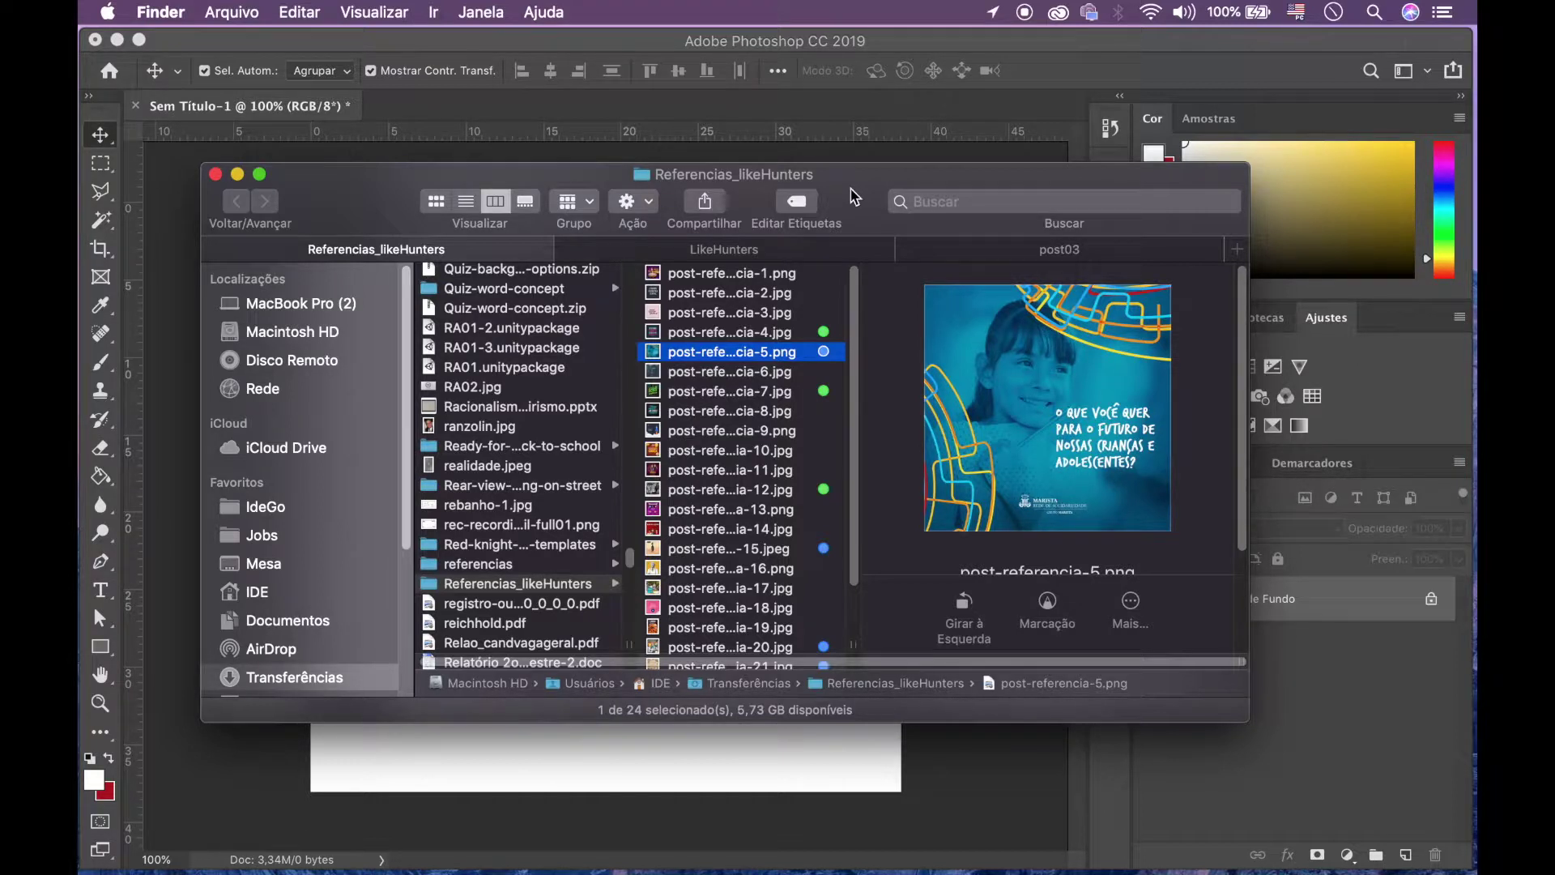
- Preview the reference image post-referencia-5.png enlarged, then close the preview and switch to the blank Photoshop document
key(space)
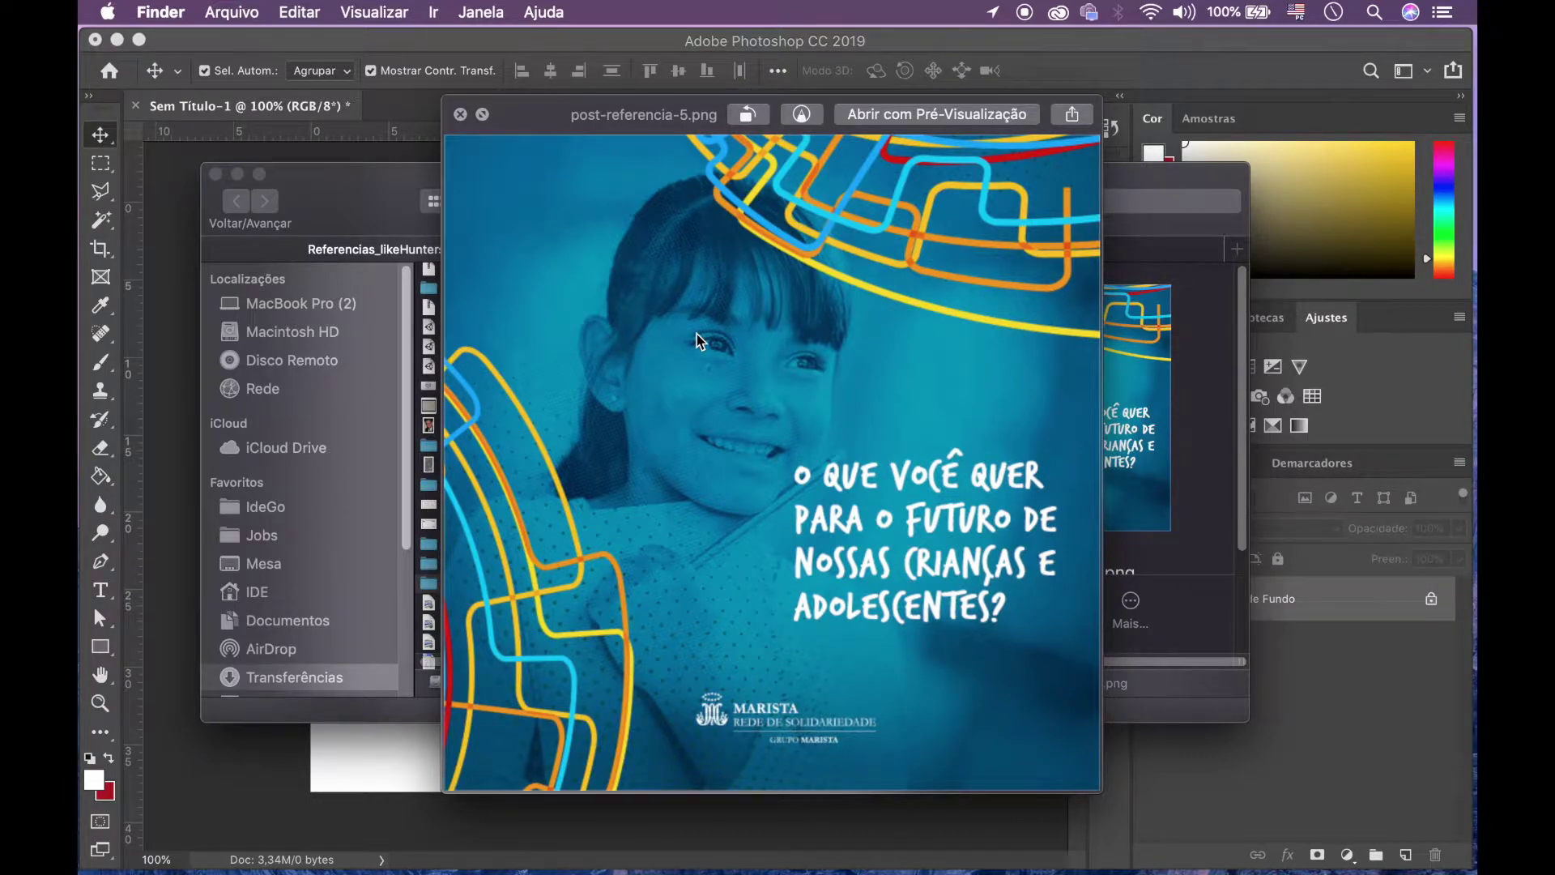
key(space)
key(ctrl+Up)
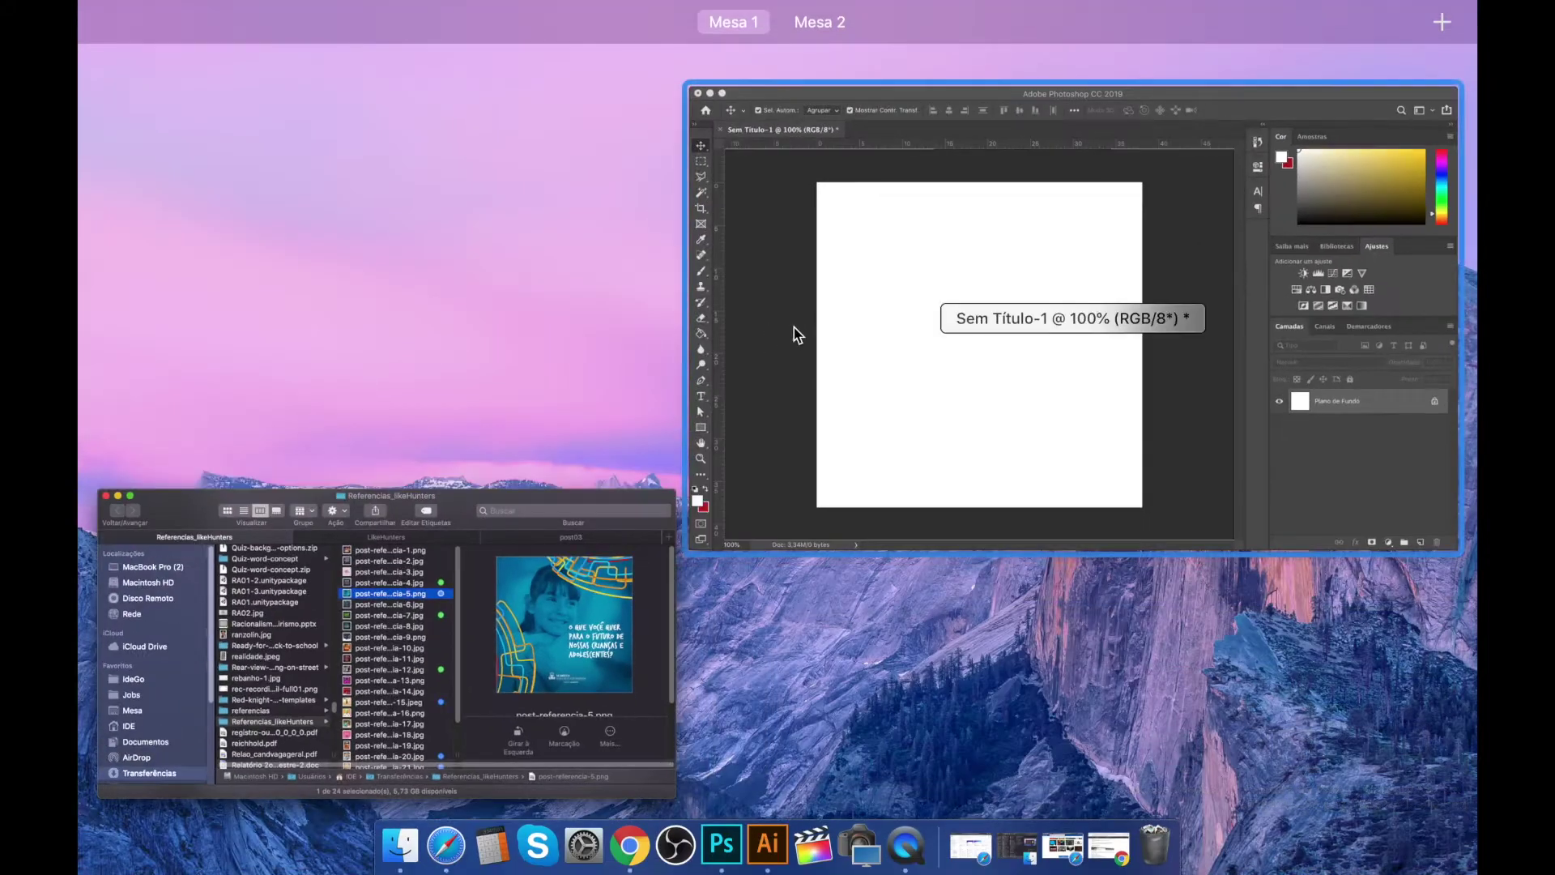
click(902, 306)
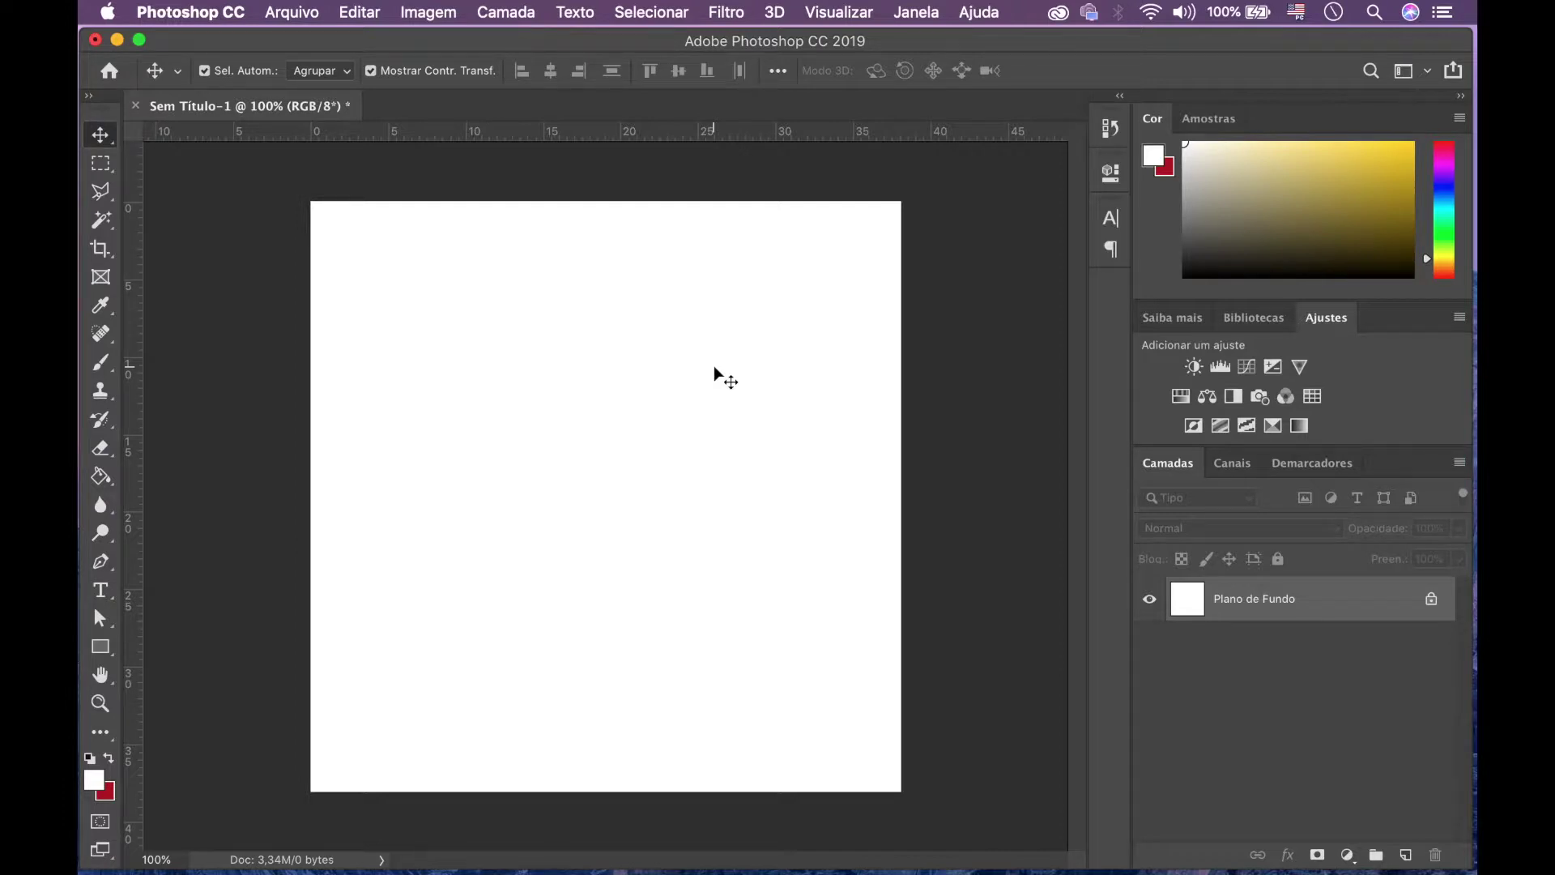
- Switch to Illustrator and create a new document from the recent custom 1080 x 1080 px preset
click(773, 865)
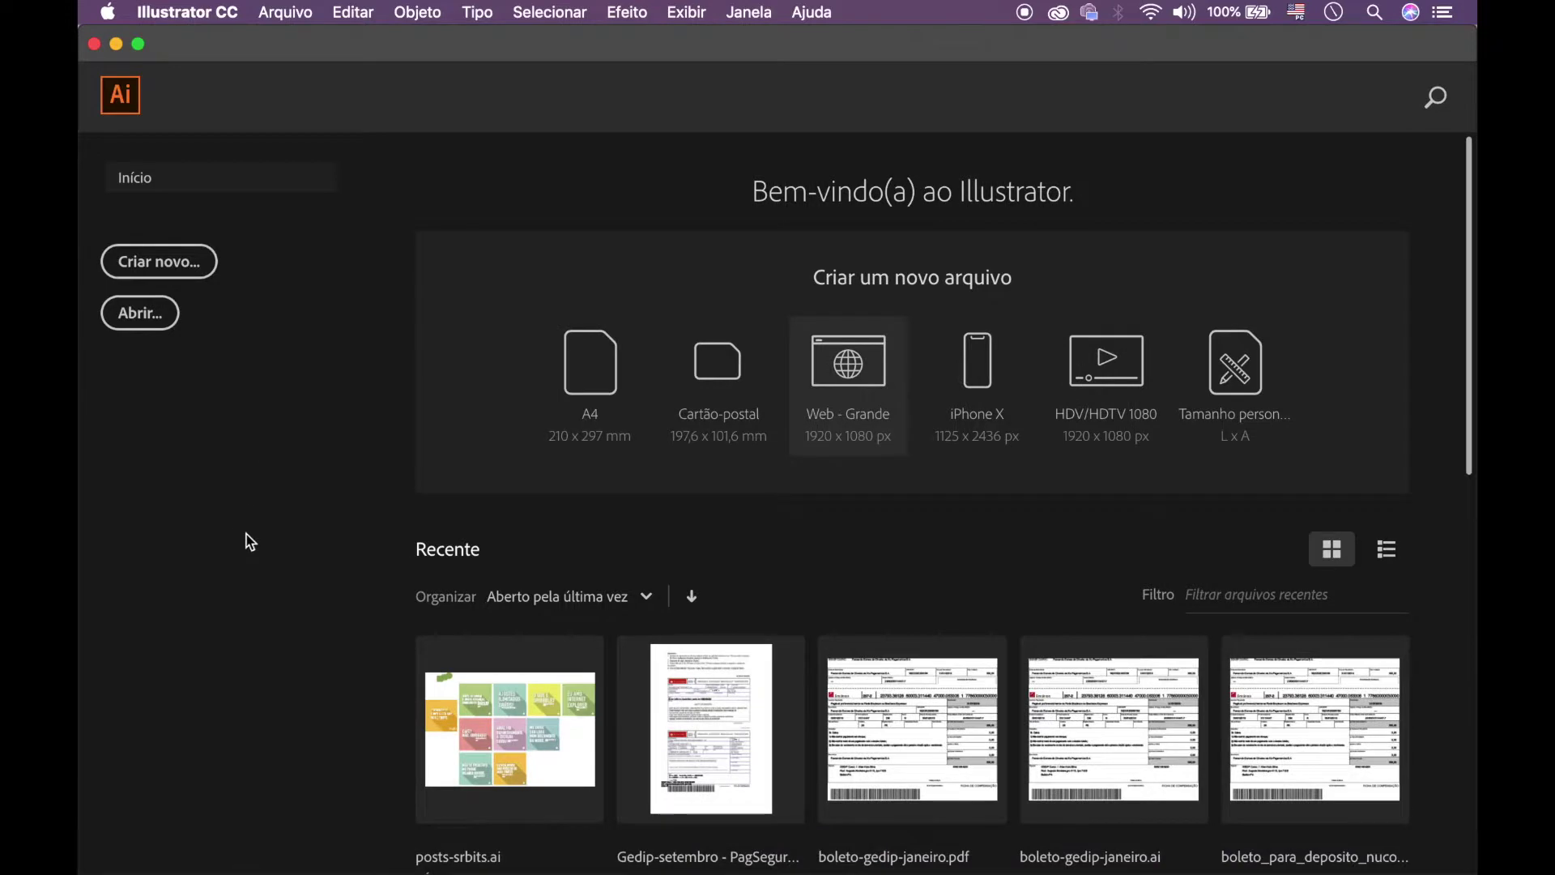
key(super+n)
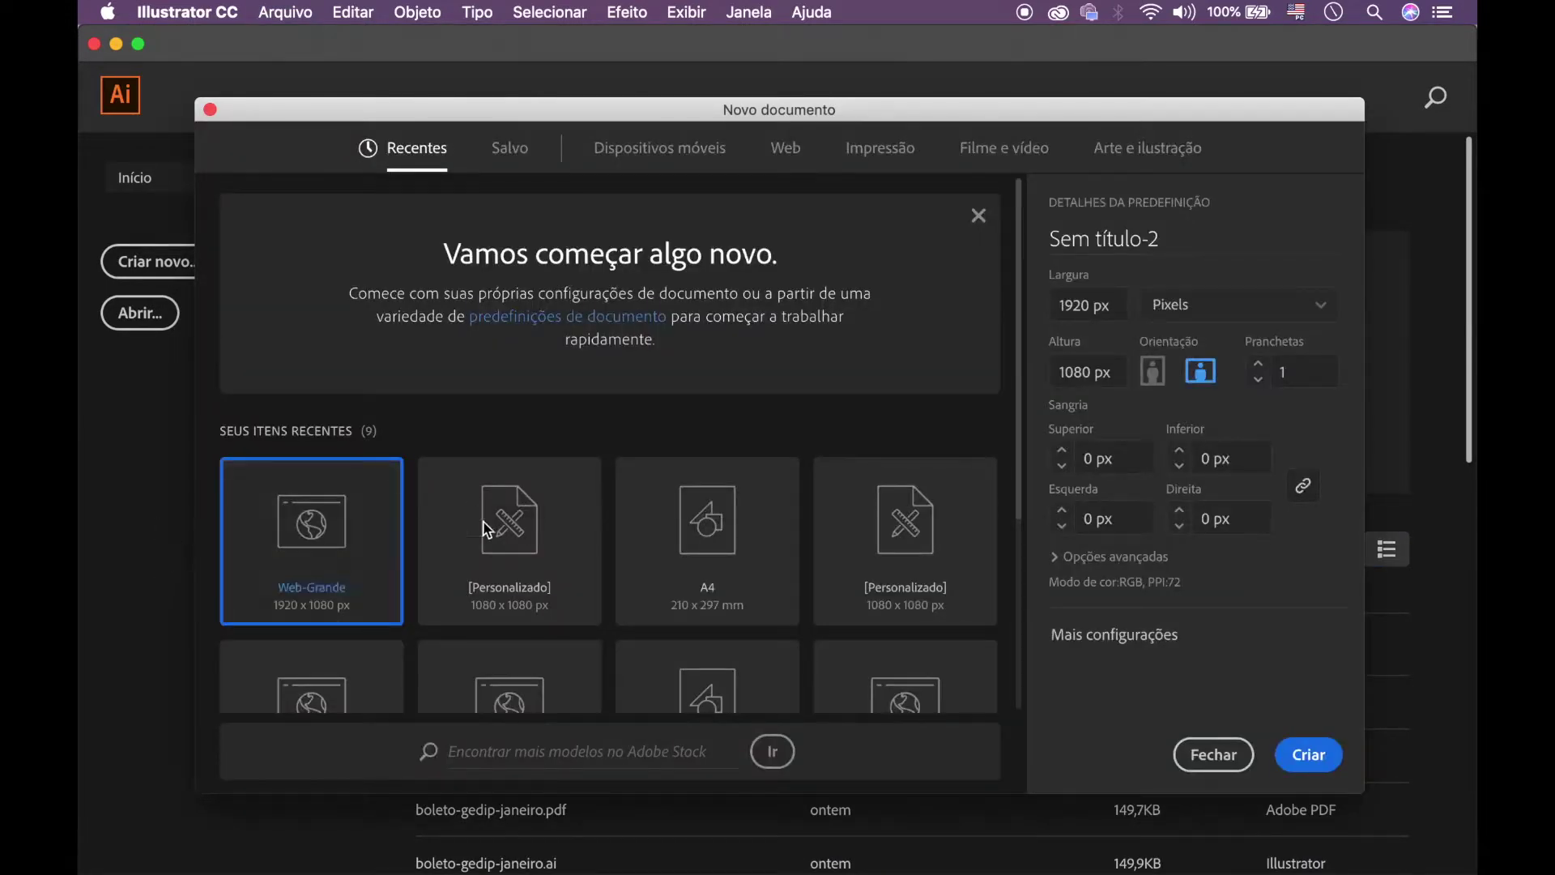
click(515, 580)
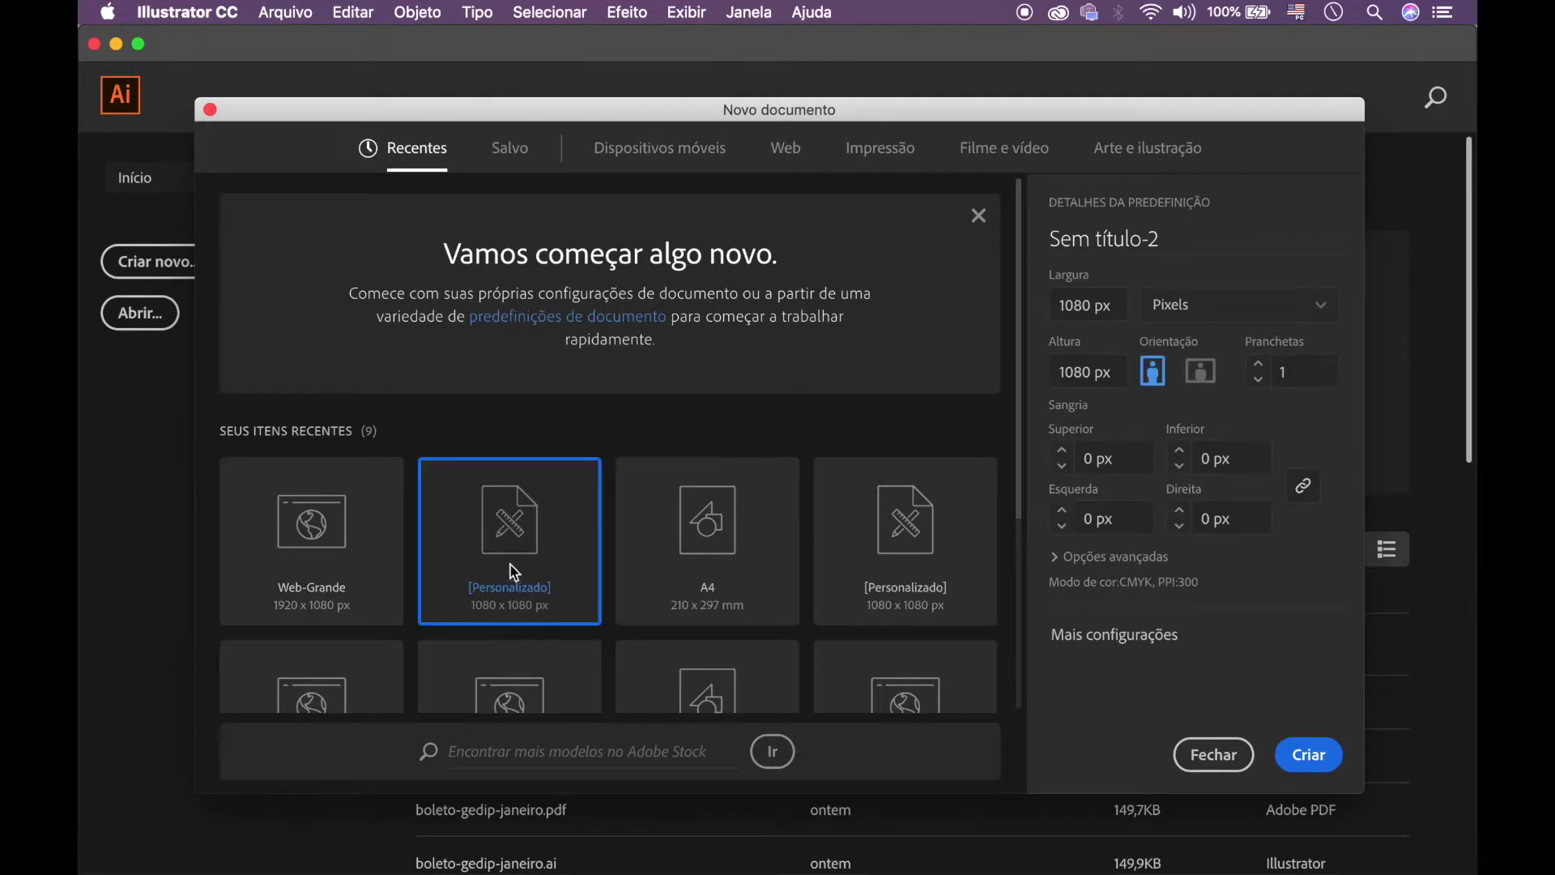
double_click(514, 549)
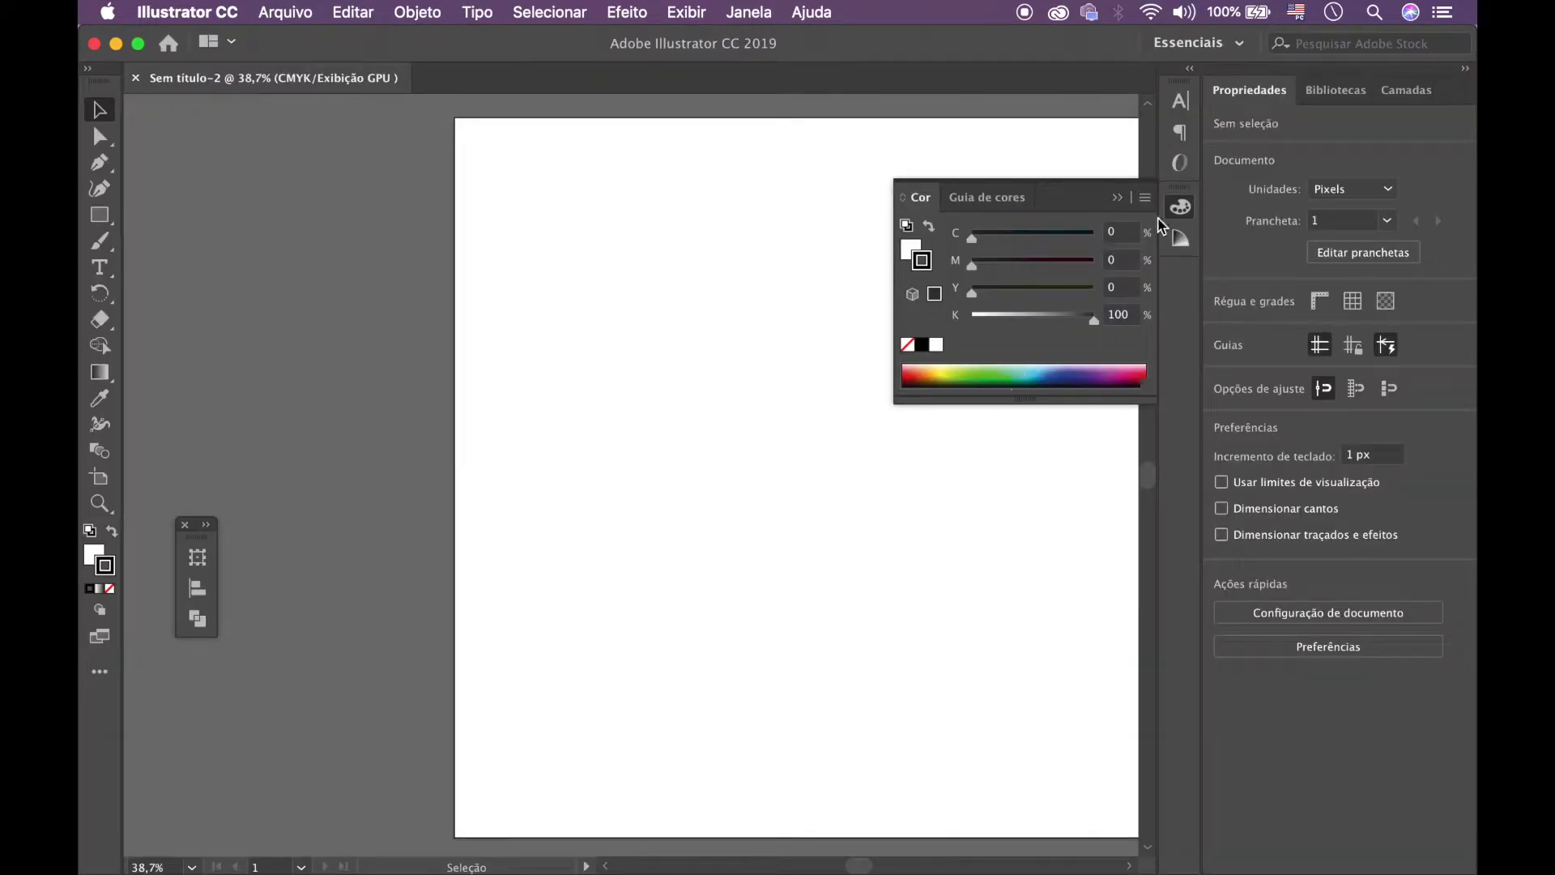
click(1184, 213)
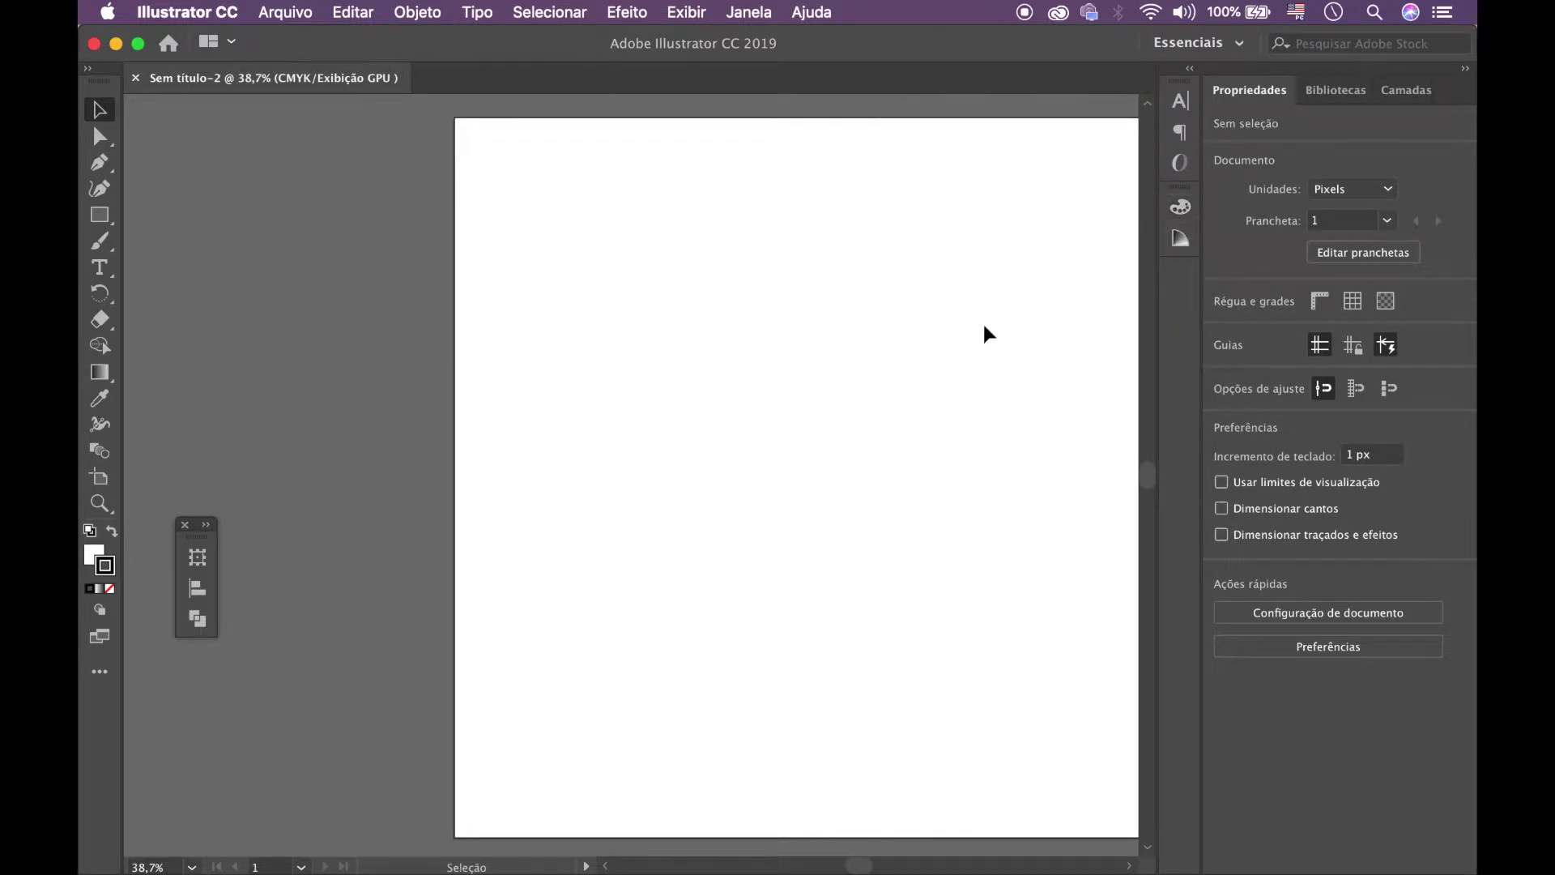
drag(856, 405, 721, 434)
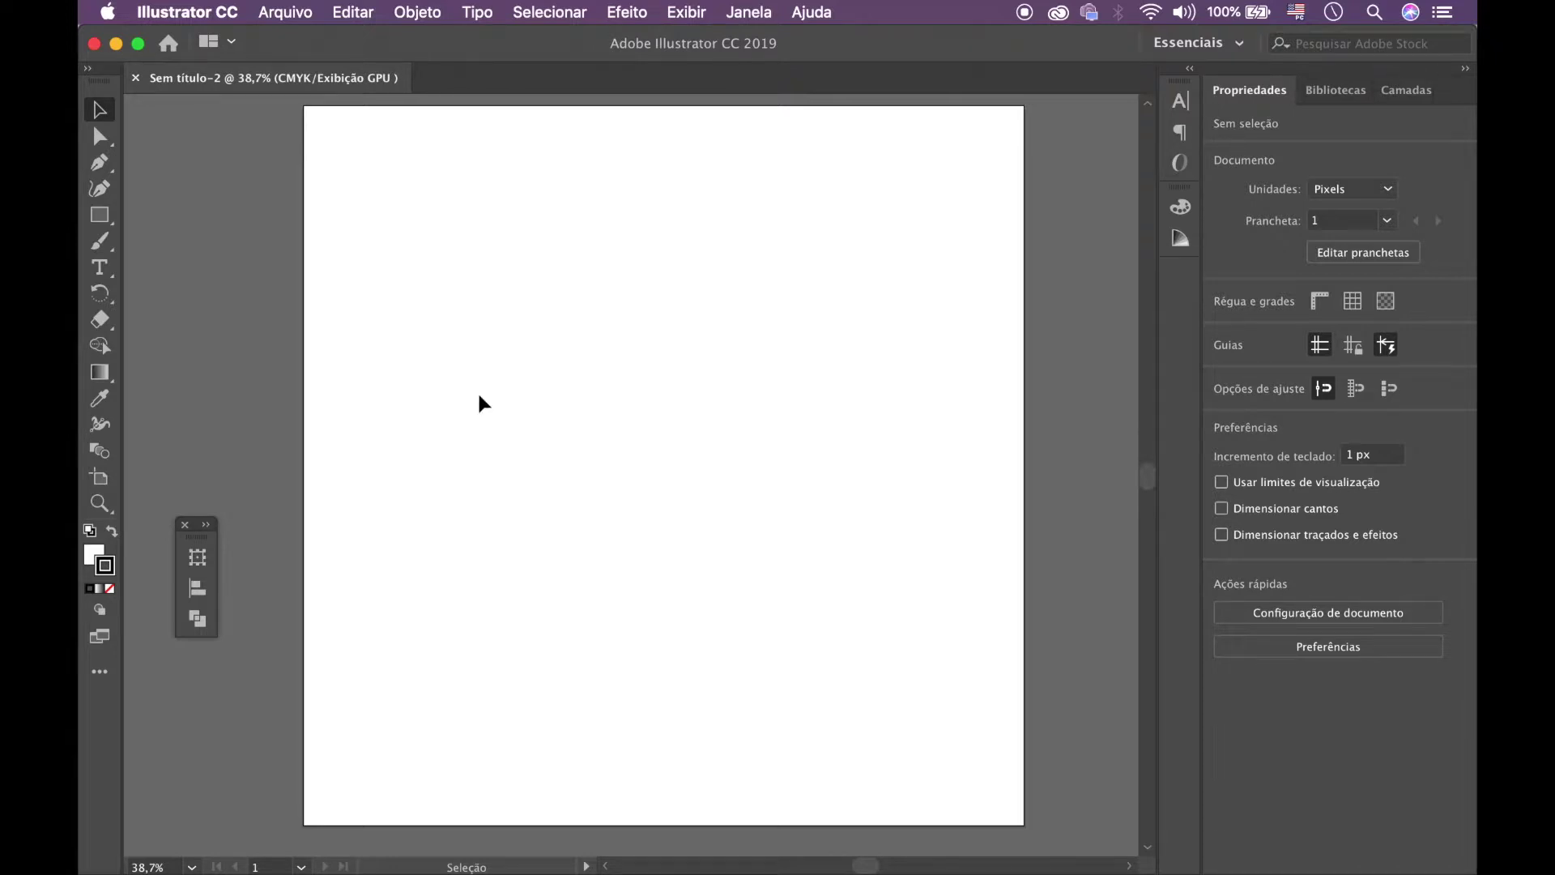
- Choose the Pen tool with no fill and a black stroke
key(p)
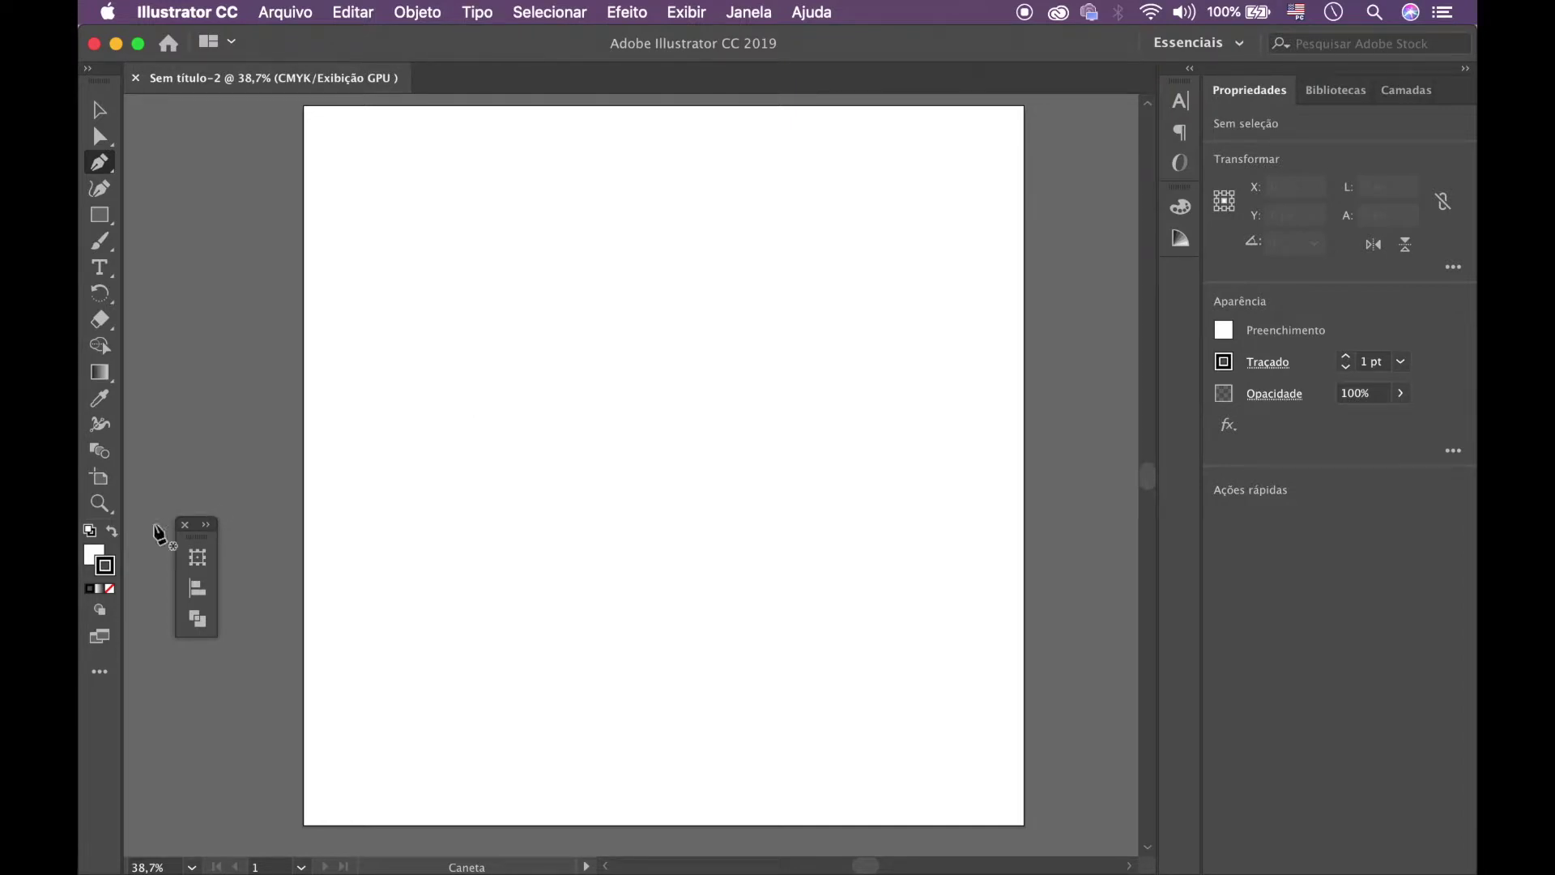
click(92, 553)
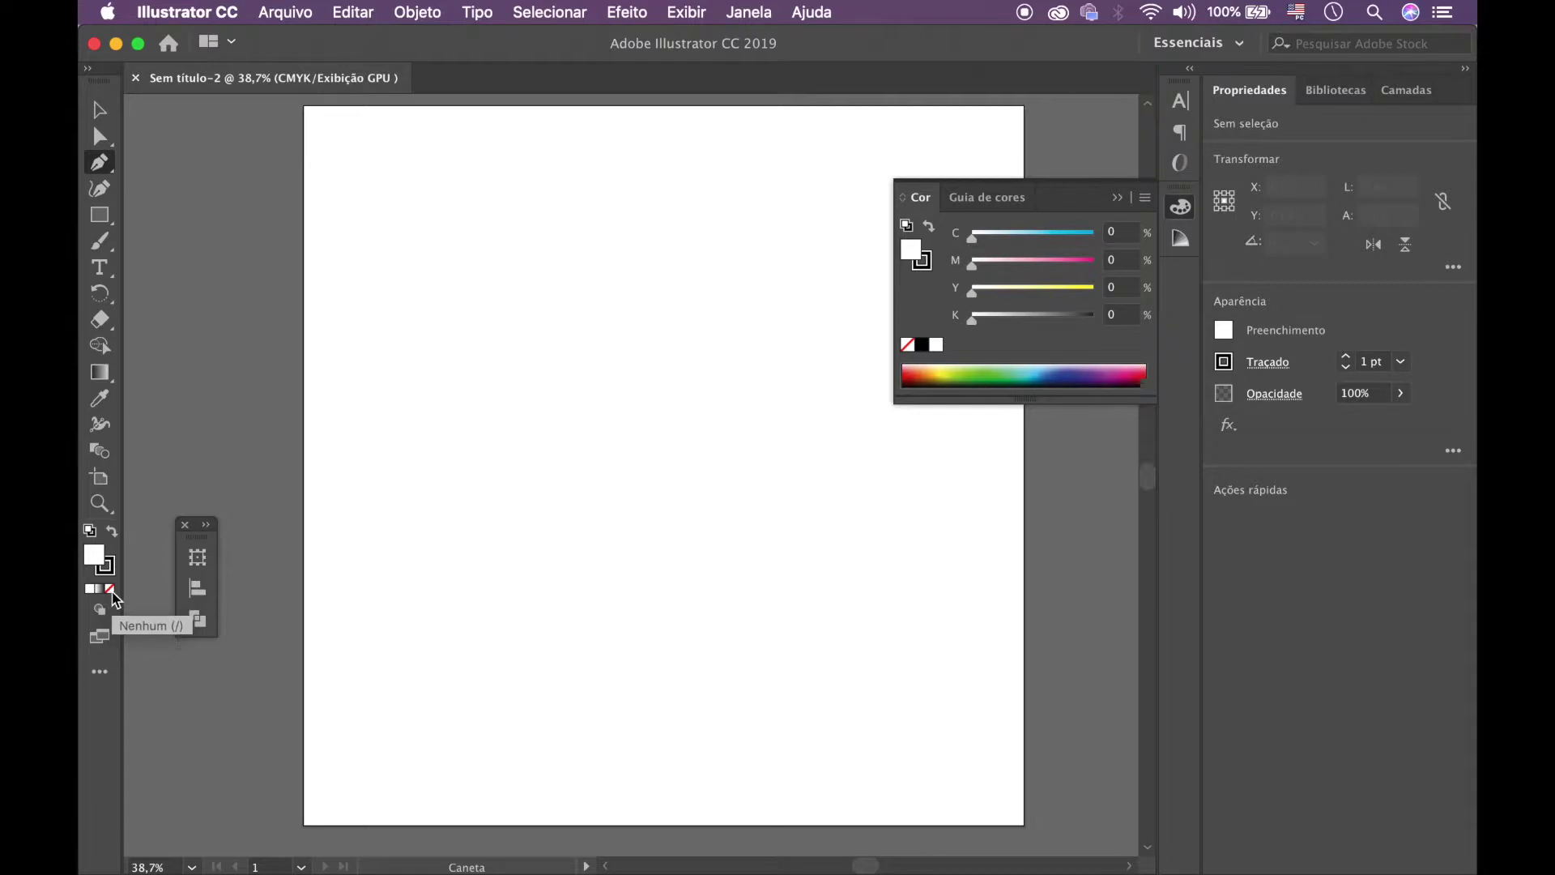
click(113, 594)
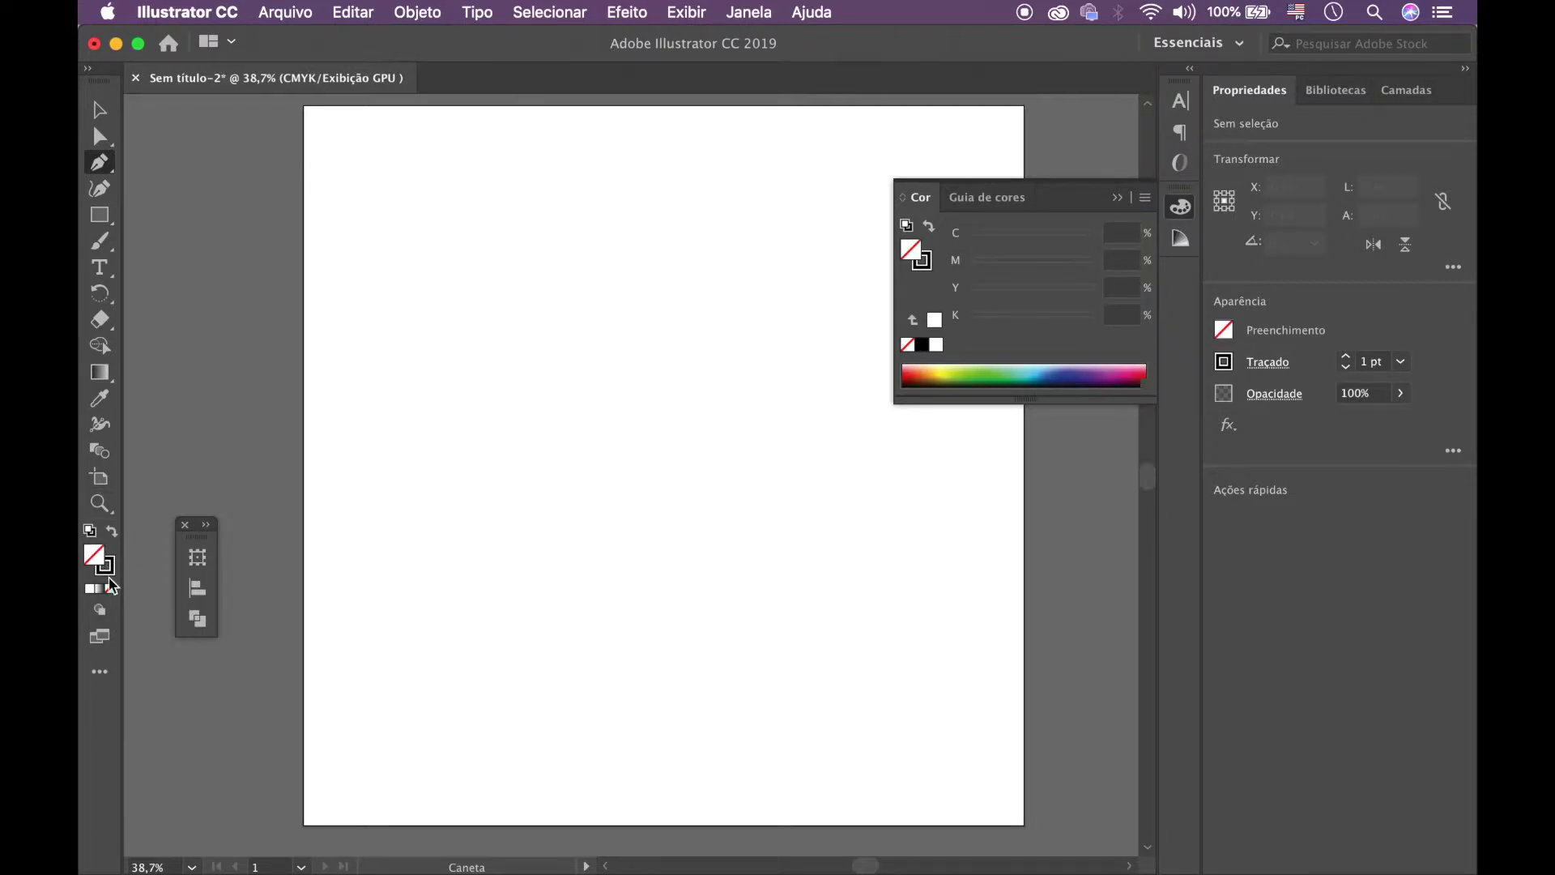
click(111, 571)
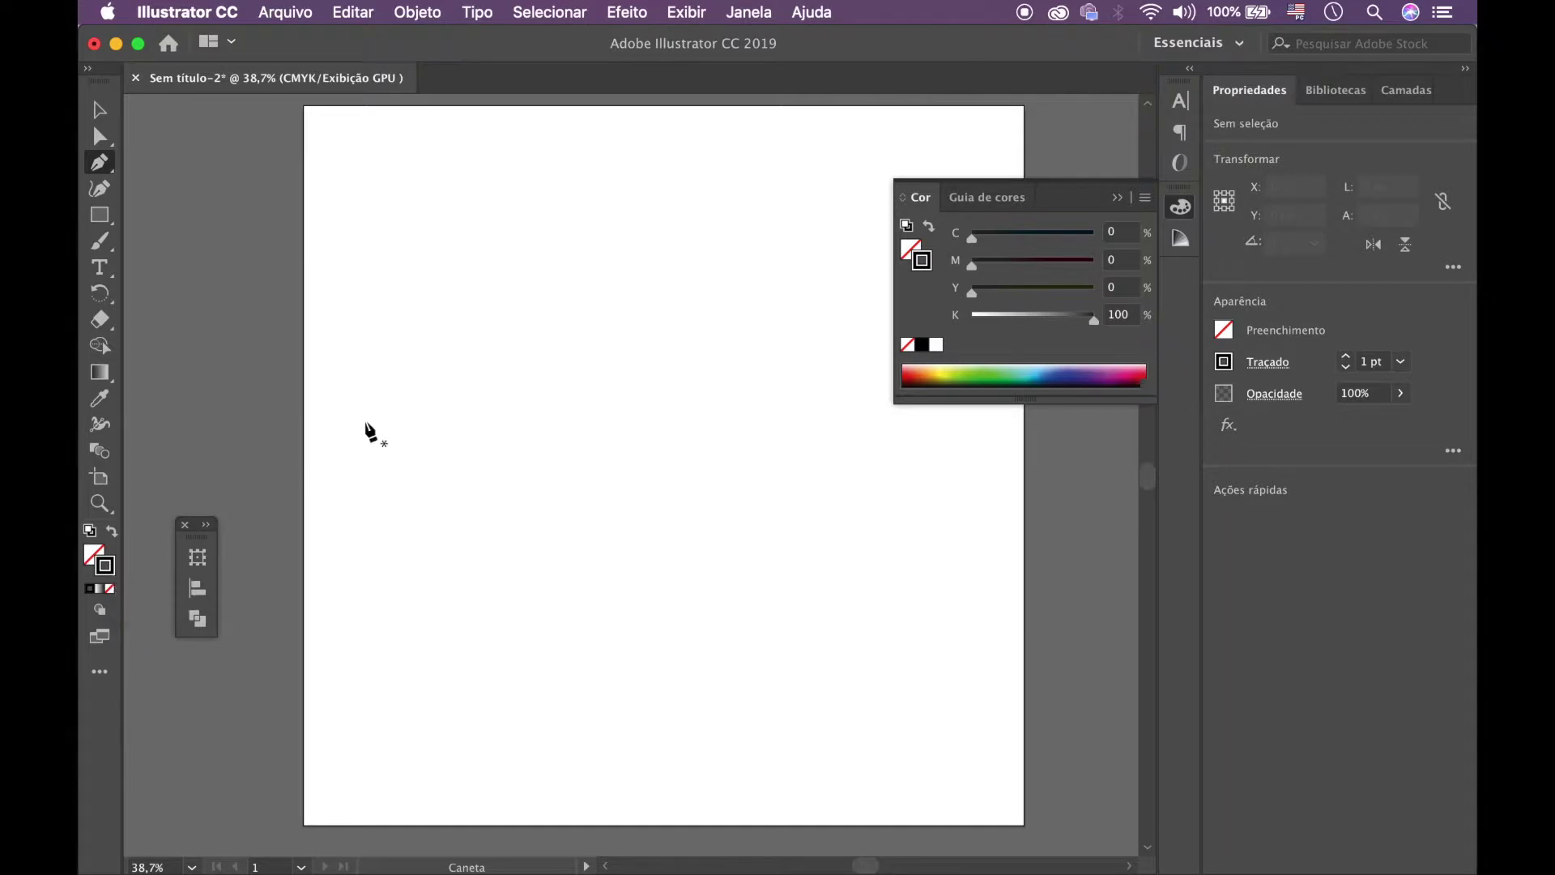
click(1181, 209)
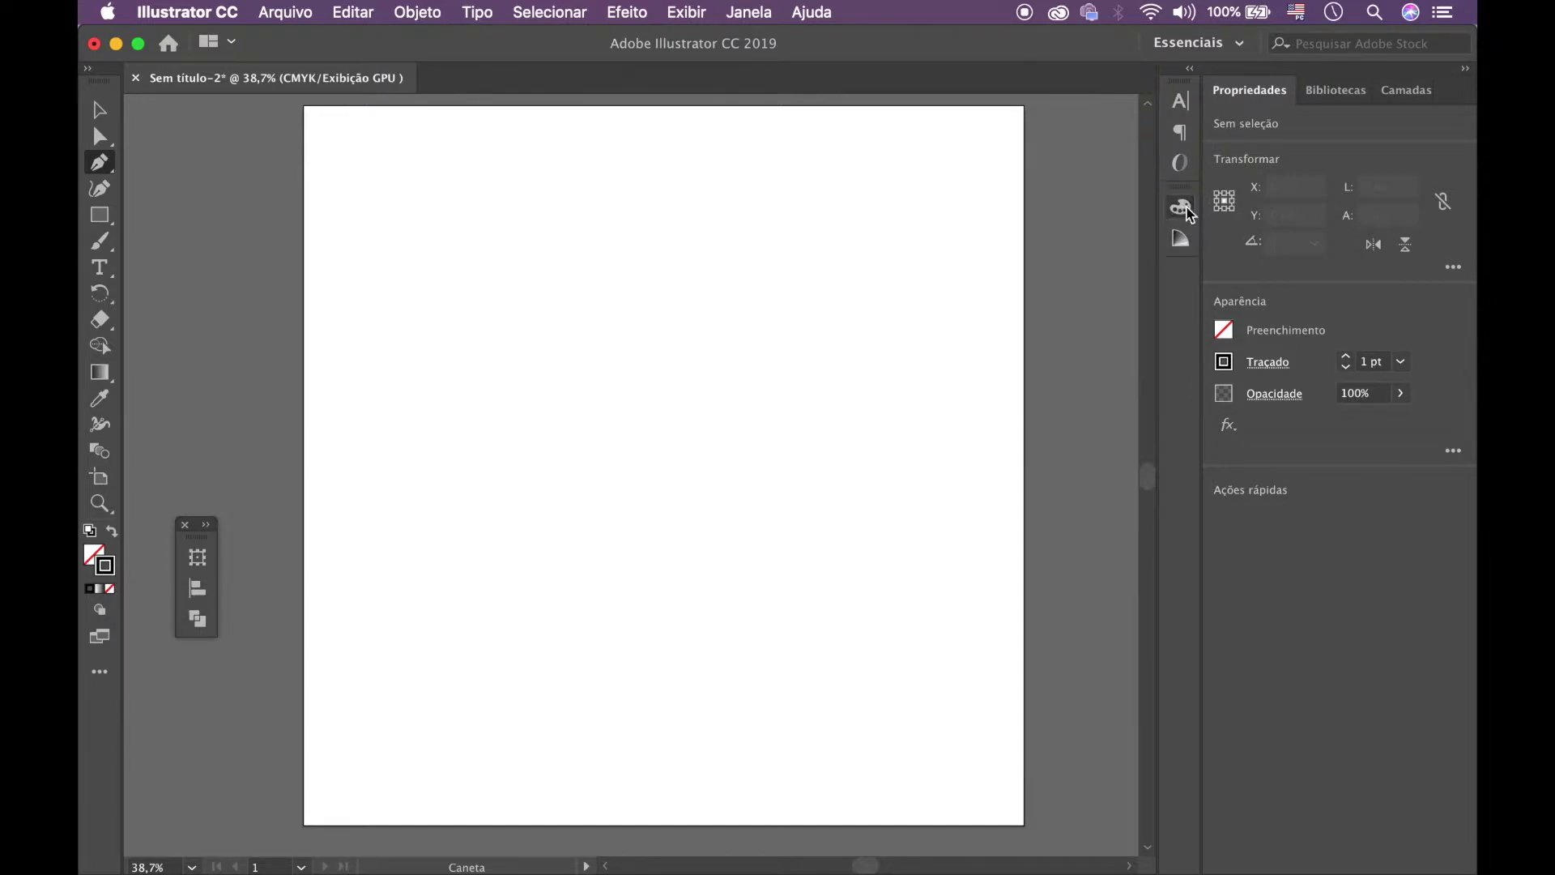
- Start a pen path near the artboard's left edge: horizontal segment, rounded bend upward, vertical segment, and rounded bend to the right
click(332, 553)
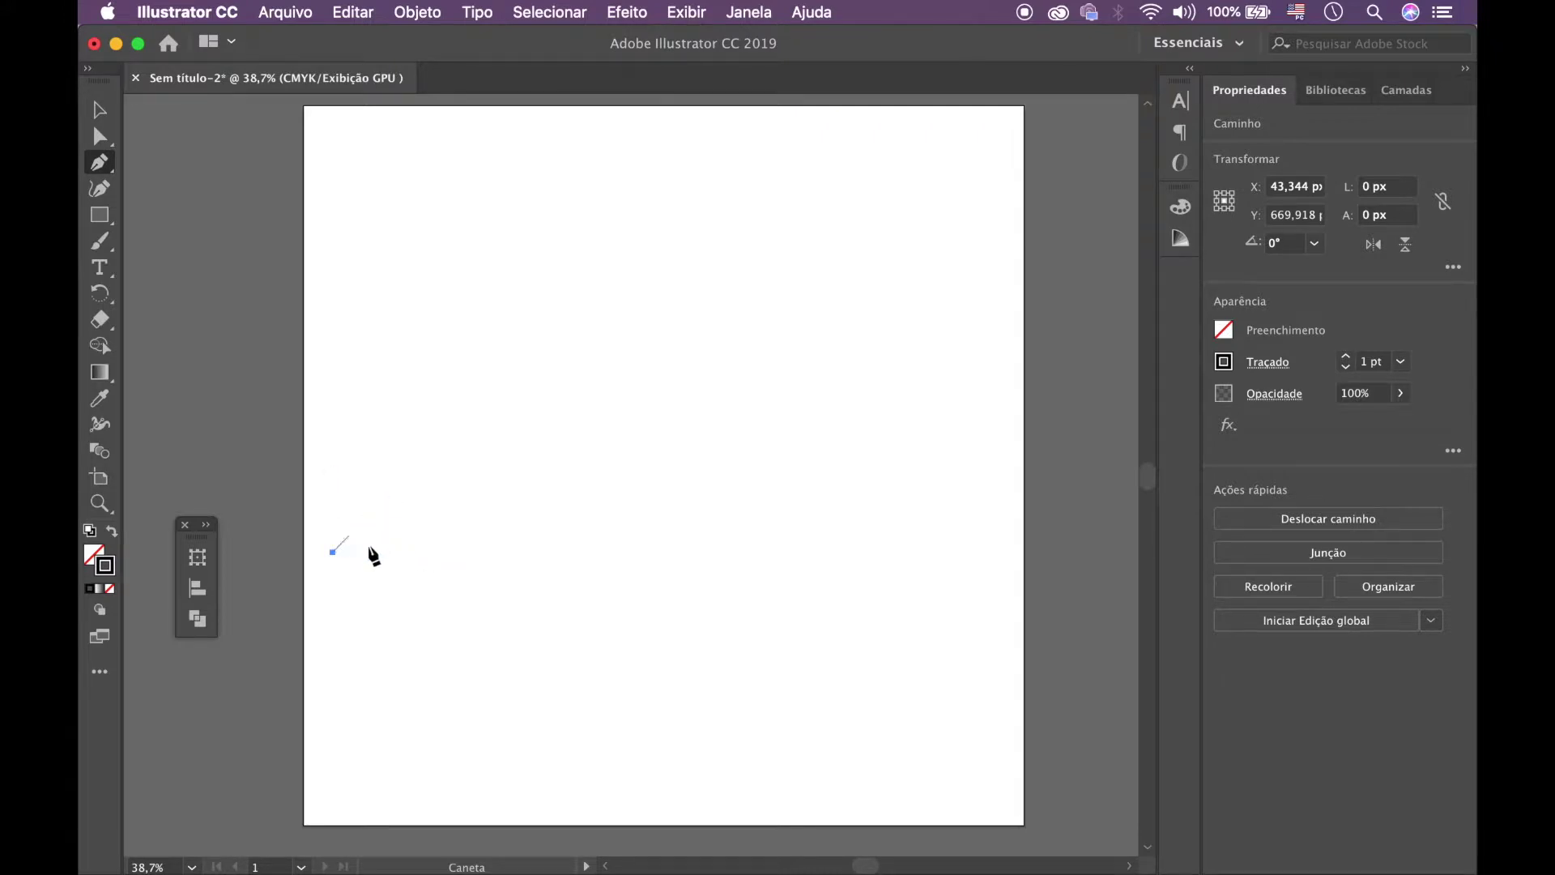
click(439, 551)
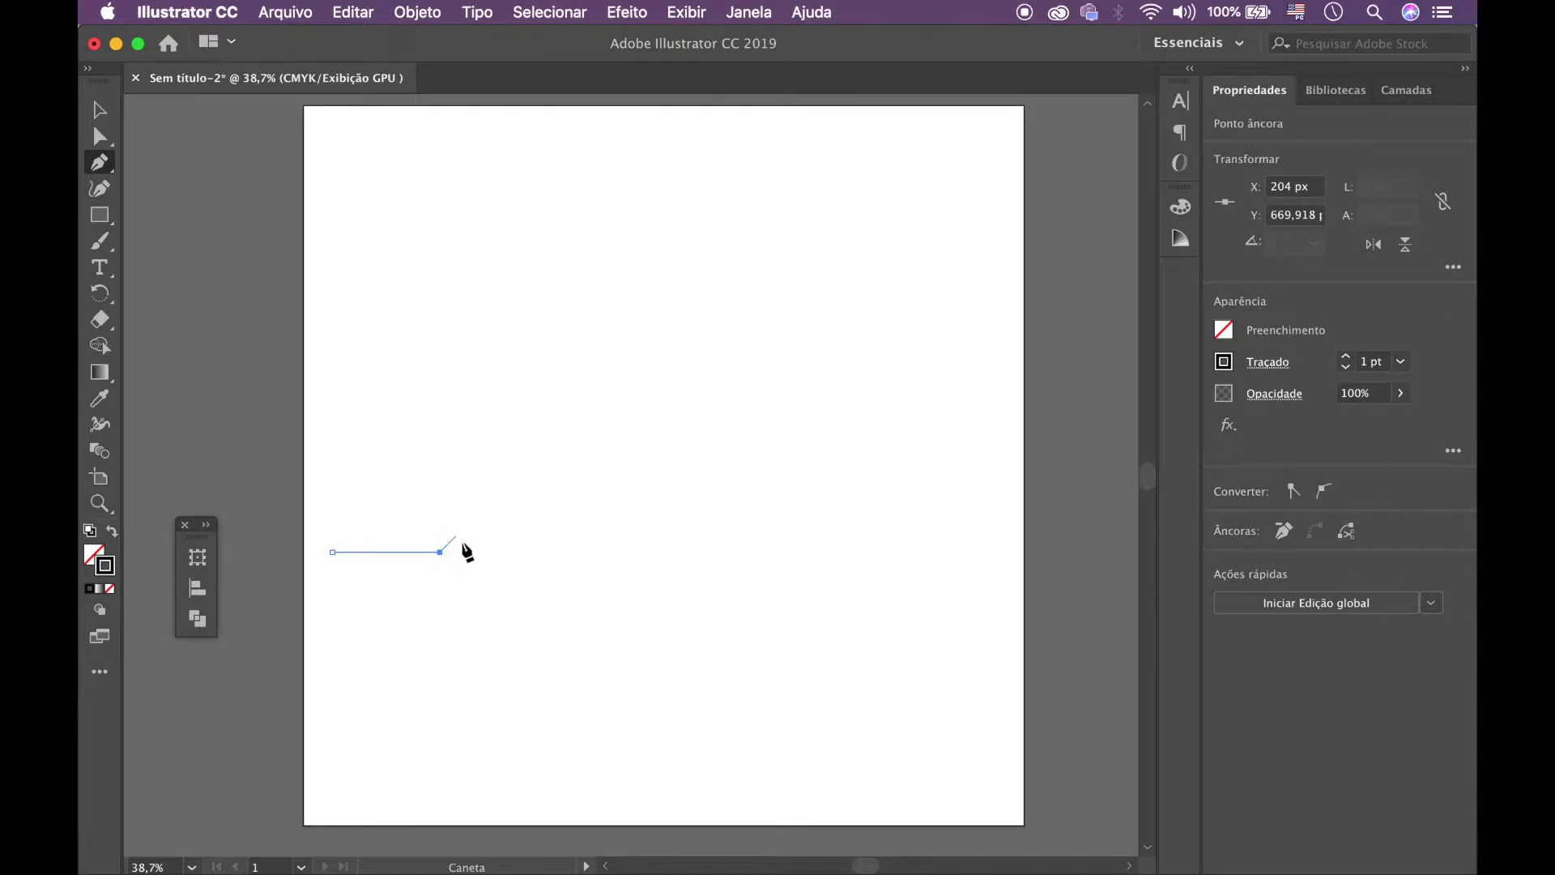
drag(454, 536, 459, 518)
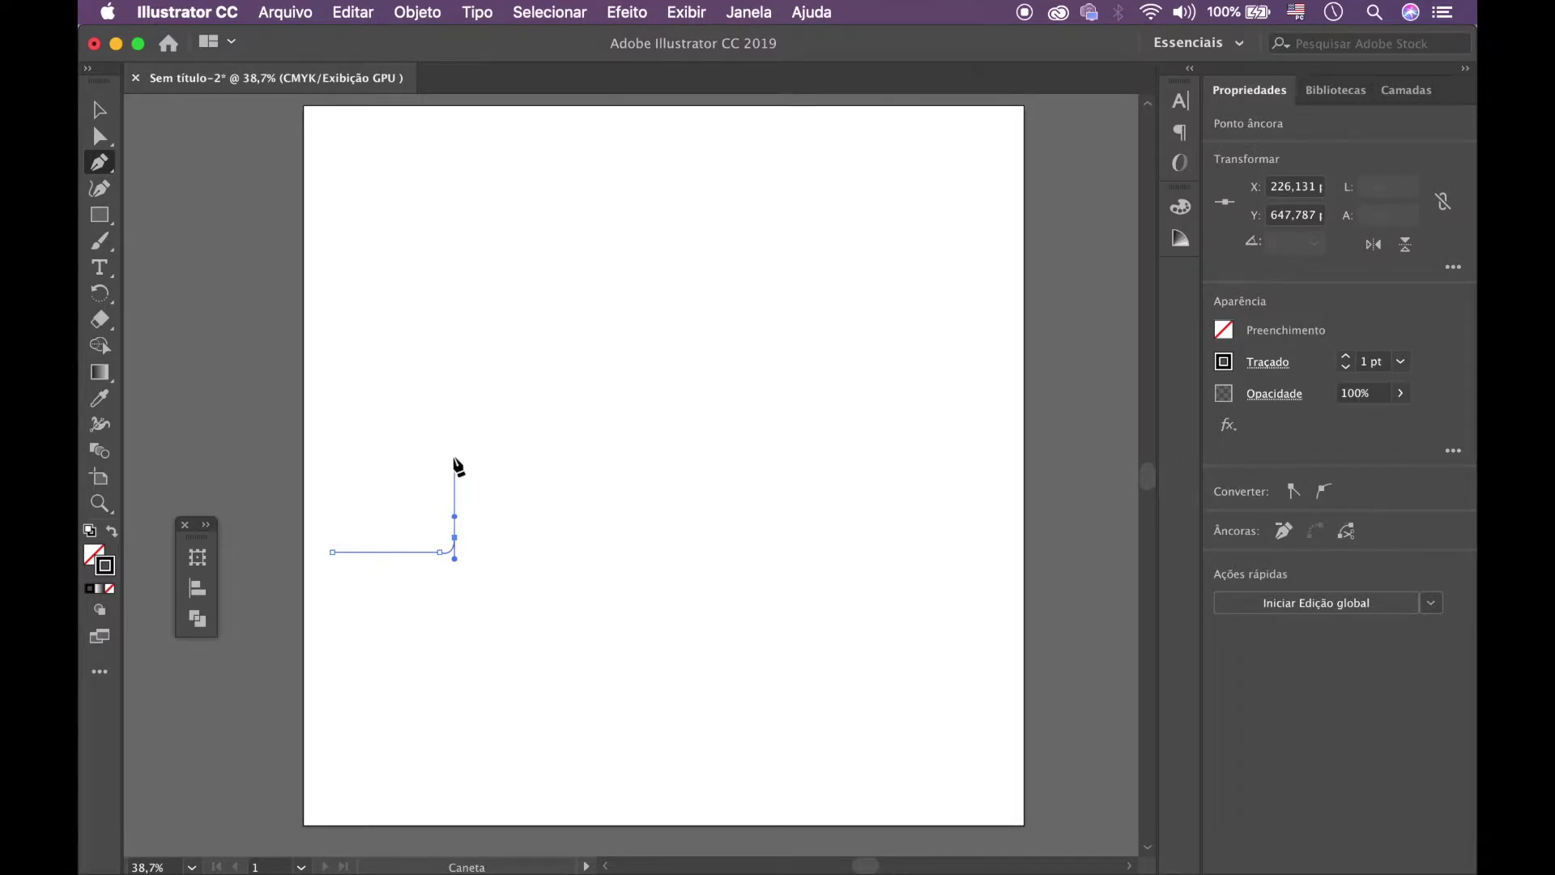
drag(455, 464, 500, 447)
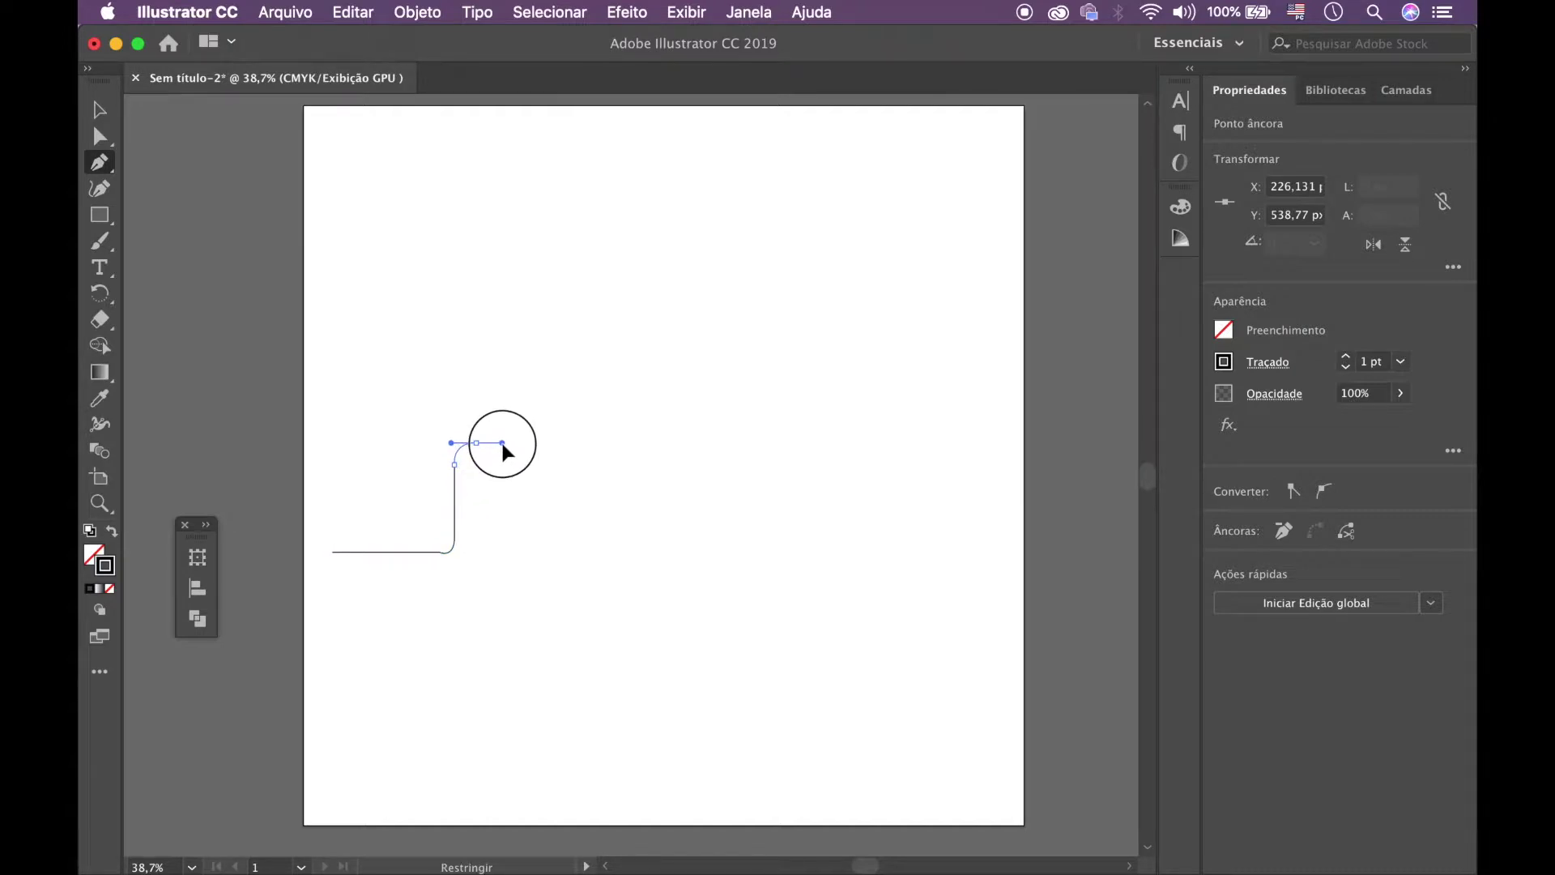
drag(500, 450, 501, 448)
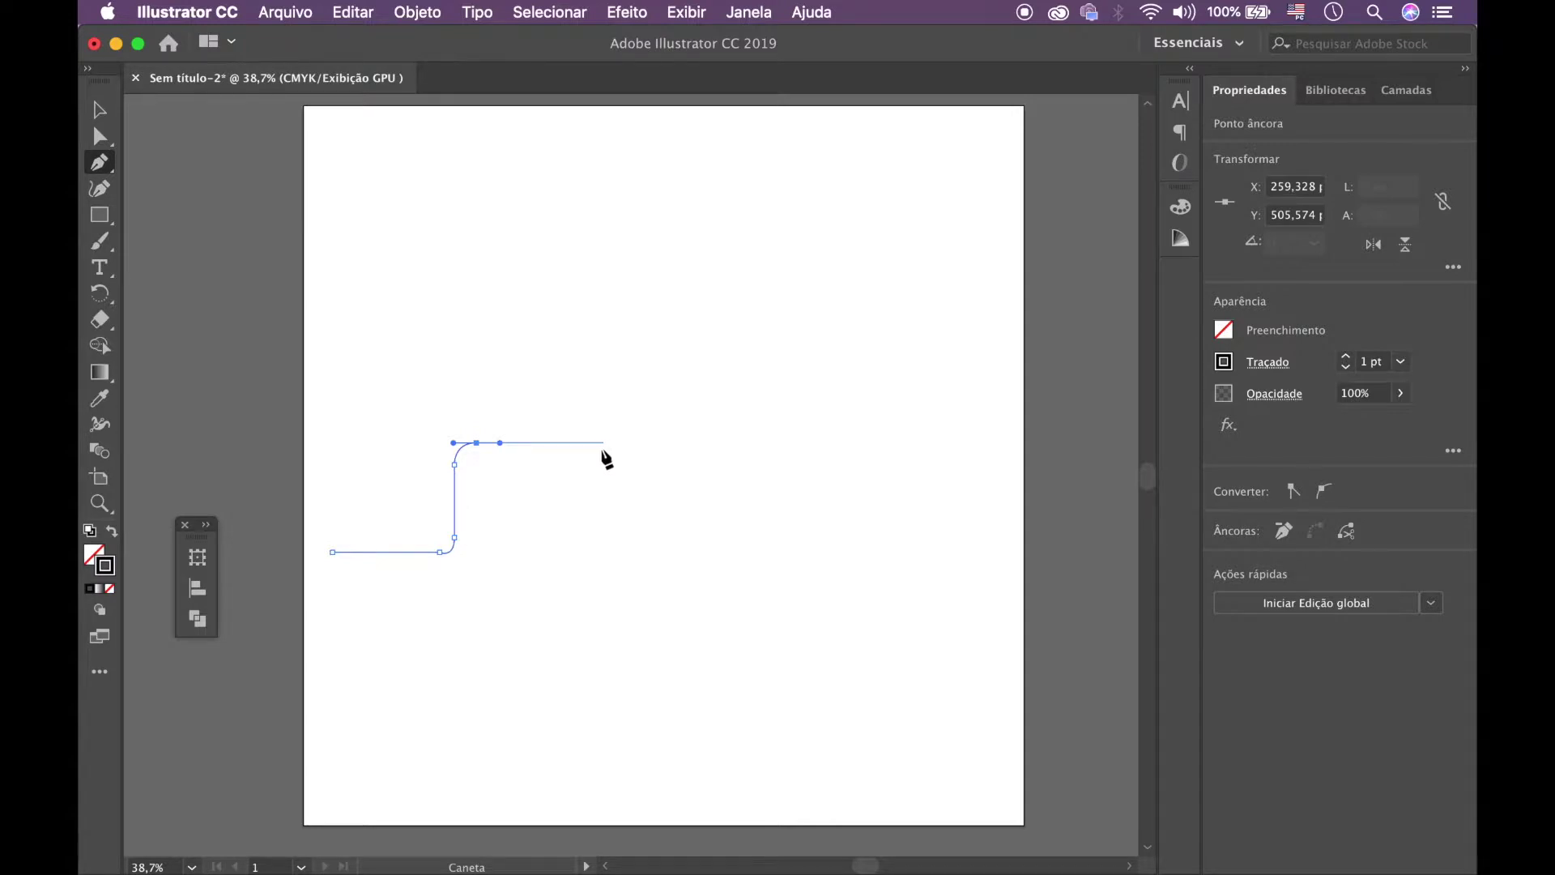
- Continue the path with a horizontal segment, rounded bend down, long vertical segment, rounded bend right, lower horizontal segment, and rounded bend upward
click(599, 443)
drag(624, 469, 625, 502)
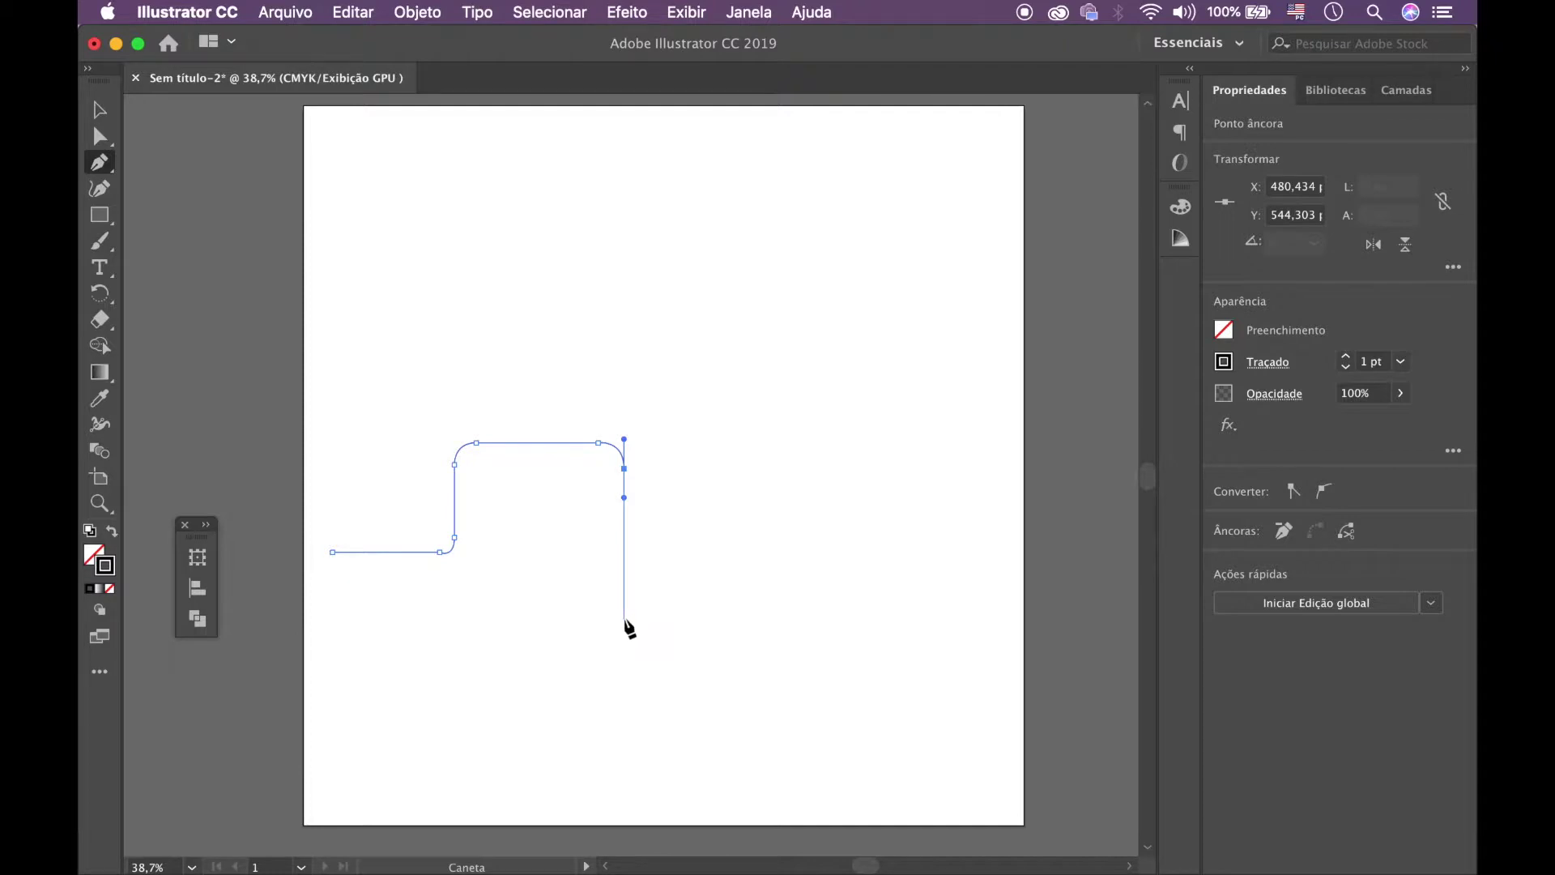
click(624, 617)
drag(646, 638, 670, 648)
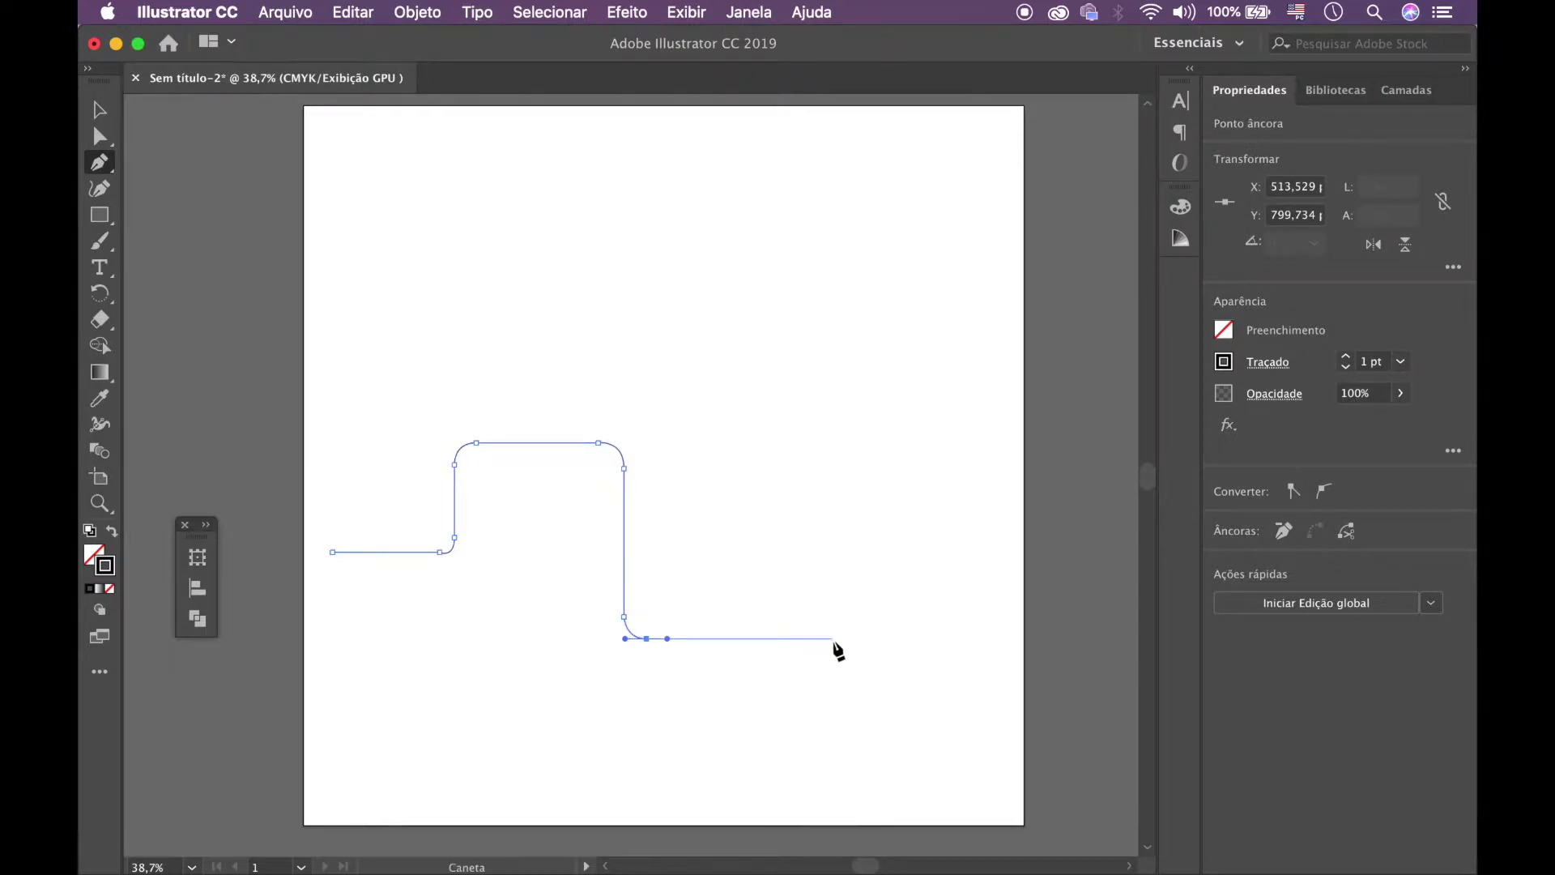
click(860, 639)
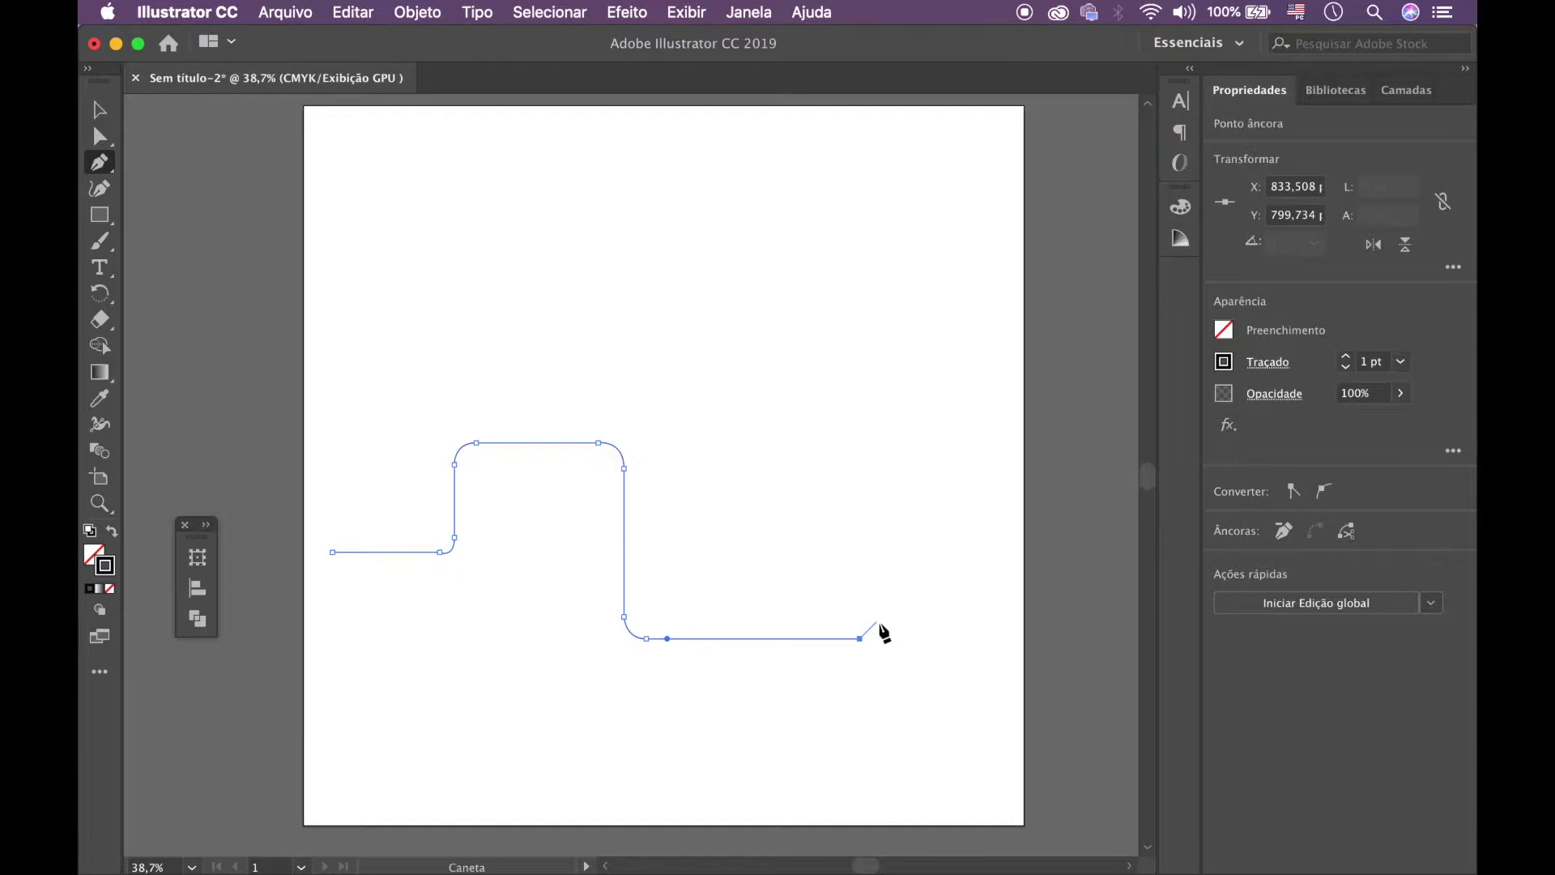
drag(882, 638, 885, 599)
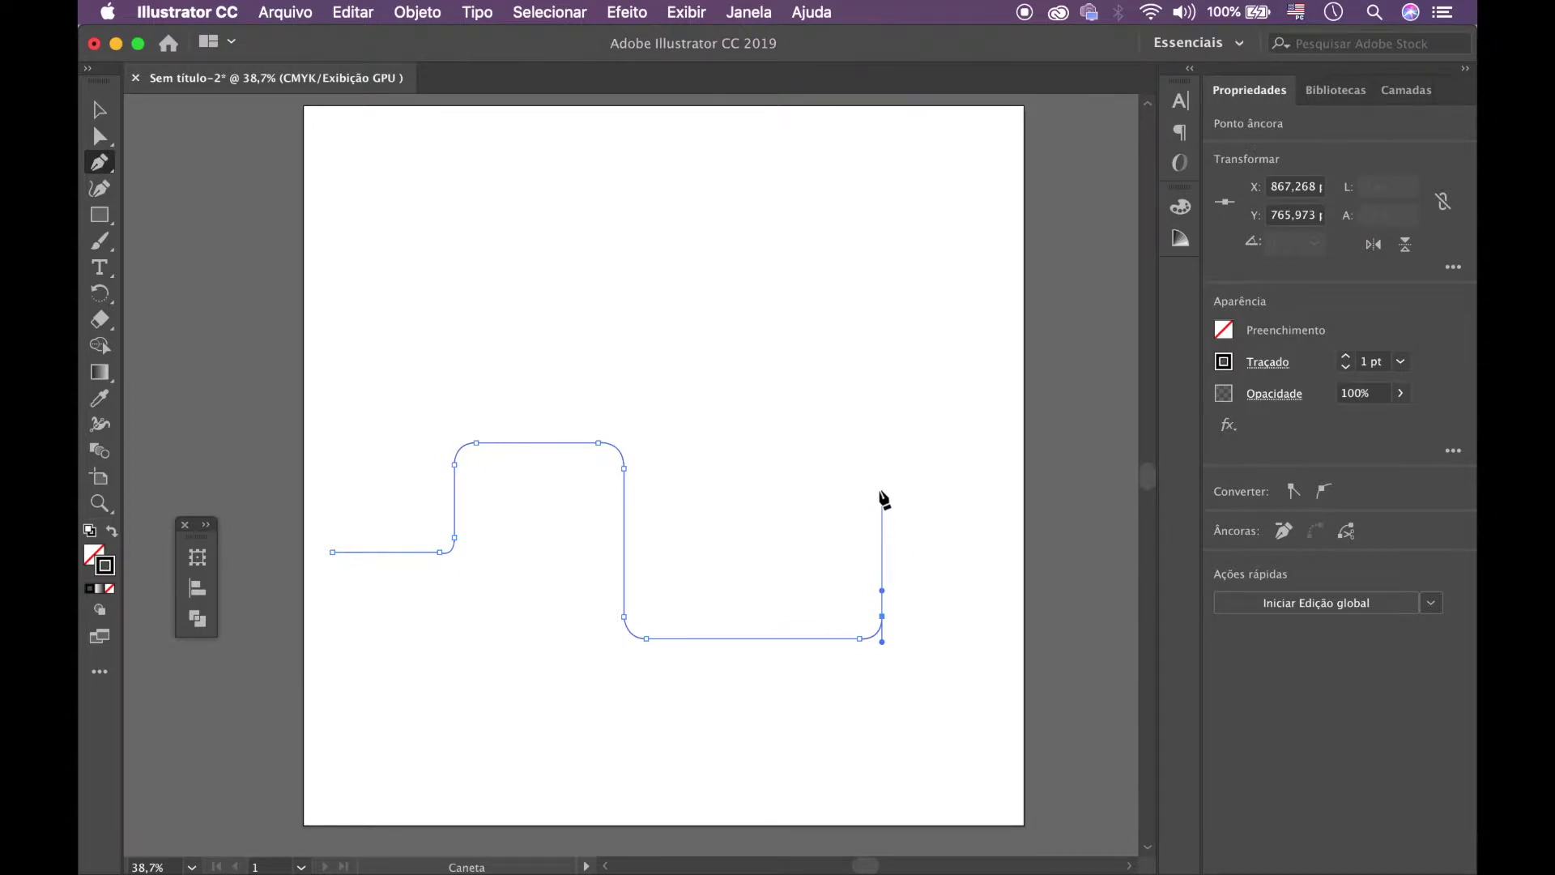
- Finish the path with a vertical segment, a rounded bend to the right, and a horizontal end running past the artboard's right edge
click(882, 491)
drag(903, 470, 927, 469)
drag(1114, 470, 863, 470)
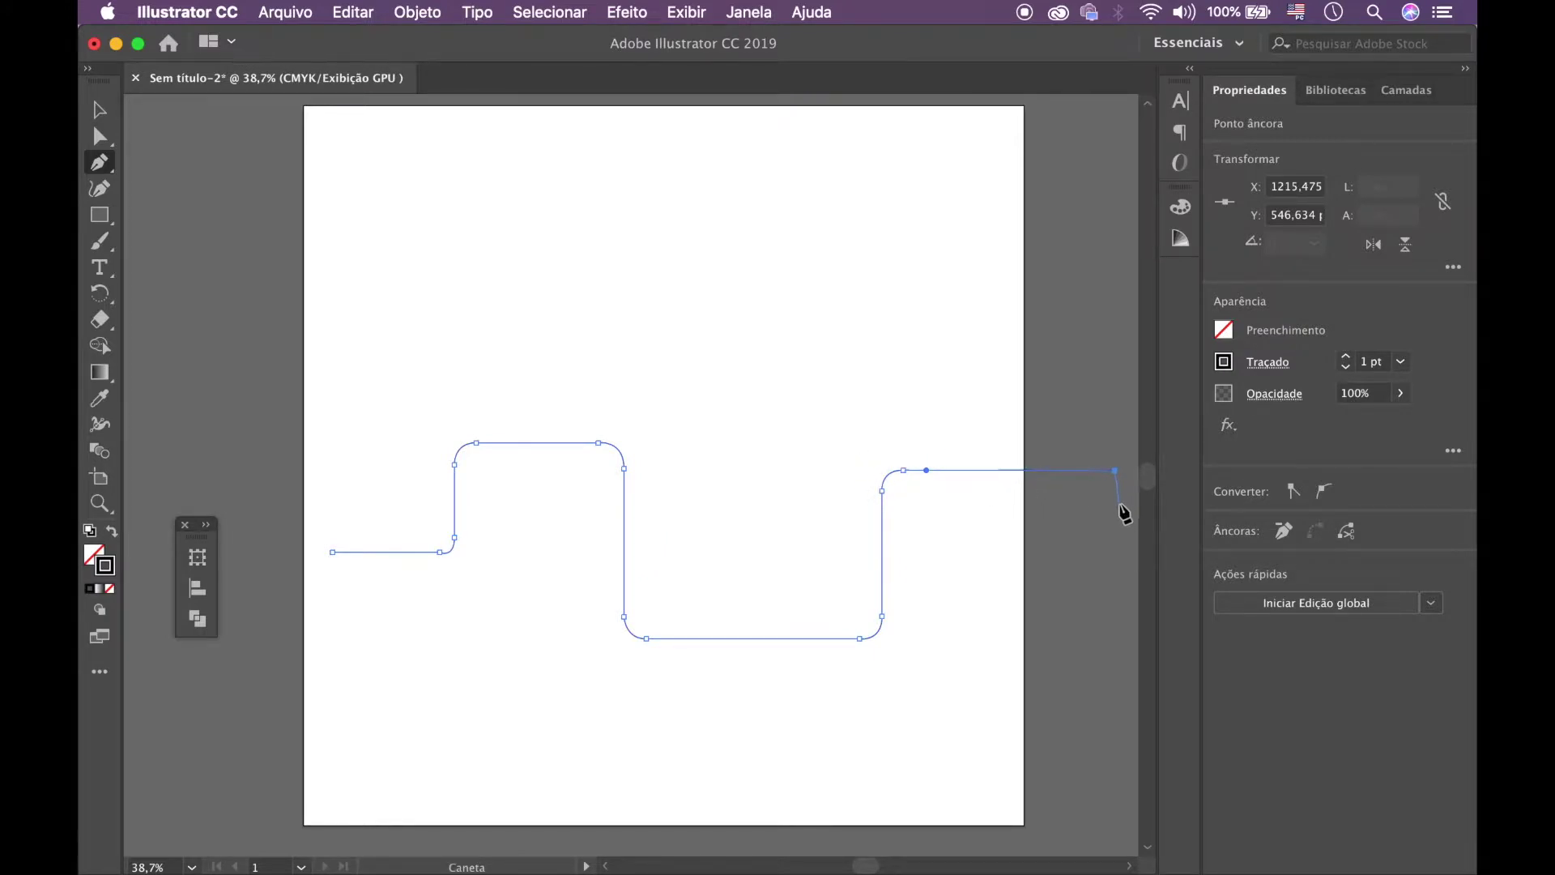
key(Escape)
key(v)
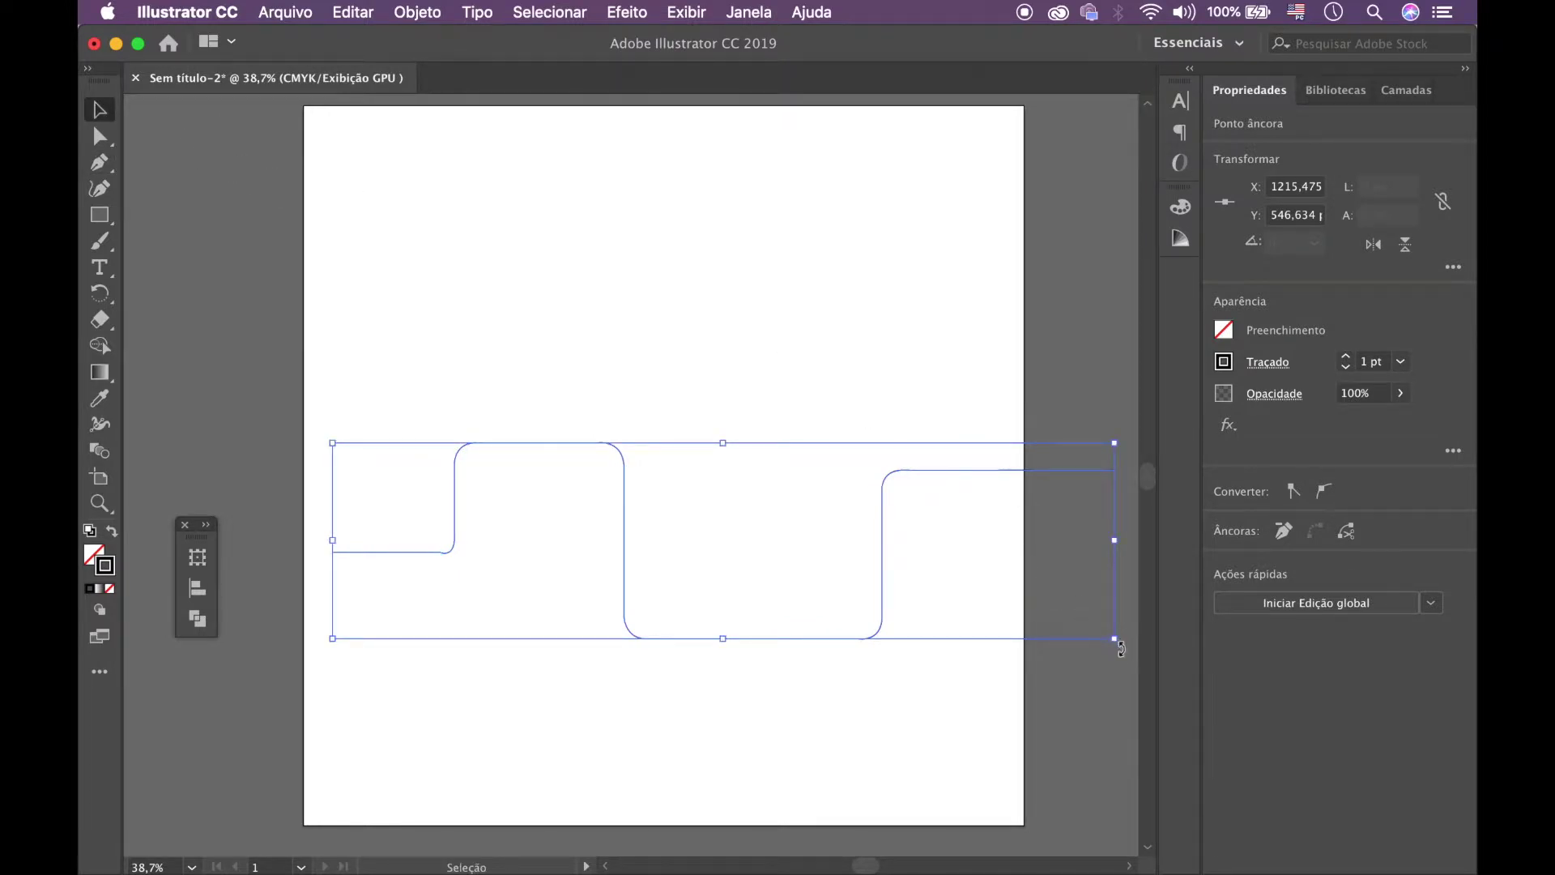
- Scale the path down proportionally to about 753 px wide and move it slightly above the artboard's center
drag(1116, 643, 861, 563)
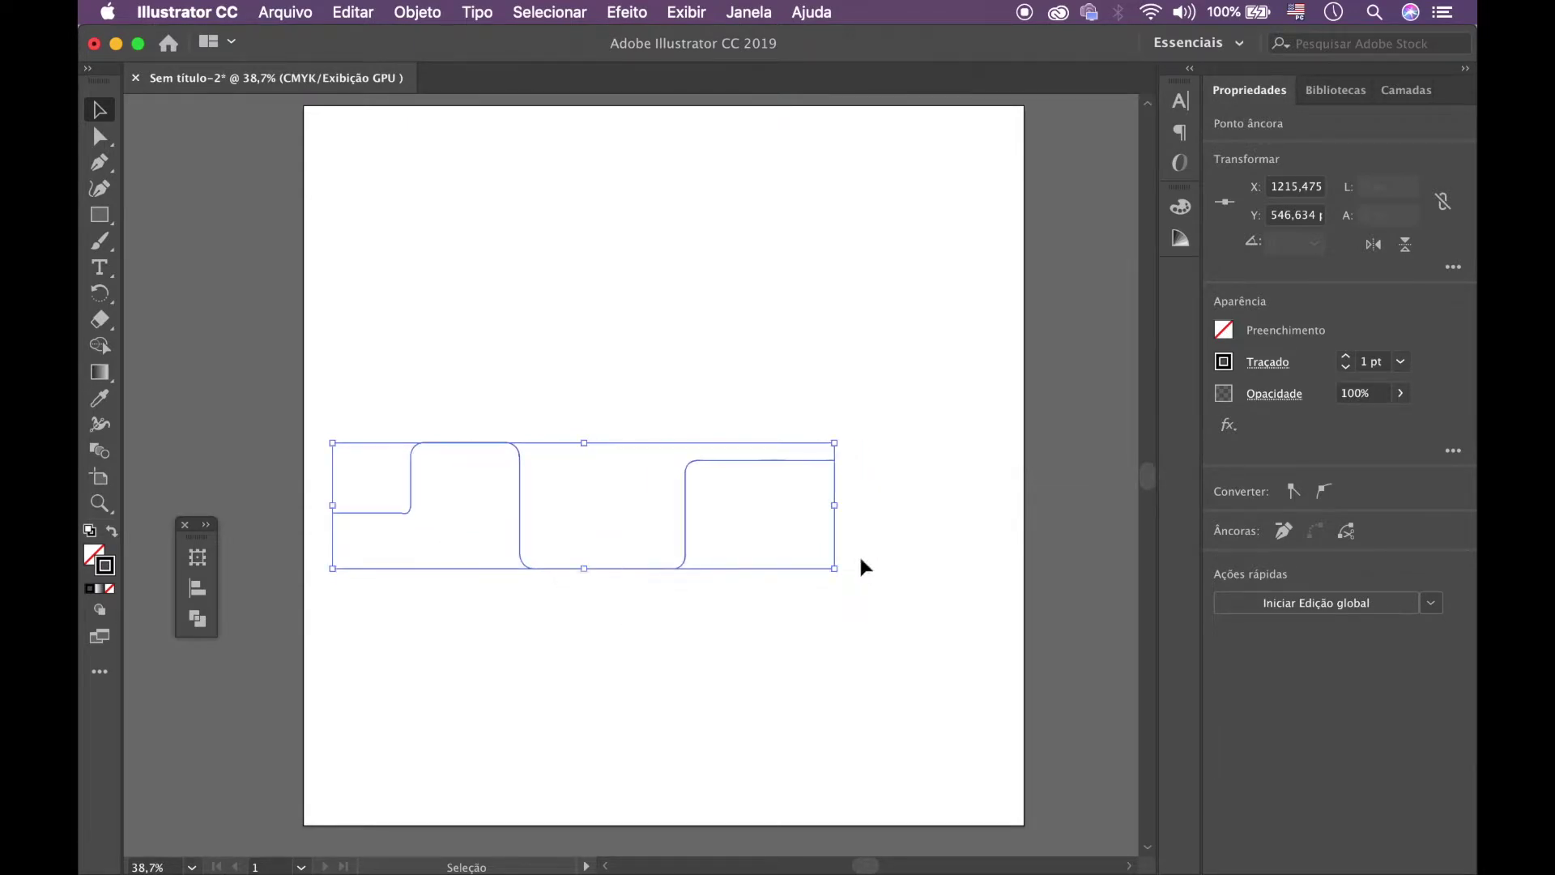
click(773, 357)
drag(520, 518, 566, 433)
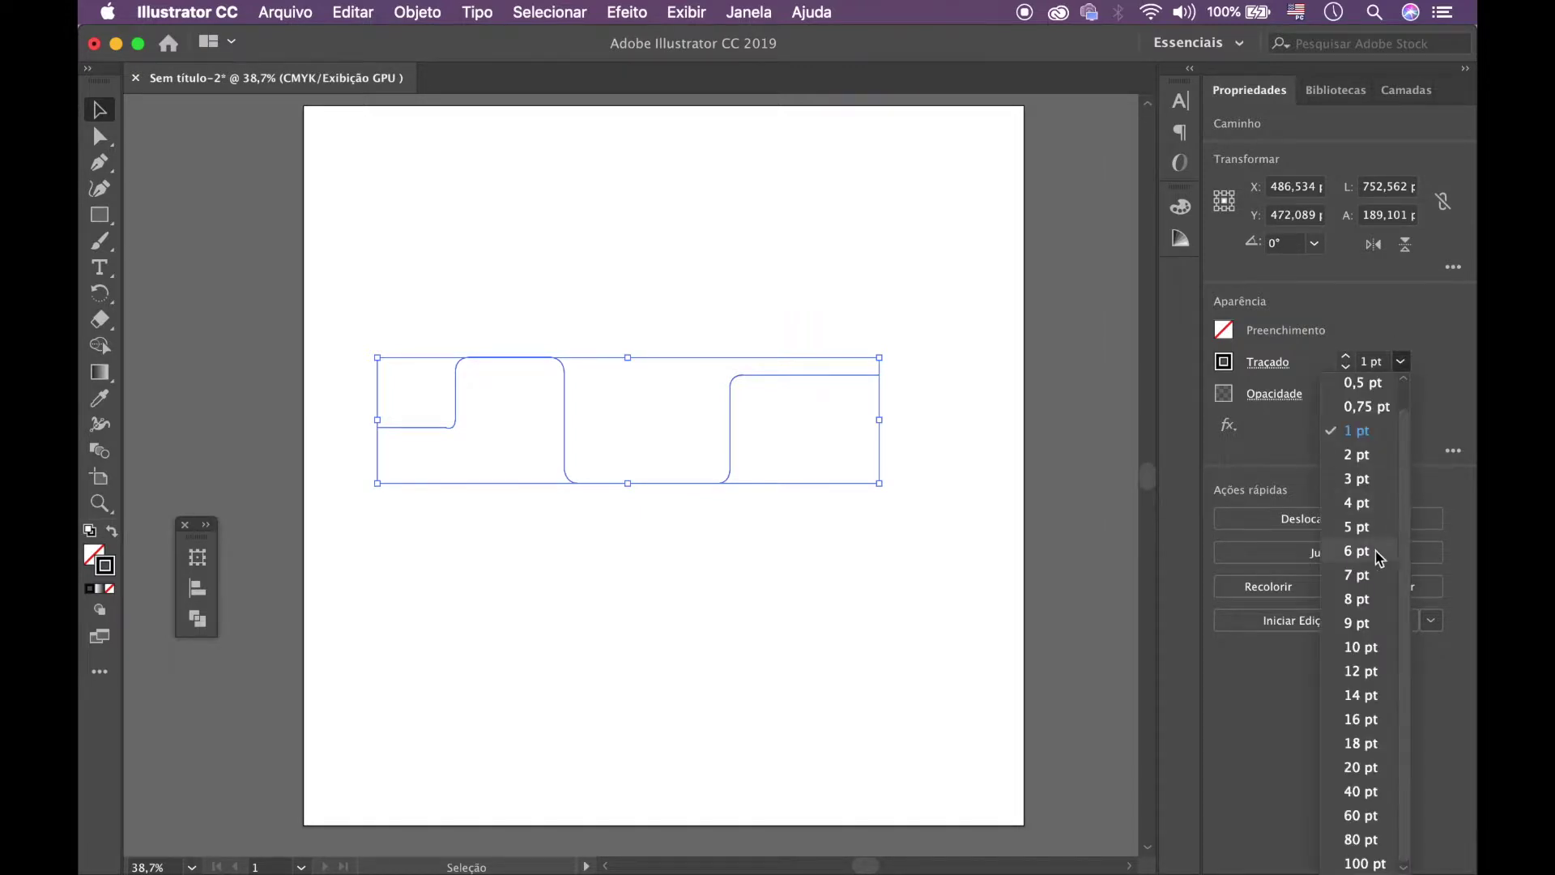
- Try stroke weights of 6, 12 and 8 pt on the path and settle on 10 pt, then deselect it
click(1358, 550)
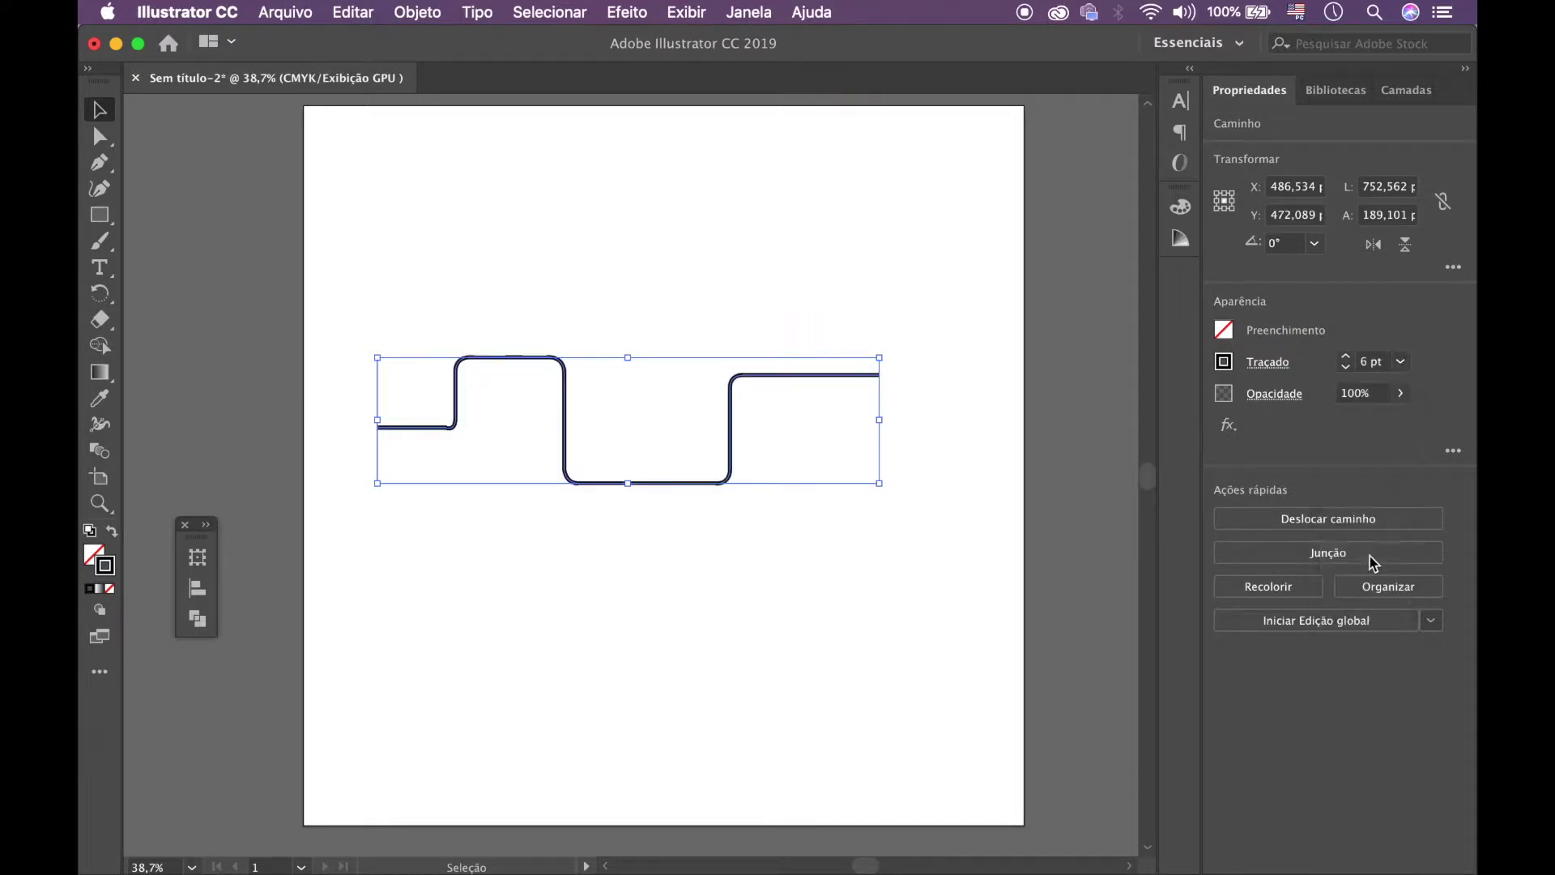
click(1400, 362)
click(1375, 666)
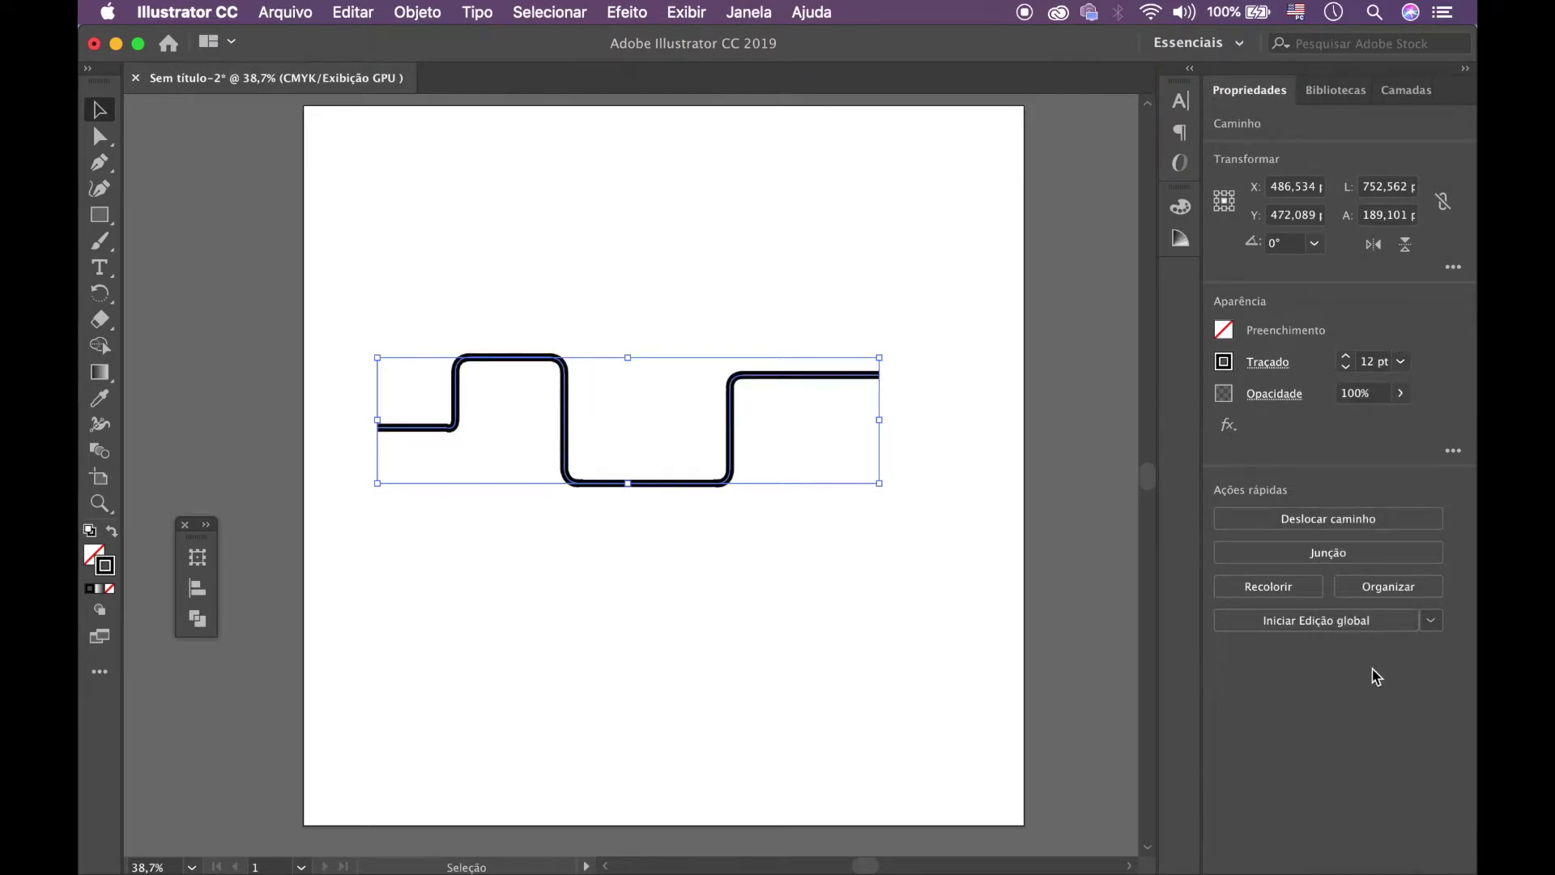
click(1401, 362)
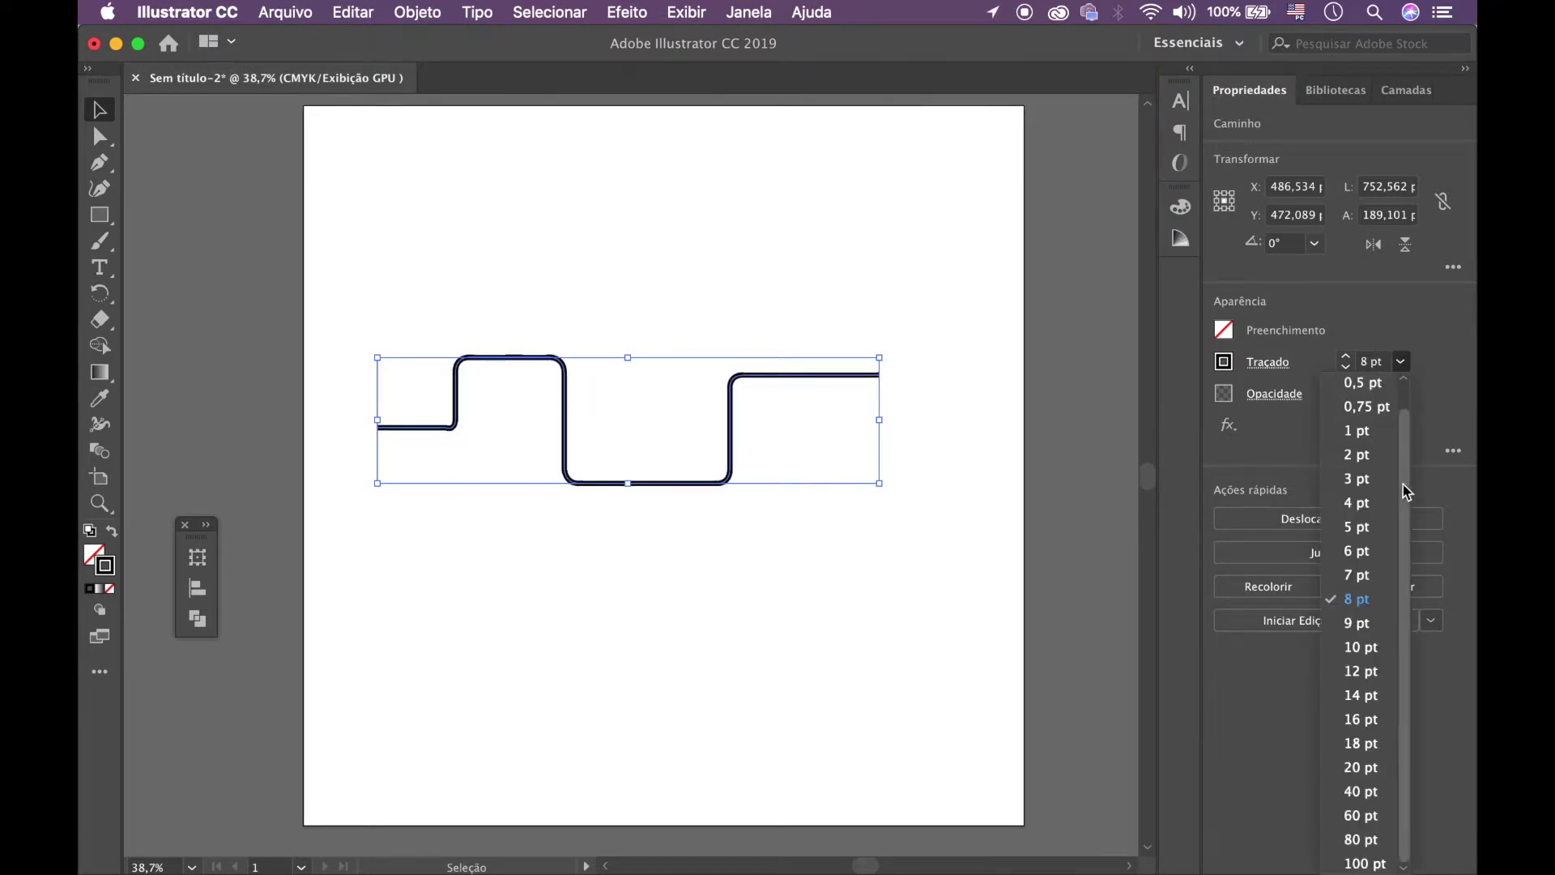
click(1369, 645)
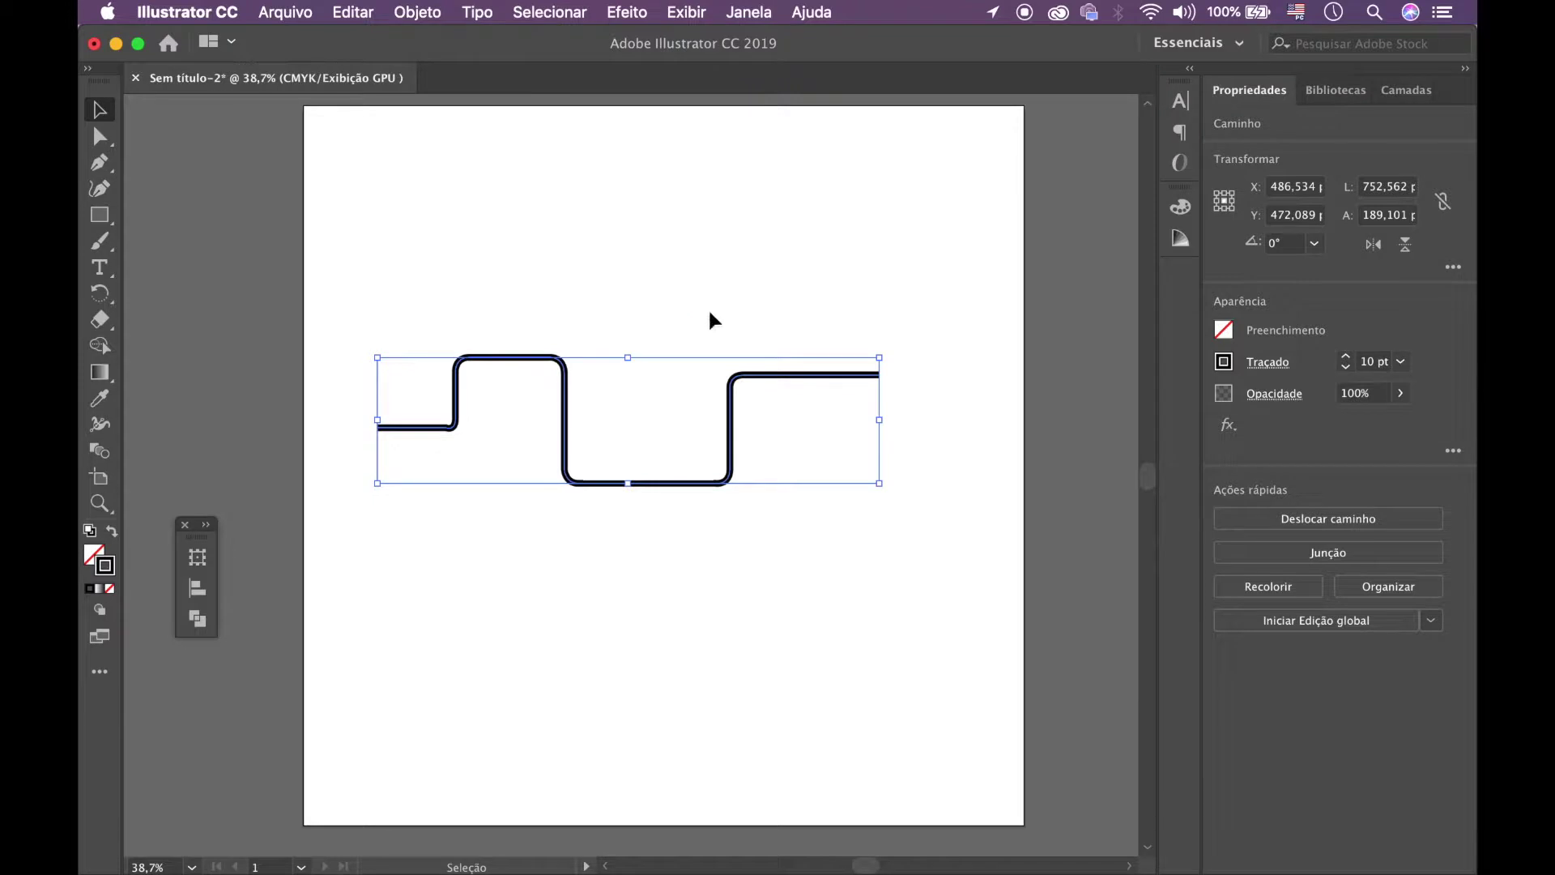
click(423, 466)
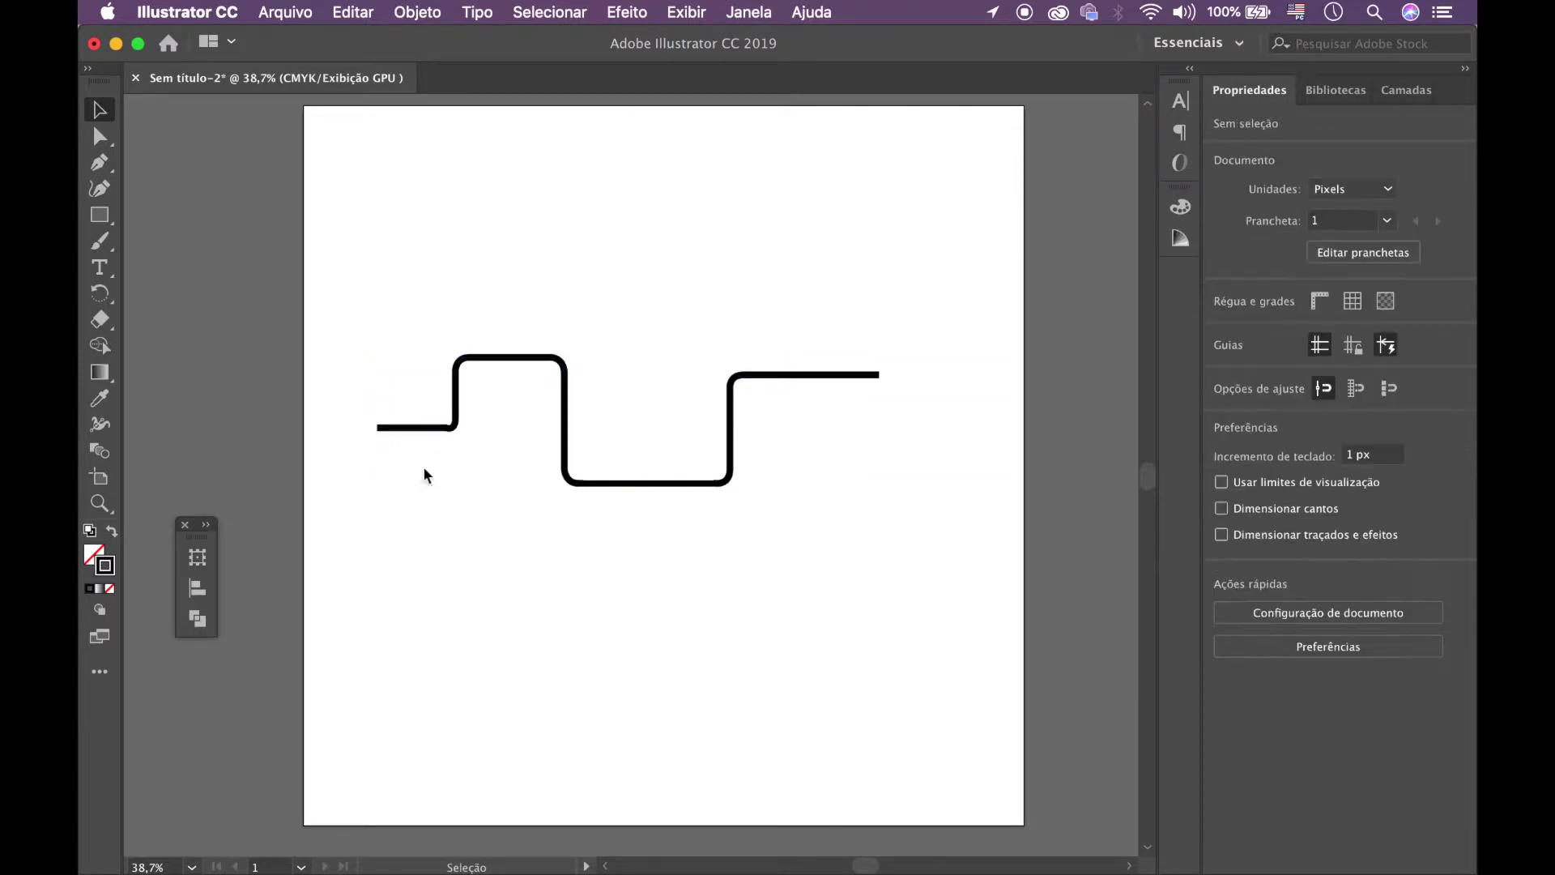
- Smooth the path's first lower bend by adjusting its curve handle with the Direct Selection tool
key(z)
drag(444, 424, 712, 420)
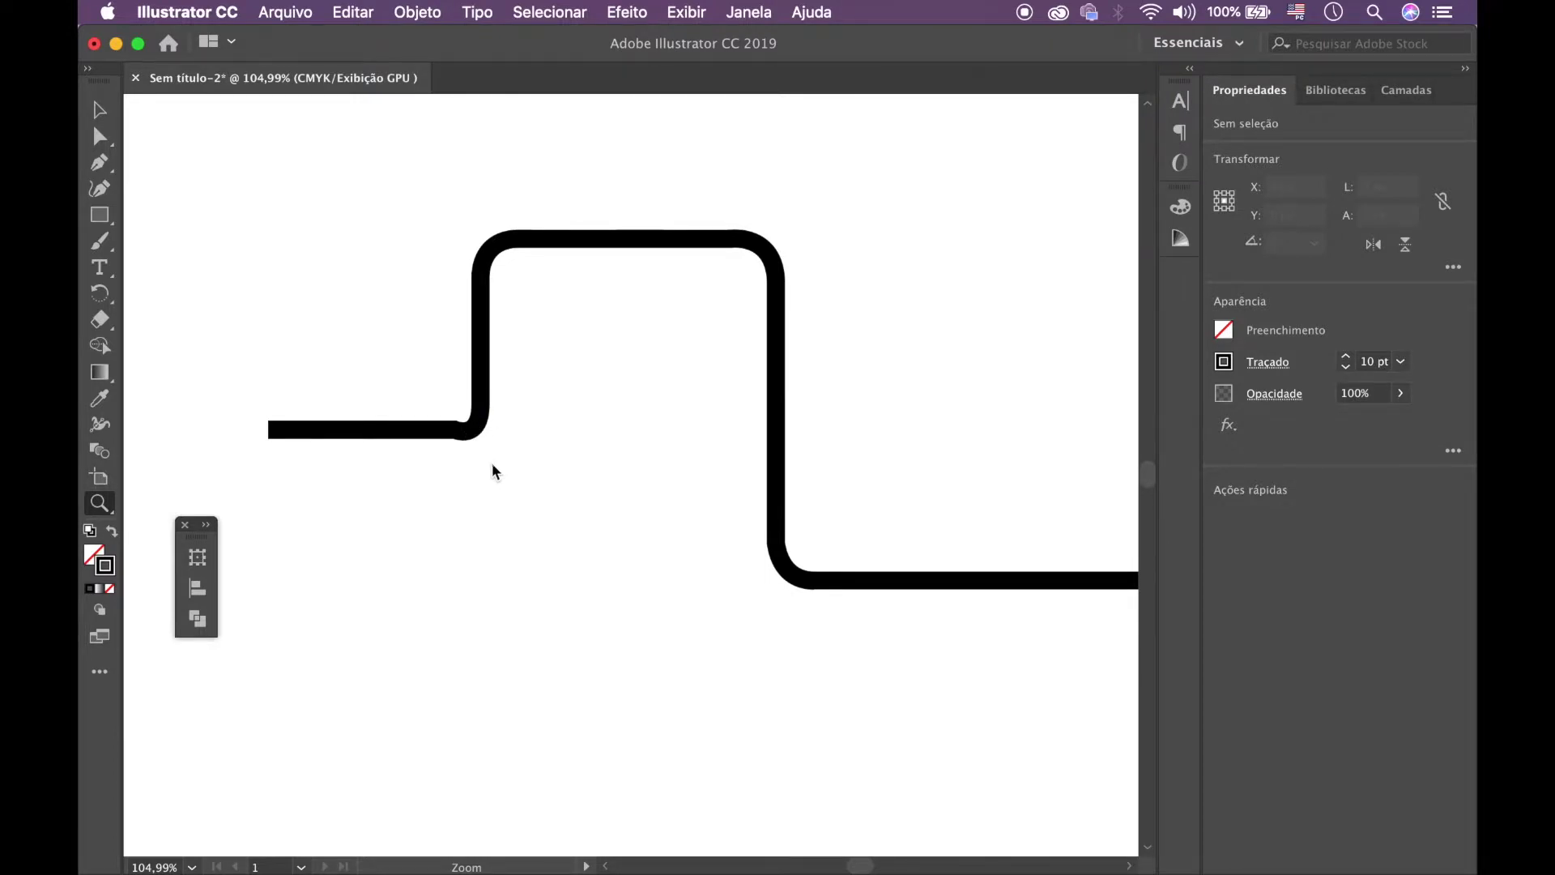
key(a)
click(459, 432)
mouse_move(480, 448)
mouse_down()
mouse_move(488, 426)
mouse_move(479, 435)
mouse_up()
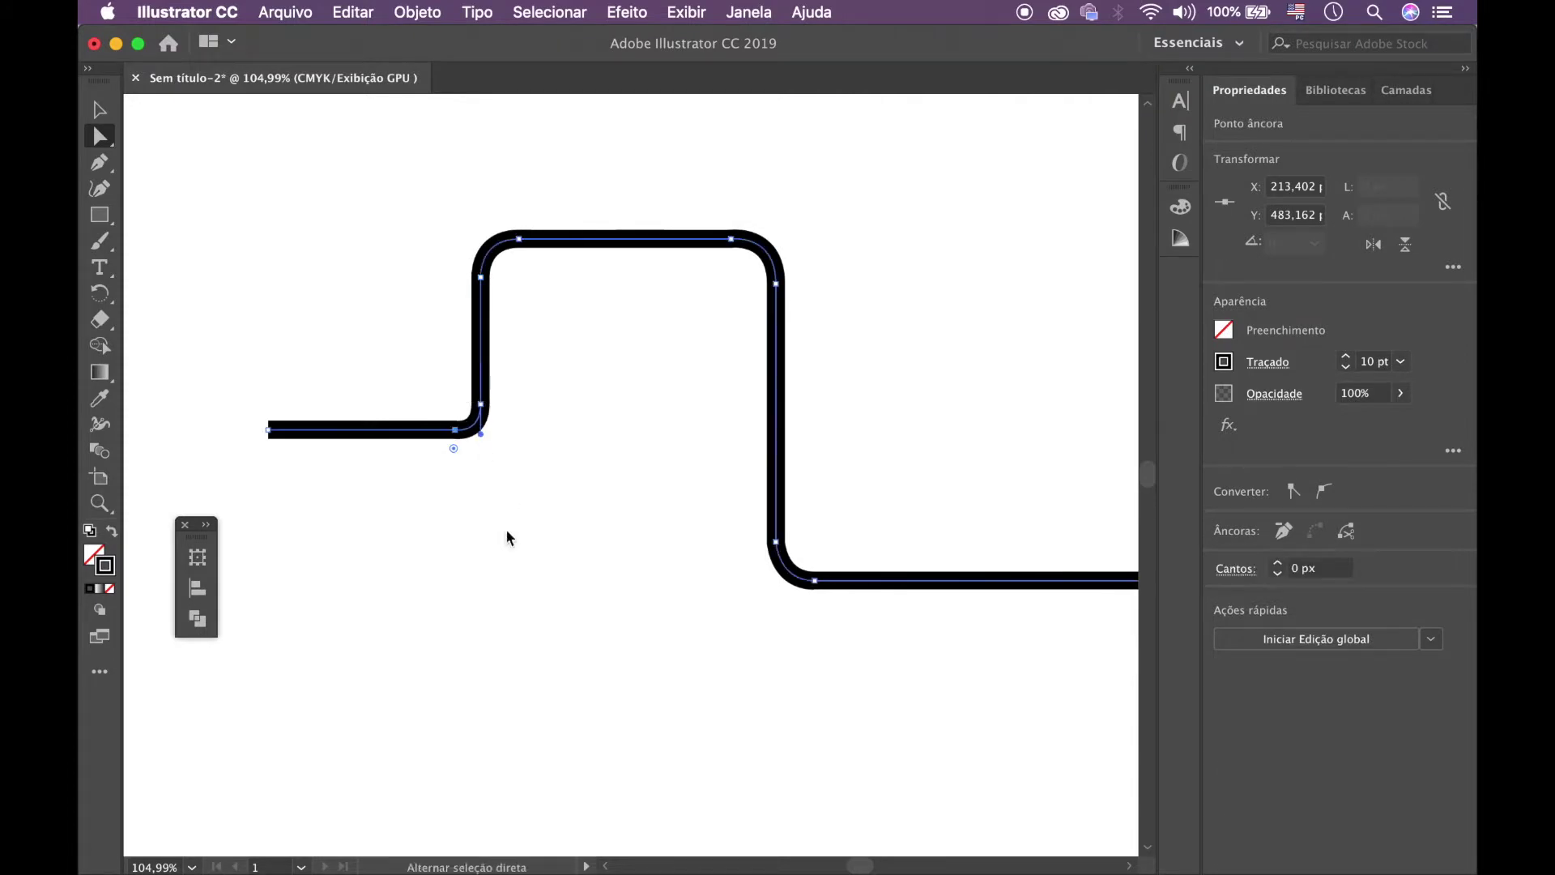
click(607, 517)
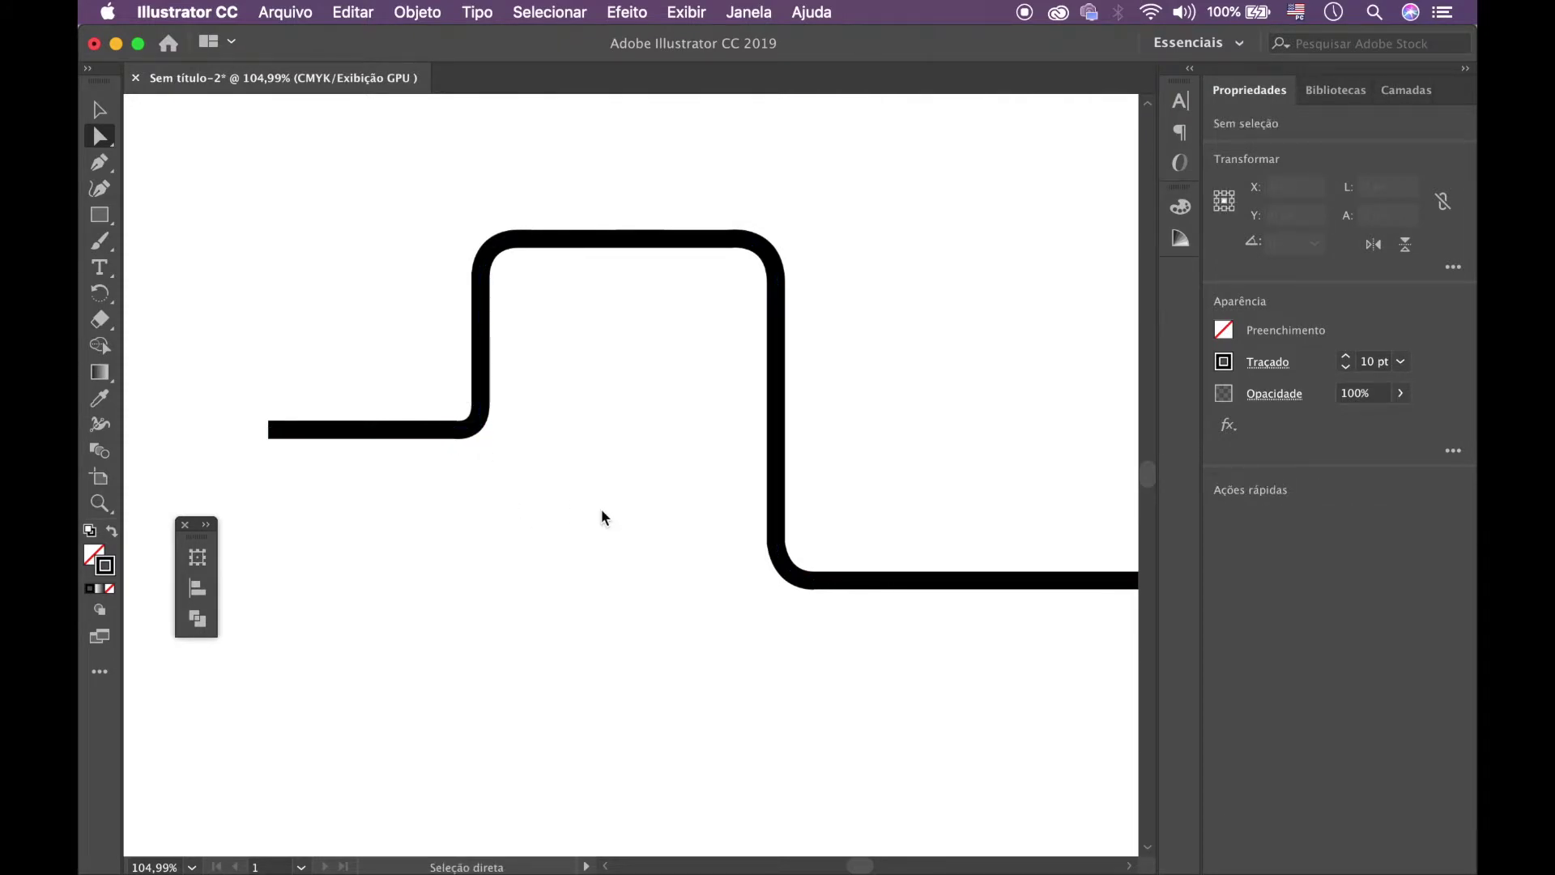
- Duplicate the winding path and place the copy slightly below and to the left of the original
key(v)
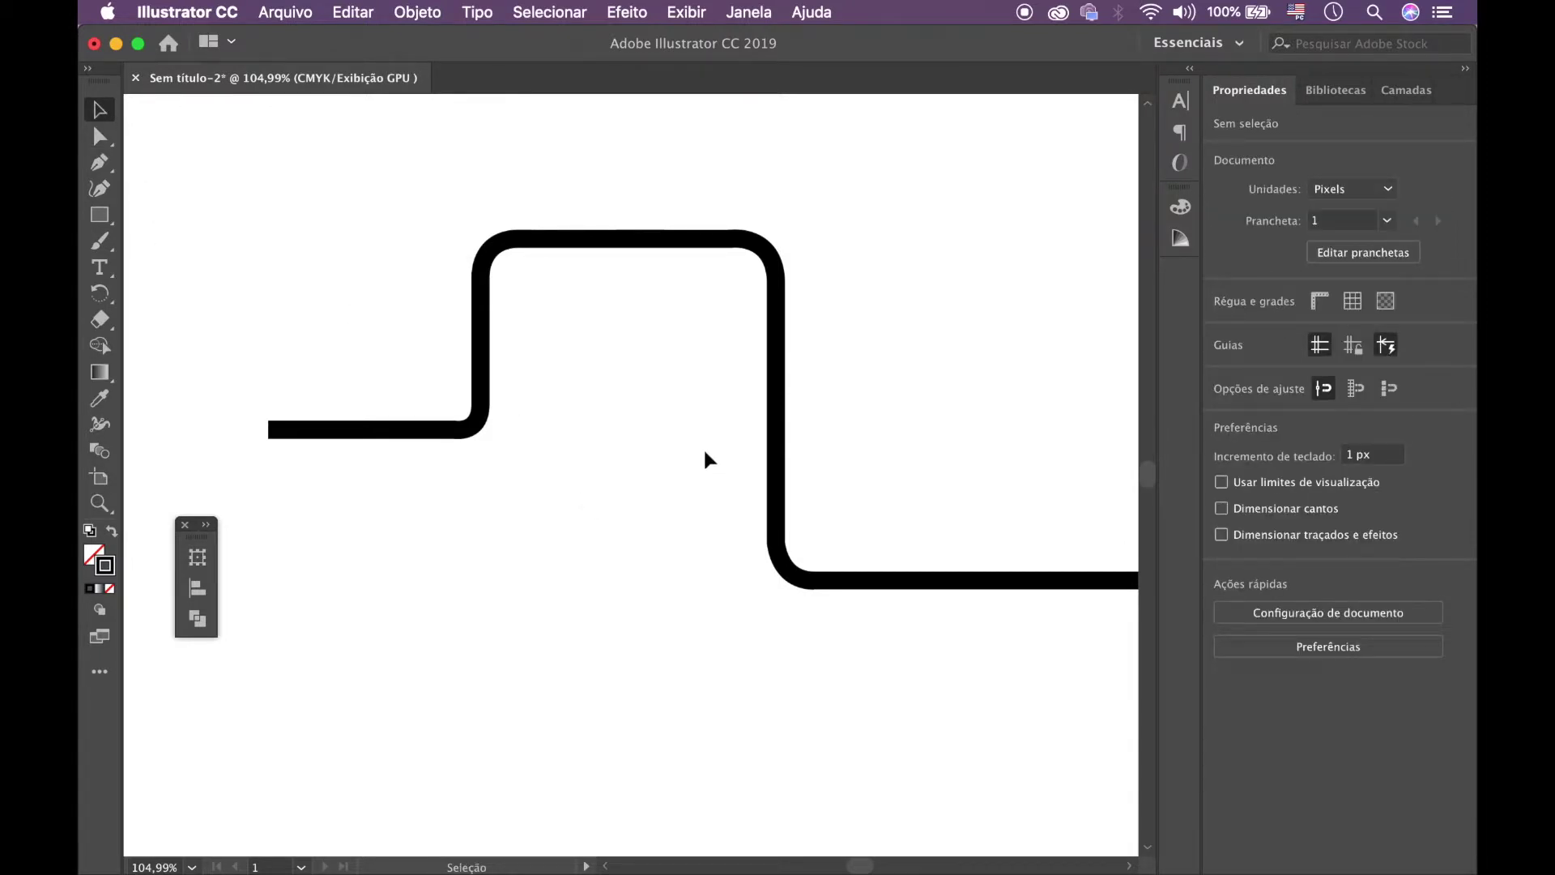
key(z)
drag(833, 445, 718, 532)
drag(887, 435, 649, 455)
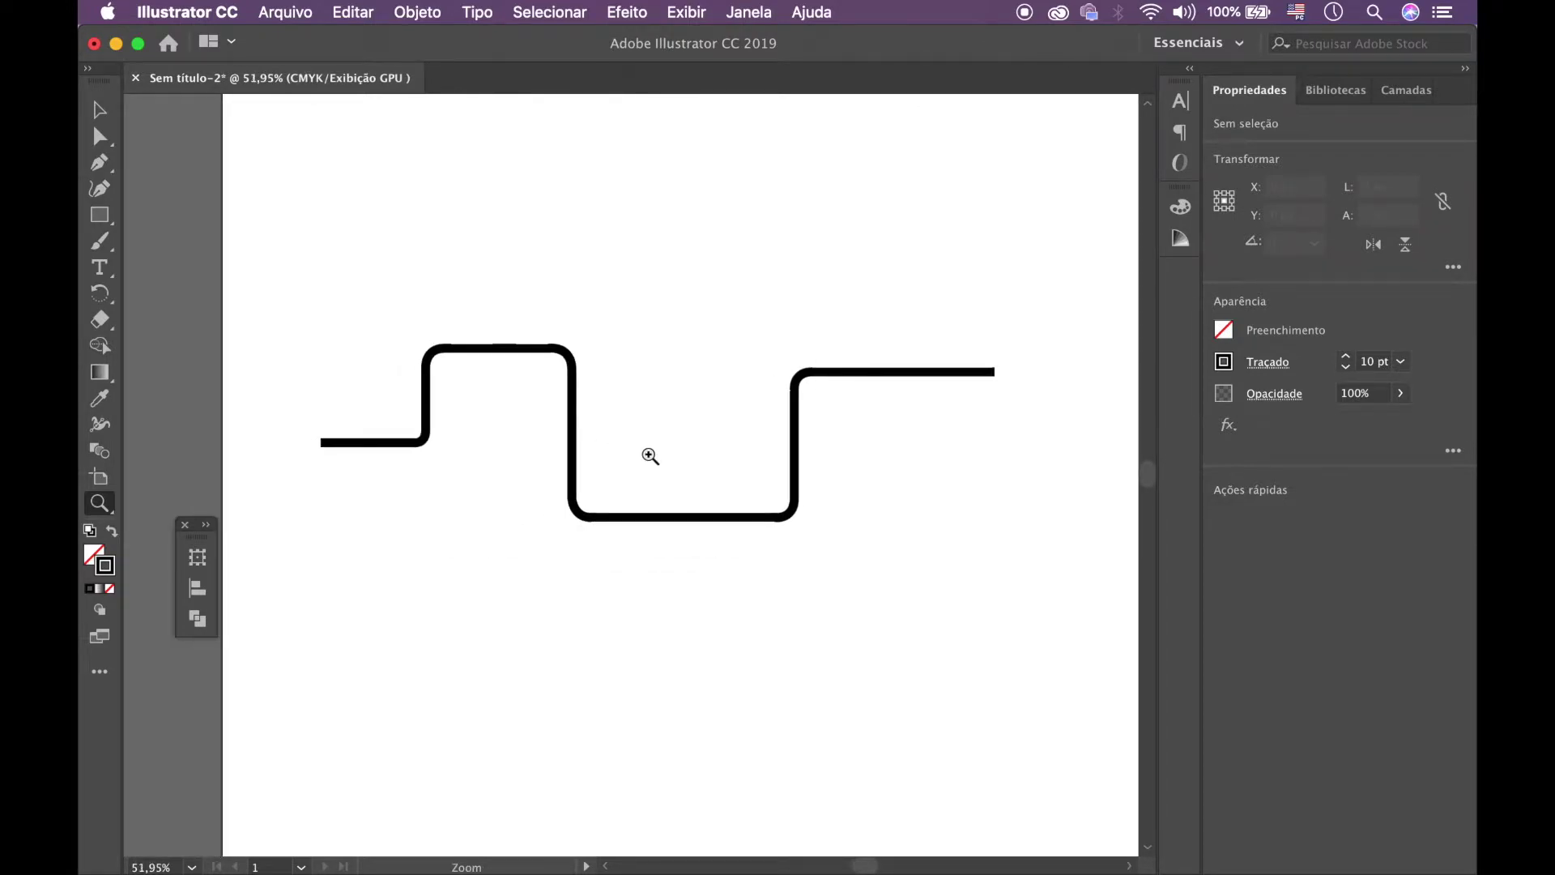
key(v)
click(642, 519)
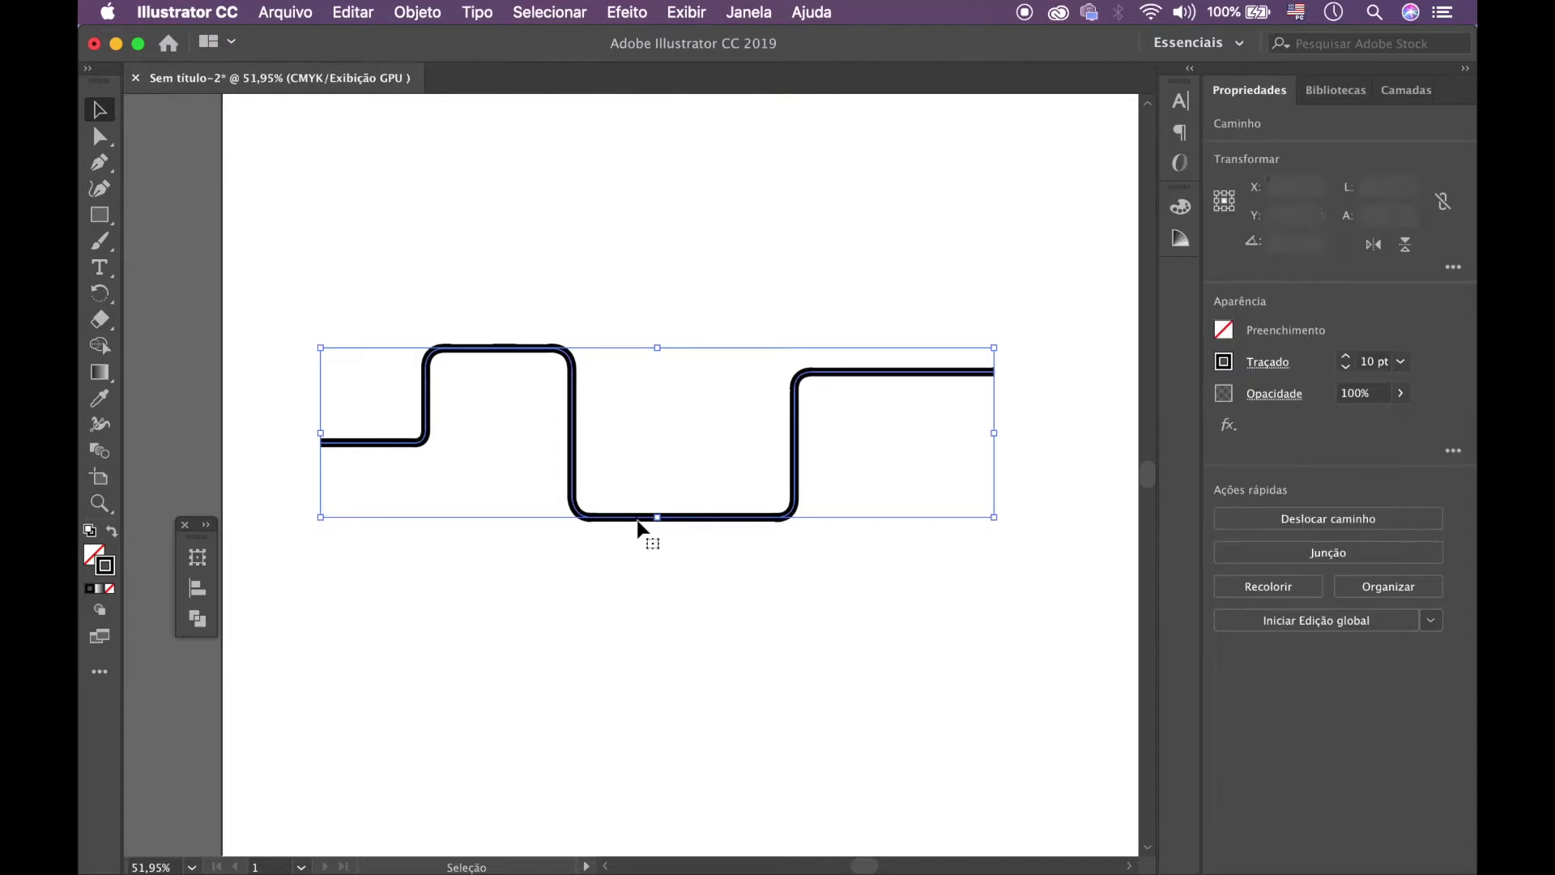
drag(571, 466, 568, 552)
key(super+z)
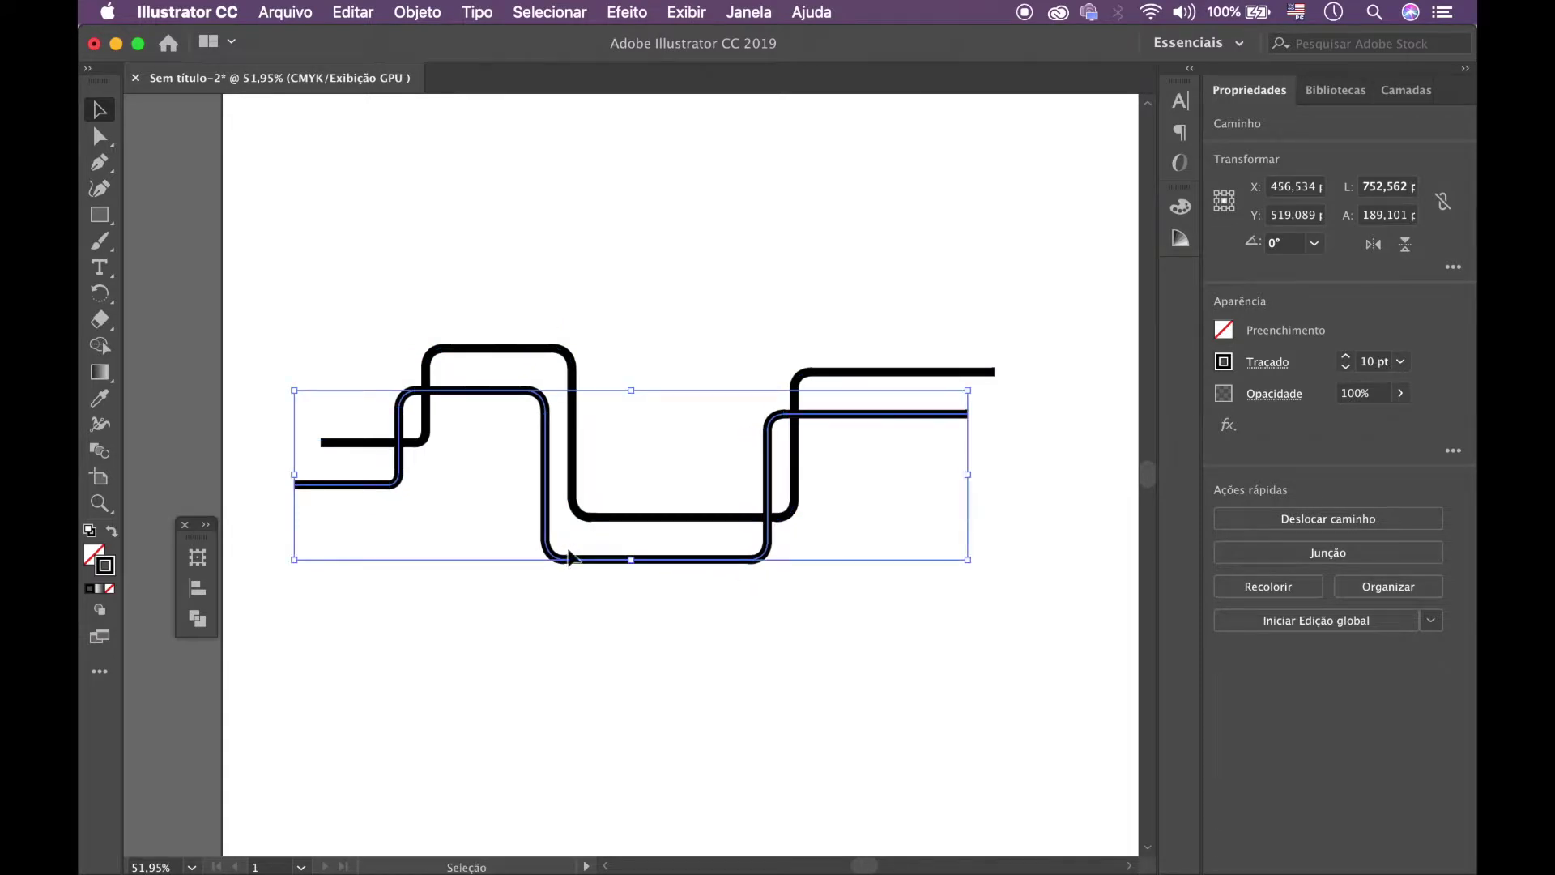
click(605, 639)
key(super+z)
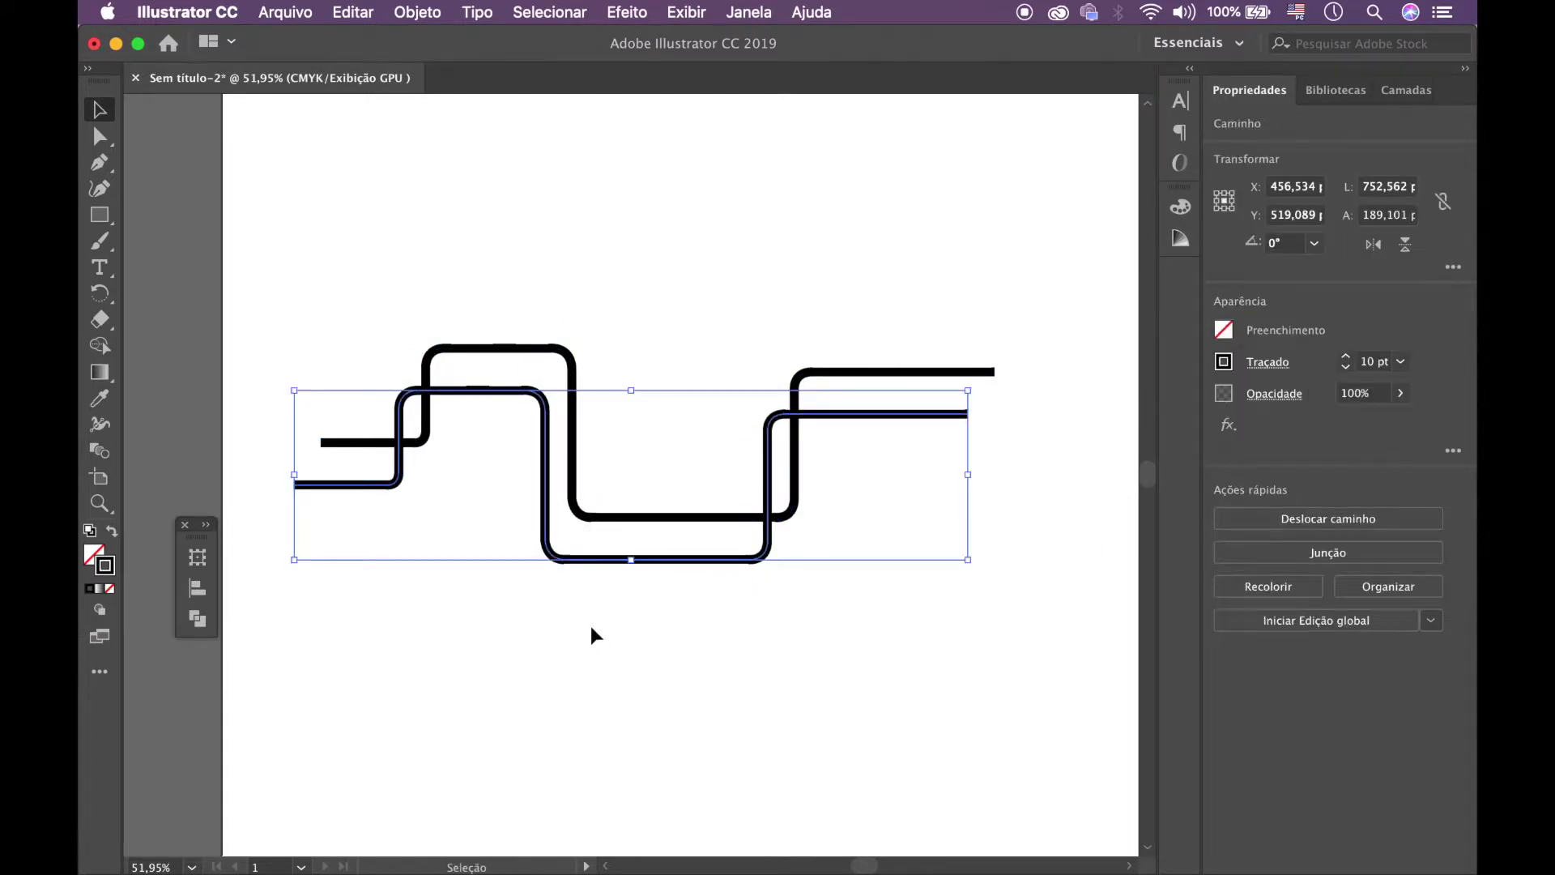
- Add two more copies of the path, one below the others and one up and to the right
click(581, 631)
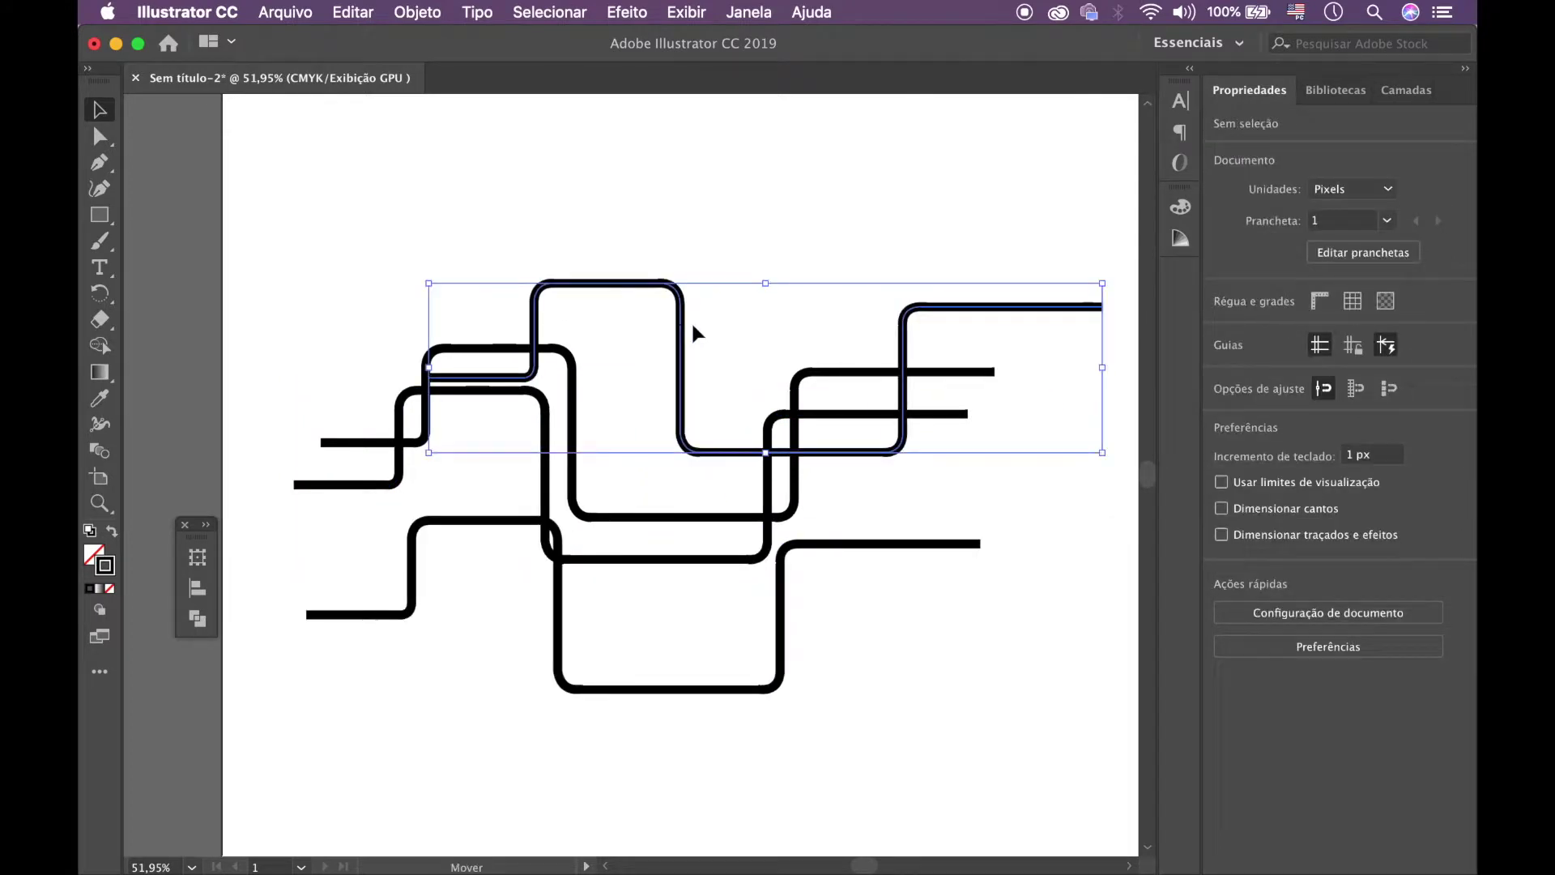
click(692, 326)
drag(680, 342, 663, 387)
click(780, 228)
key(super+z)
- Stretch the upper-right copy taller and to about 863 px wide, and move it down over the other paths
drag(411, 493, 316, 640)
click(399, 761)
drag(600, 361, 620, 462)
click(698, 319)
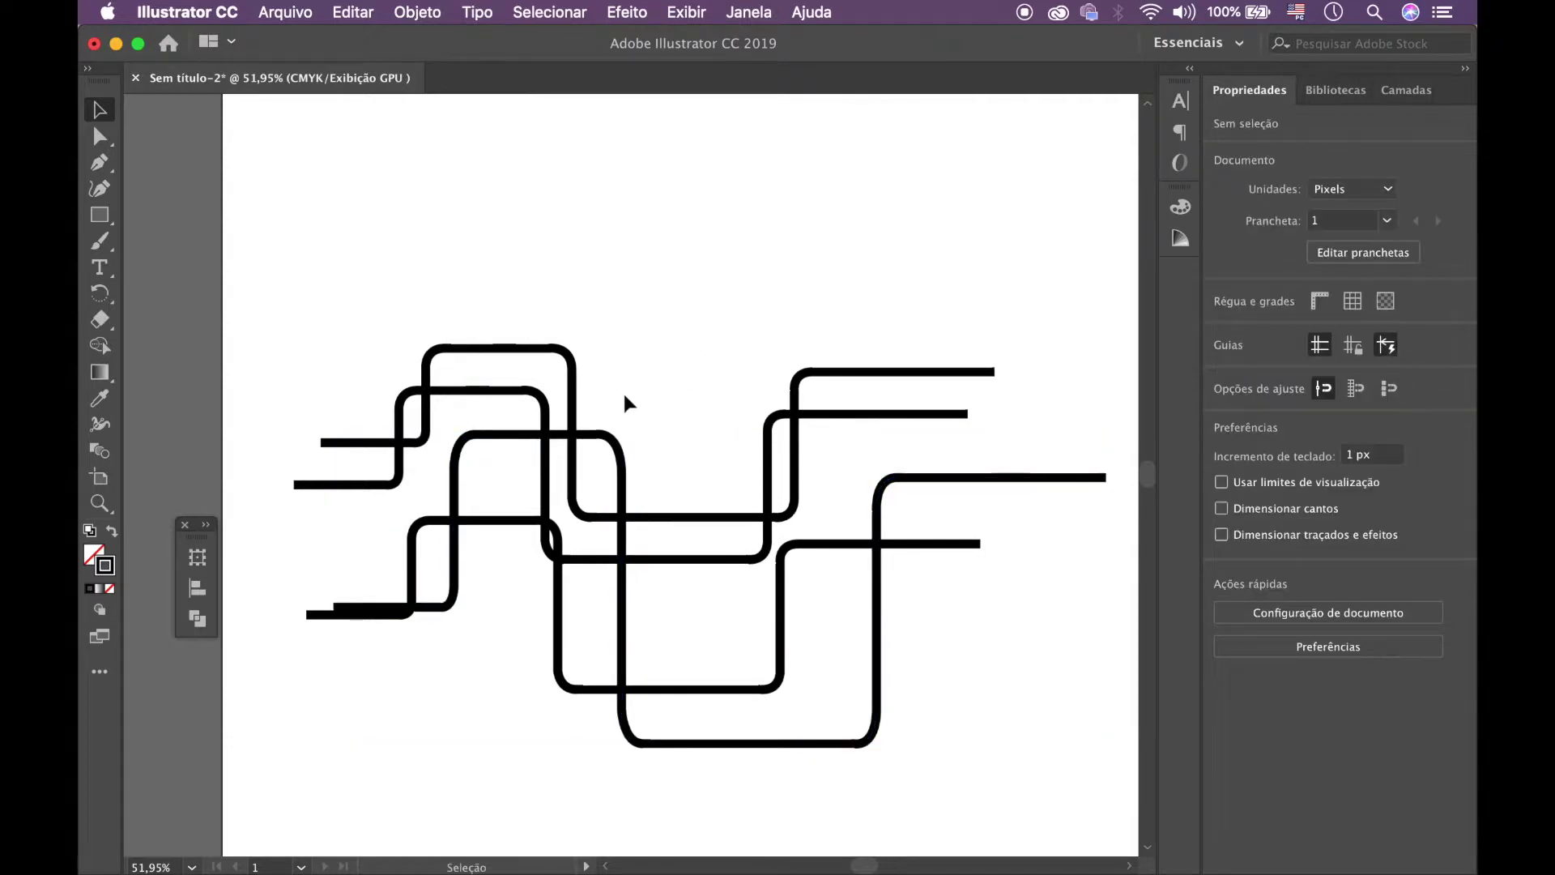
- Move the lowest regular-width copy up and right among the other lines, and reduce the widest copy's height to about 177 px
drag(493, 523, 583, 332)
click(656, 251)
click(695, 287)
drag(691, 298, 604, 371)
click(554, 416)
drag(656, 709, 682, 559)
click(679, 321)
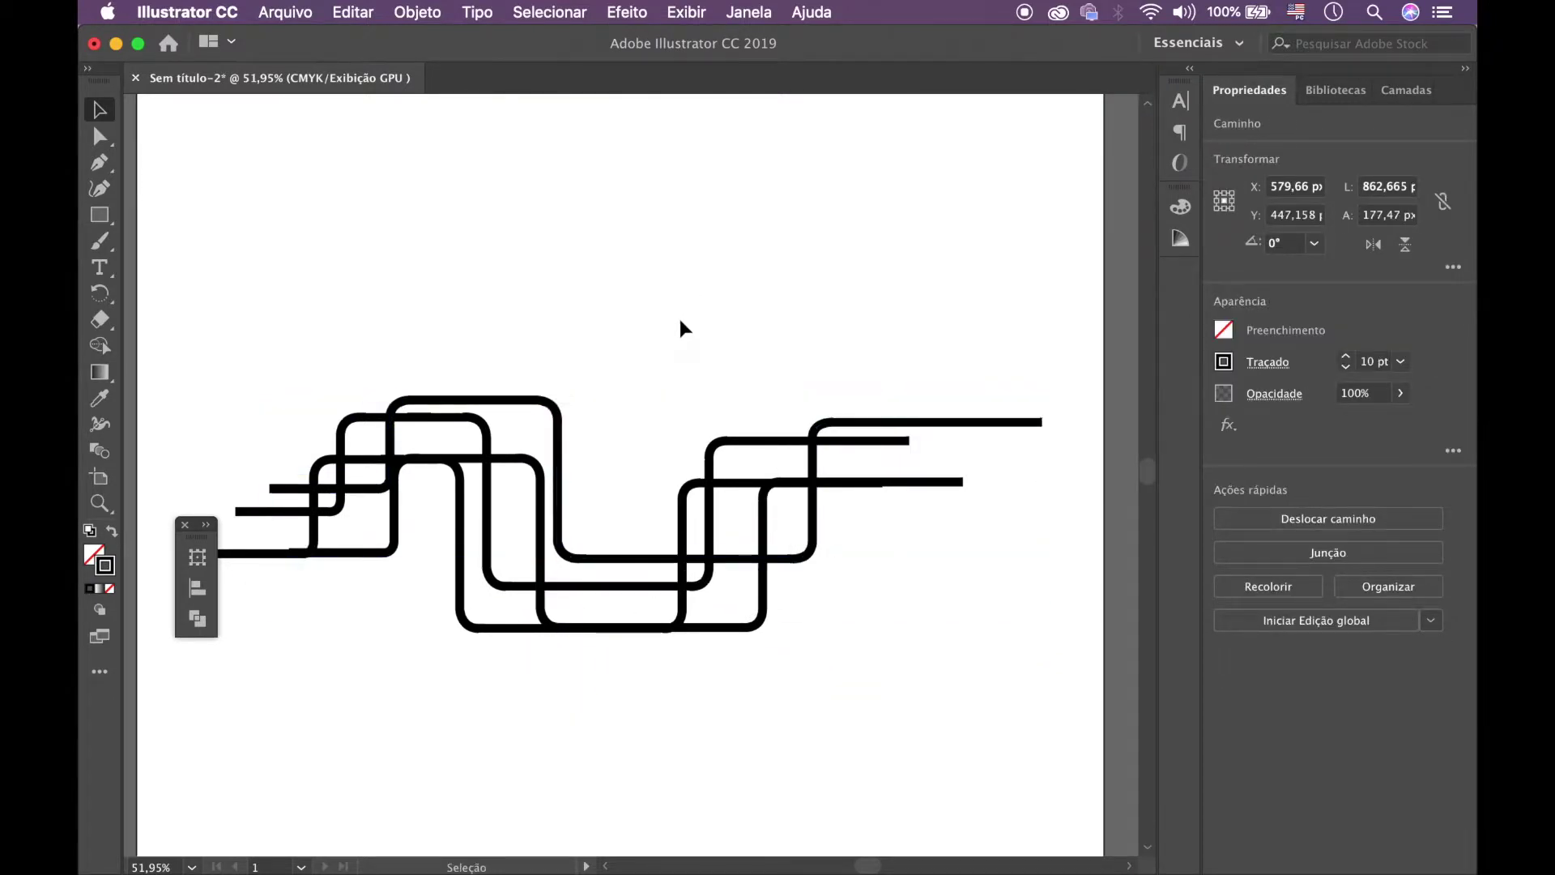
- Raise the first upper horizontal segment and its rounded corners on the leftmost path above the other lines with the Direct Selection tool
drag(678, 321, 737, 313)
click(519, 520)
key(a)
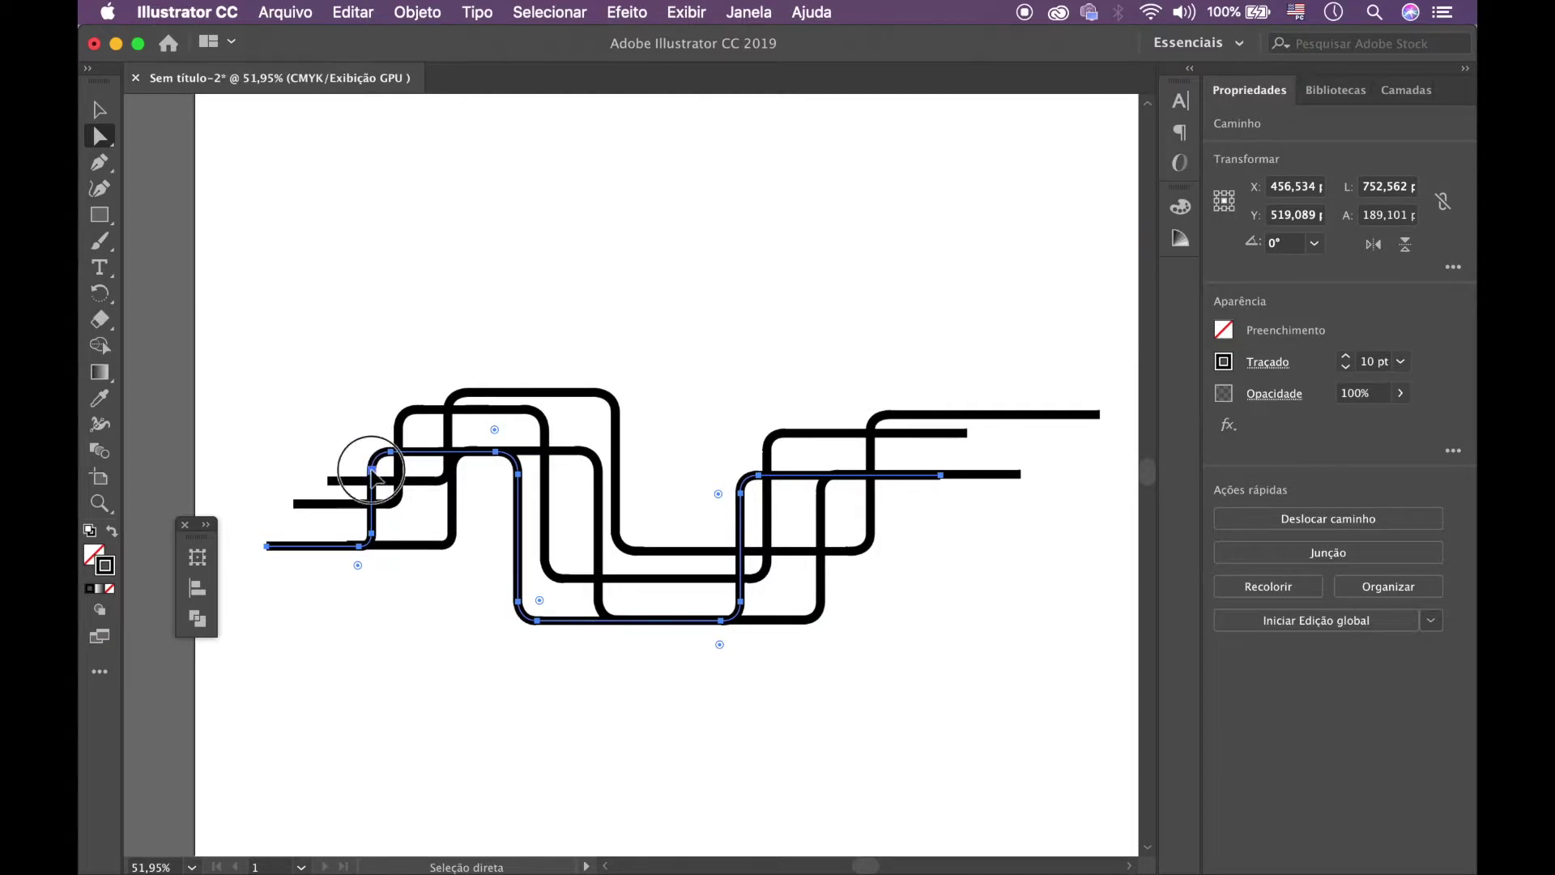
click(391, 451)
shift+click(497, 451)
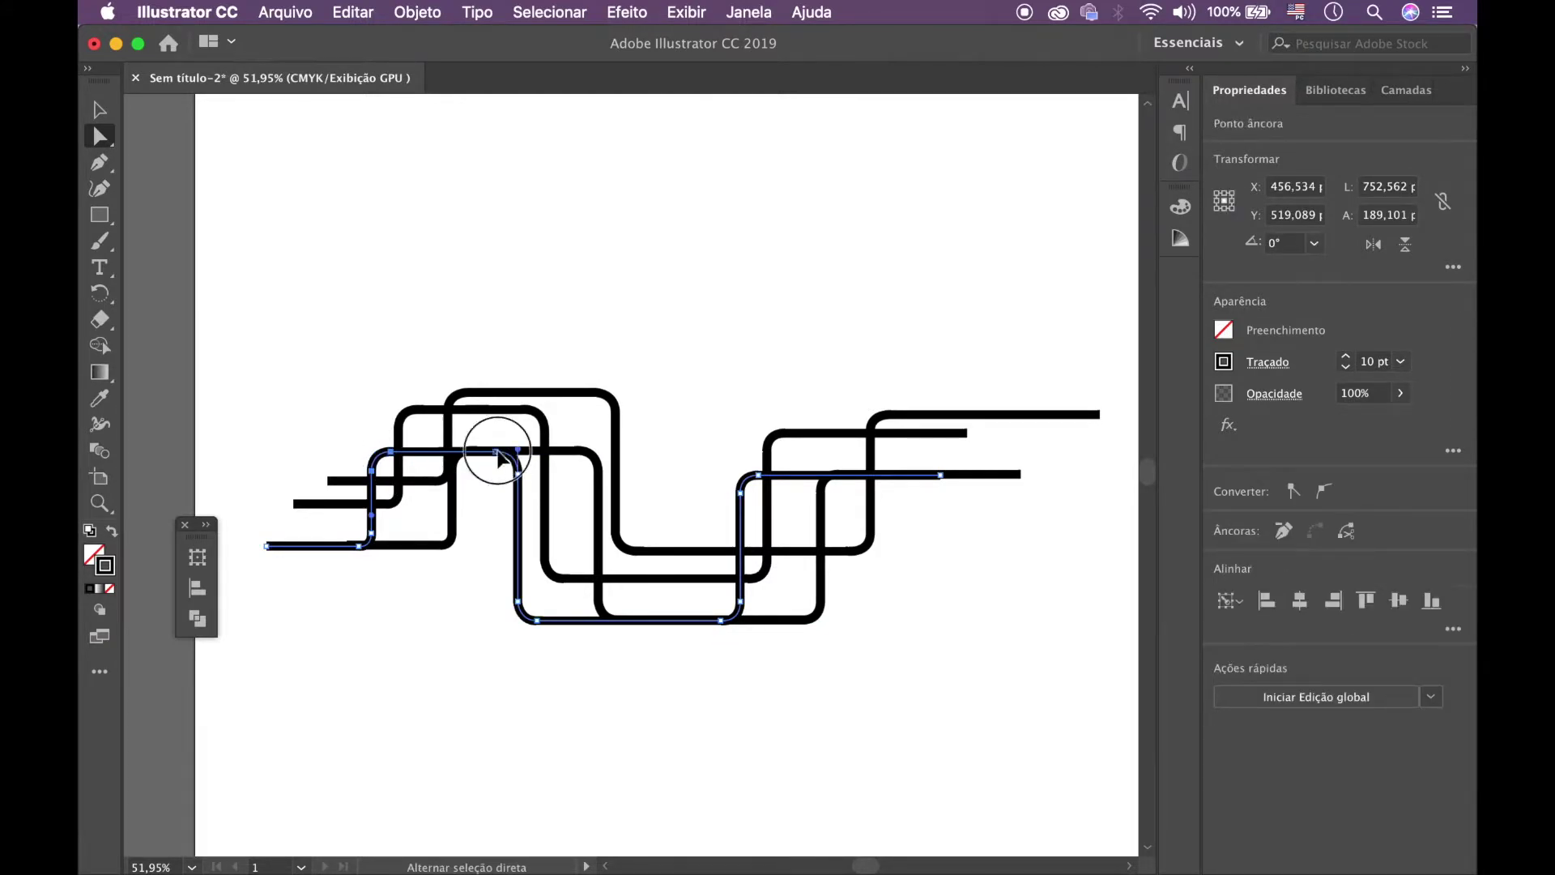
drag(518, 474, 515, 362)
click(712, 327)
drag(686, 401, 639, 389)
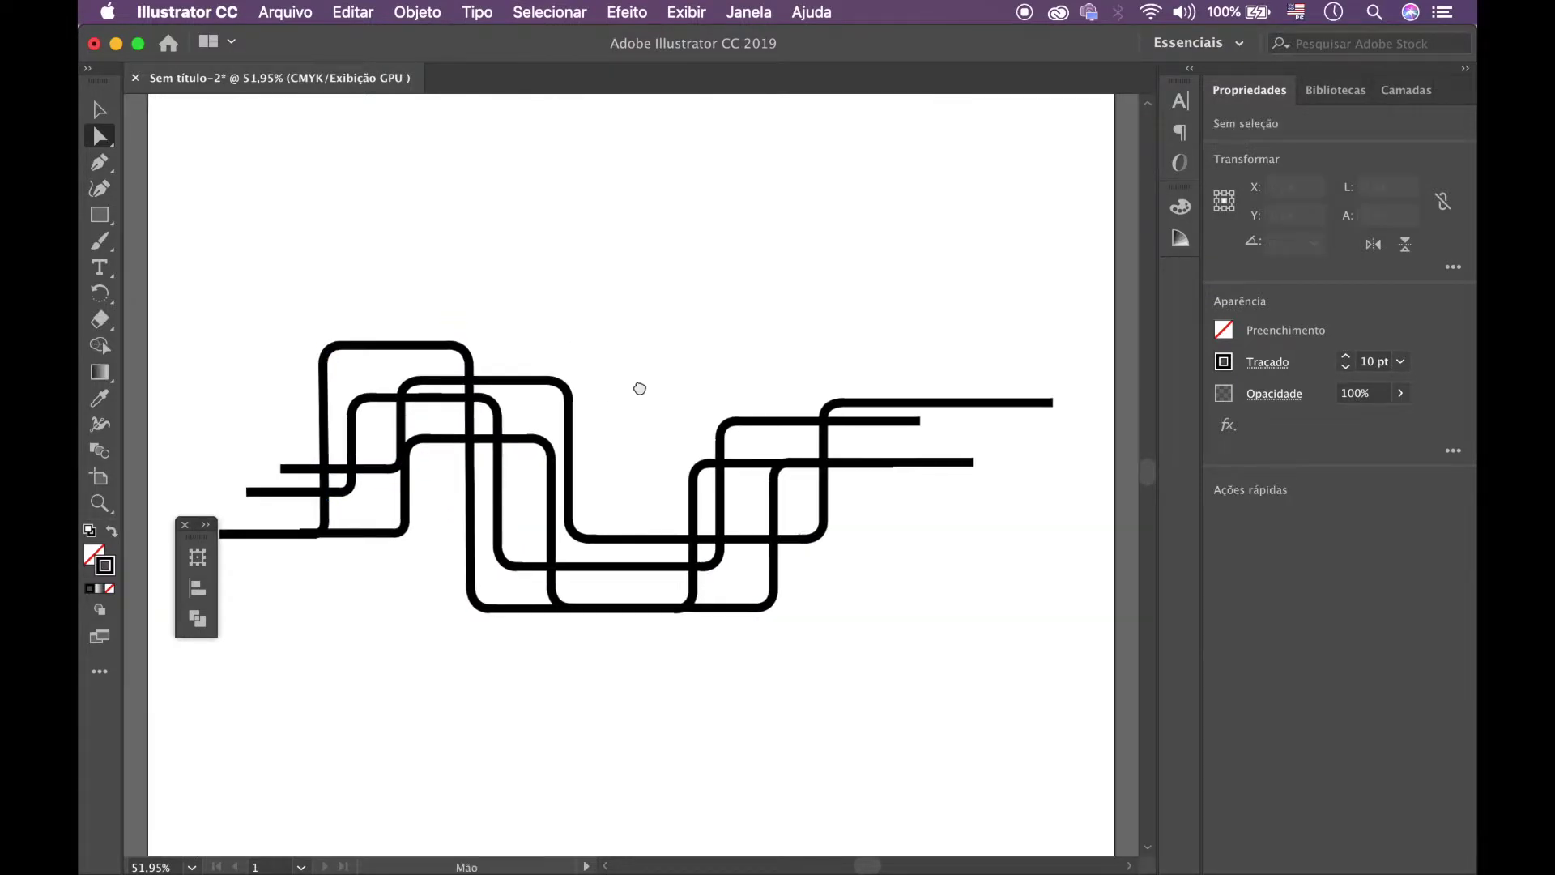
- Lower the left horizontal end of the other low path and extend it left past the remaining lines, making the path about 865 px wide
click(407, 502)
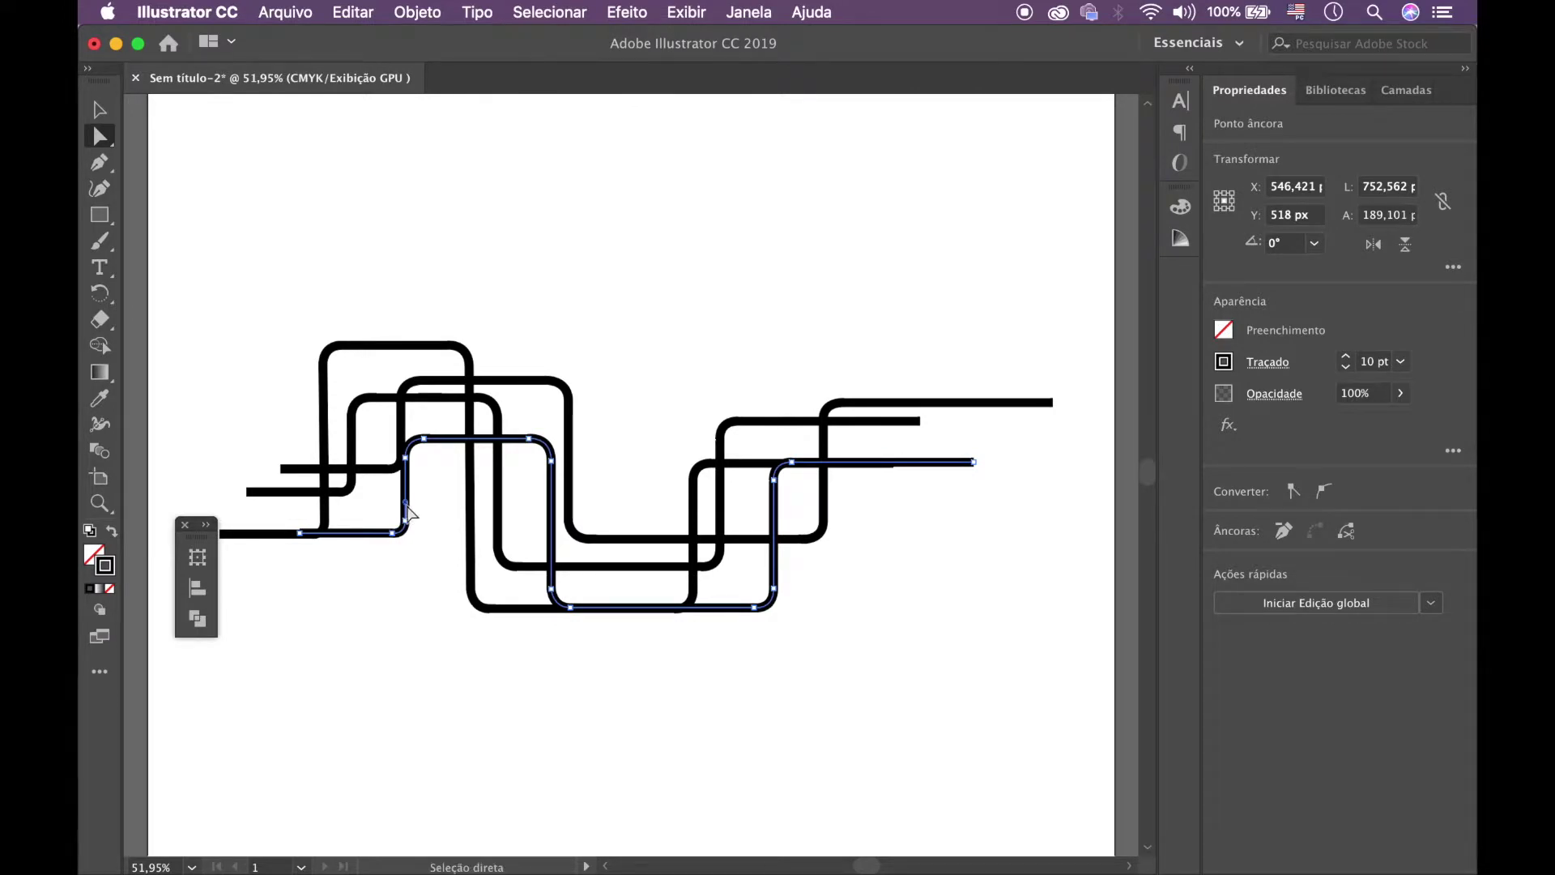
click(395, 534)
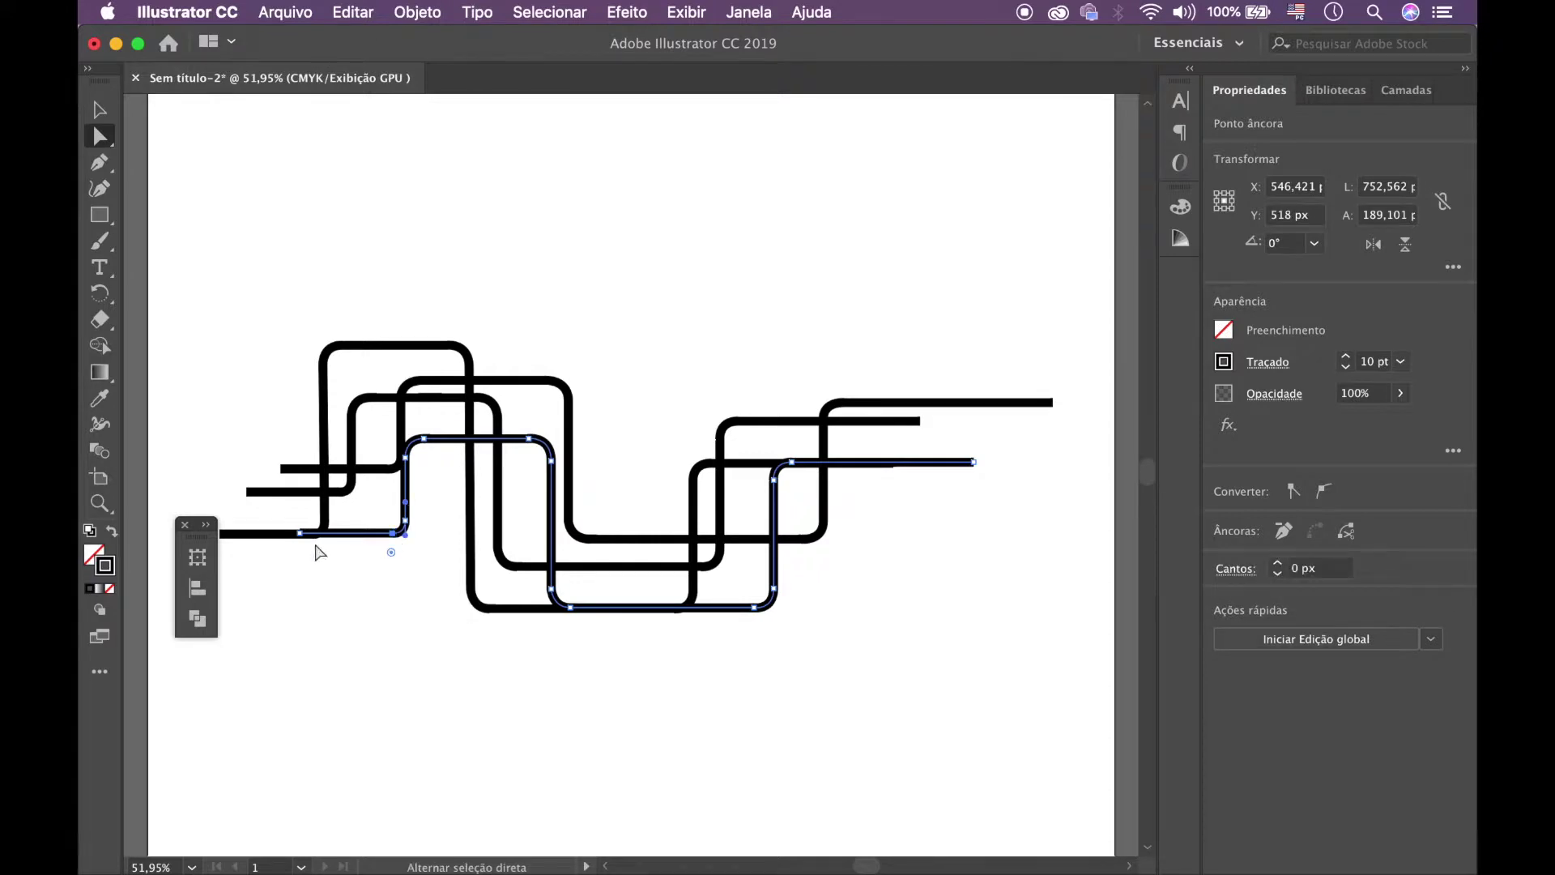
drag(301, 541, 520, 571)
key(space)
drag(413, 533, 332, 537)
key(space)
drag(729, 333, 580, 366)
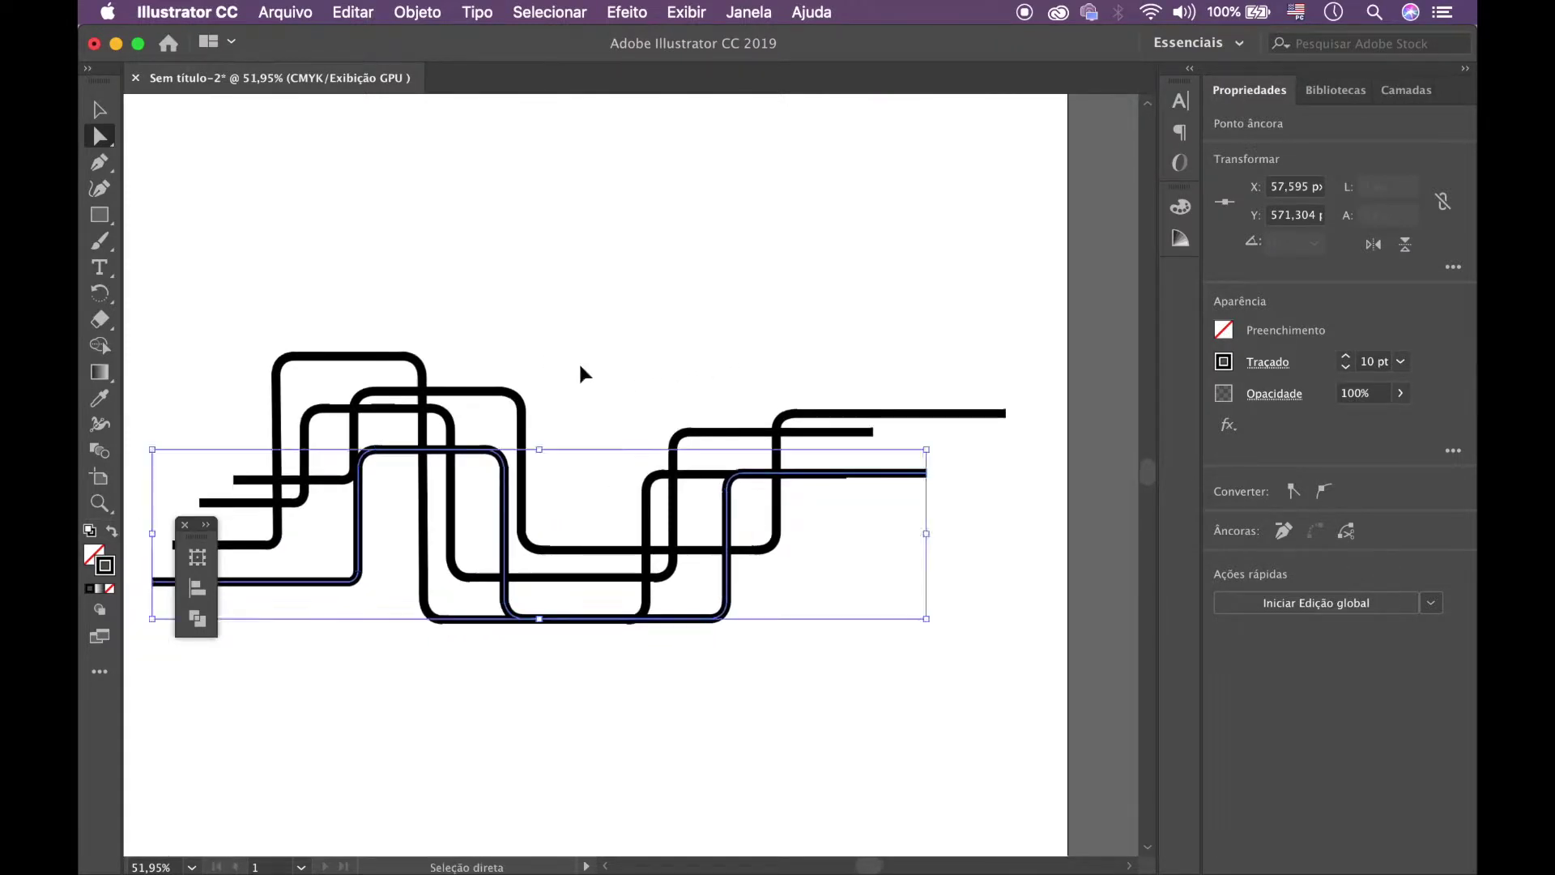
- Nudge the whole extended path 30 px to the left
key(v)
click(656, 326)
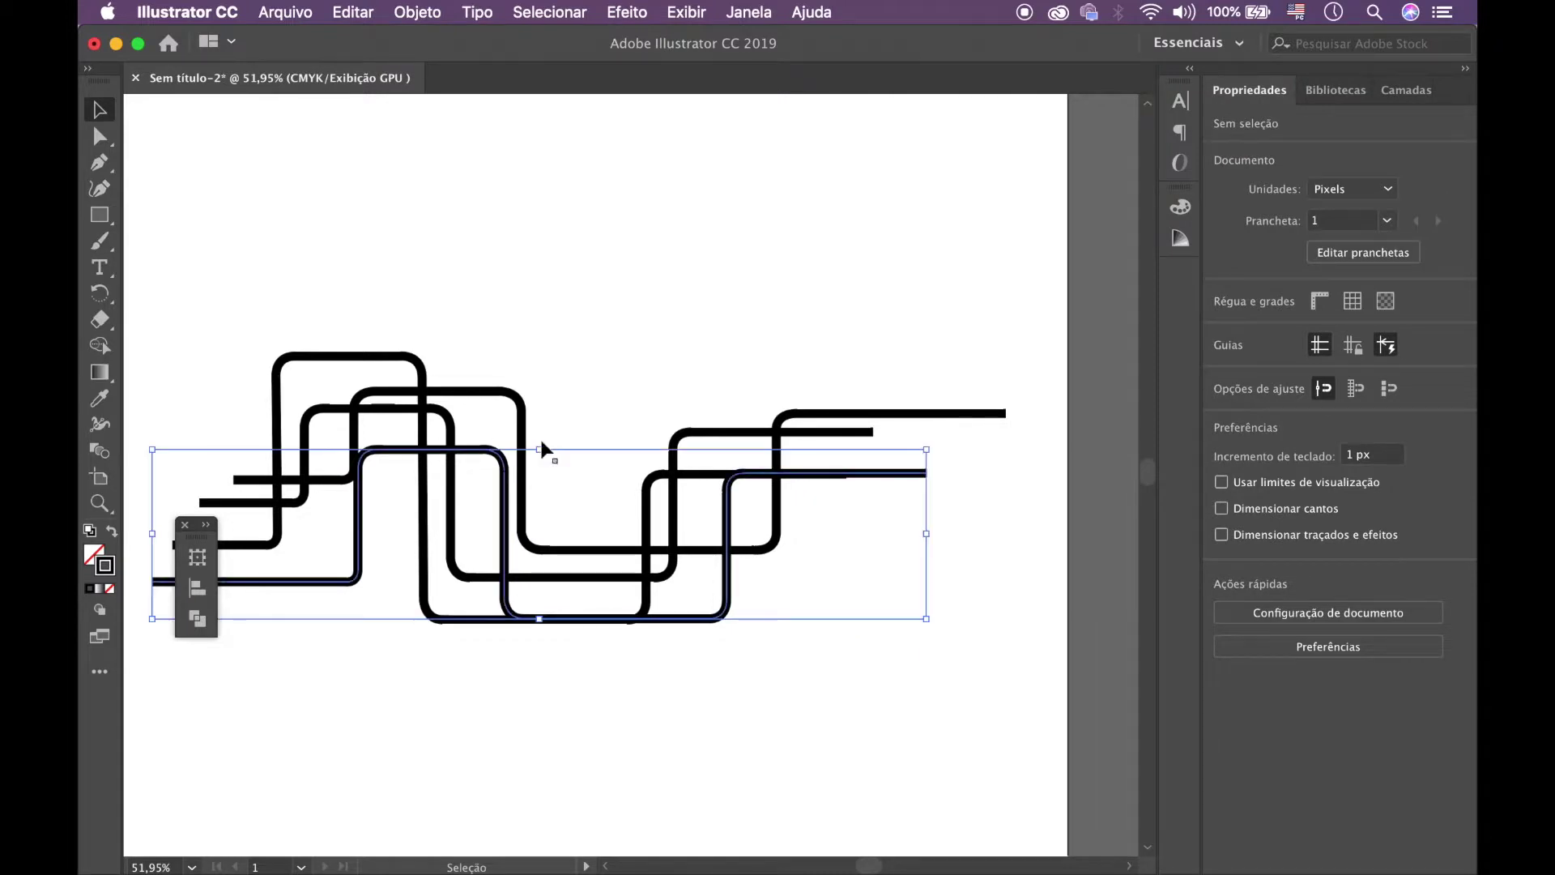
click(503, 486)
key(shift+Left)
key(shift+Left)
key(shift+Left)
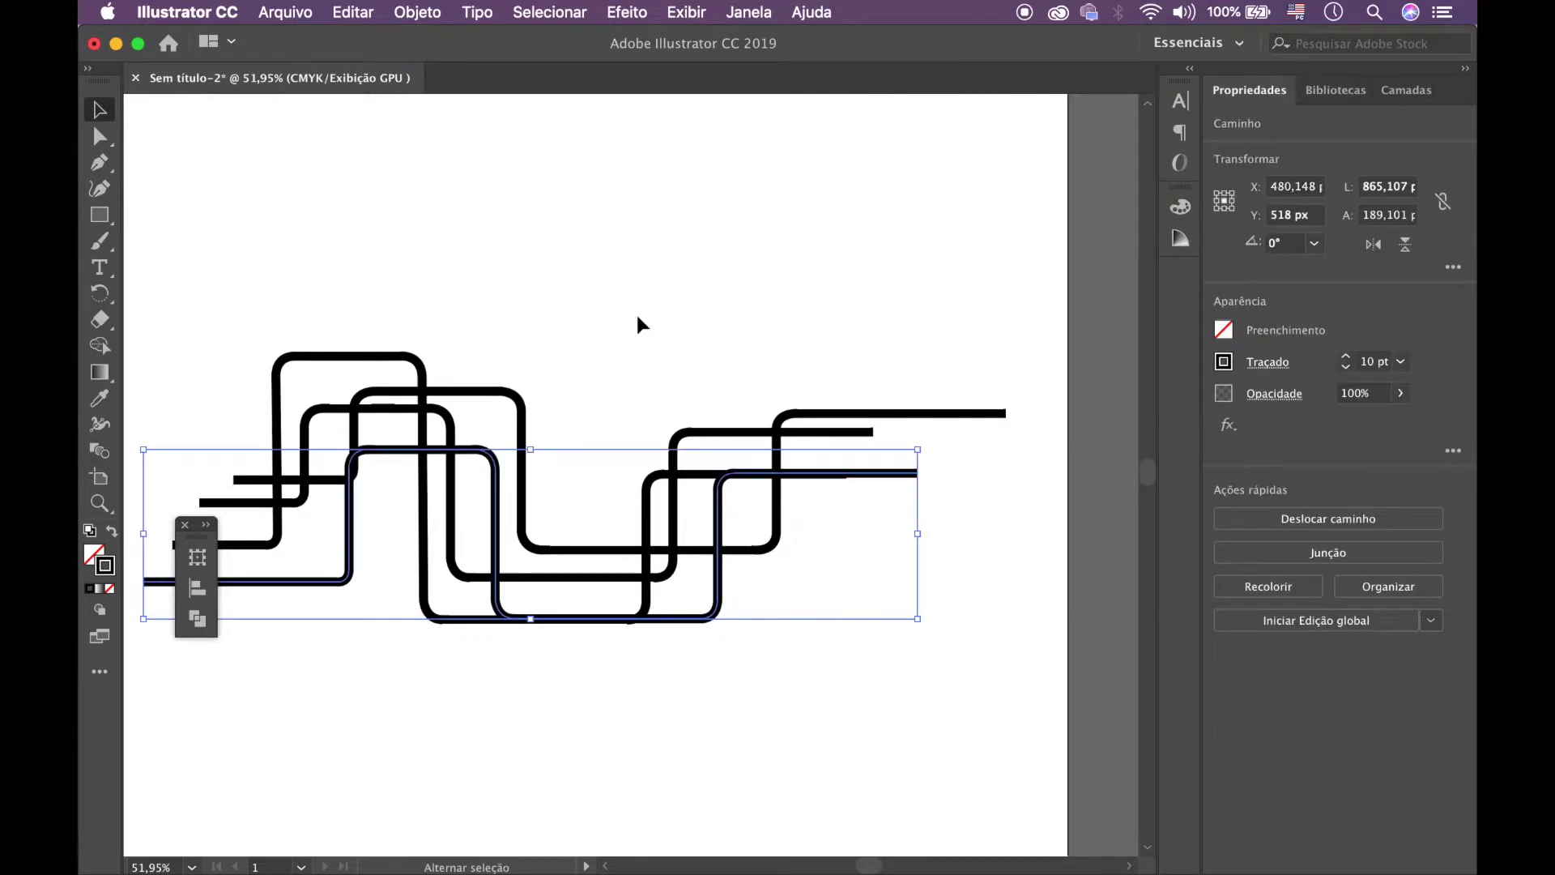
- Lower the extended path's right horizontal end and its rounded corner slightly so it separates from the neighbouring line, and deselect it
scroll(637, 324, up, 1)
key(a)
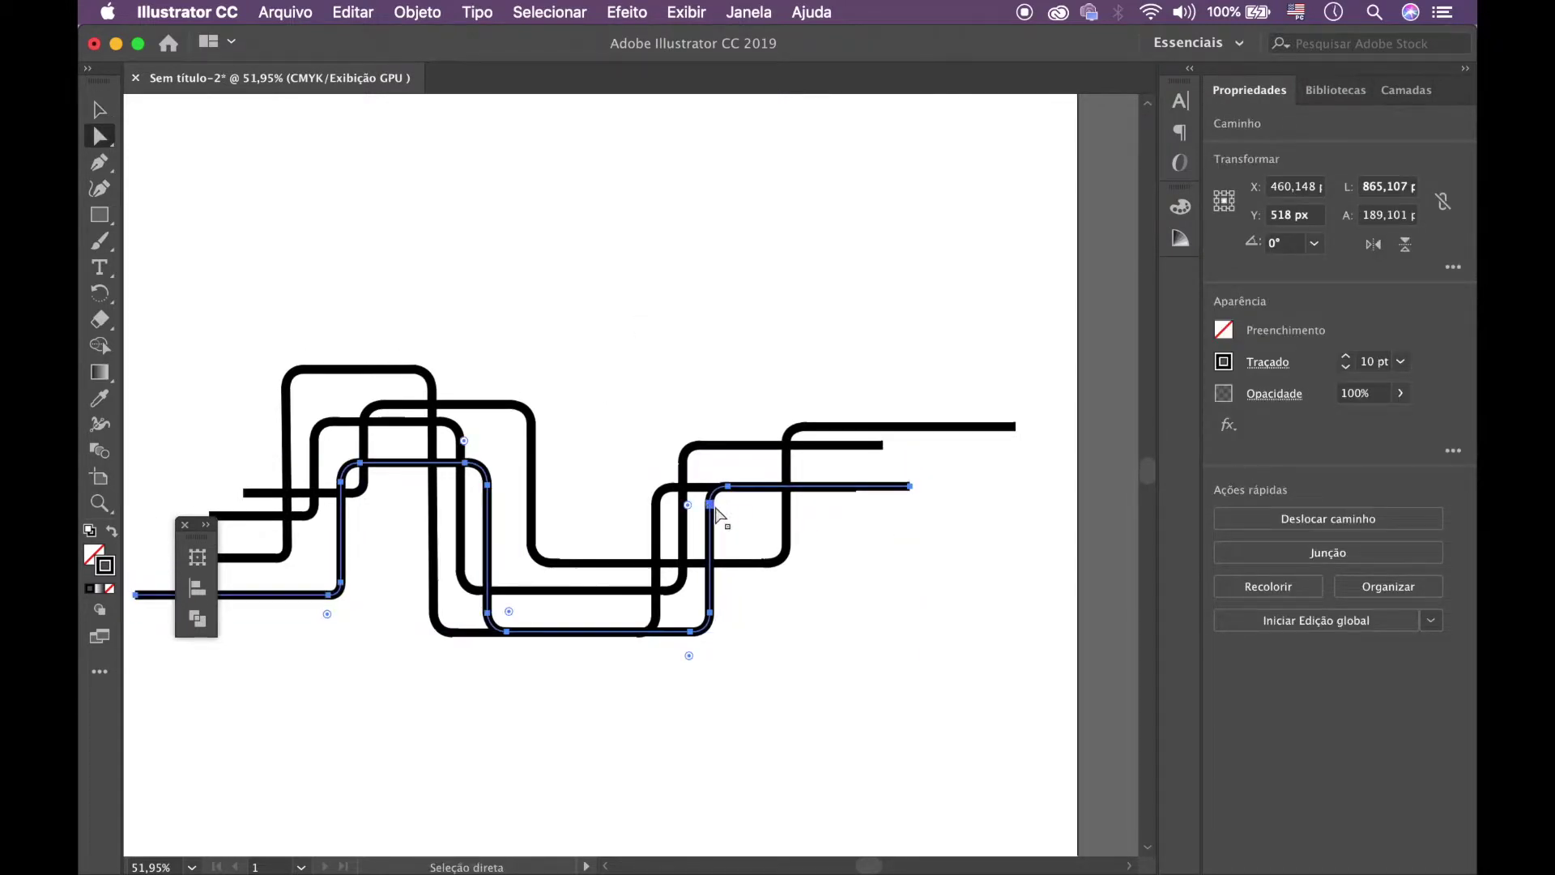
click(710, 504)
shift+click(728, 486)
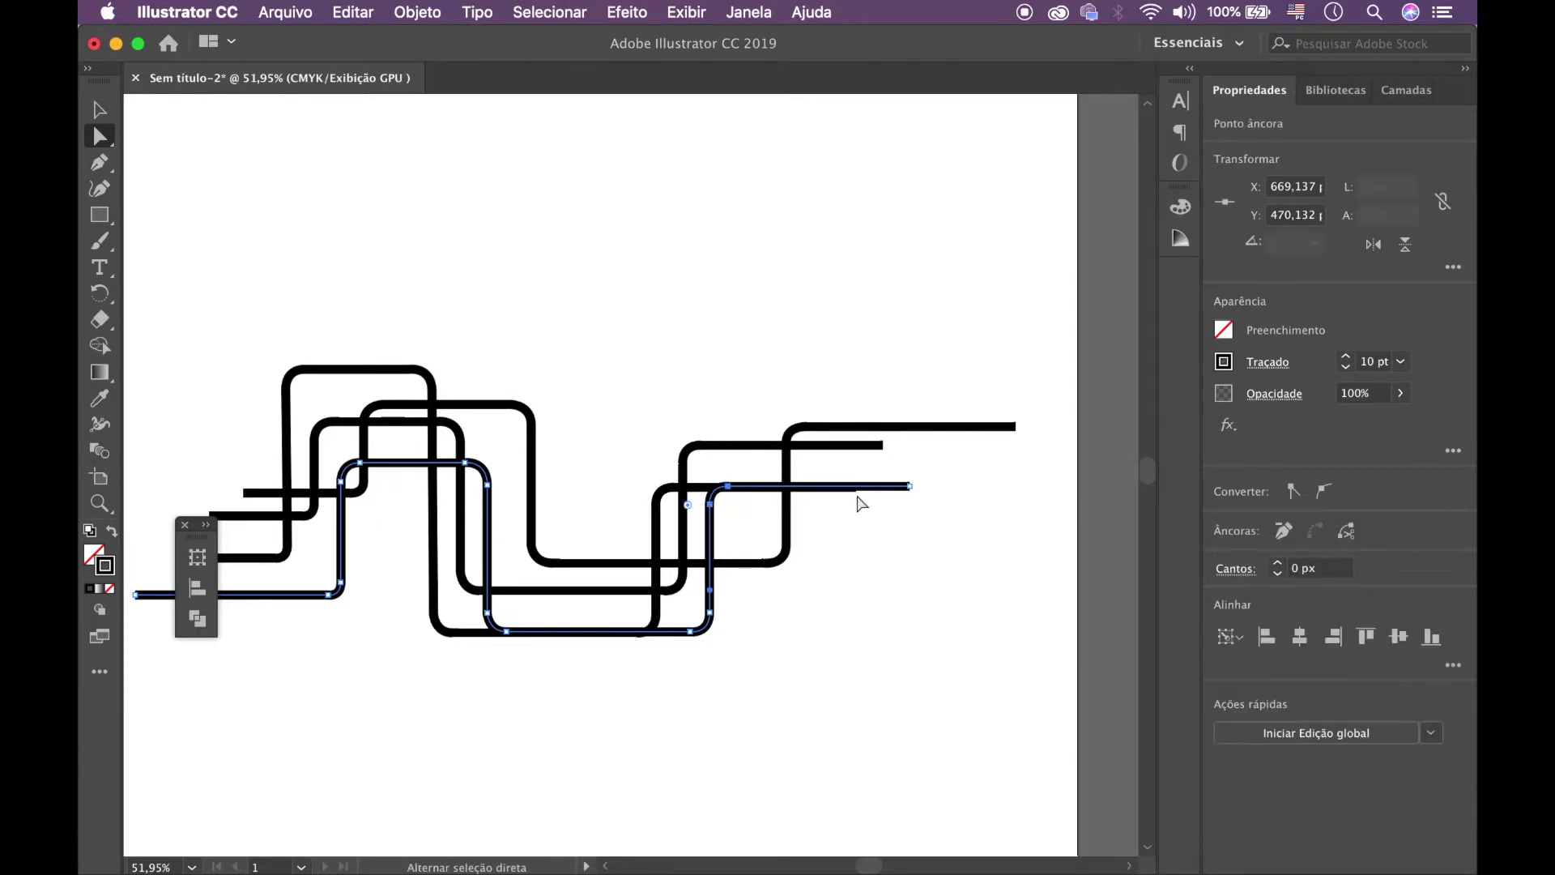
drag(910, 486, 906, 506)
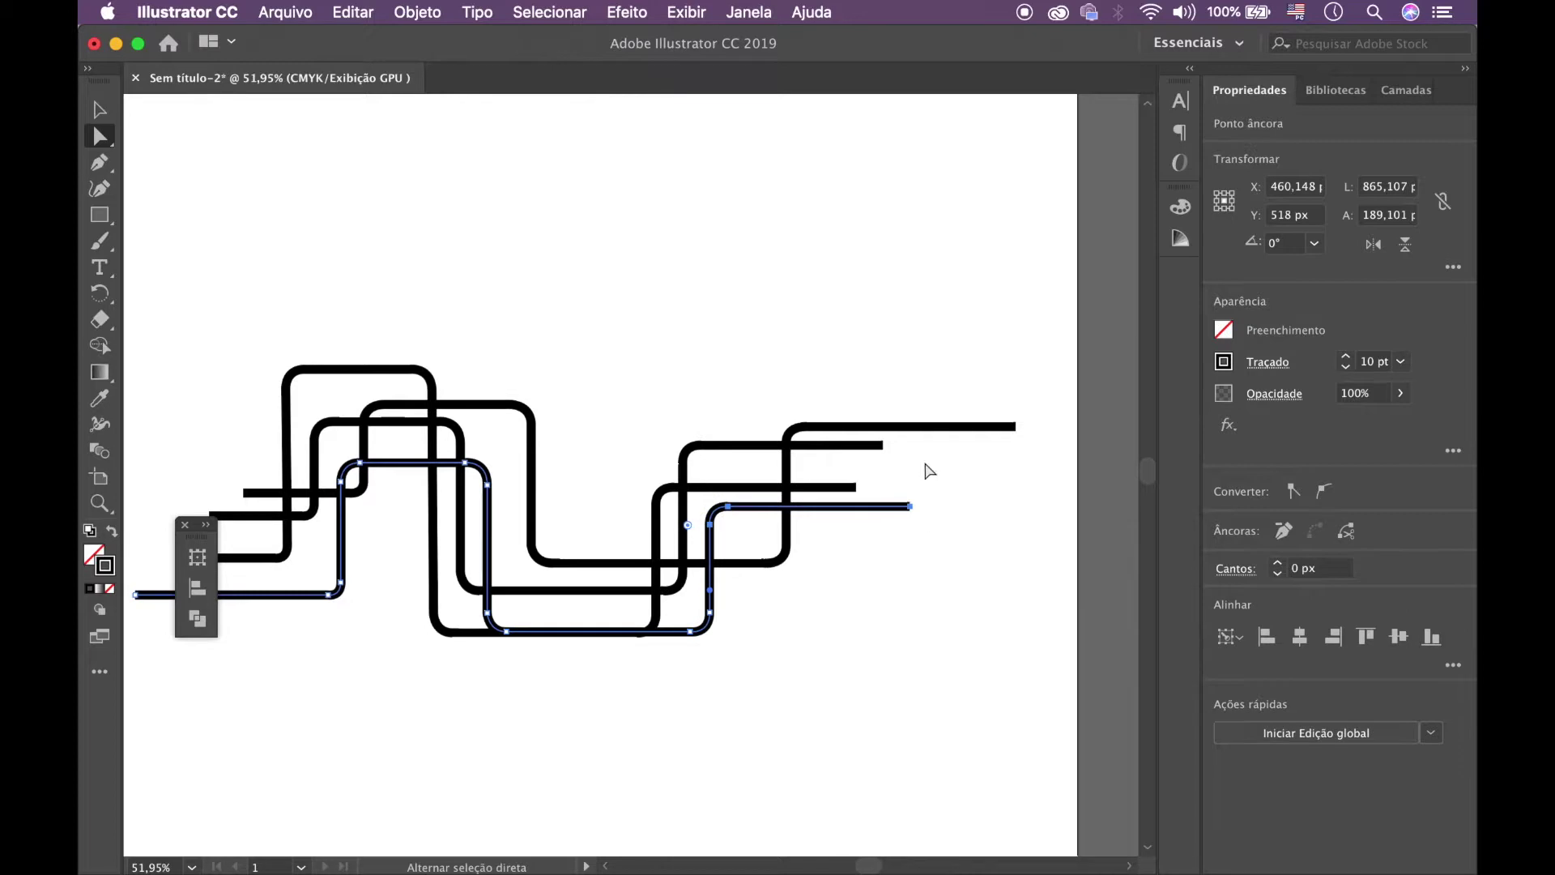
key(v)
click(727, 304)
drag(694, 313, 768, 185)
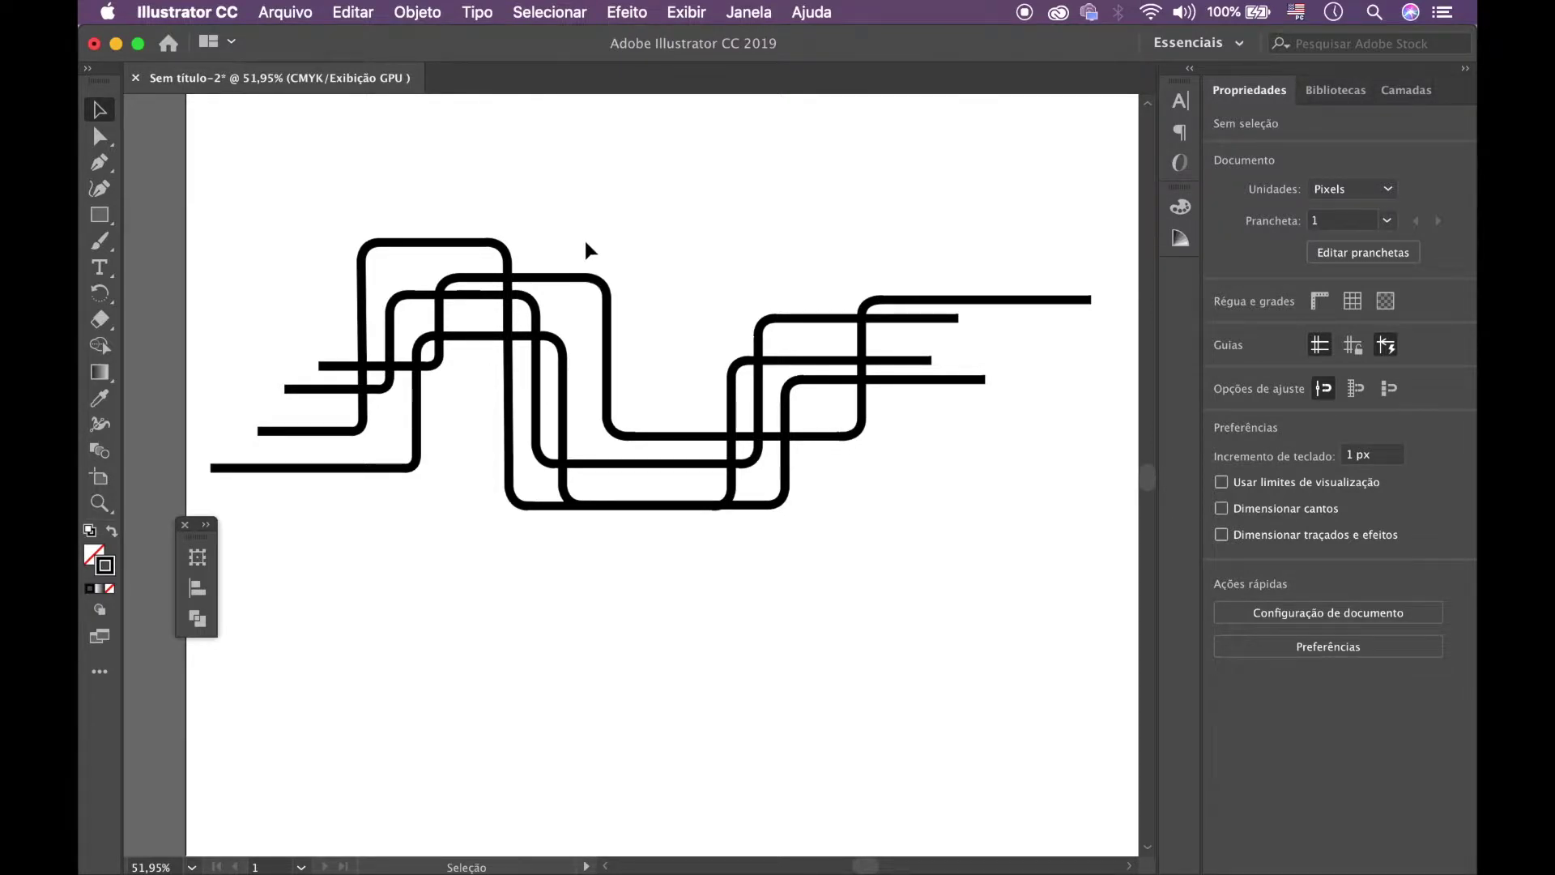
- Colour the widest-reaching right path's stroke yellow with C 0%, M 20%, Y 100%, K 0%
click(581, 276)
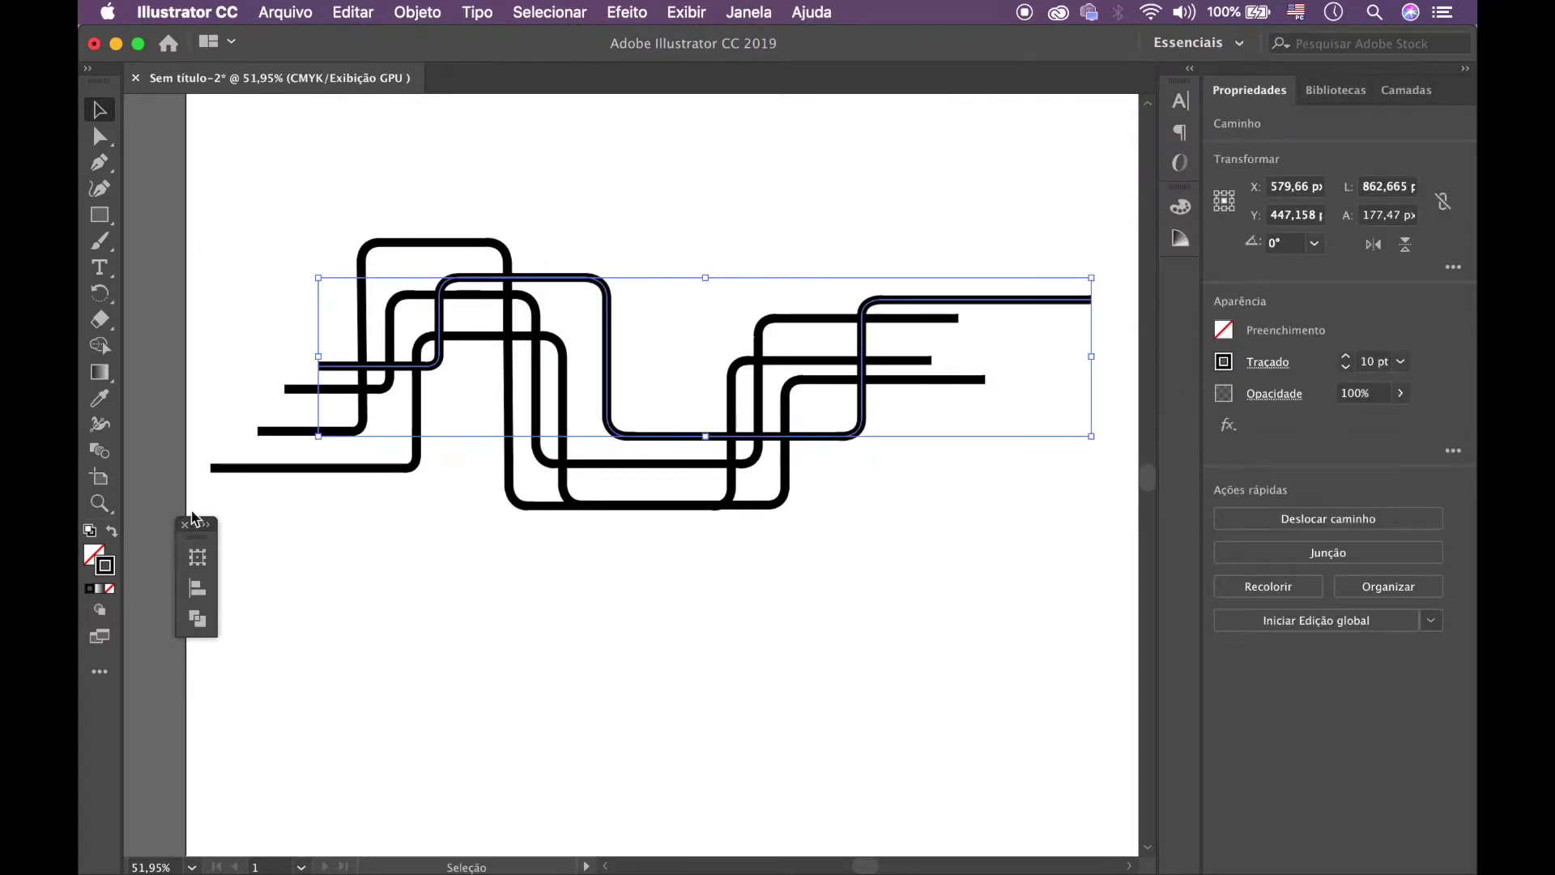
double_click(105, 566)
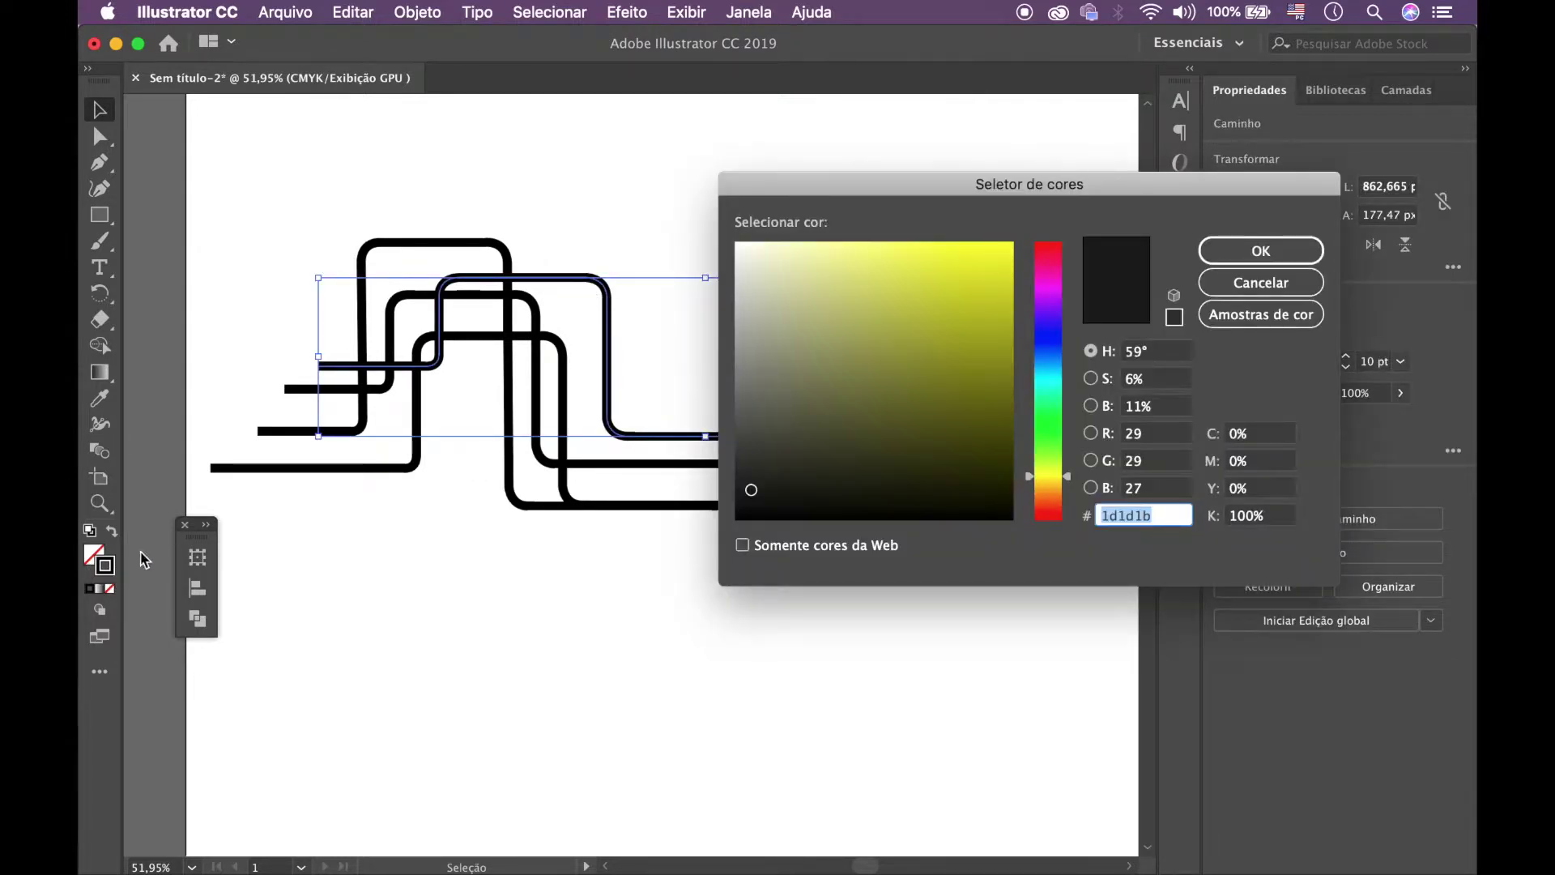
click(1265, 490)
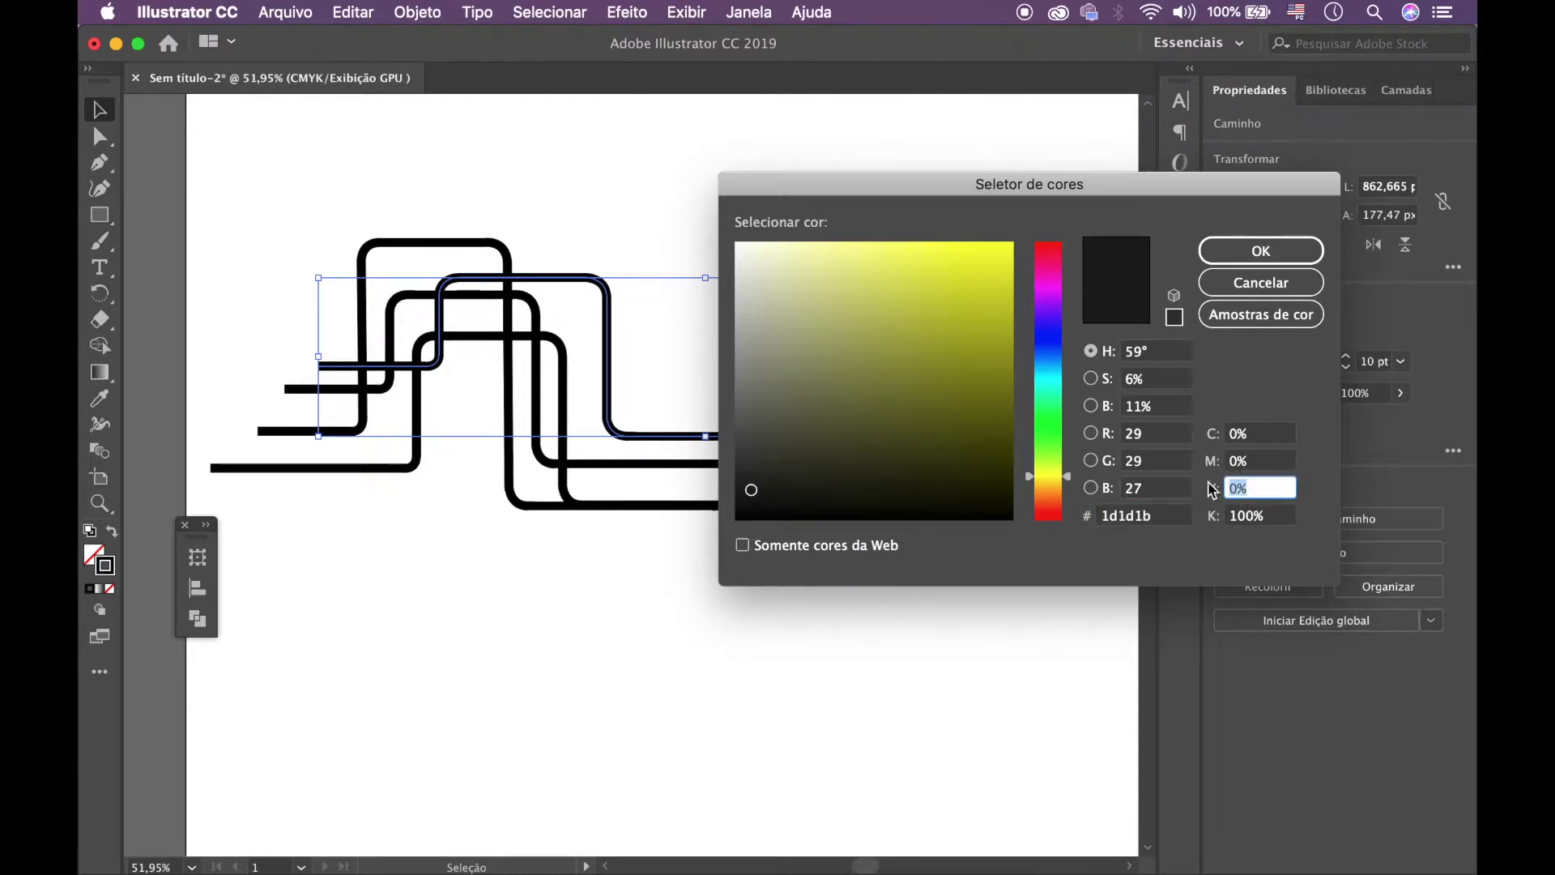
text(100)
key(Tab)
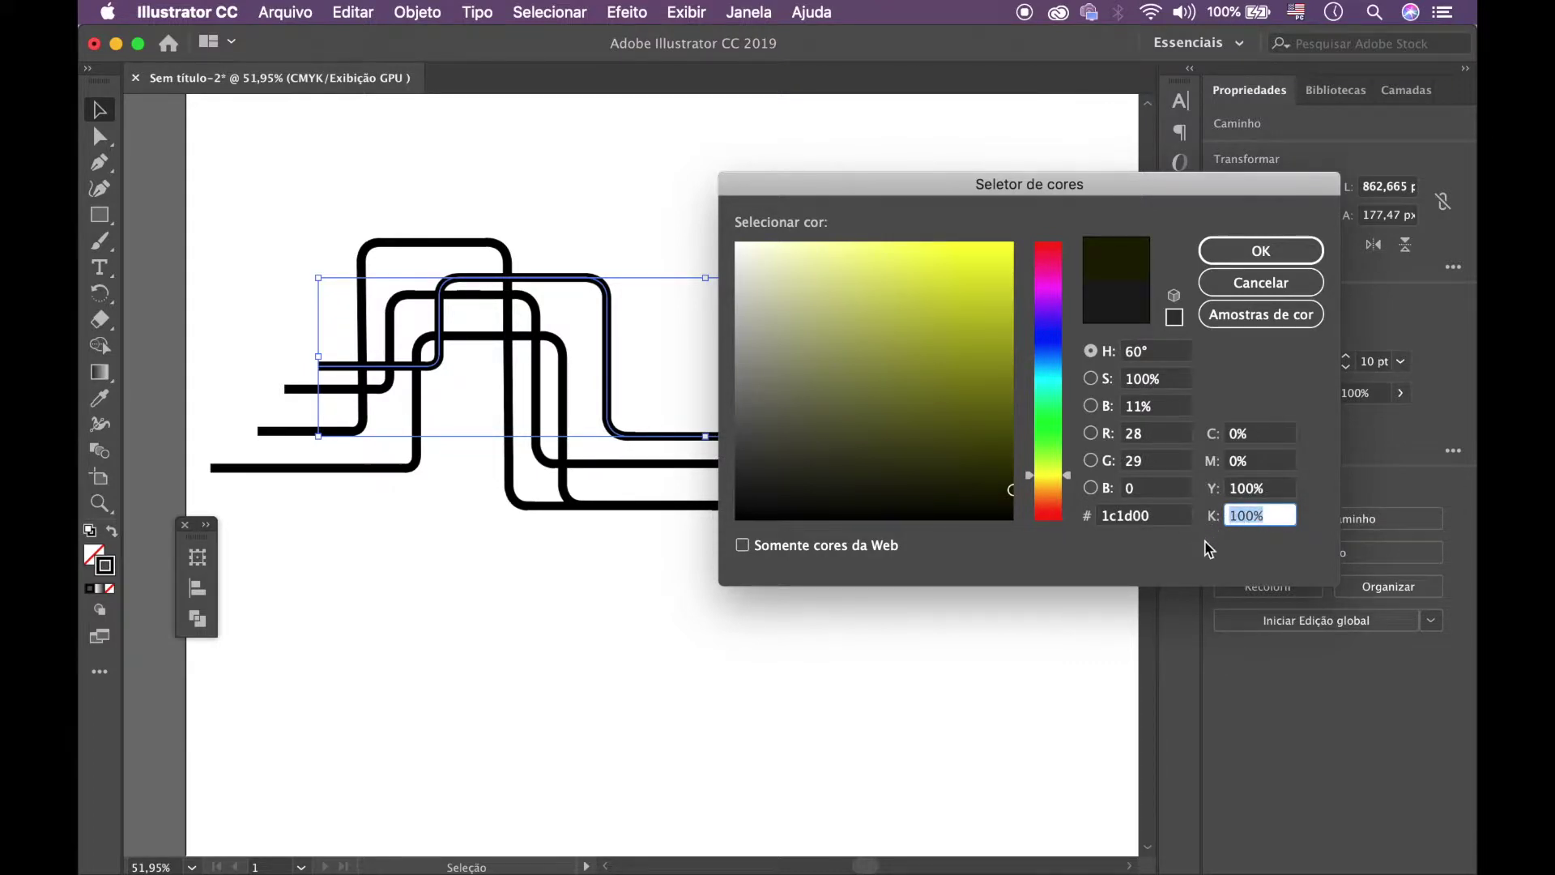
text(0)
key(shift+Tab)
key(shift+Tab)
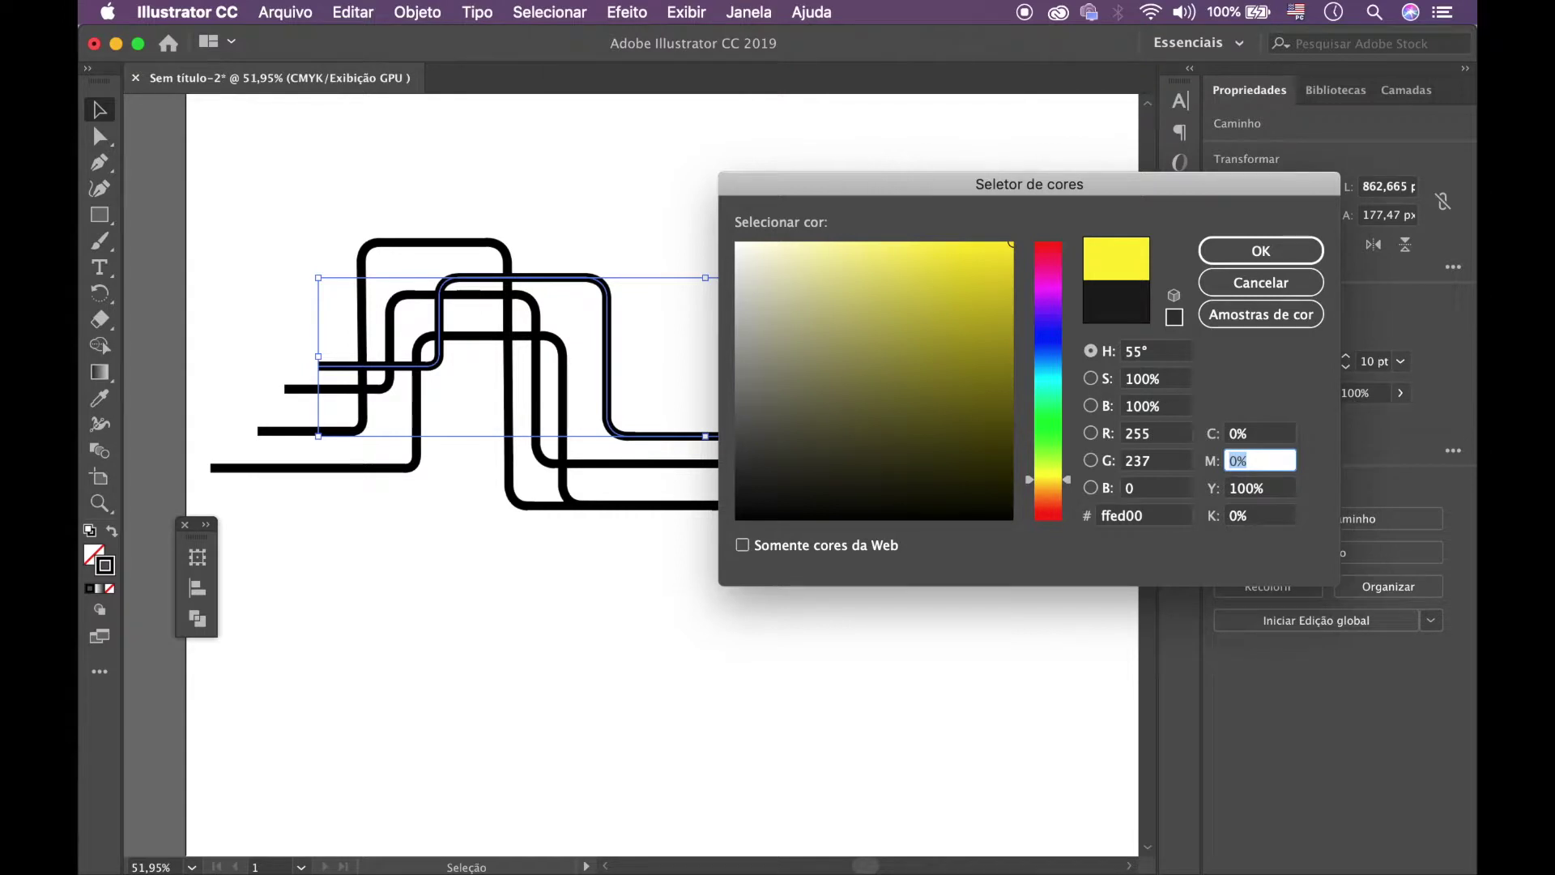
click(1231, 436)
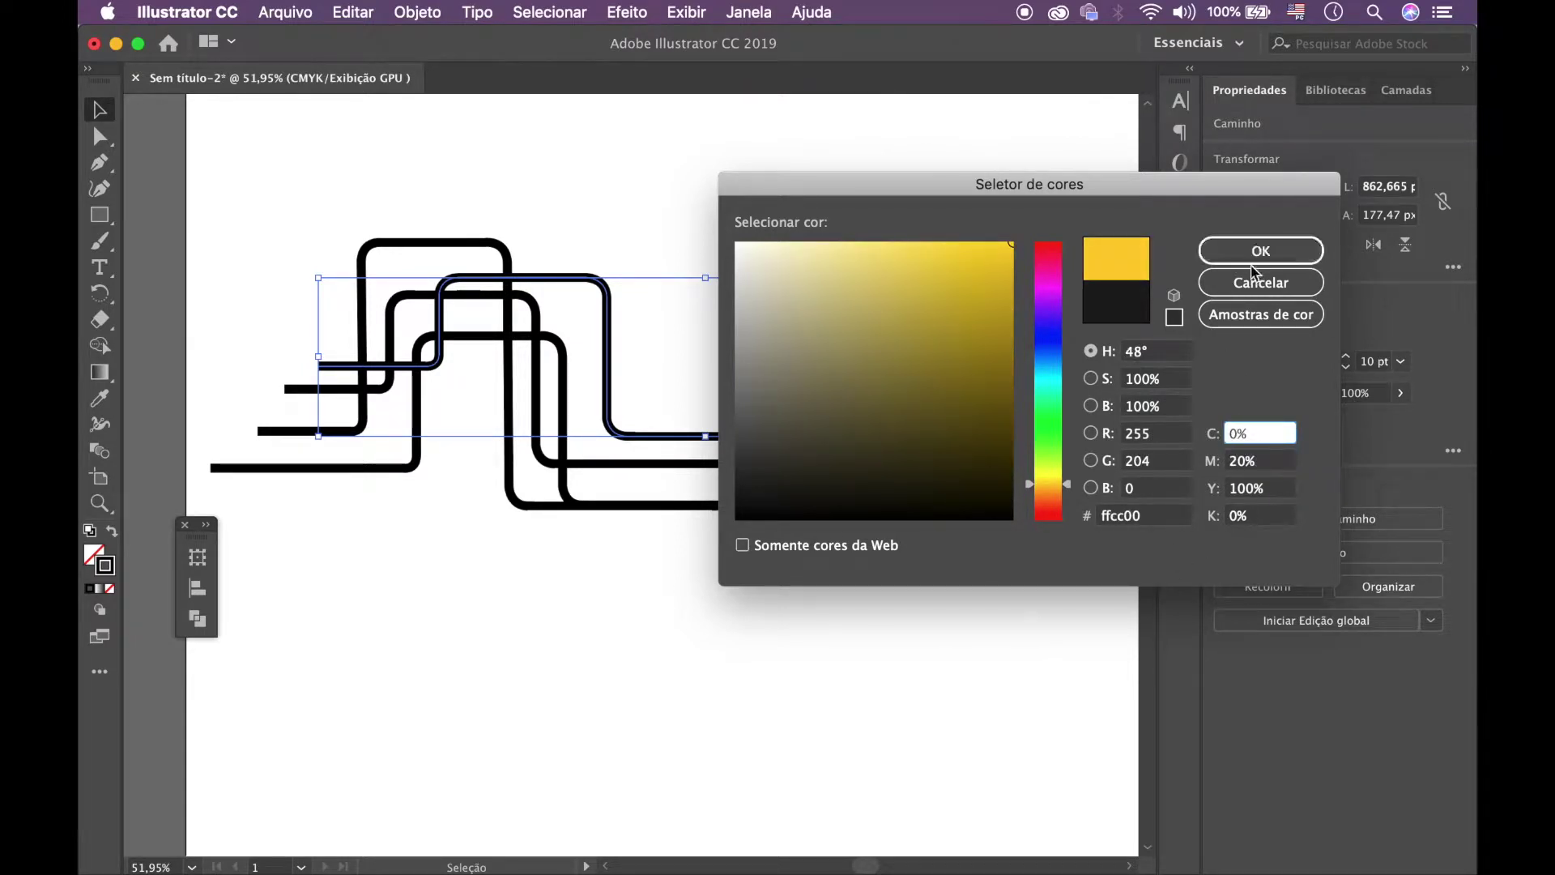
click(1268, 247)
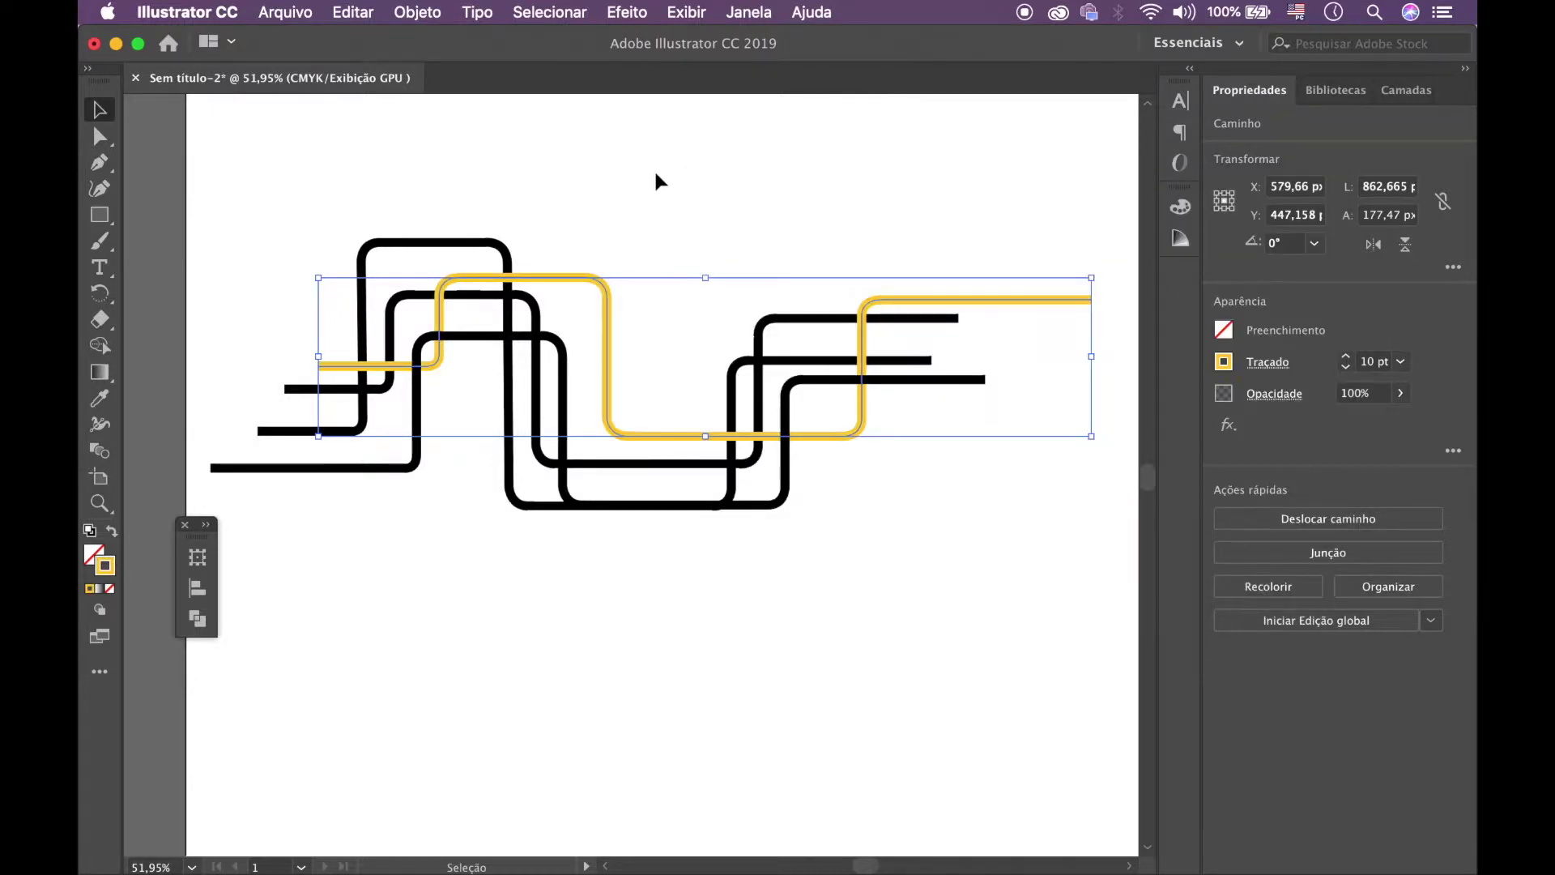
- Colour the stroke of the black path just below the yellow one blue with C 100%, M 0%, Y 0%, K 0%
click(654, 183)
scroll(657, 191, right, 1)
click(533, 319)
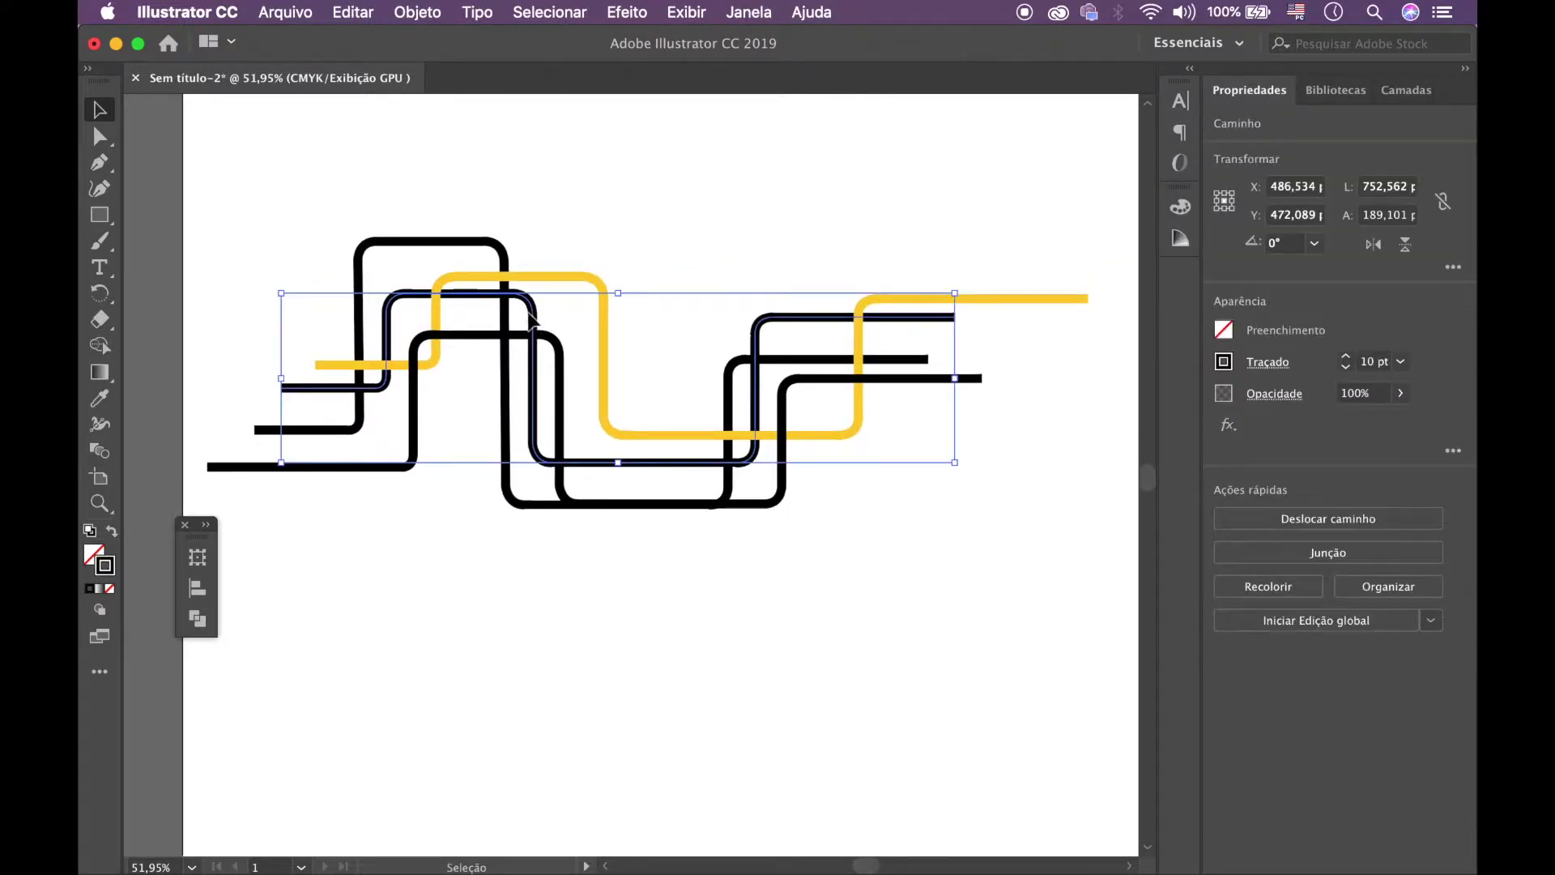
double_click(111, 570)
text(100)
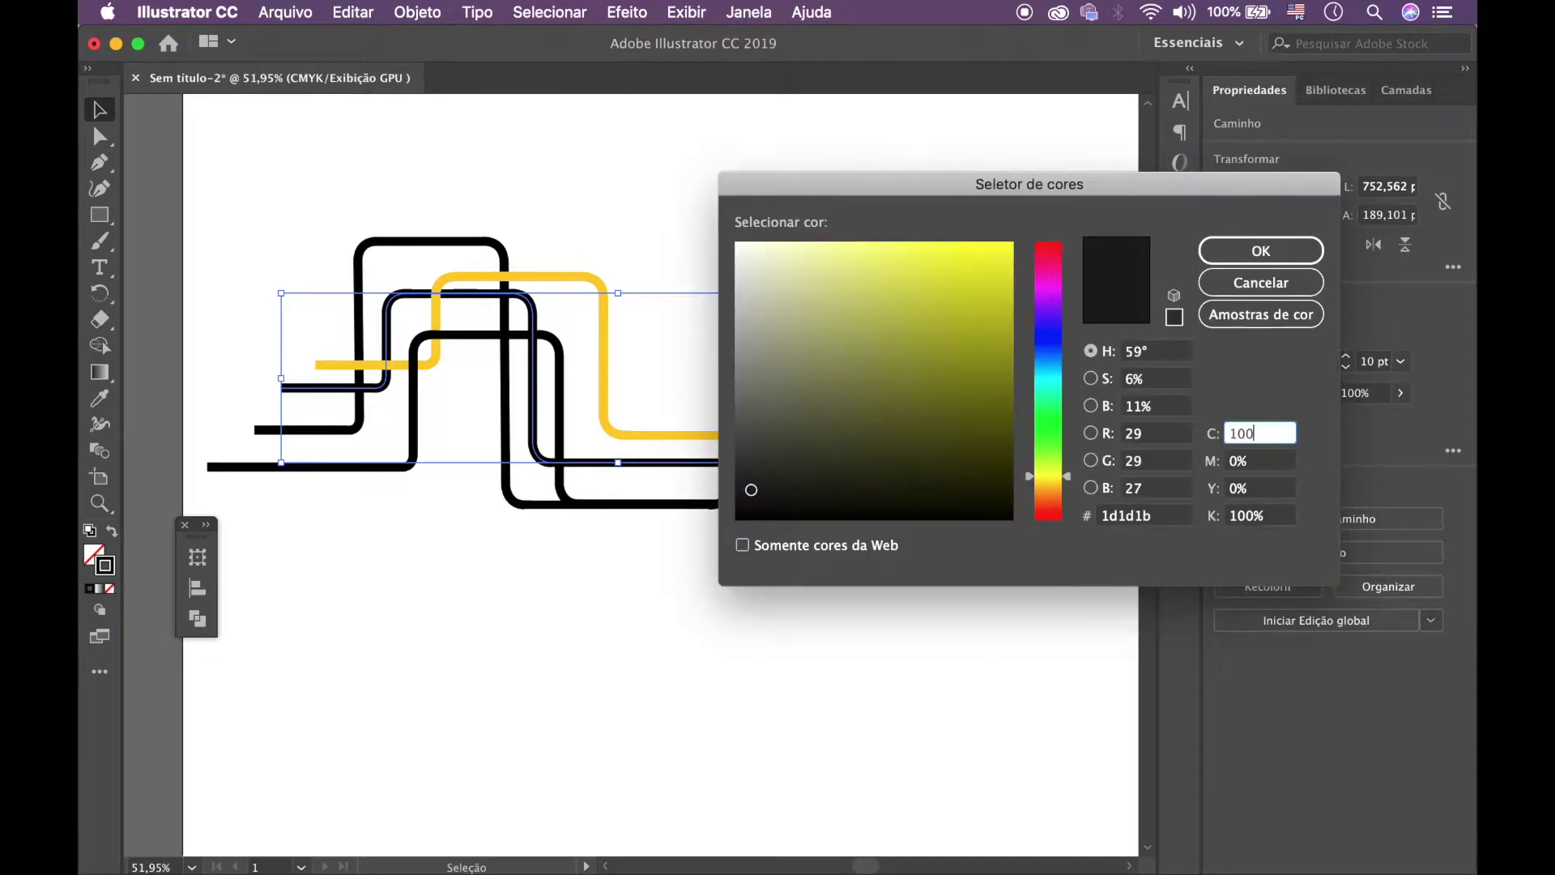
click(1275, 515)
double_click(1276, 515)
text(0)
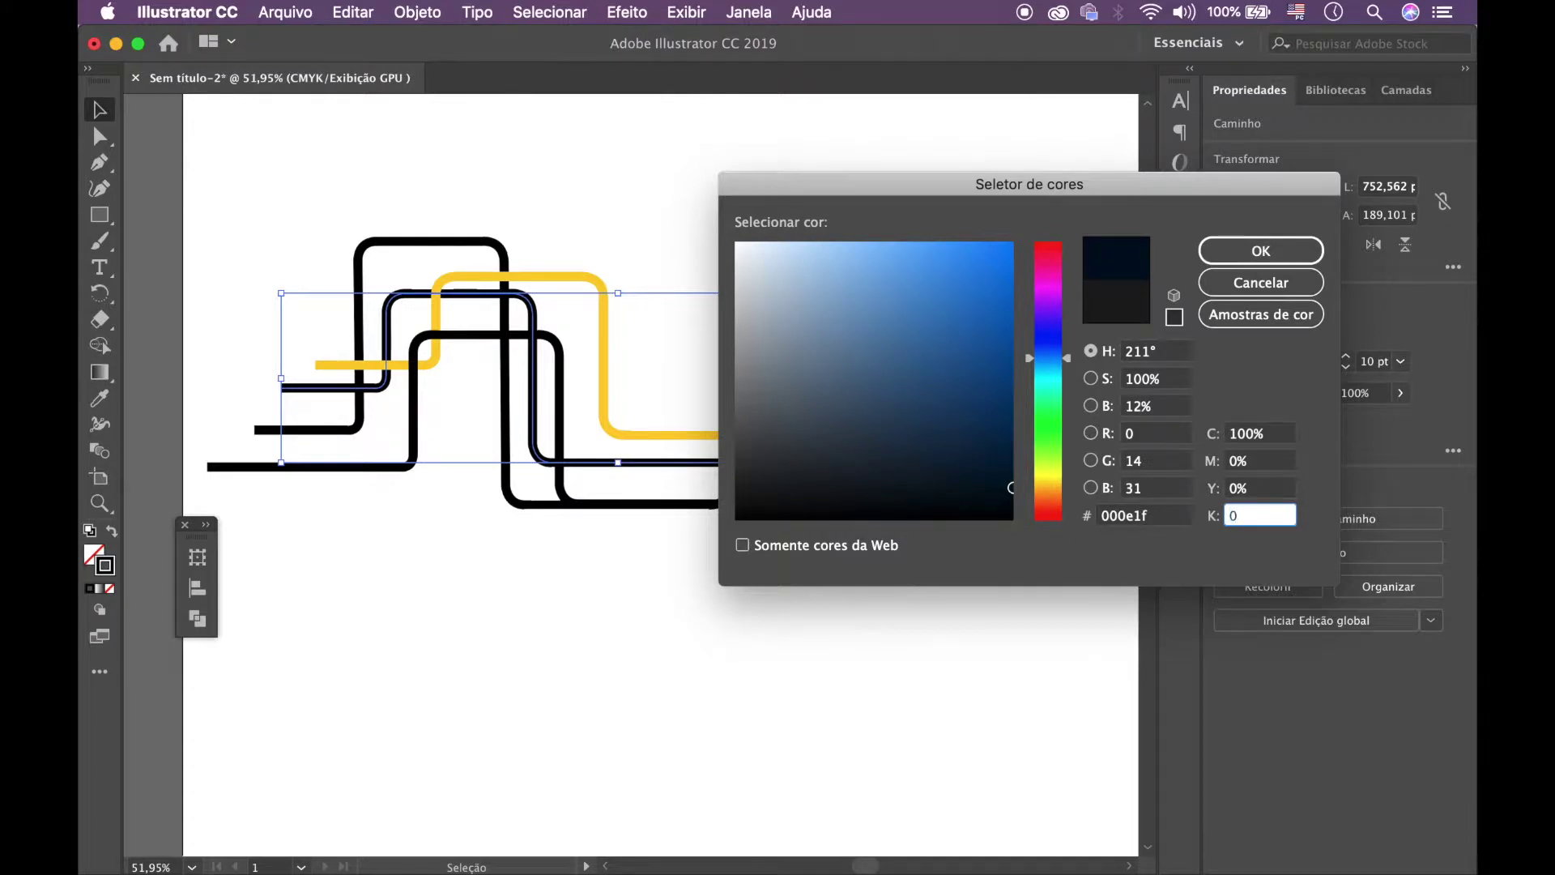
click(1266, 461)
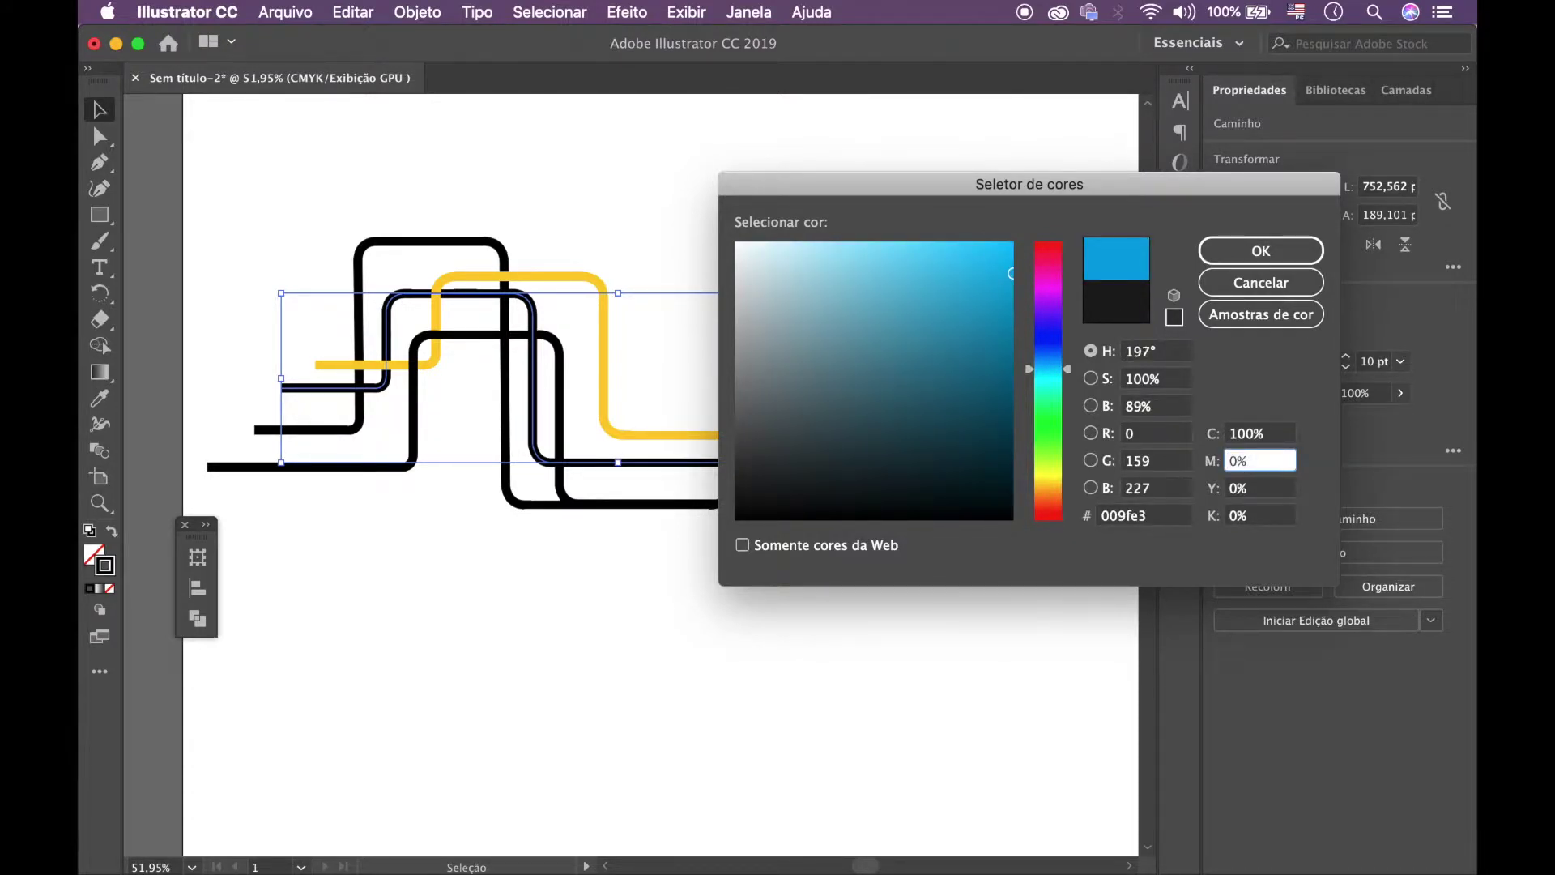
click(1261, 250)
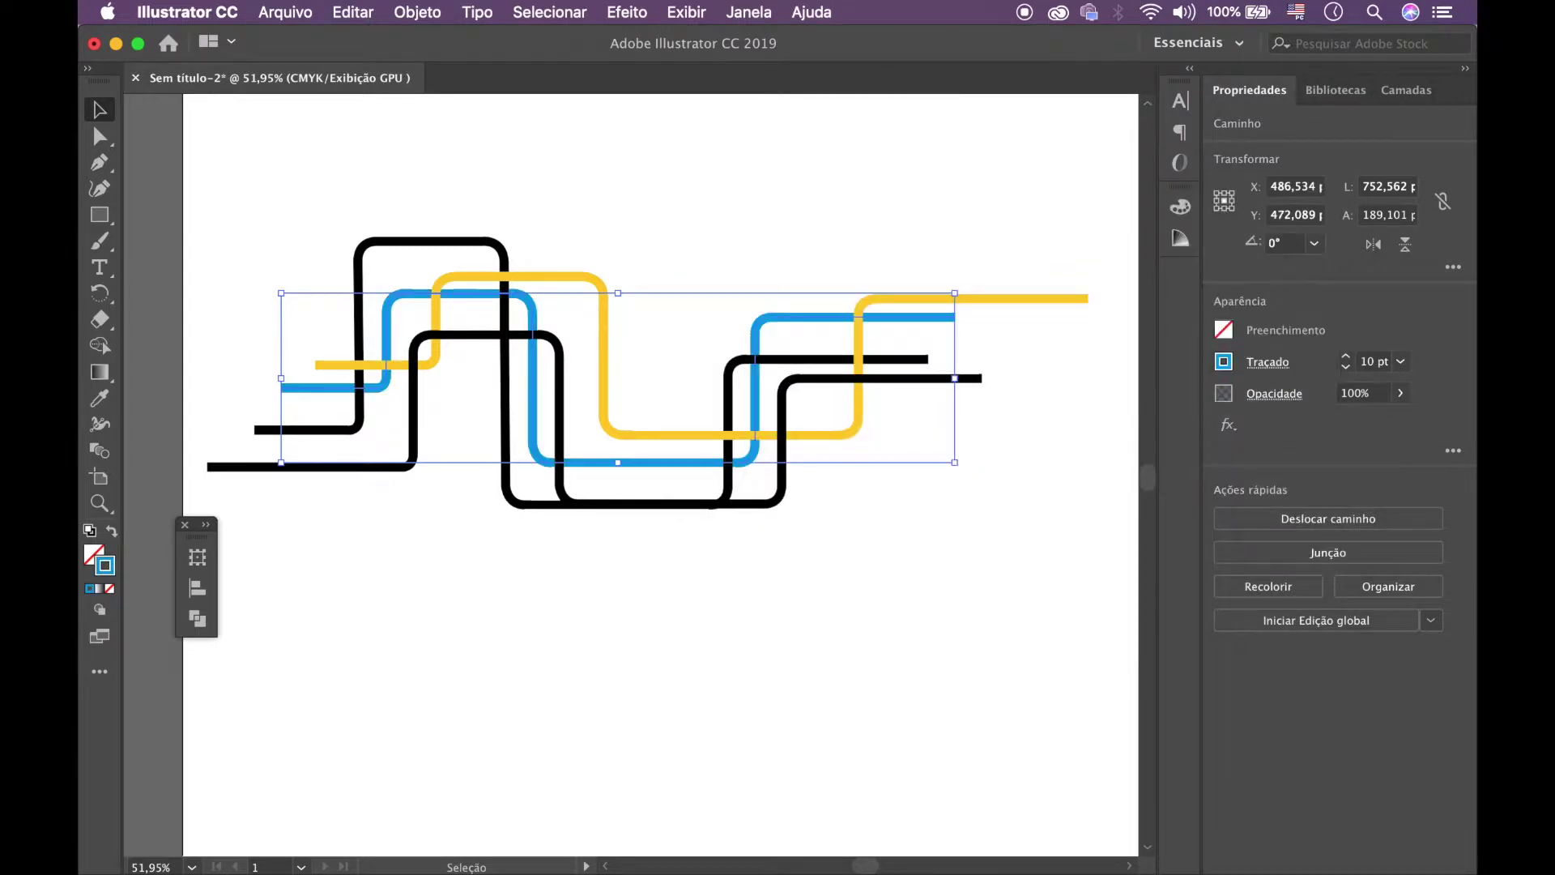
- Colour the stroke of the lowest-starting black path magenta with C 0%, M 100%, Y 0%, K 0%
key(super+shift+a)
click(340, 466)
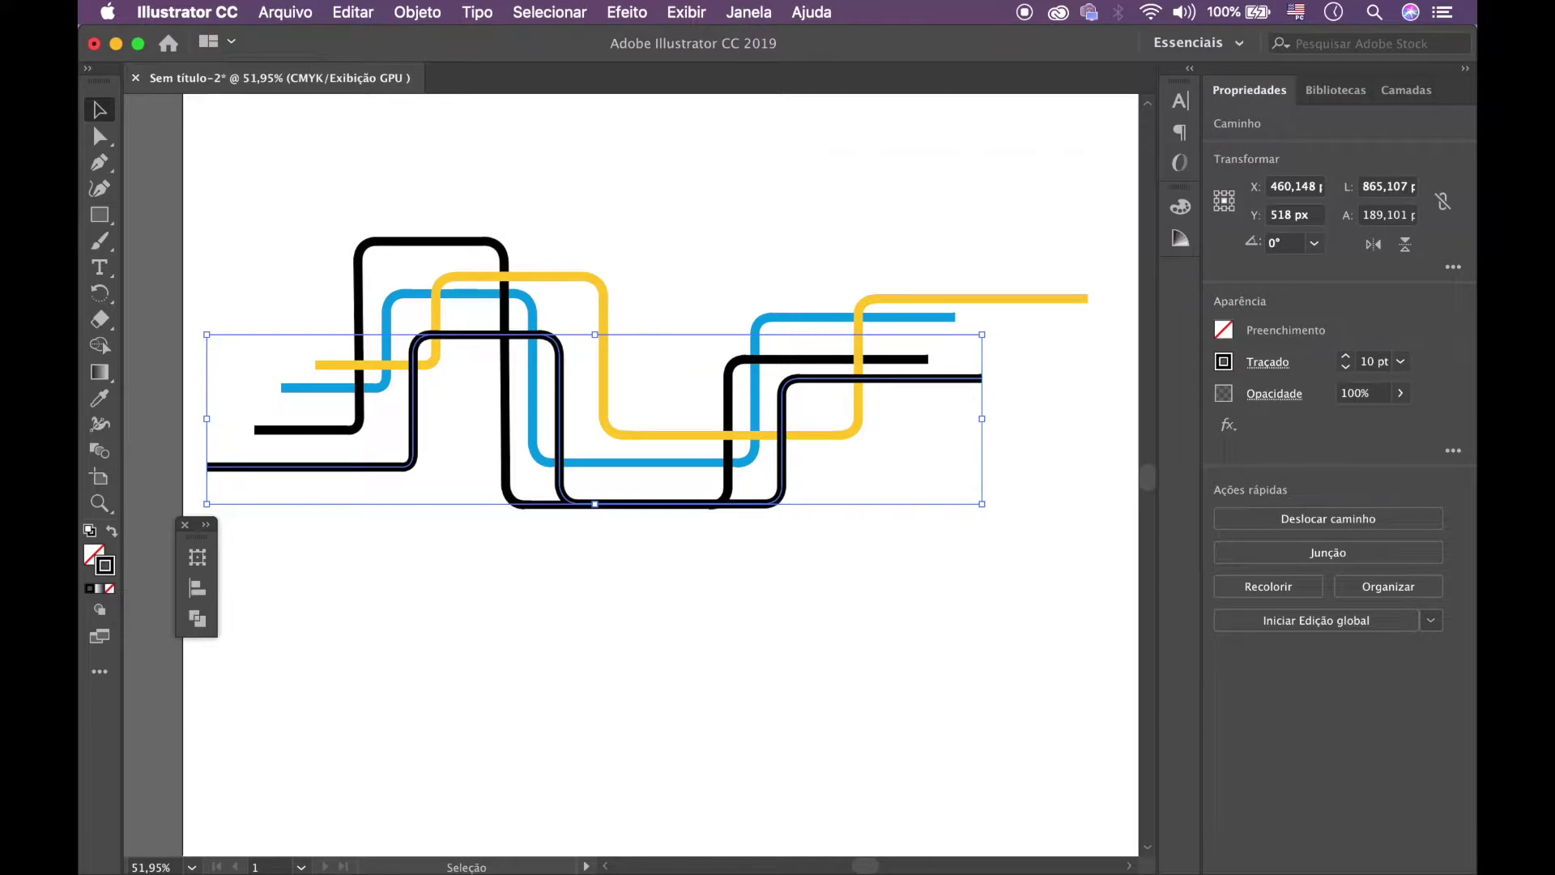
double_click(104, 565)
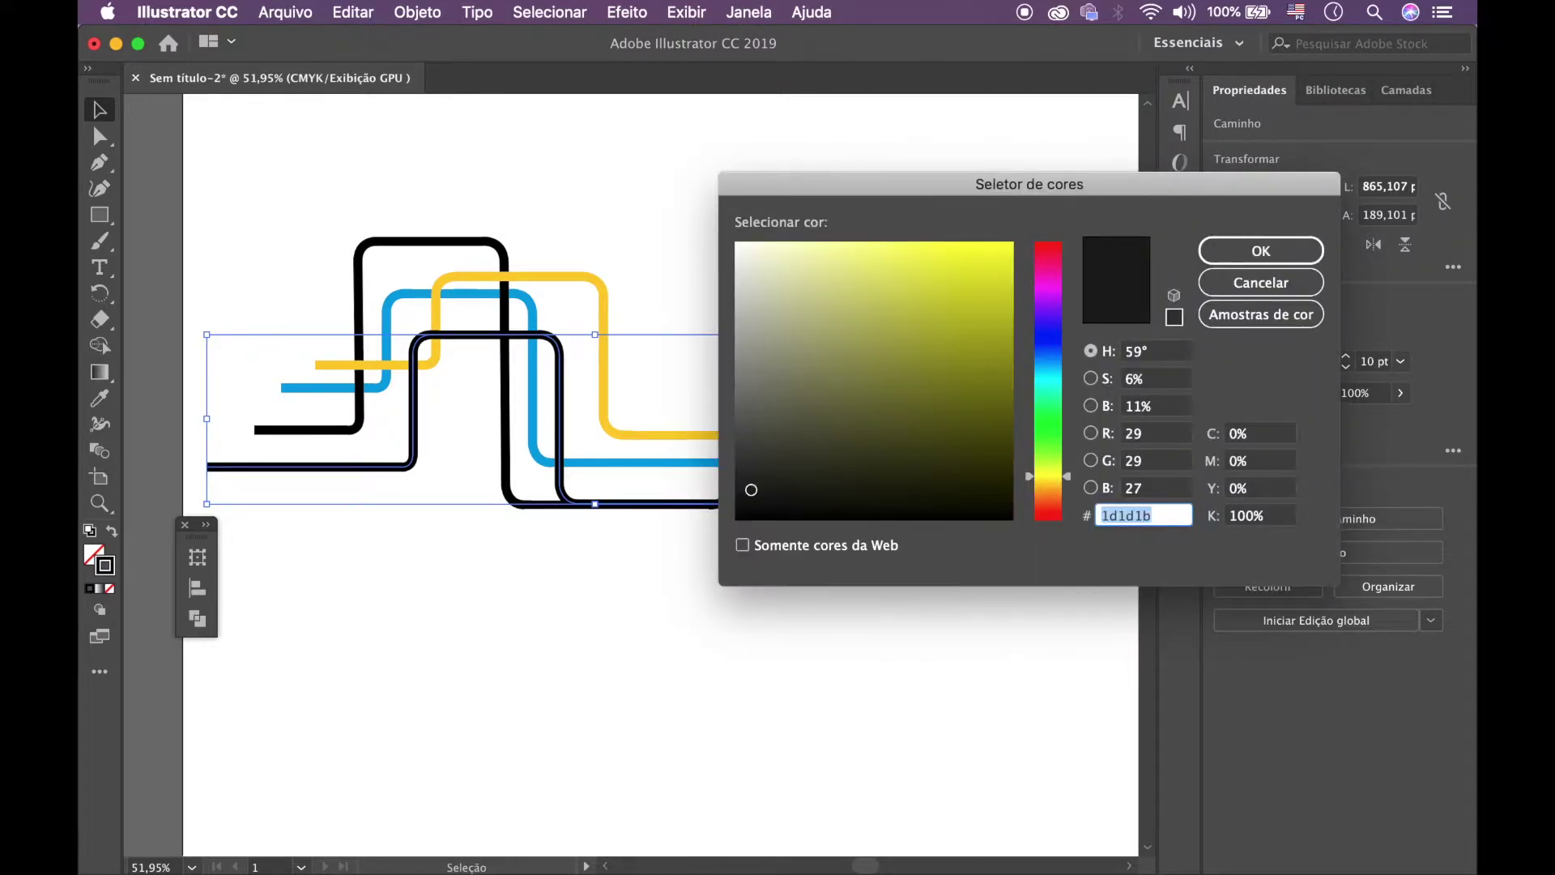
key(Tab)
key(Tab)
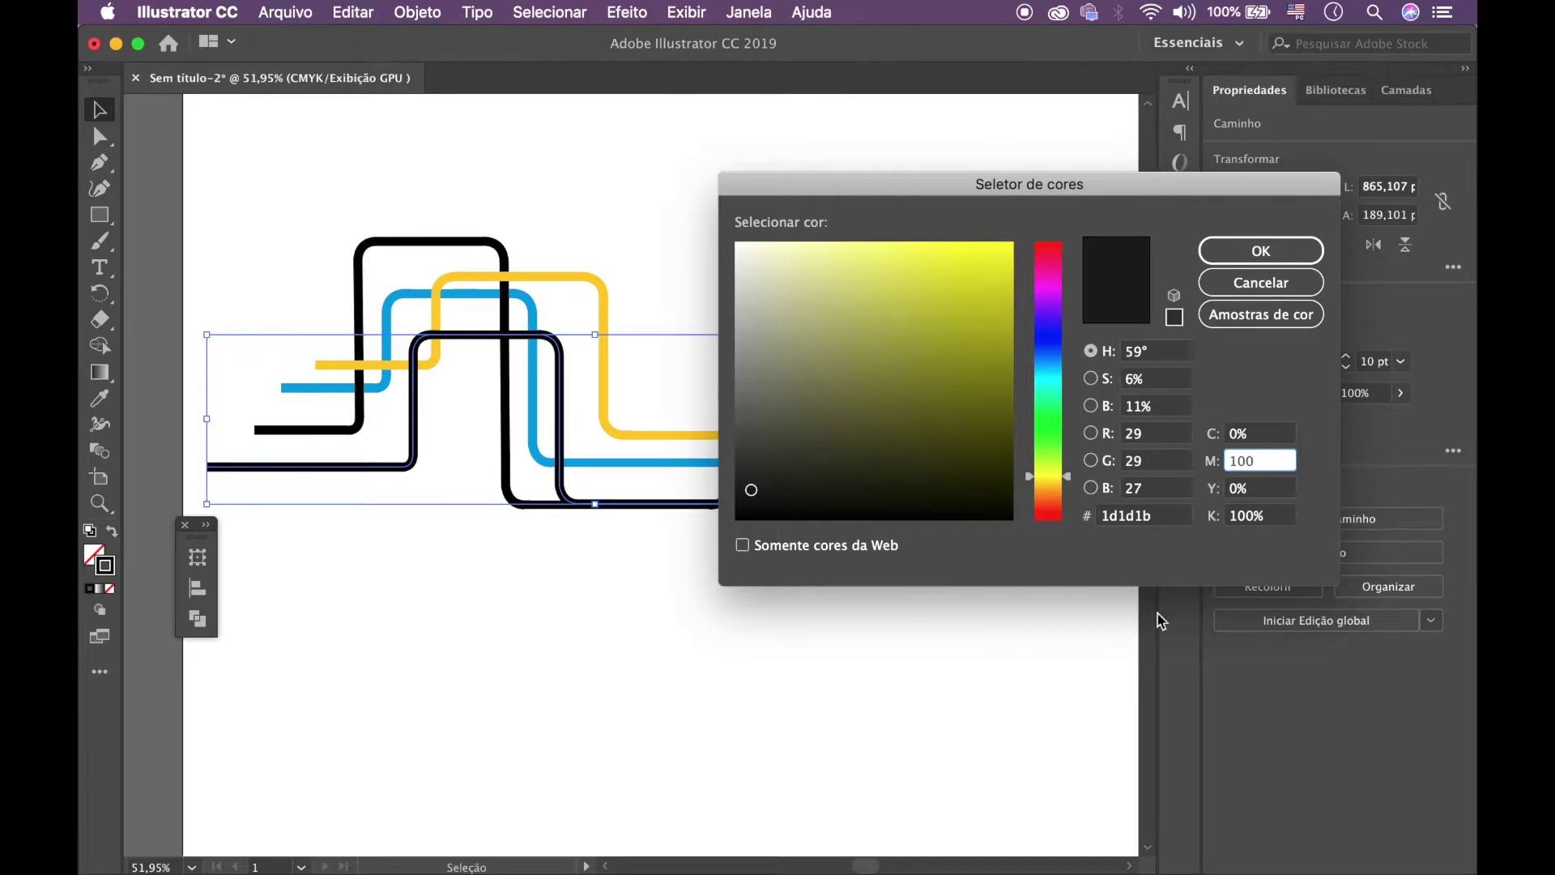
drag(1274, 516, 1213, 512)
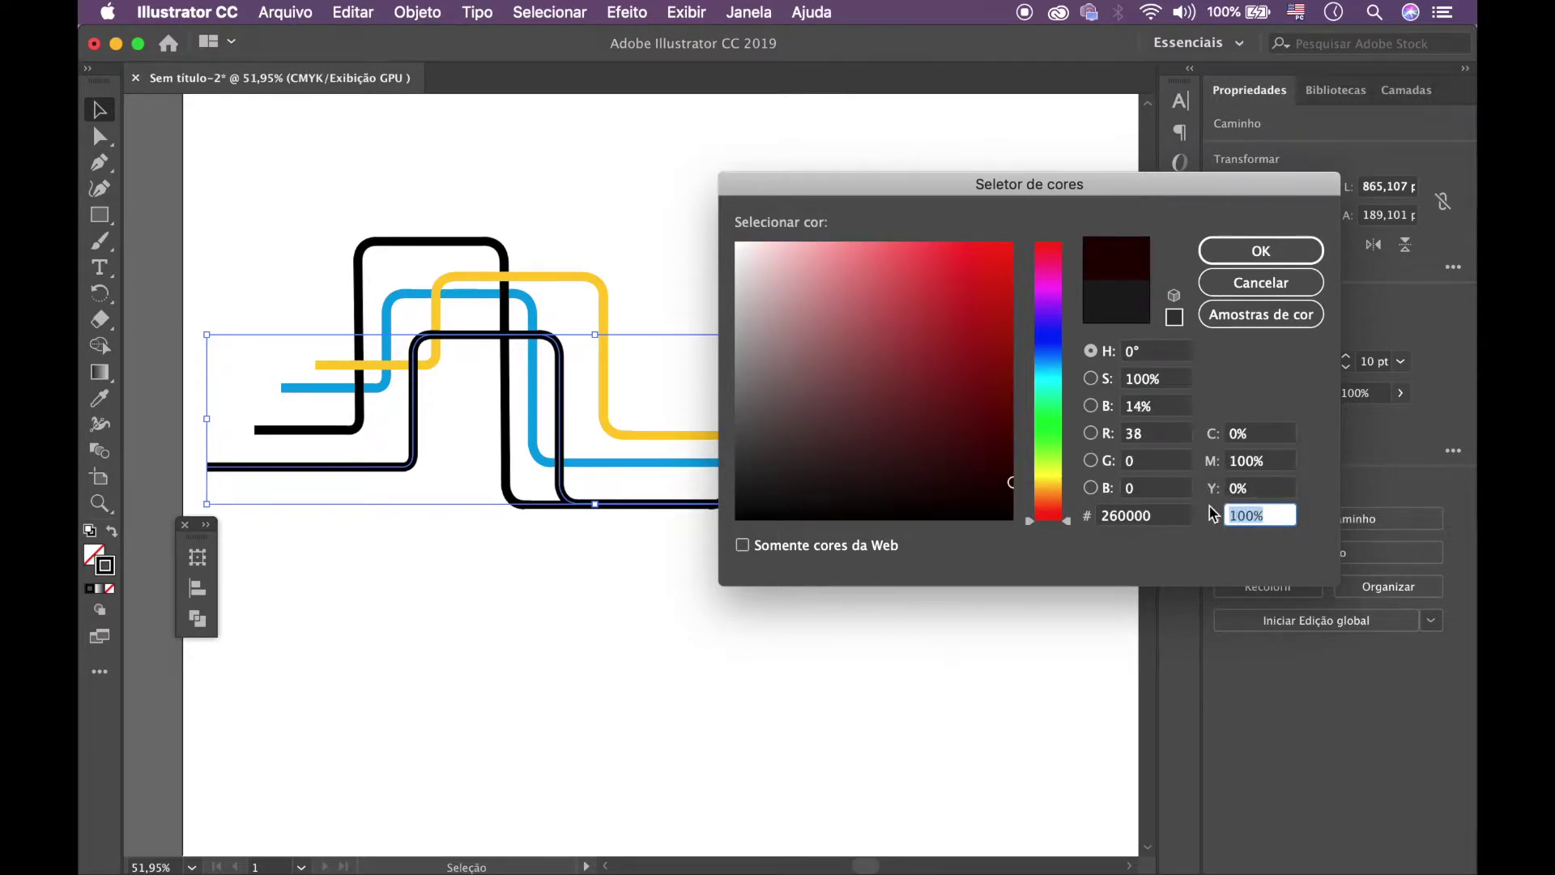
text(0)
click(1281, 497)
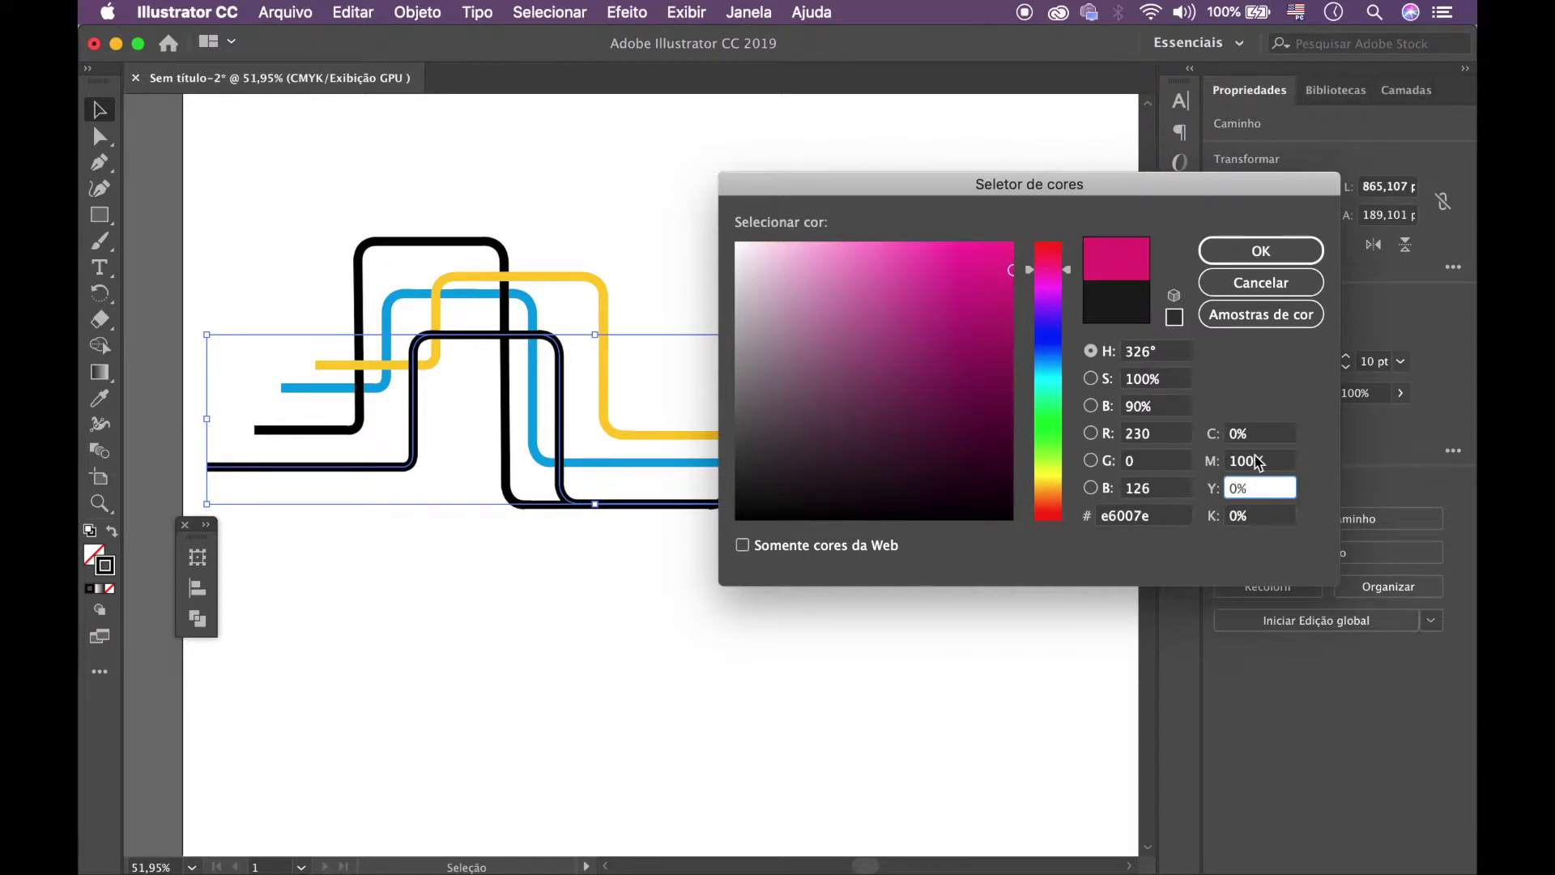
click(1261, 253)
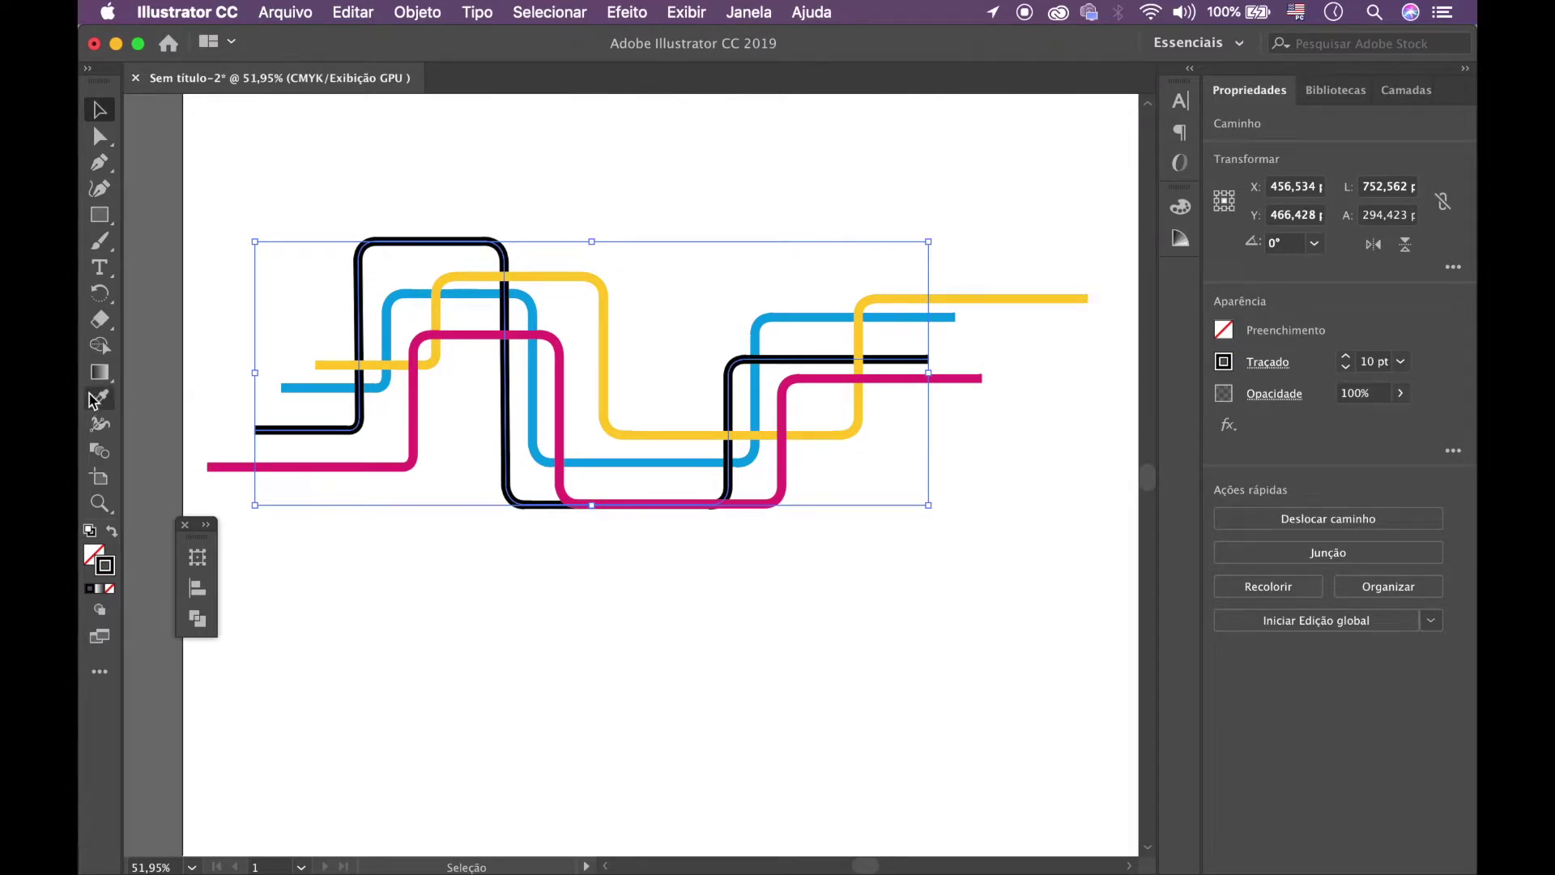
- Copy the yellow stroke onto the remaining black path with the Eyedropper, and deselect it
key(i)
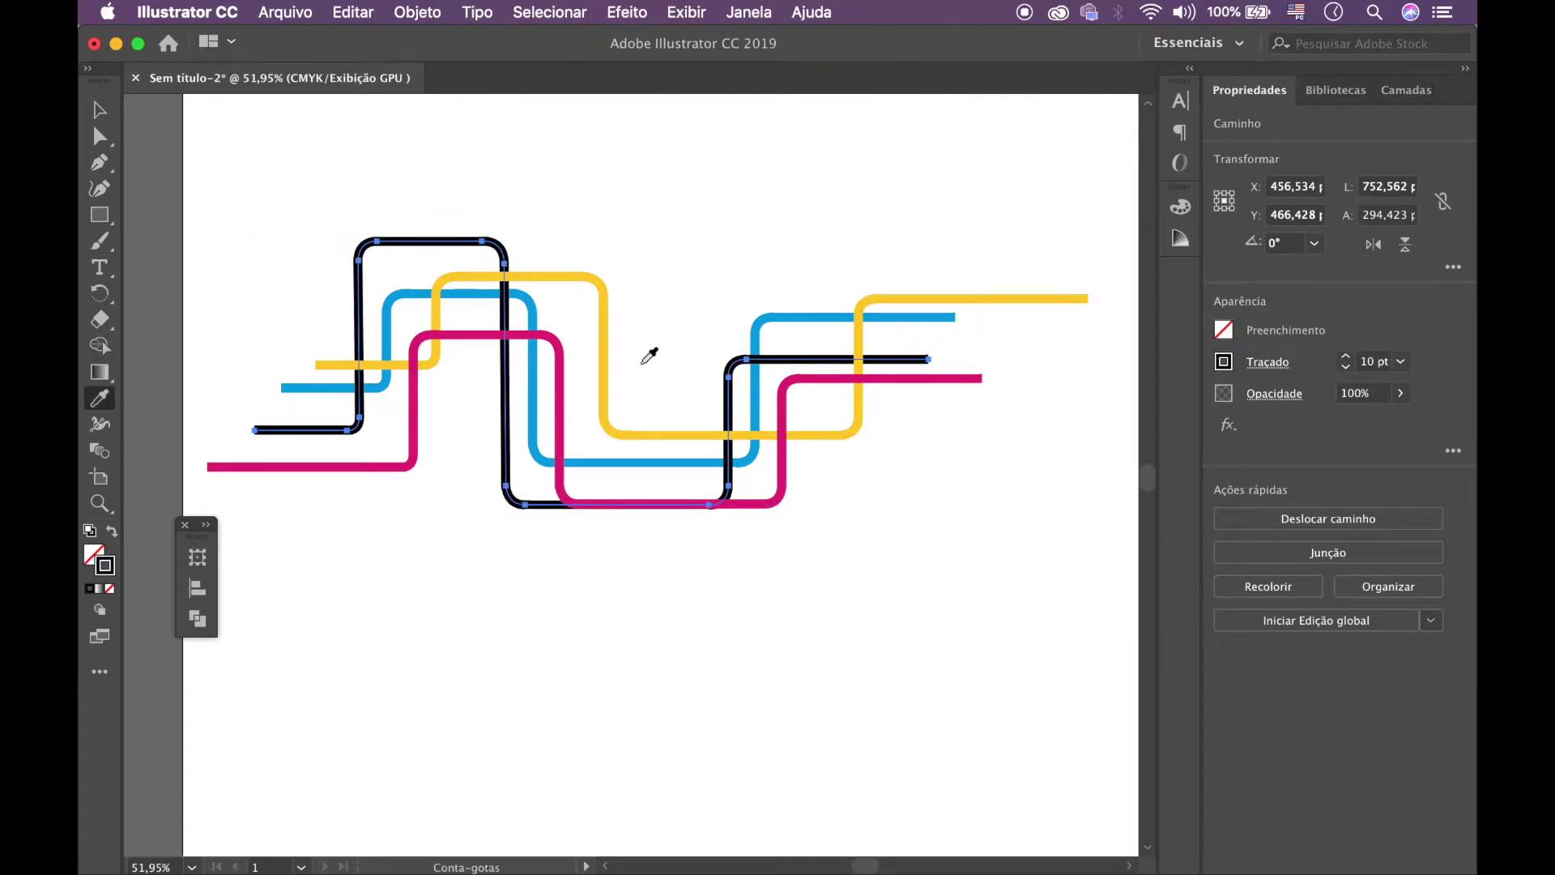
click(606, 289)
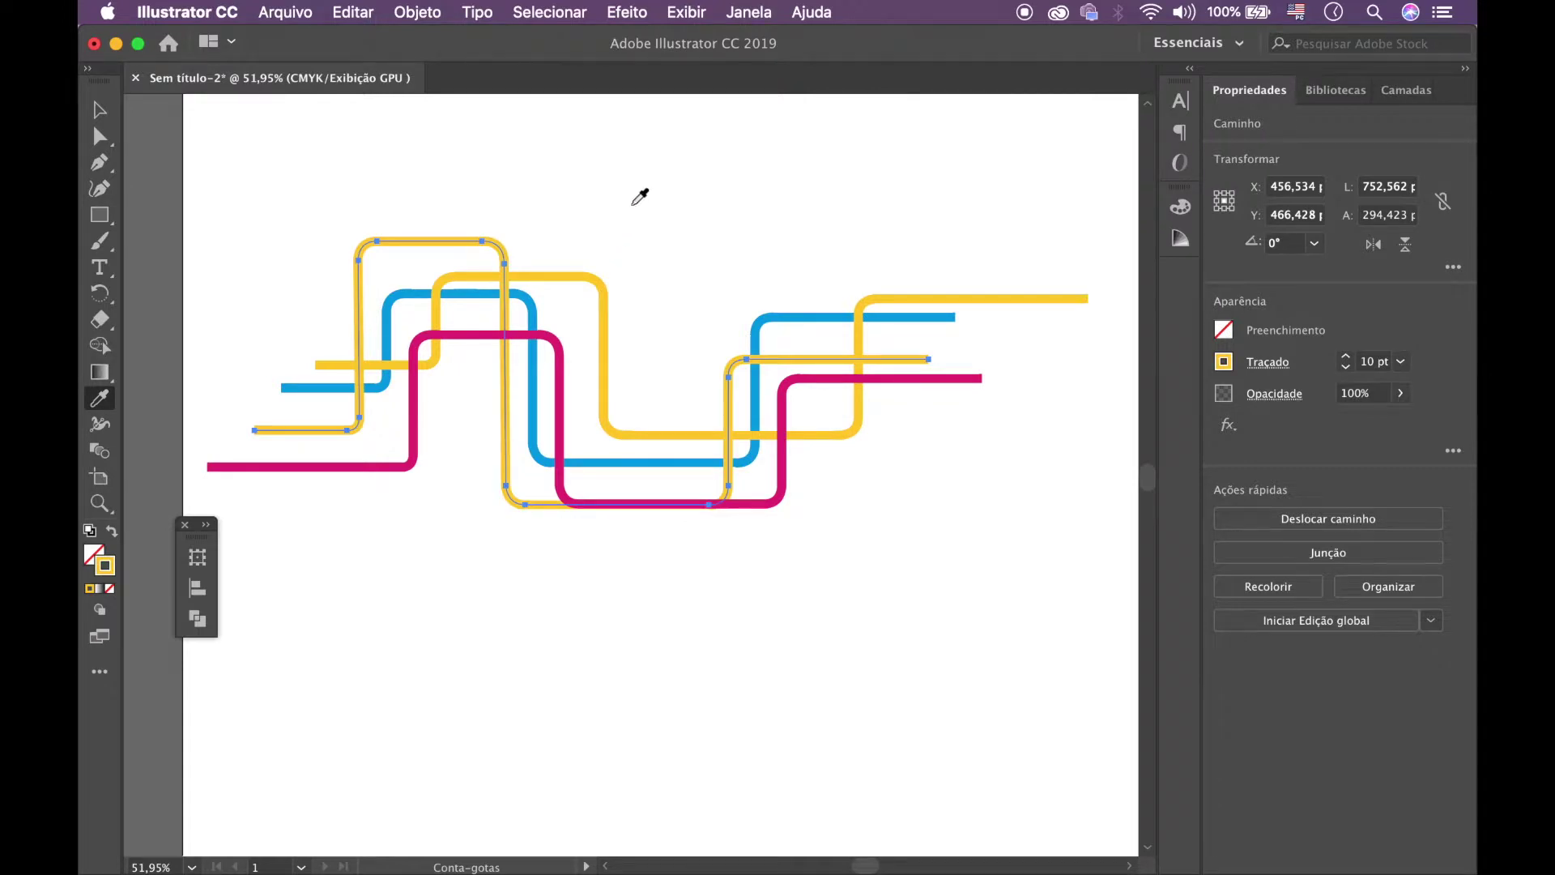
key(v)
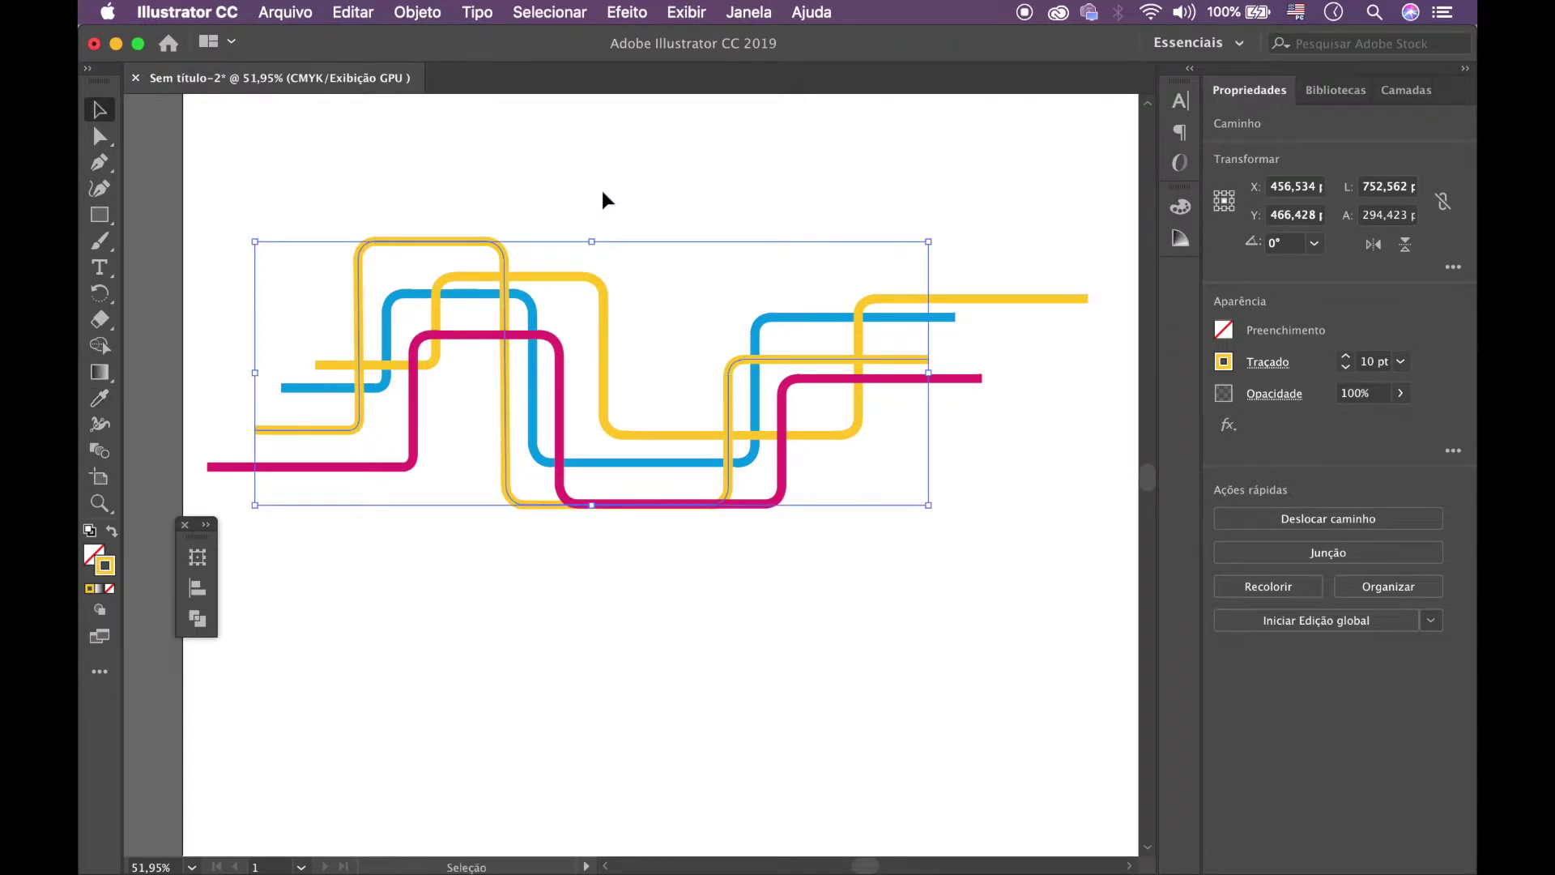
click(632, 195)
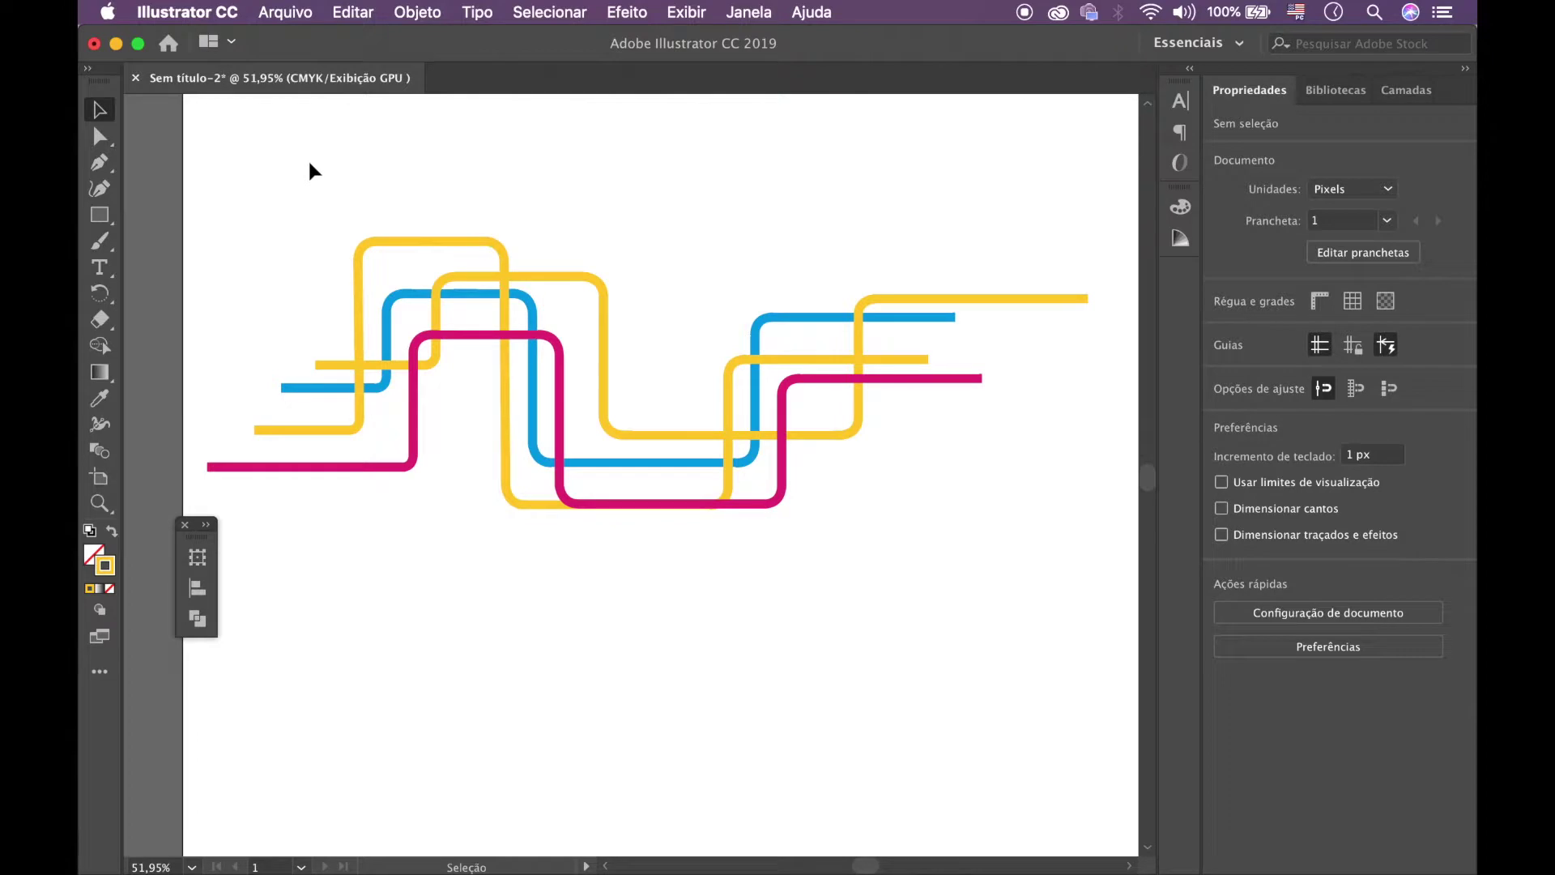
- Set the blending mode of all four coloured lines to Multiply (Multiplicar), and deselect them
drag(314, 161, 956, 635)
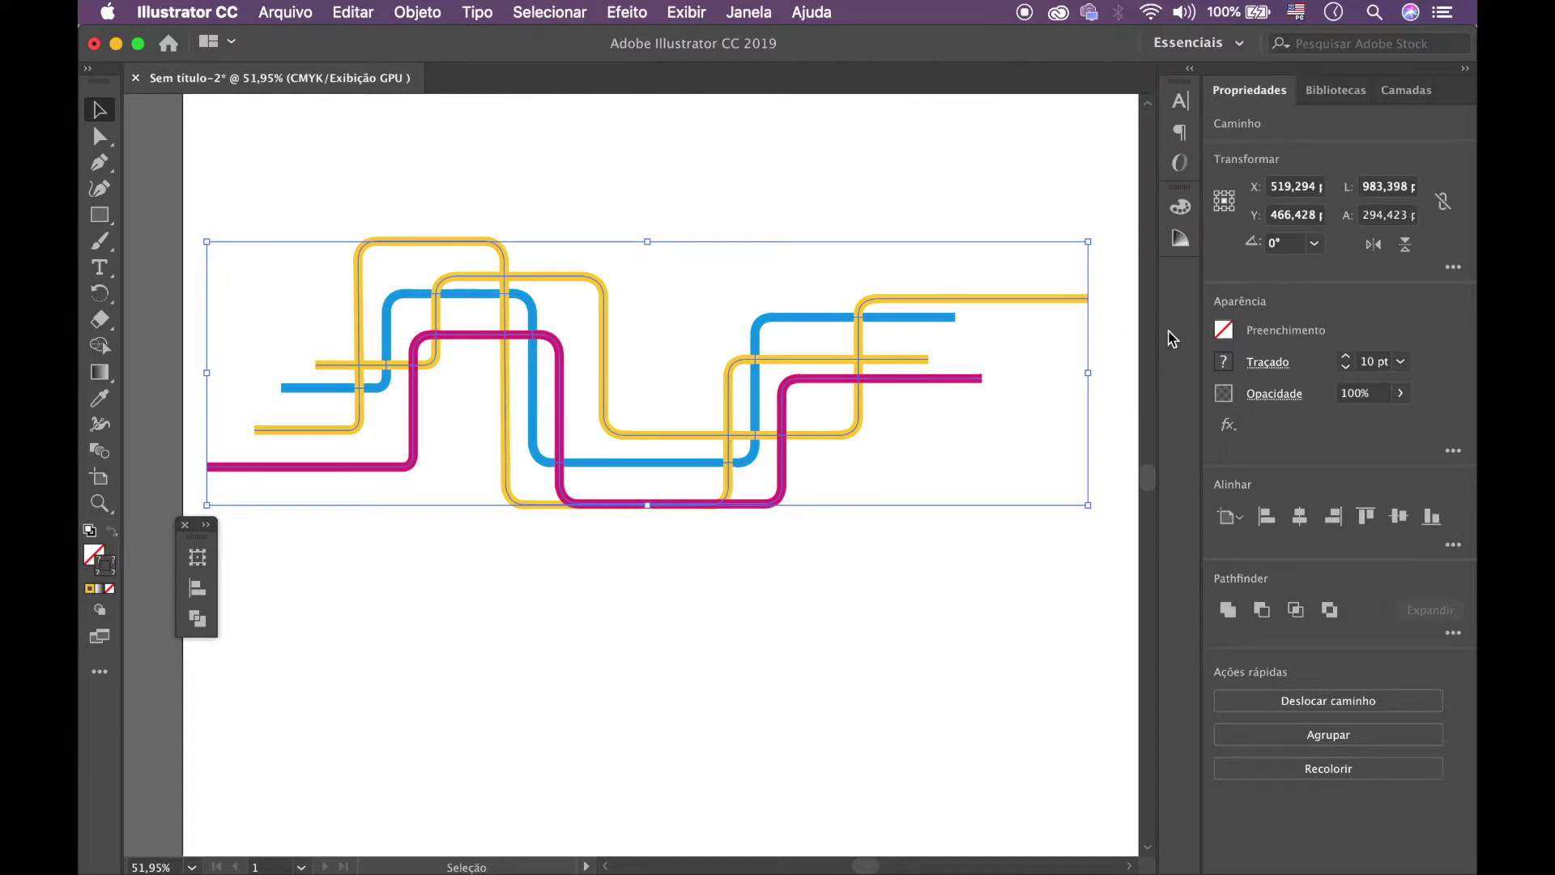
click(1277, 395)
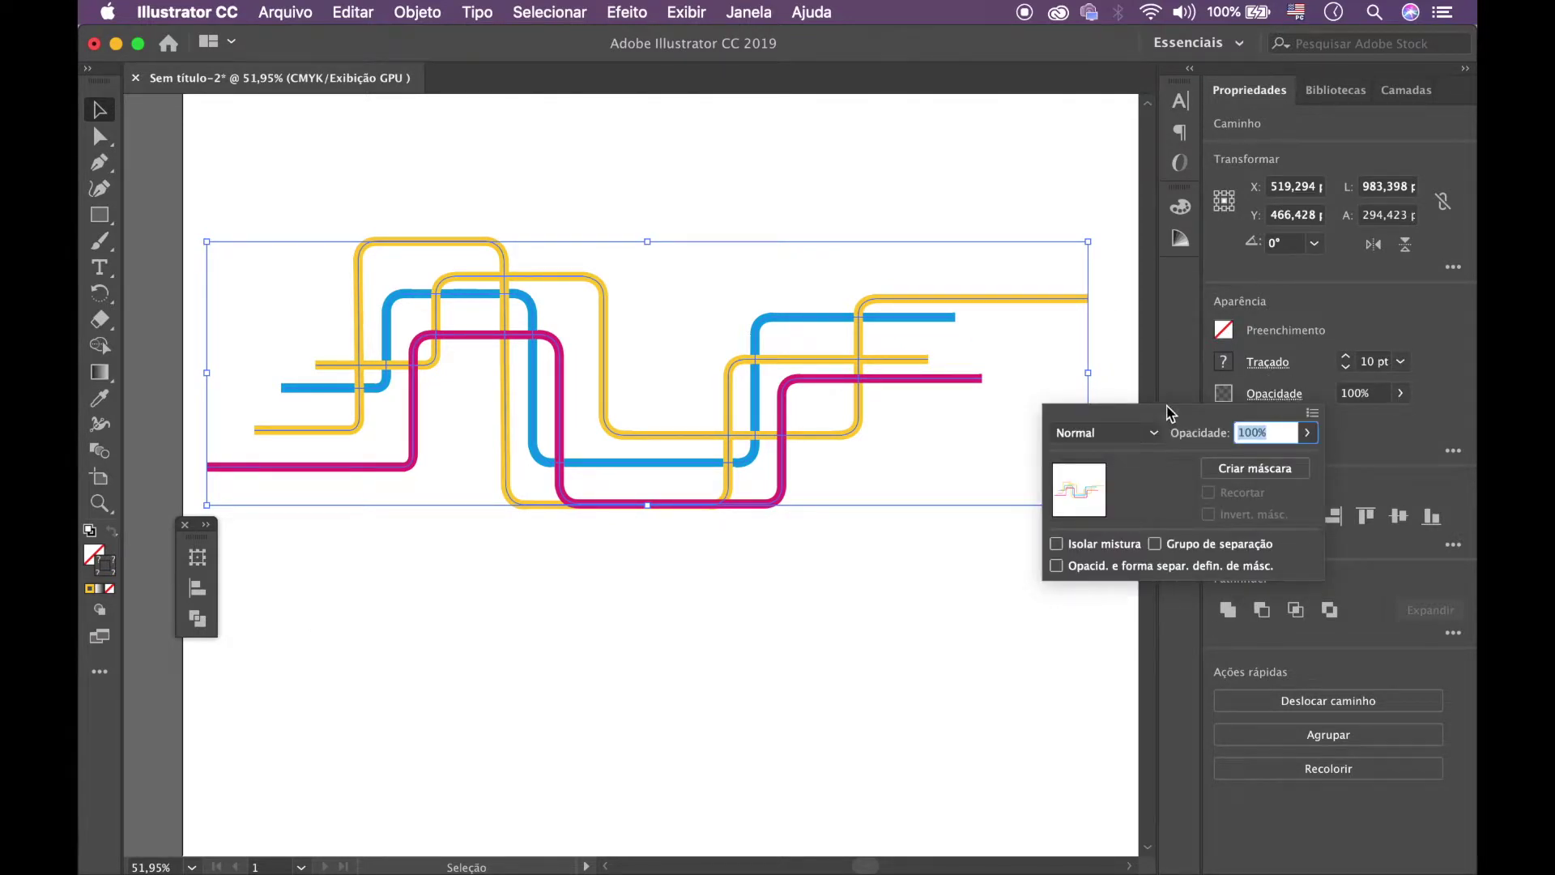
click(1118, 443)
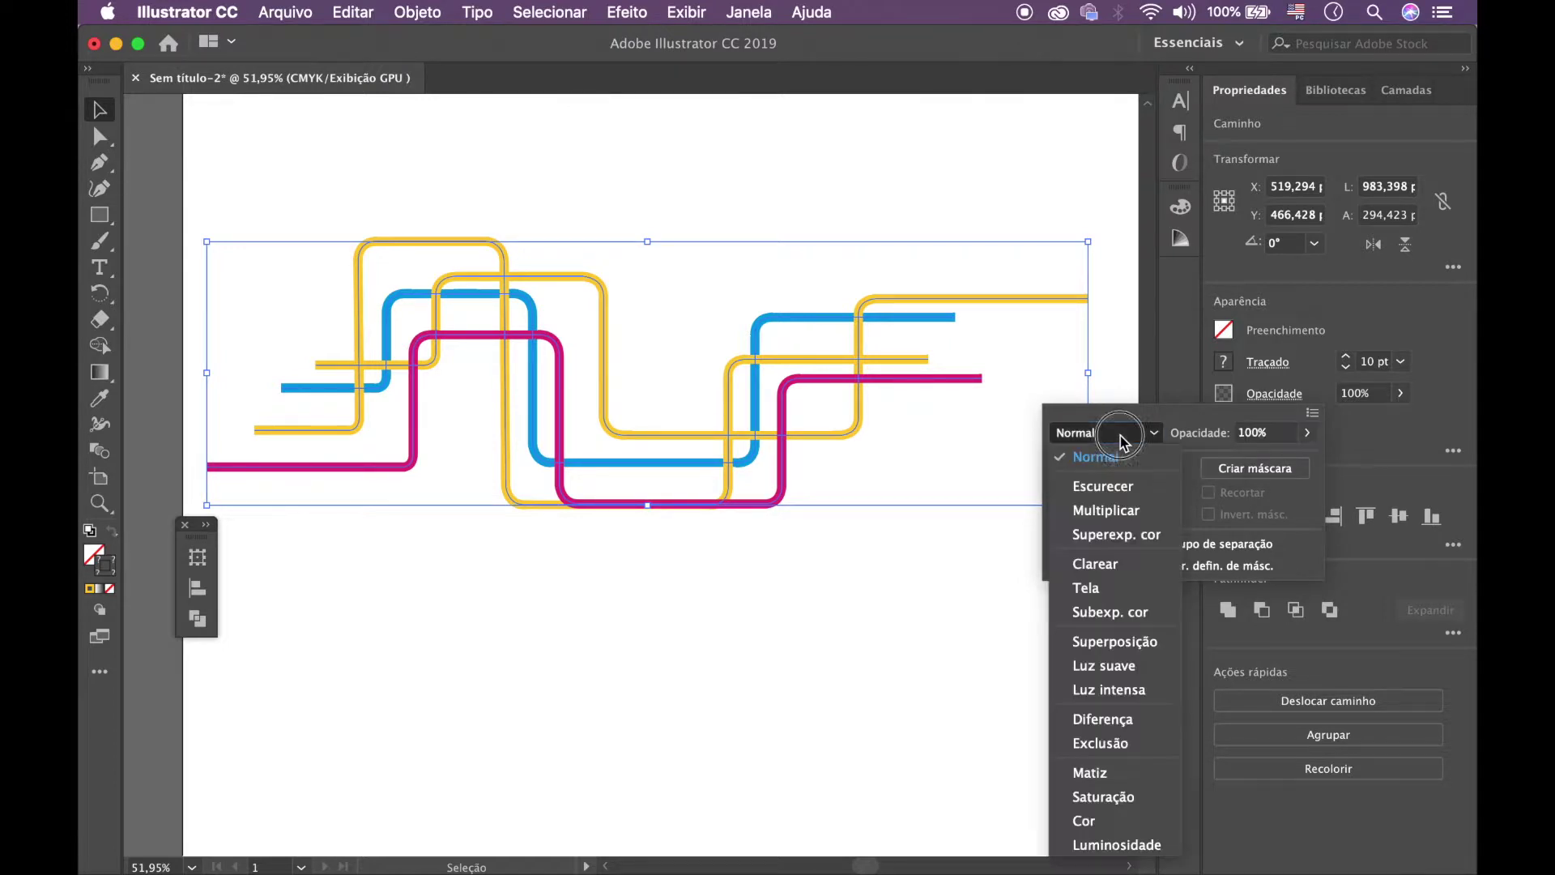
click(1122, 512)
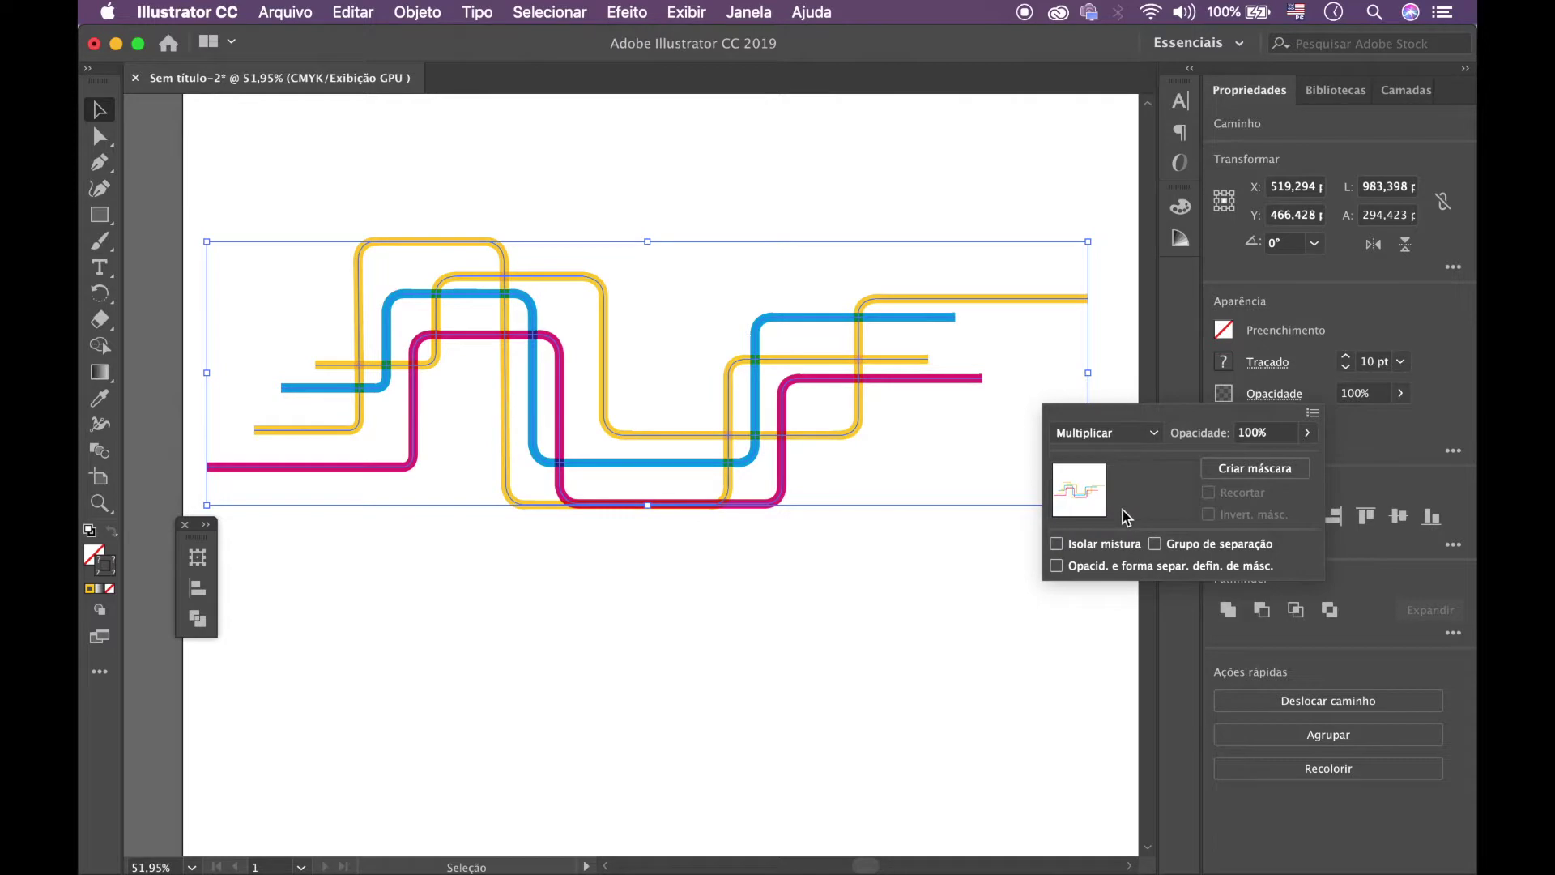
click(783, 599)
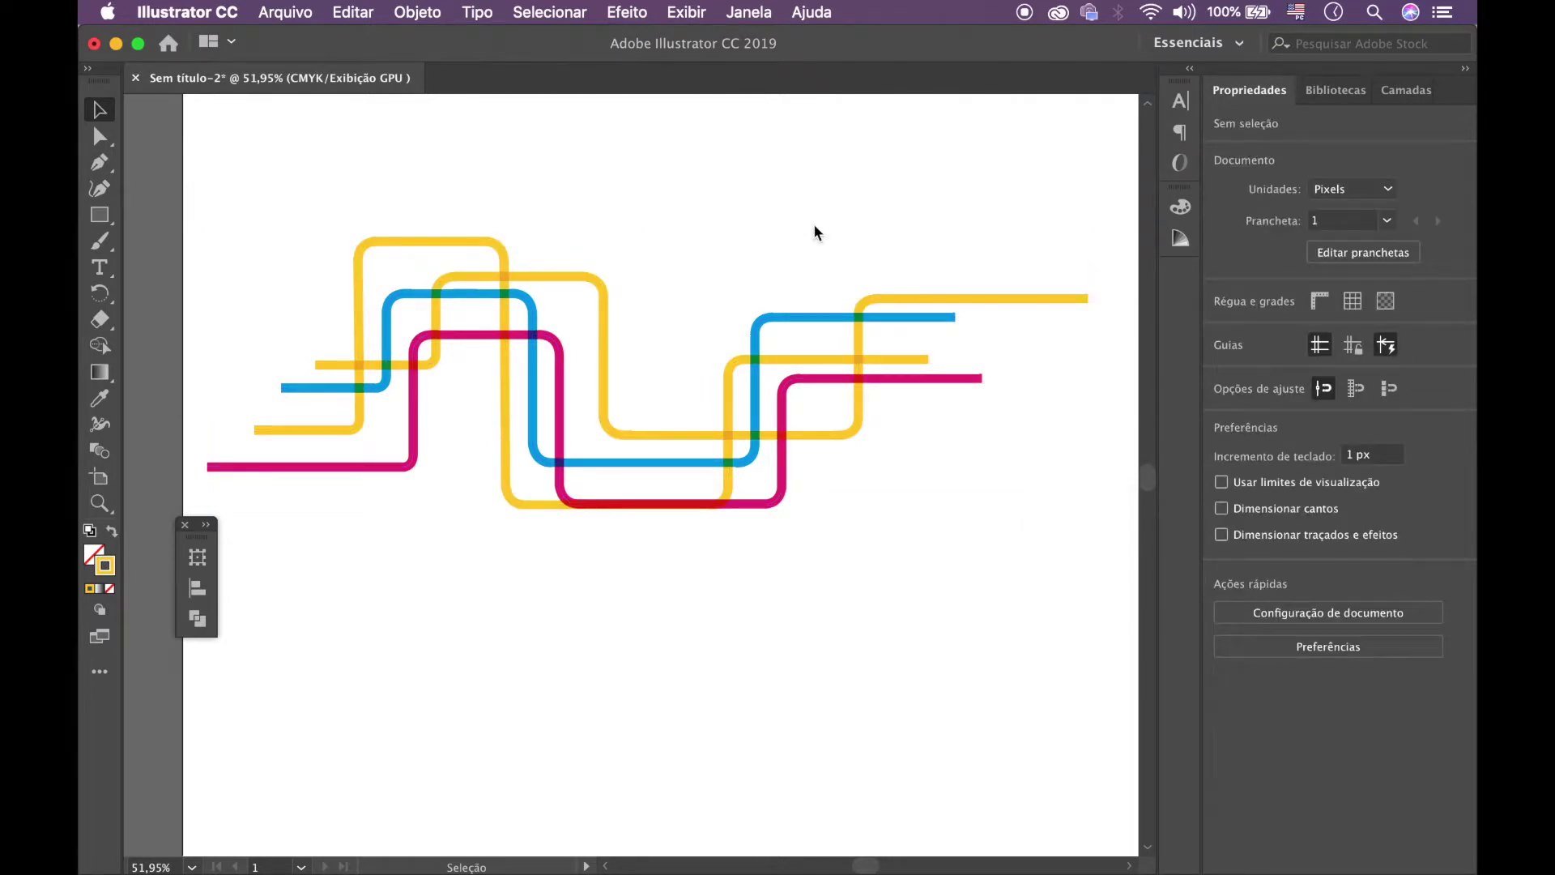
- Apply a horizontal Arc envelope warp to all four lines with 54% bend, 11% horizontal and 0% vertical distortion
drag(335, 159, 935, 581)
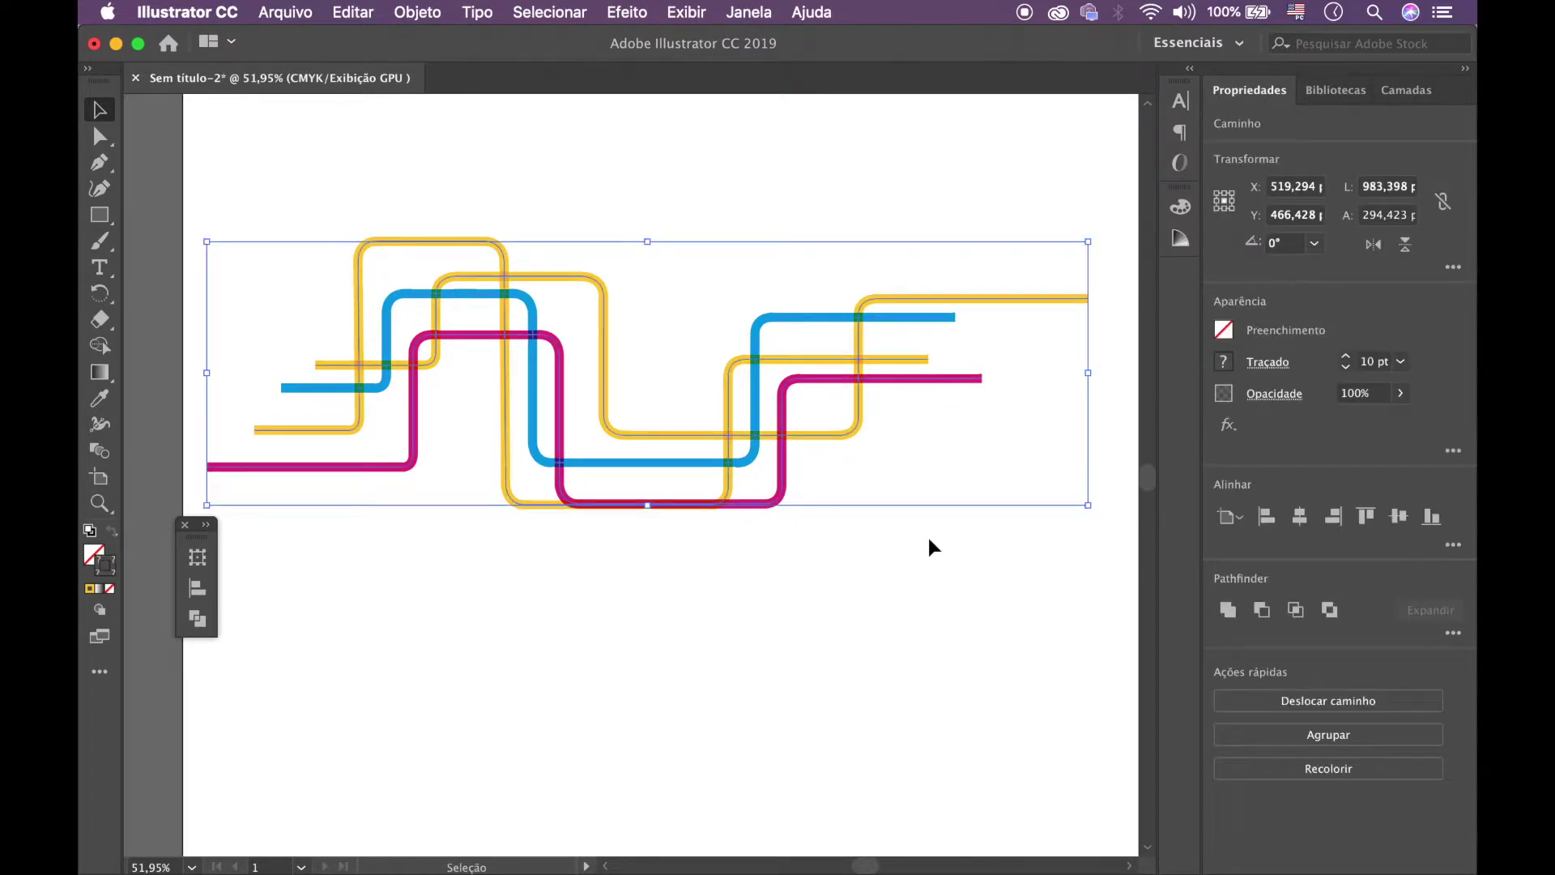
click(418, 13)
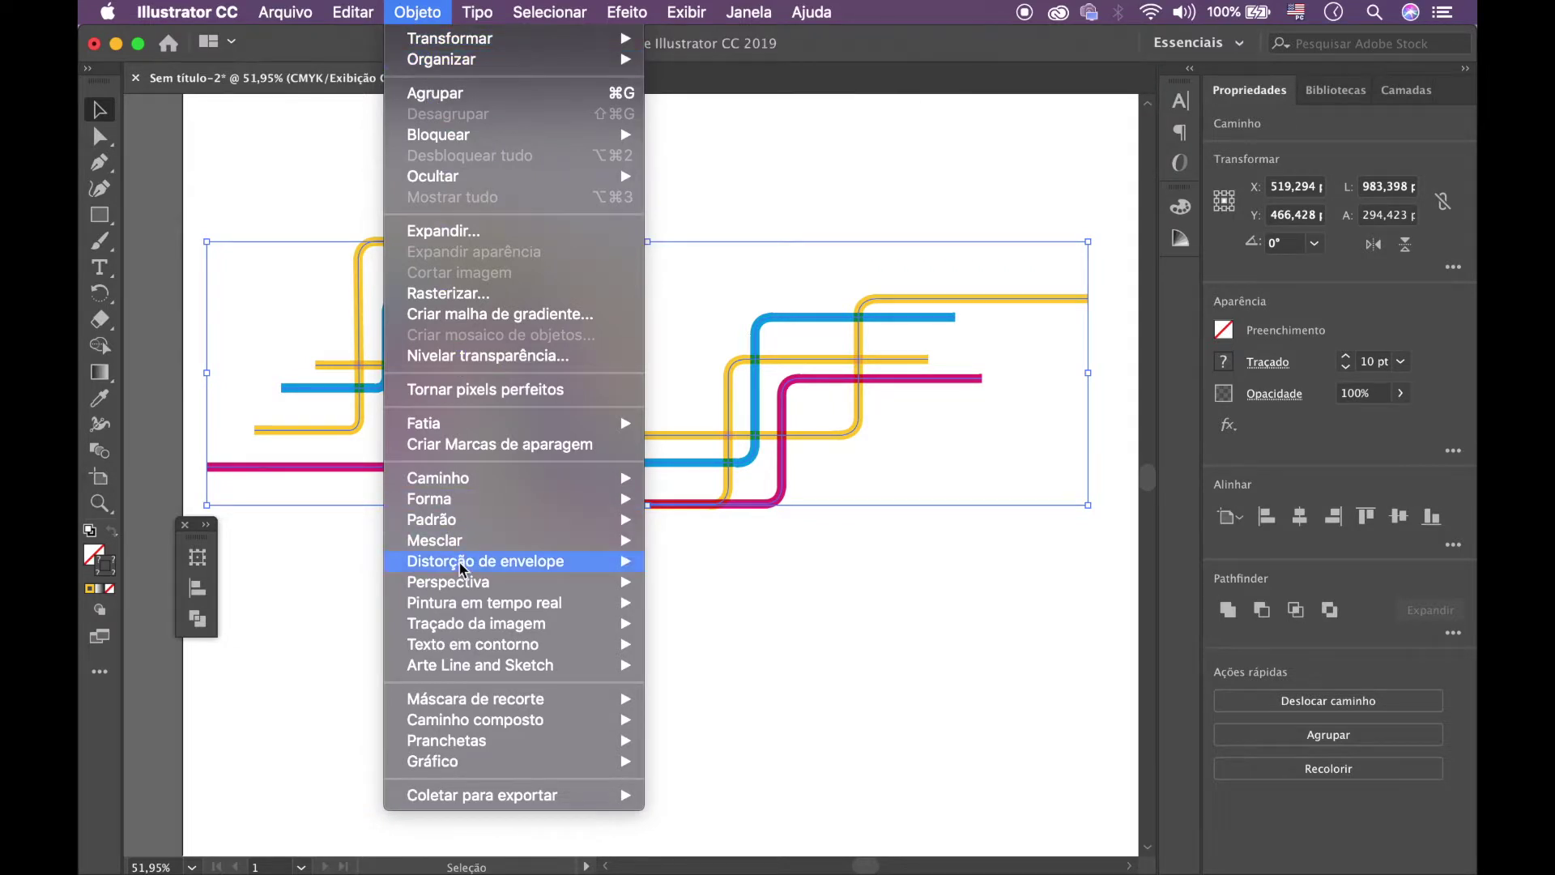
mouse_move(512, 572)
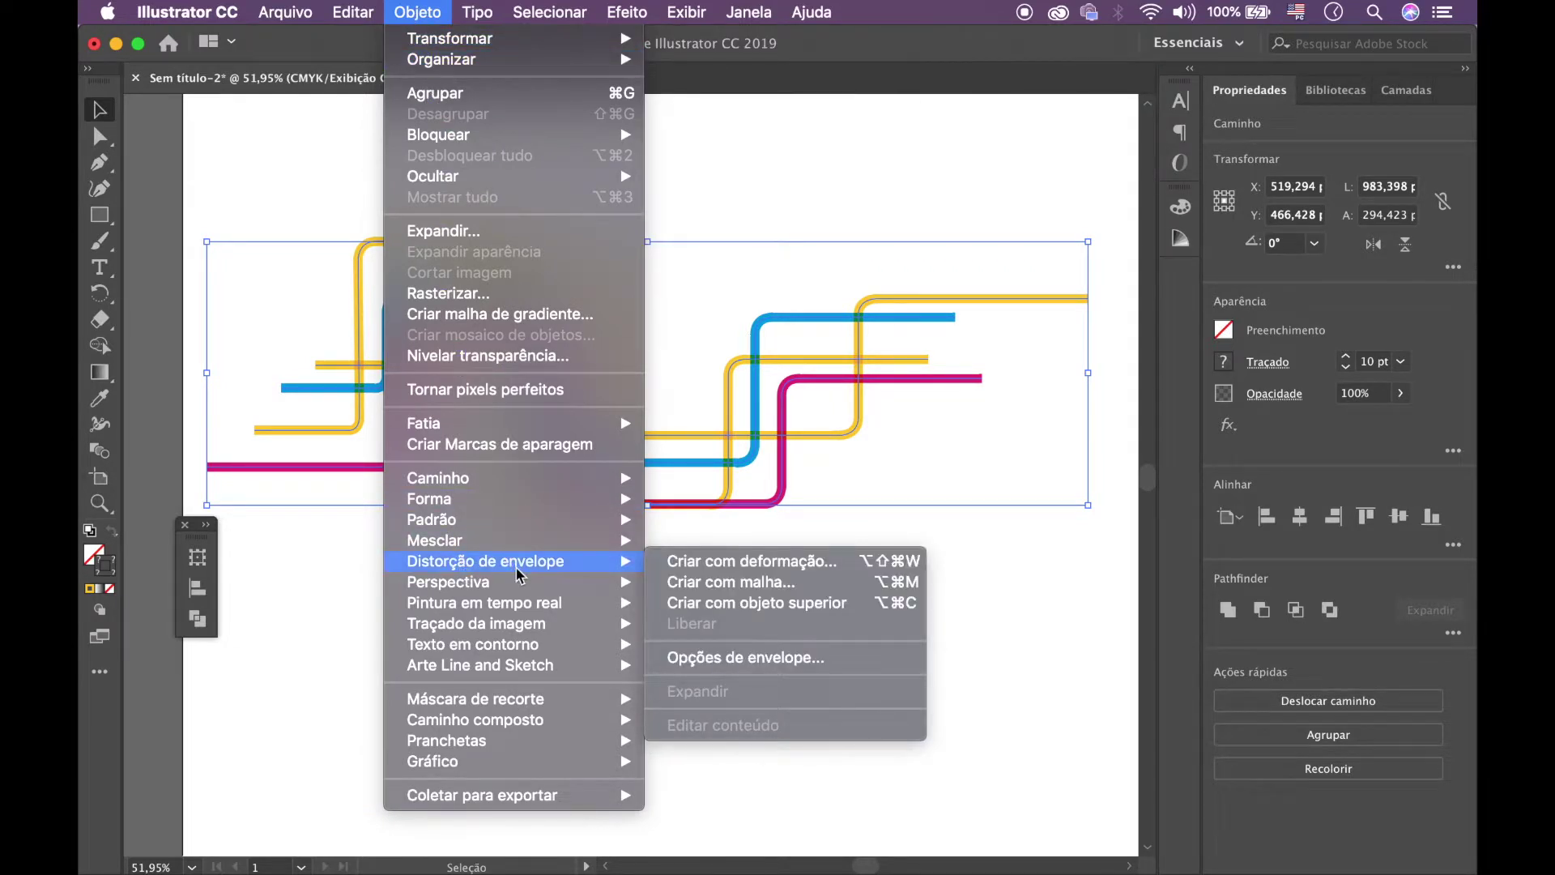
click(798, 567)
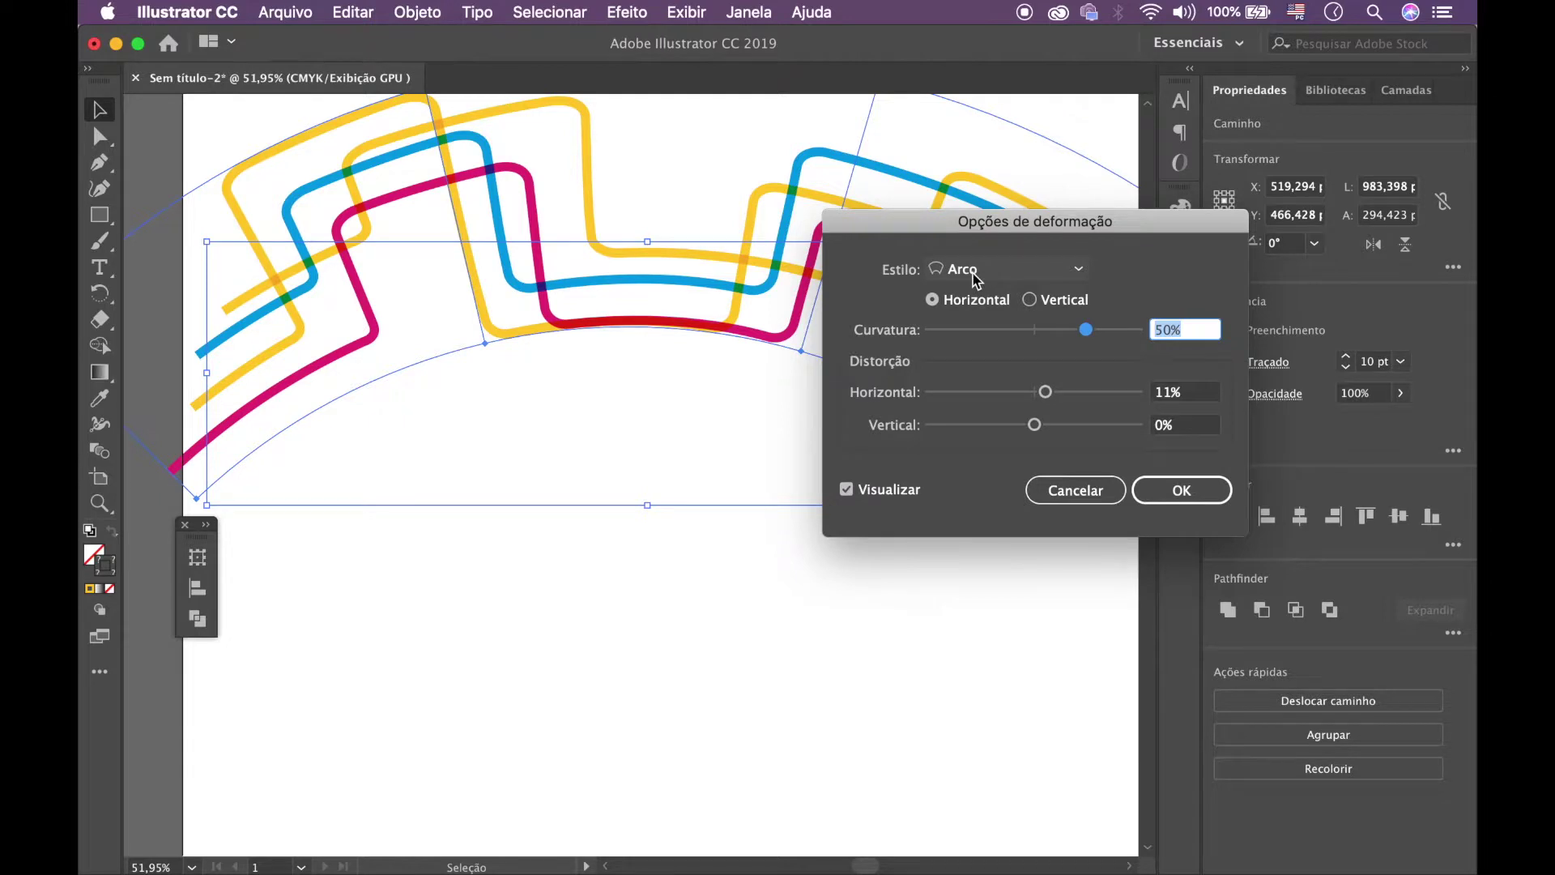
drag(1017, 220, 1221, 199)
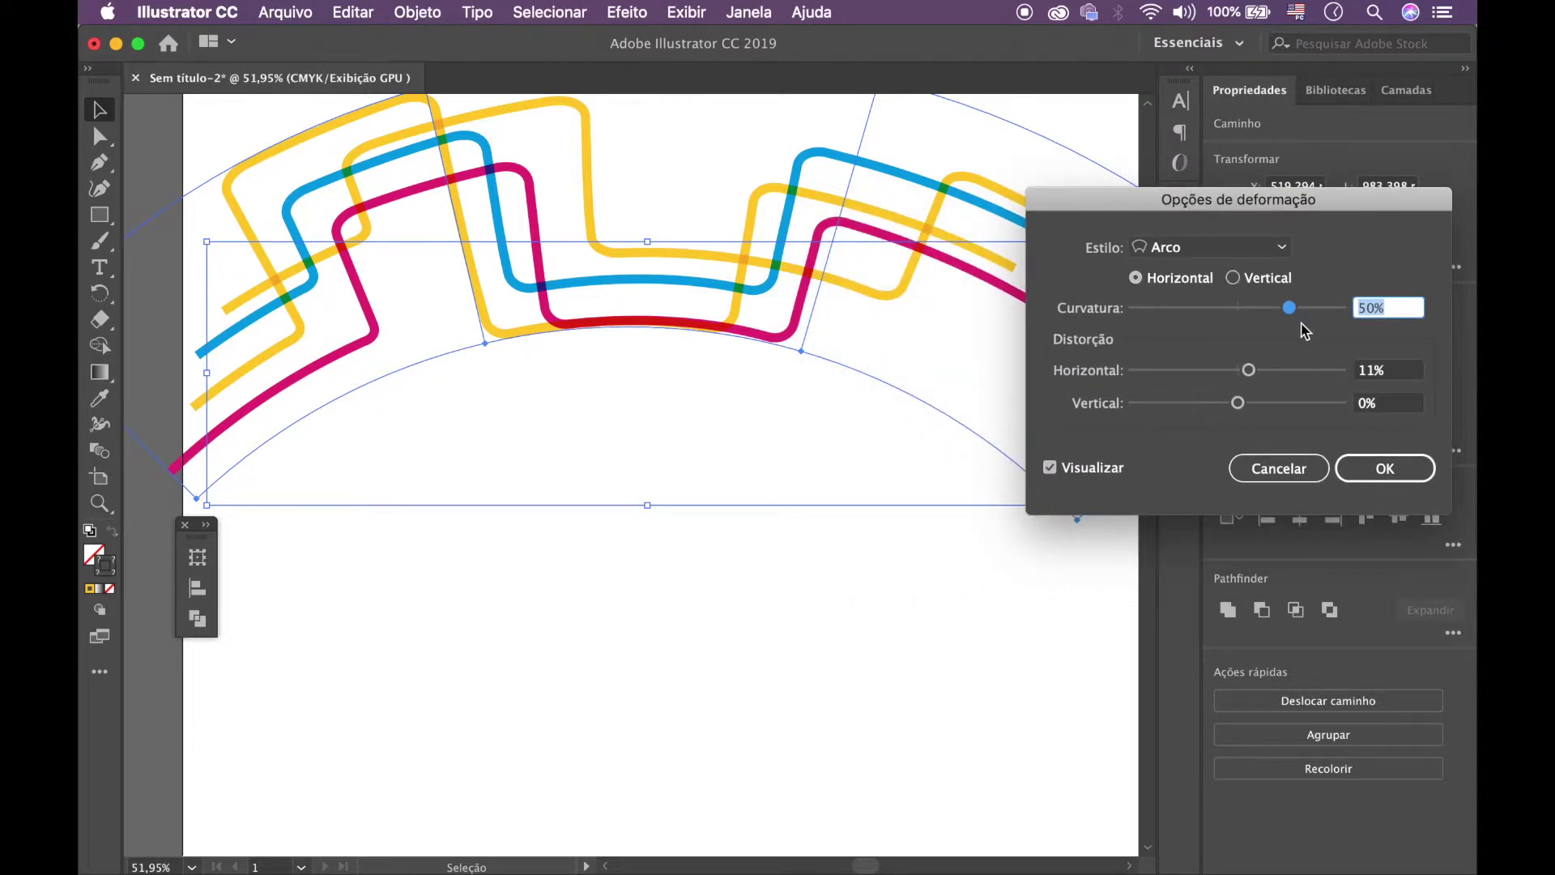
mouse_move(1288, 308)
mouse_down()
mouse_move(1274, 309)
mouse_move(1295, 314)
mouse_up()
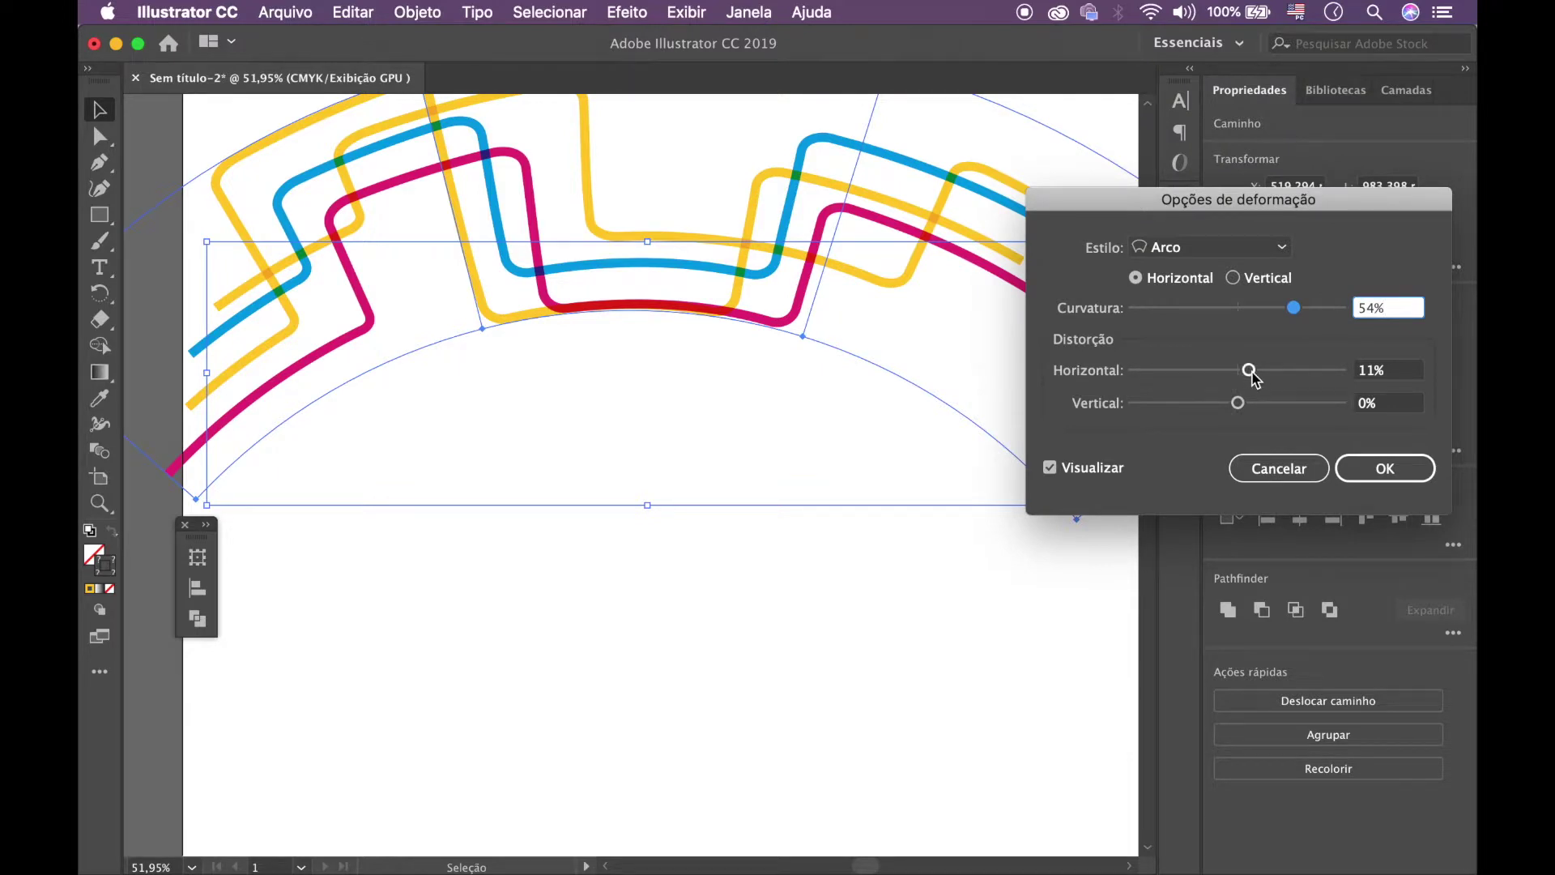
click(1249, 371)
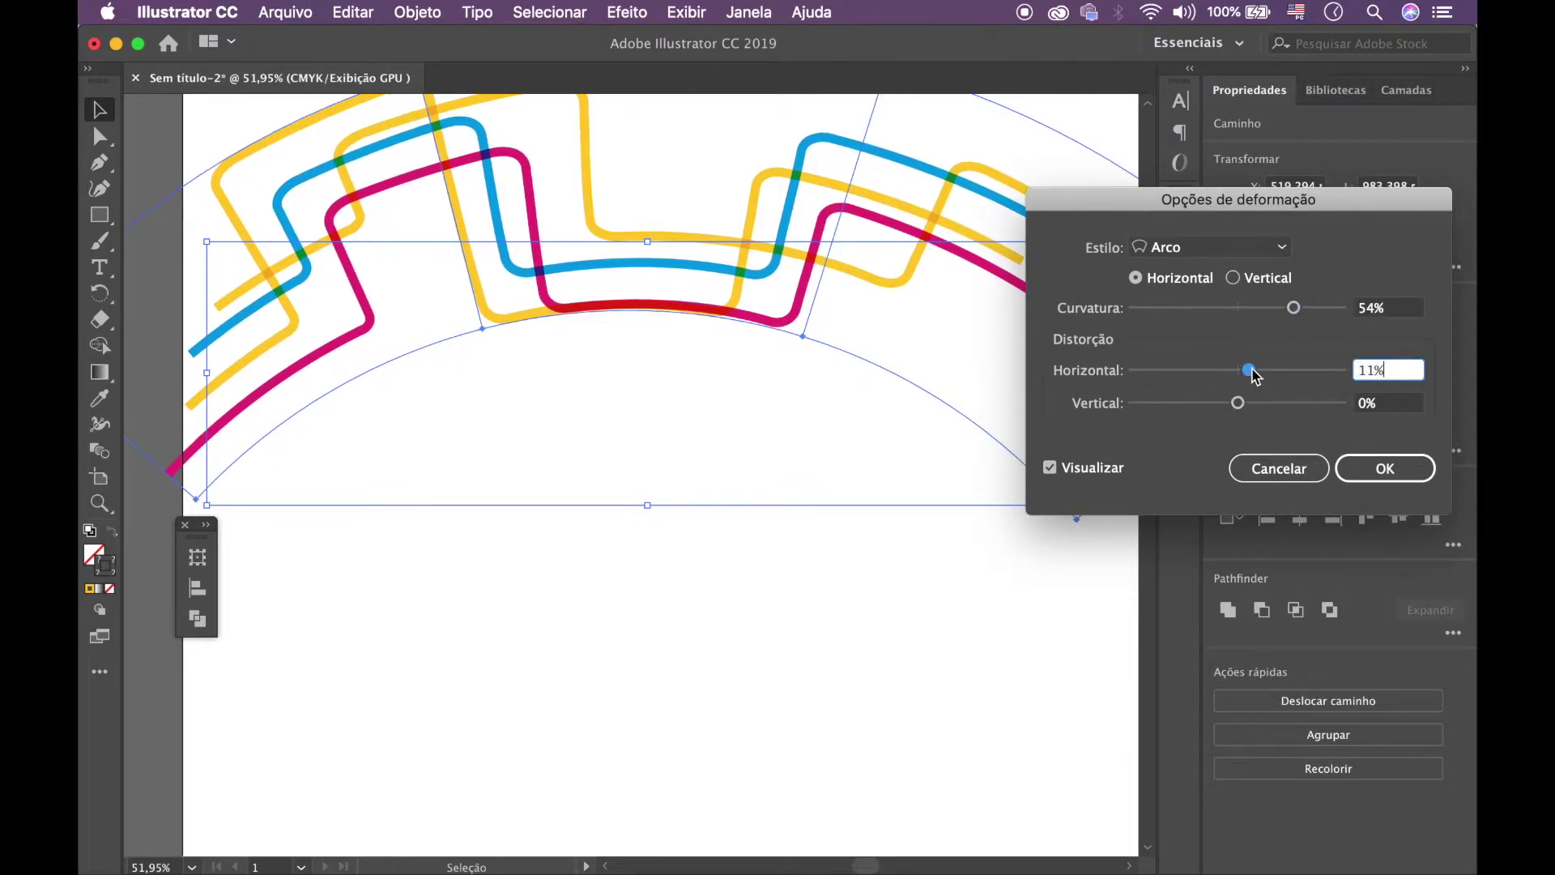
drag(1250, 372, 1249, 375)
click(1385, 469)
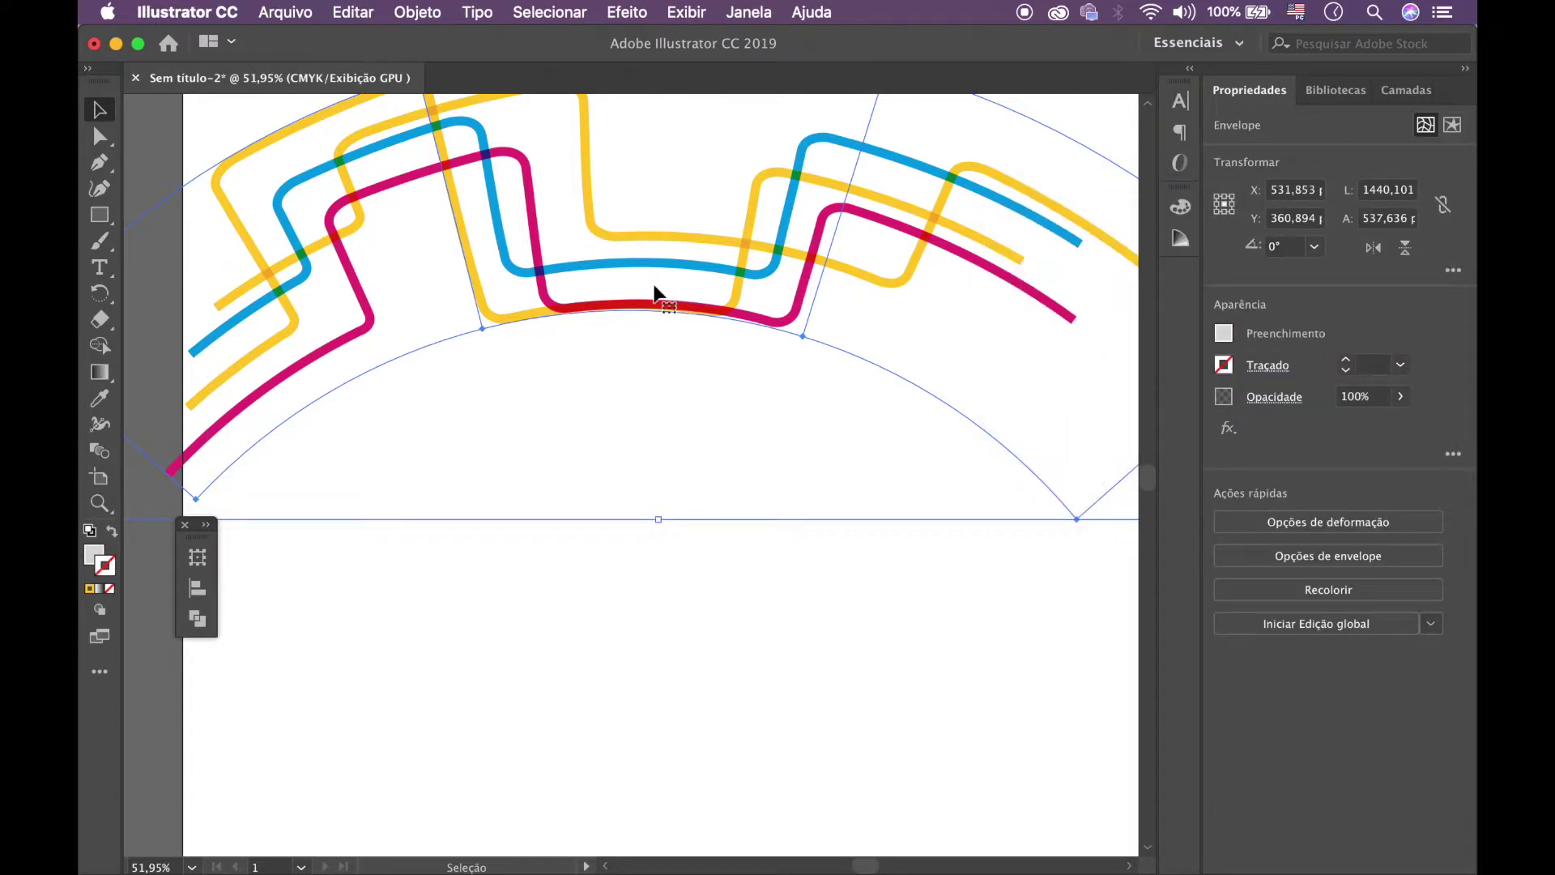
- Scale the arched lines down to about 1105 px wide and position them within the artboard's upper half
key(z)
alt+click(714, 329)
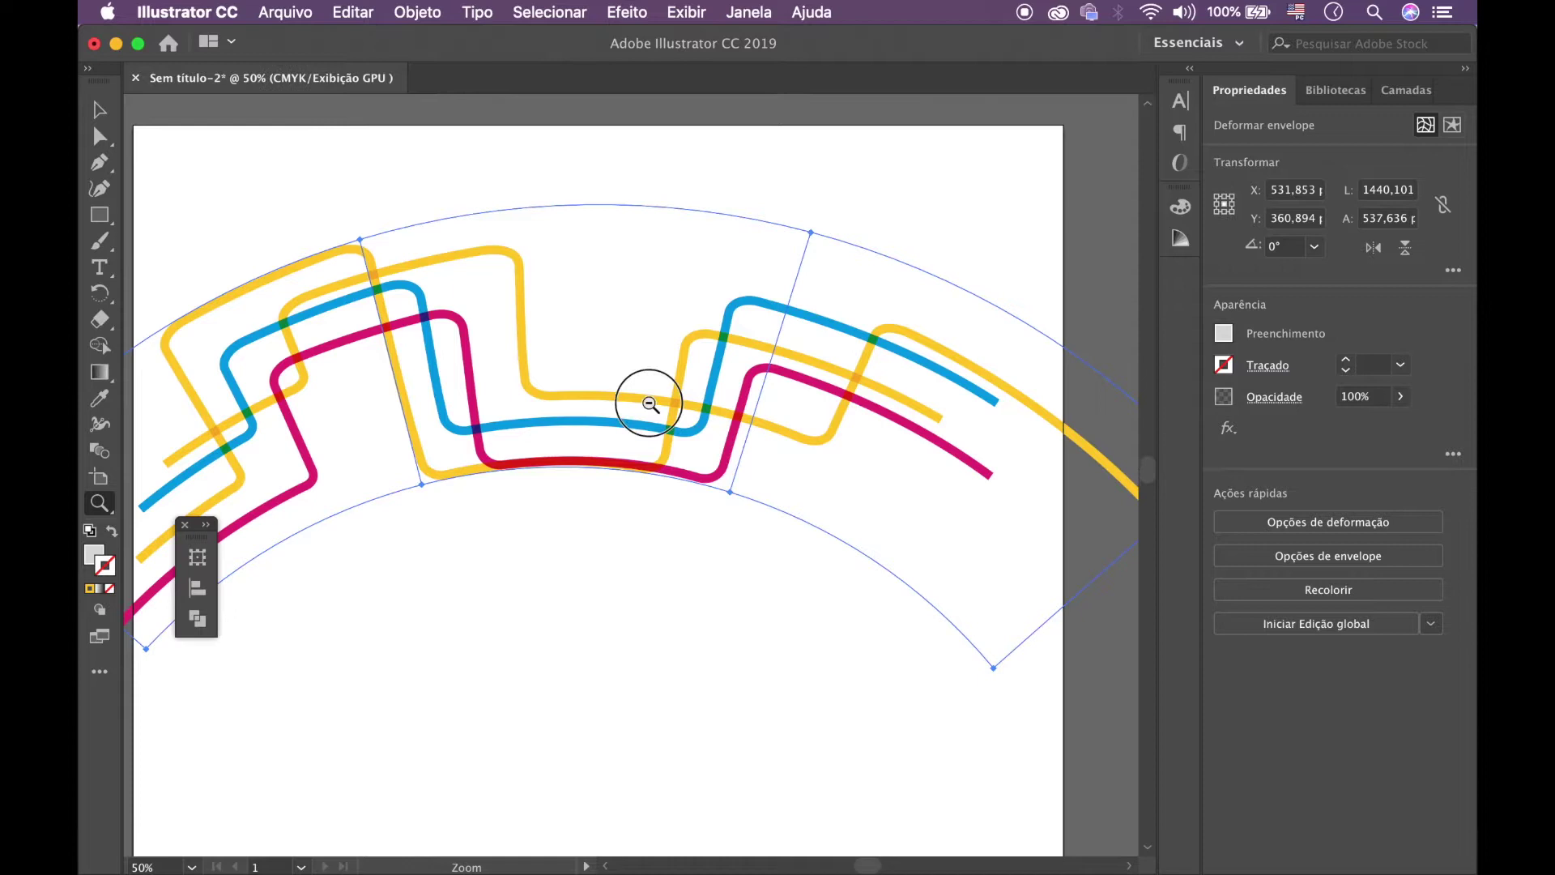
alt+click(645, 399)
drag(597, 424, 664, 400)
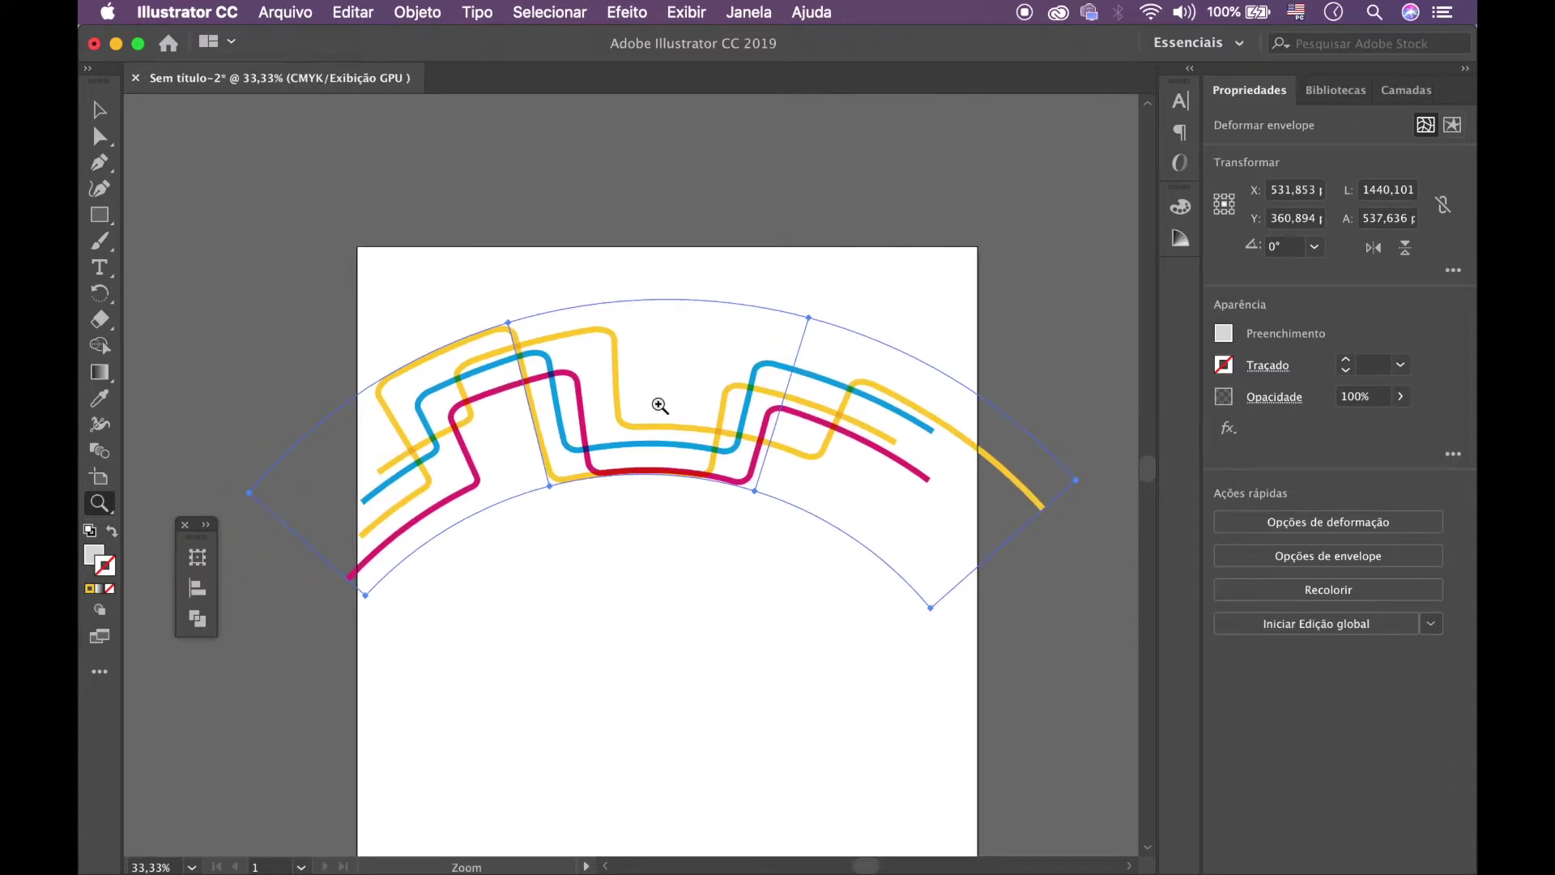
key(v)
drag(1077, 302, 792, 423)
drag(573, 489, 677, 453)
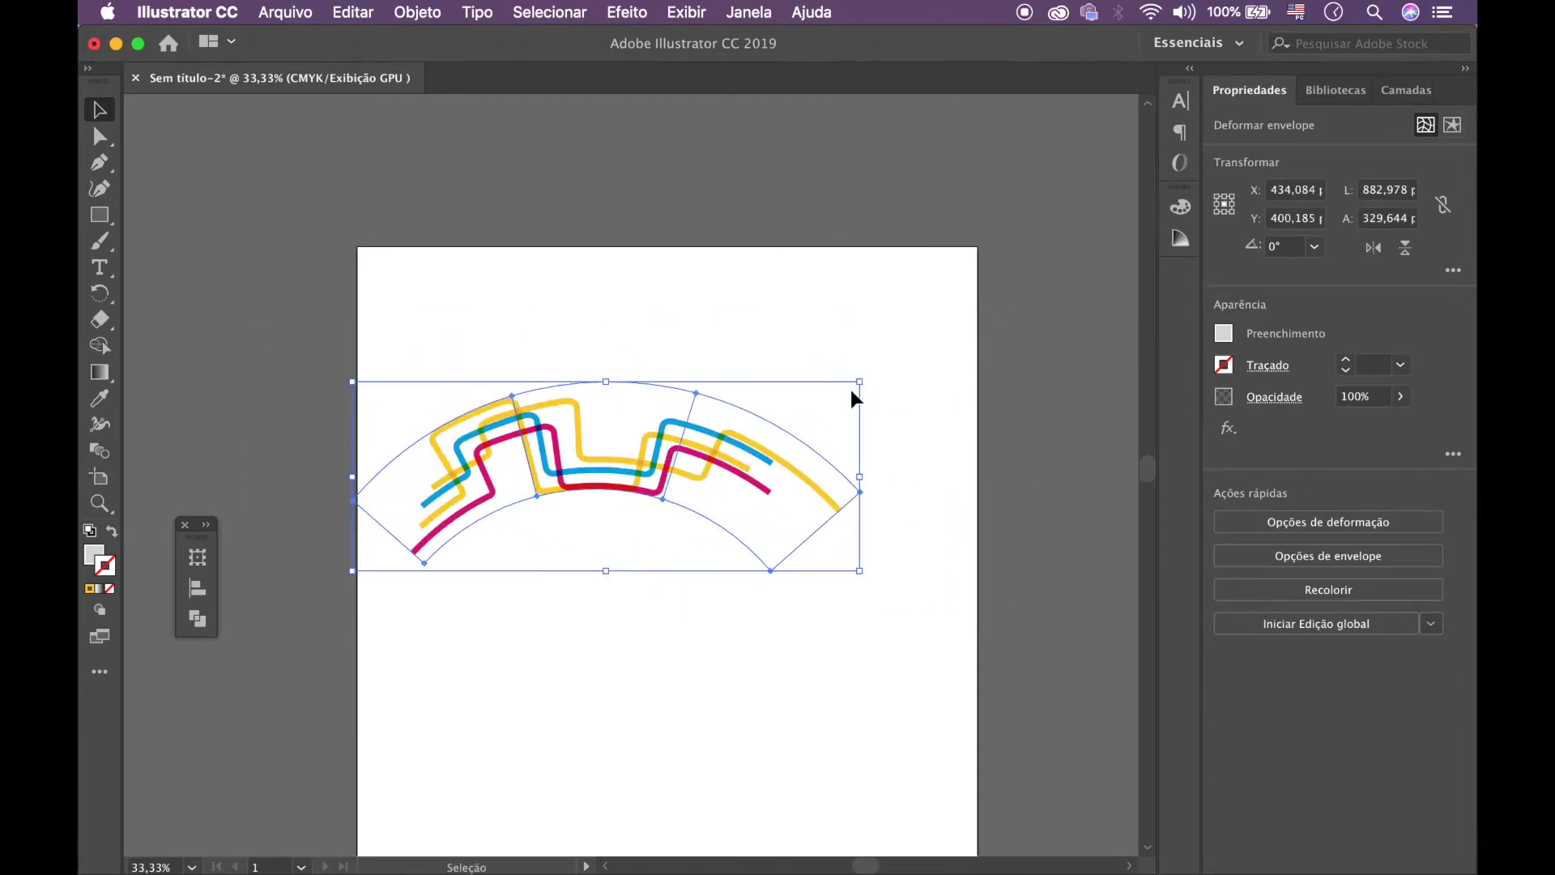
drag(859, 379, 990, 334)
drag(713, 434, 673, 450)
click(805, 313)
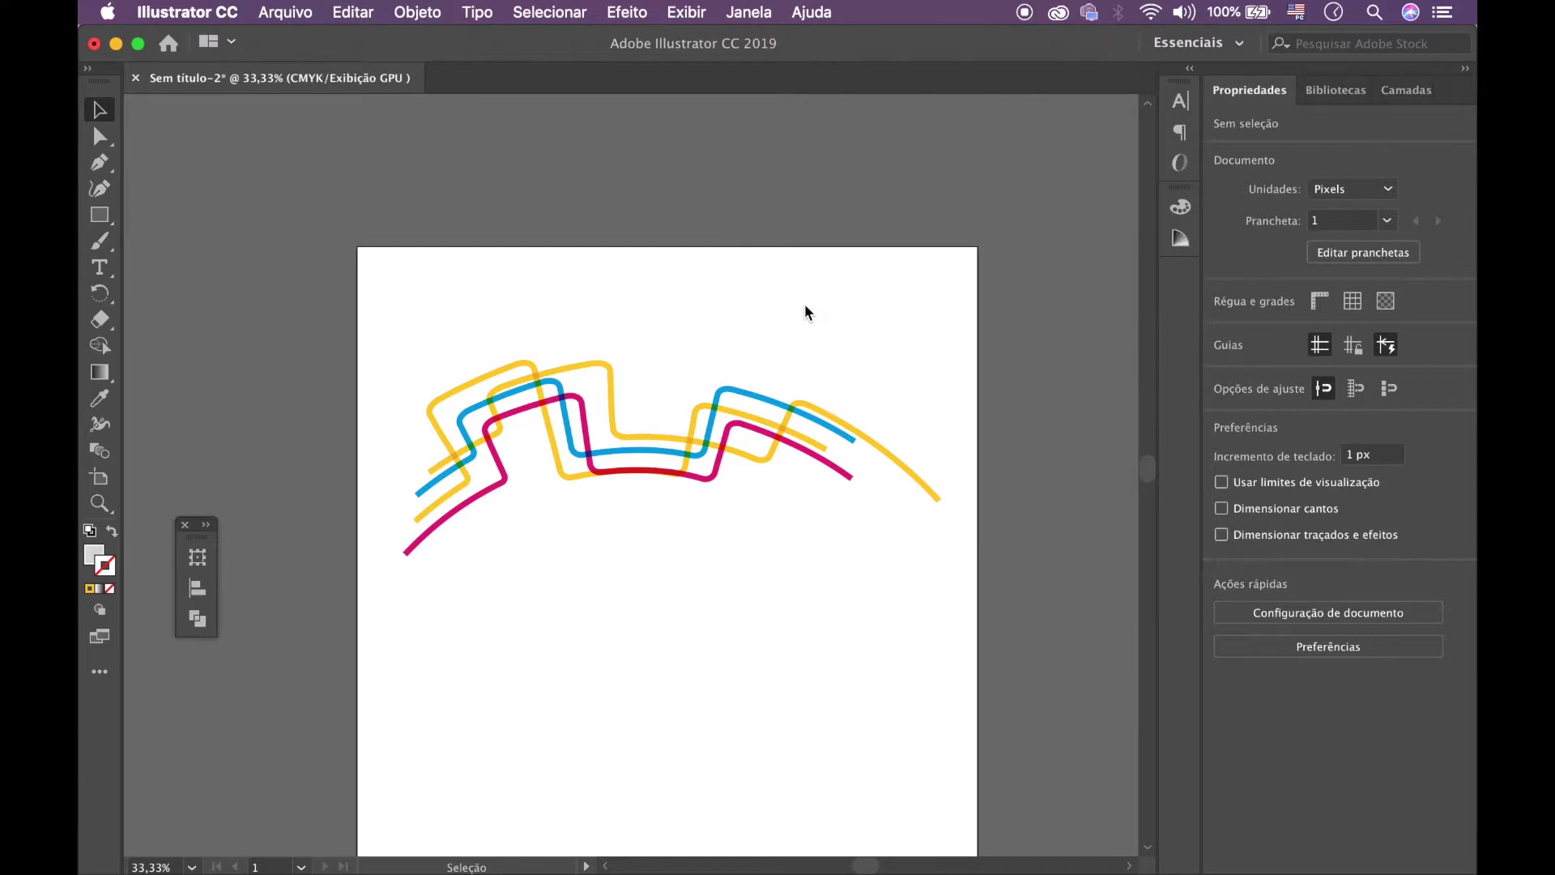
- Bring the arched line artwork into the Photoshop document Sem Título-1 as a vector smart object and commit its placement
click(583, 412)
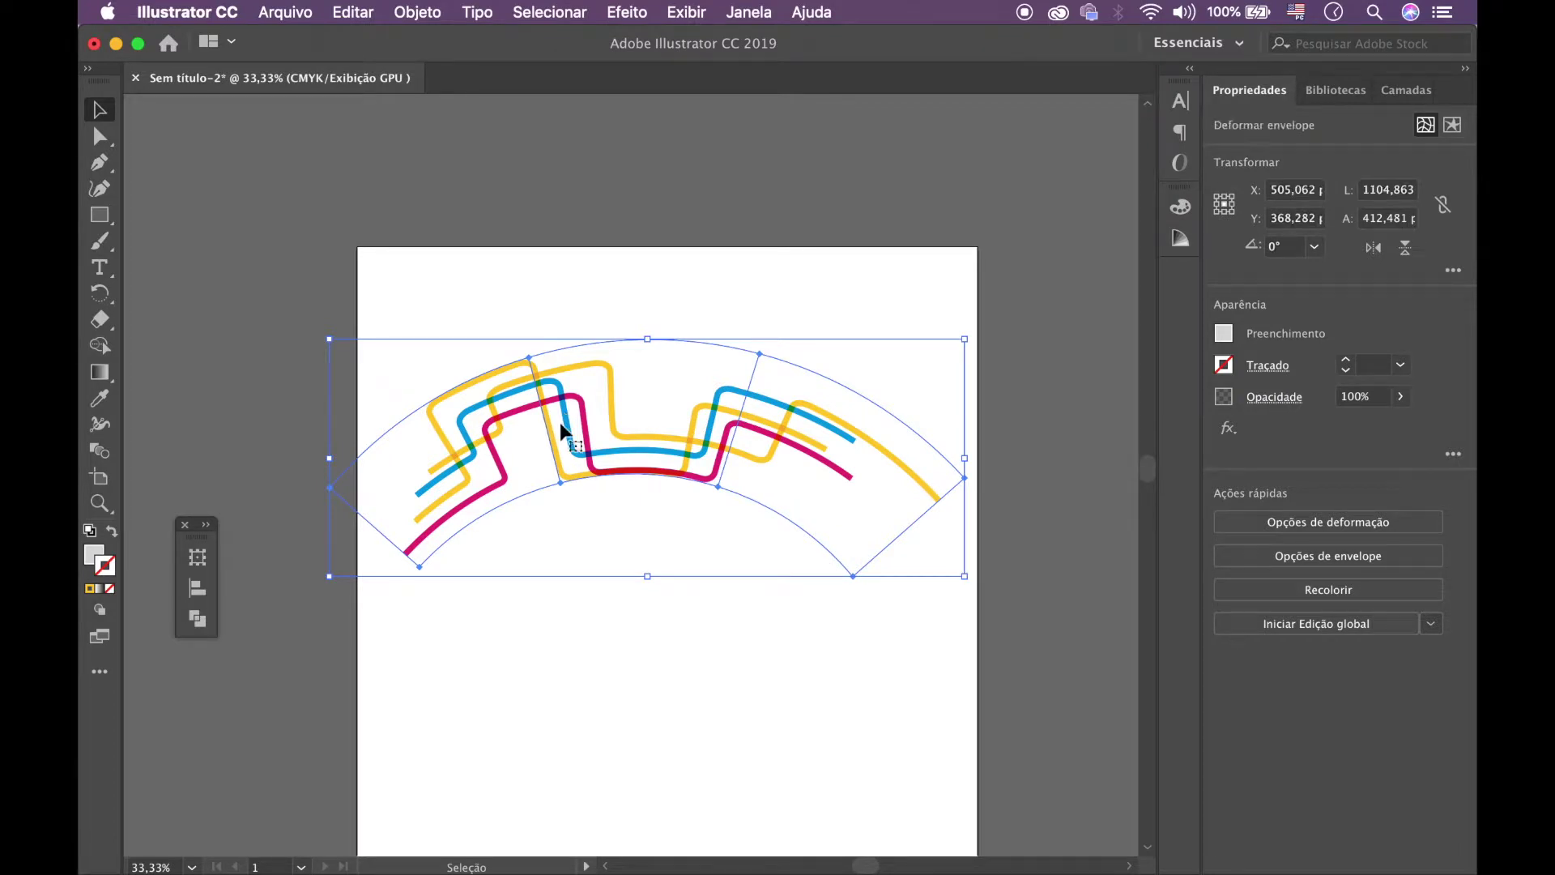
drag(570, 420, 584, 469)
key(ctrl+Up)
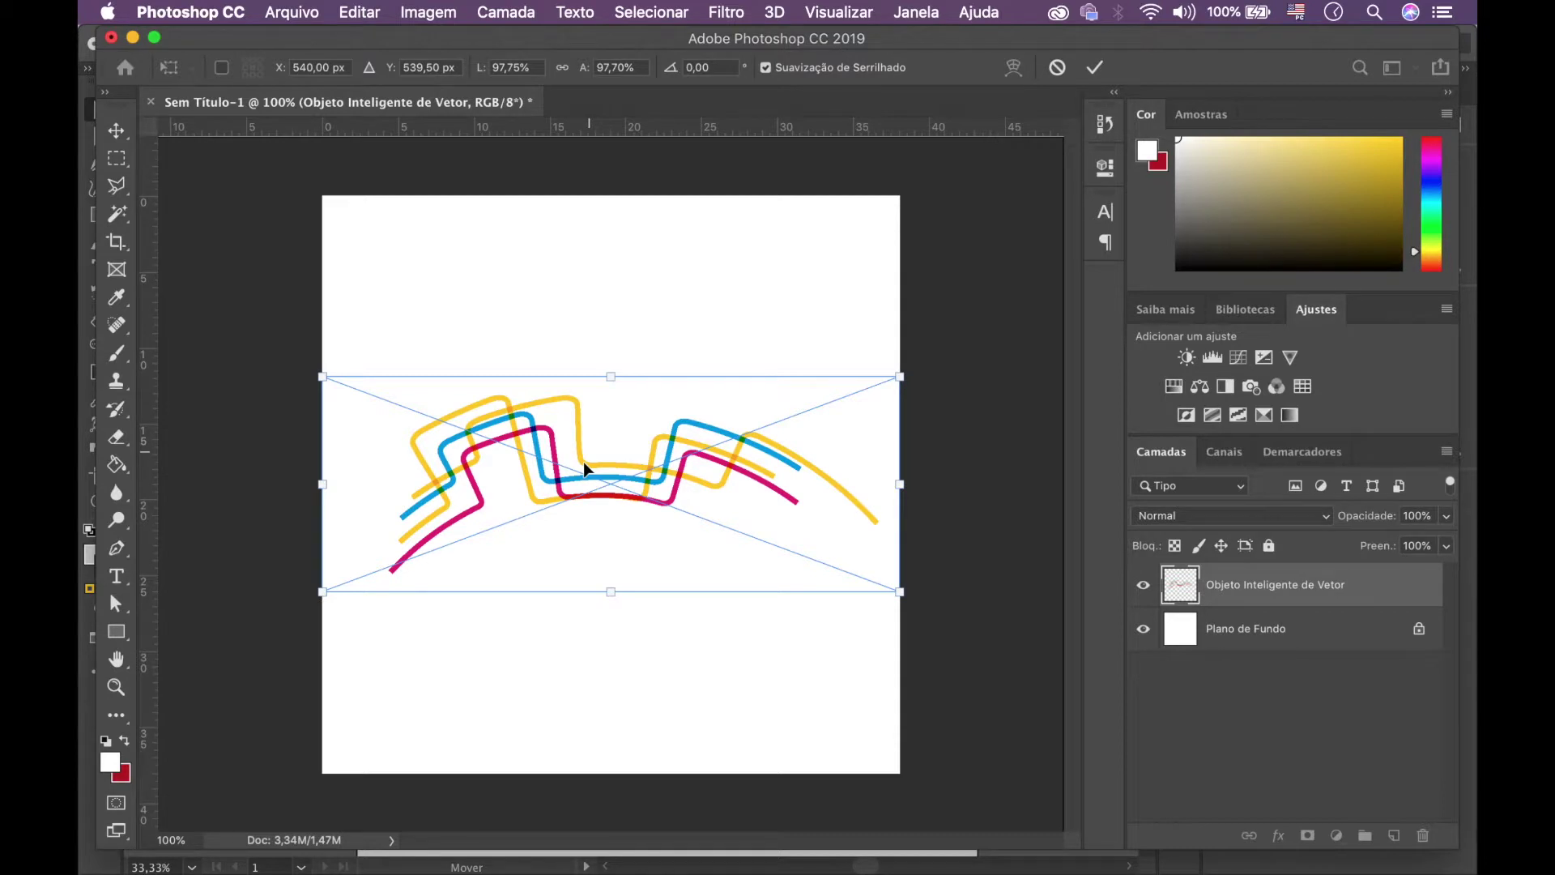
key(Return)
- Return to Illustrator and close the document Sem título-2 without saving
key(ctrl+Up)
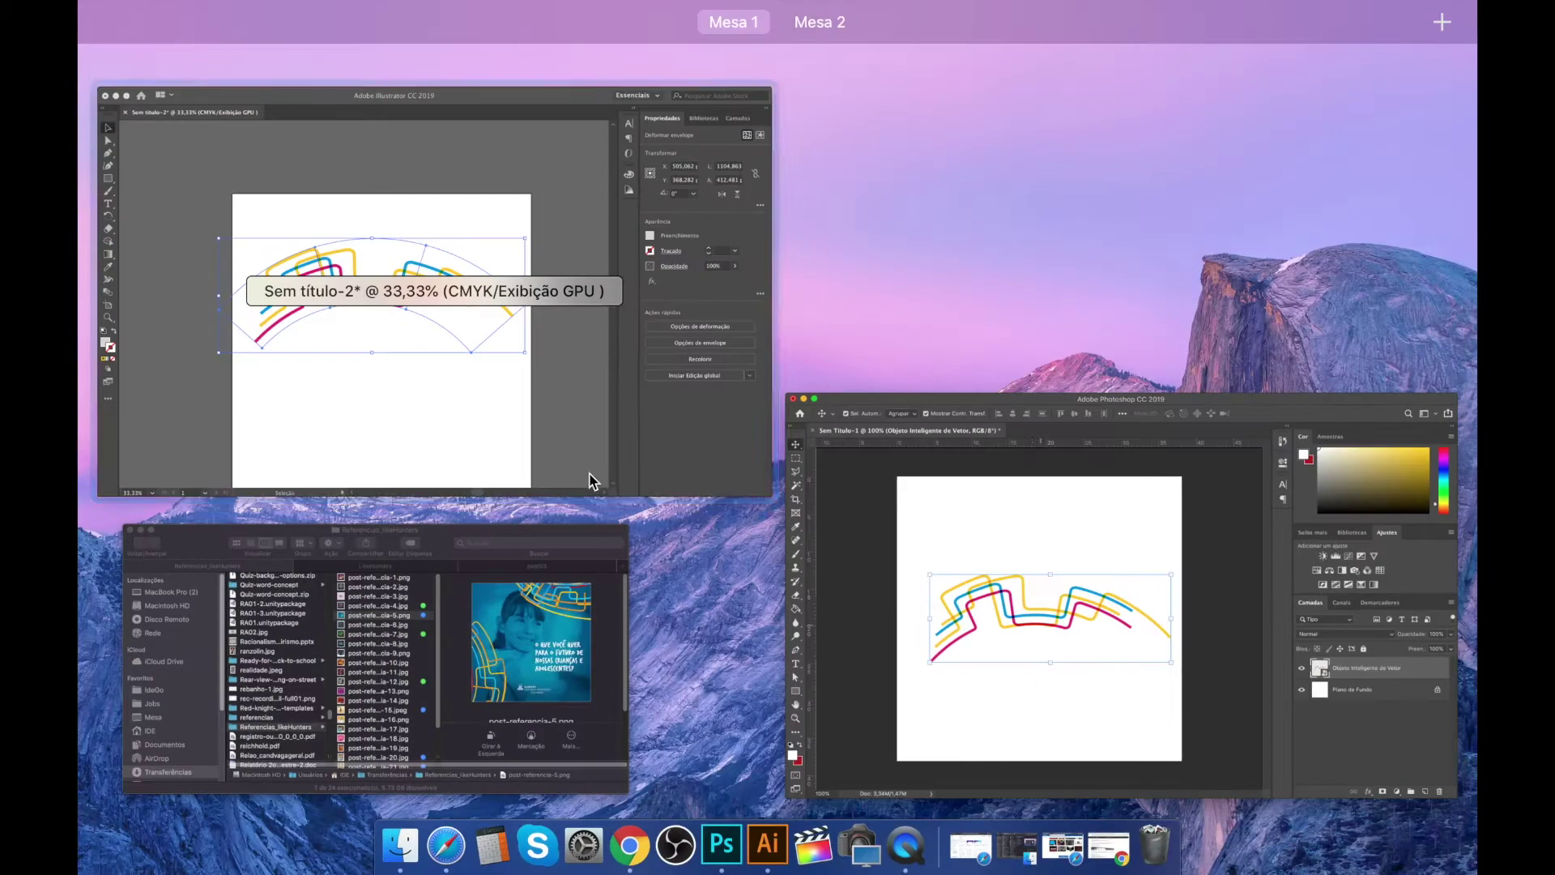
click(502, 400)
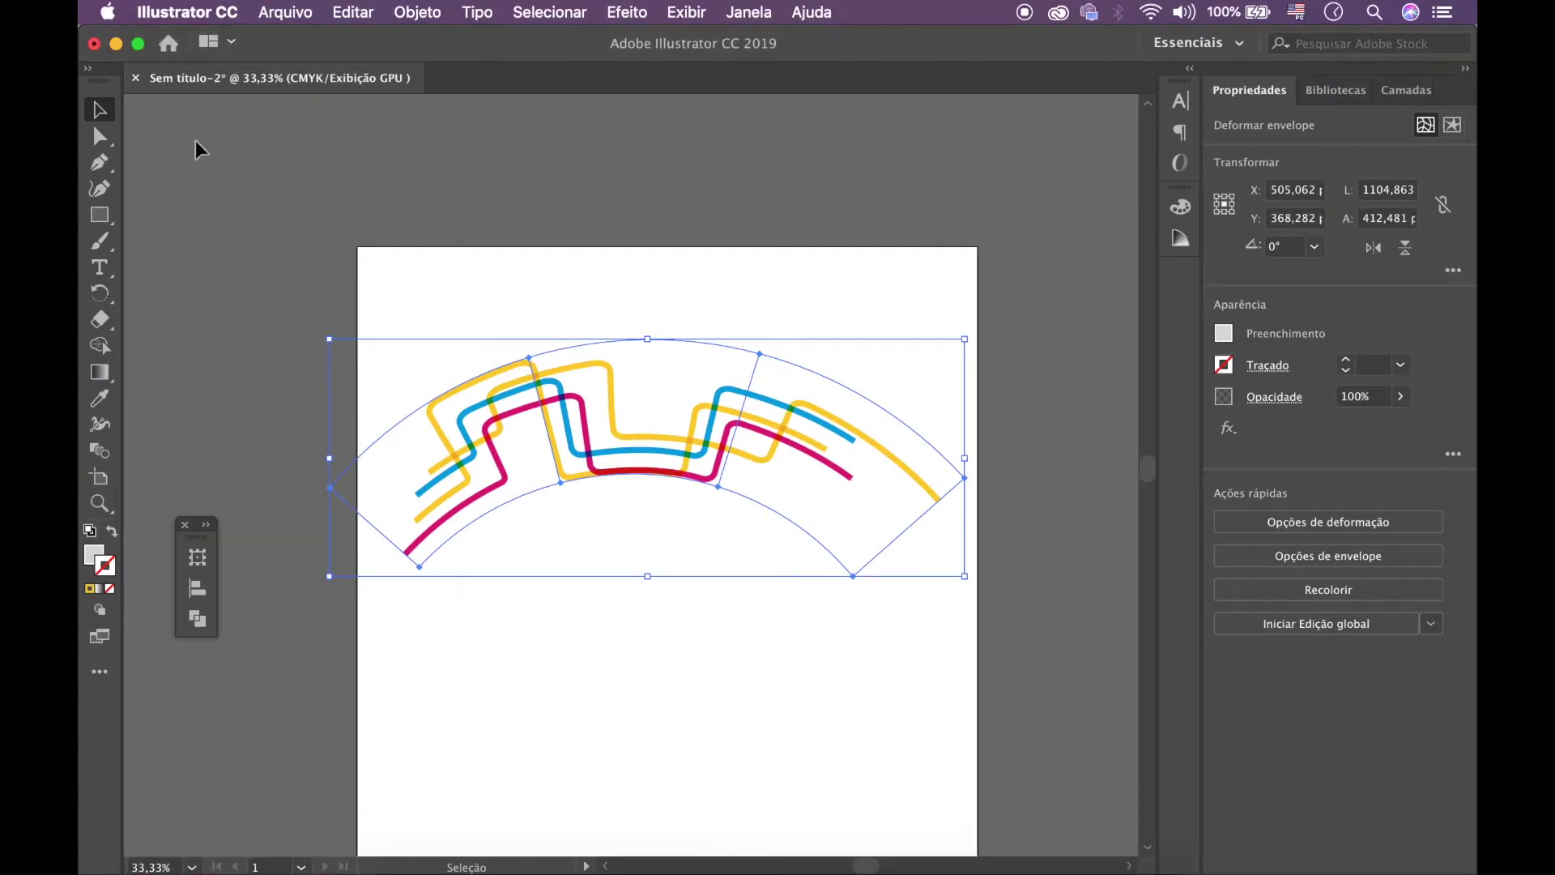
click(135, 77)
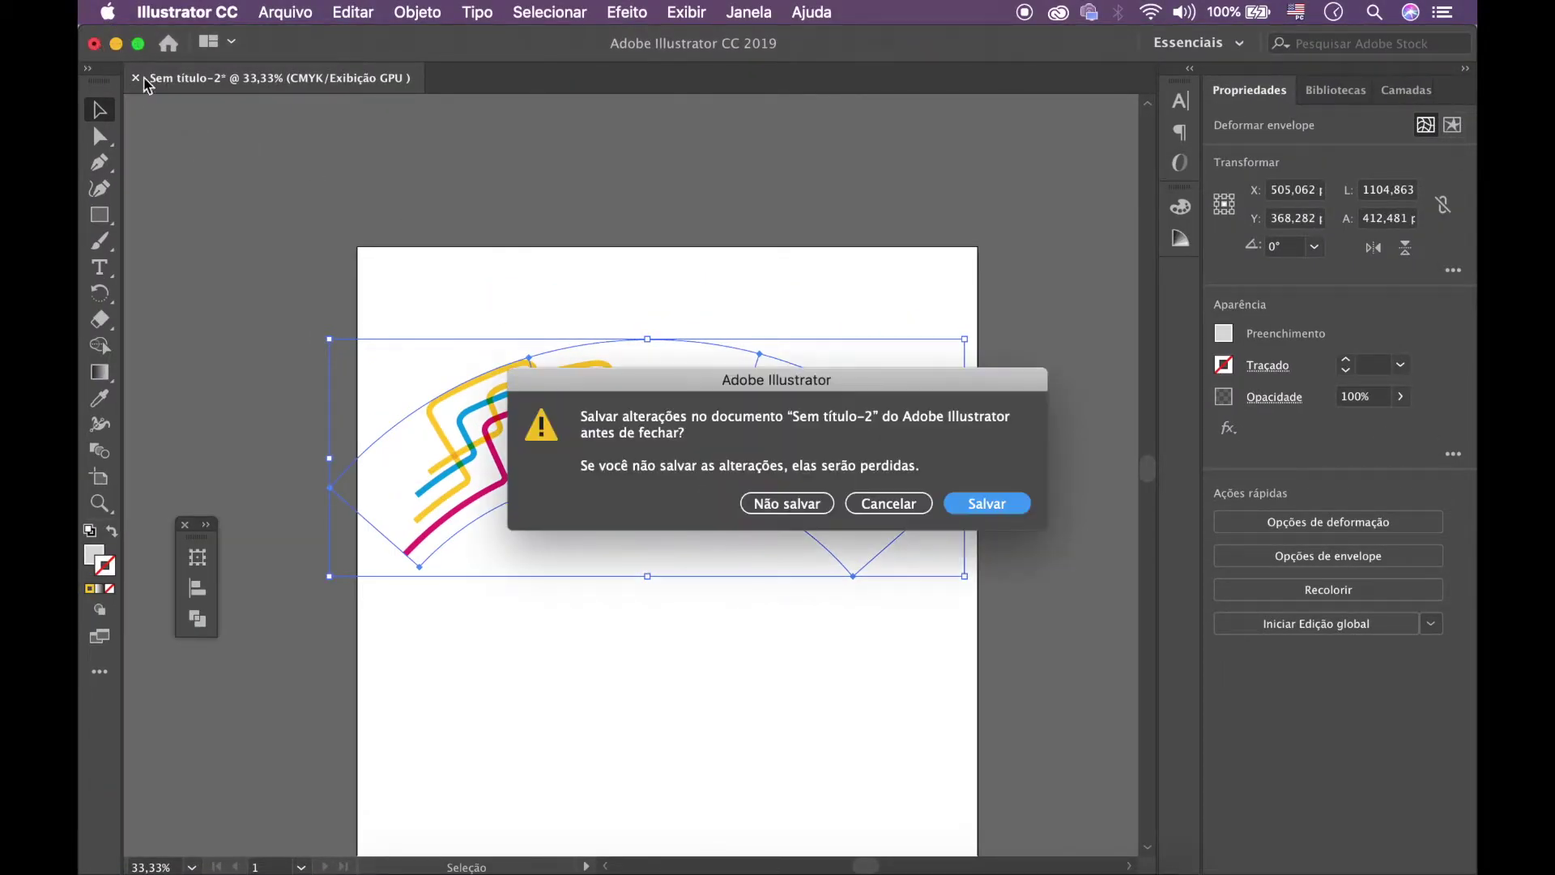
click(787, 504)
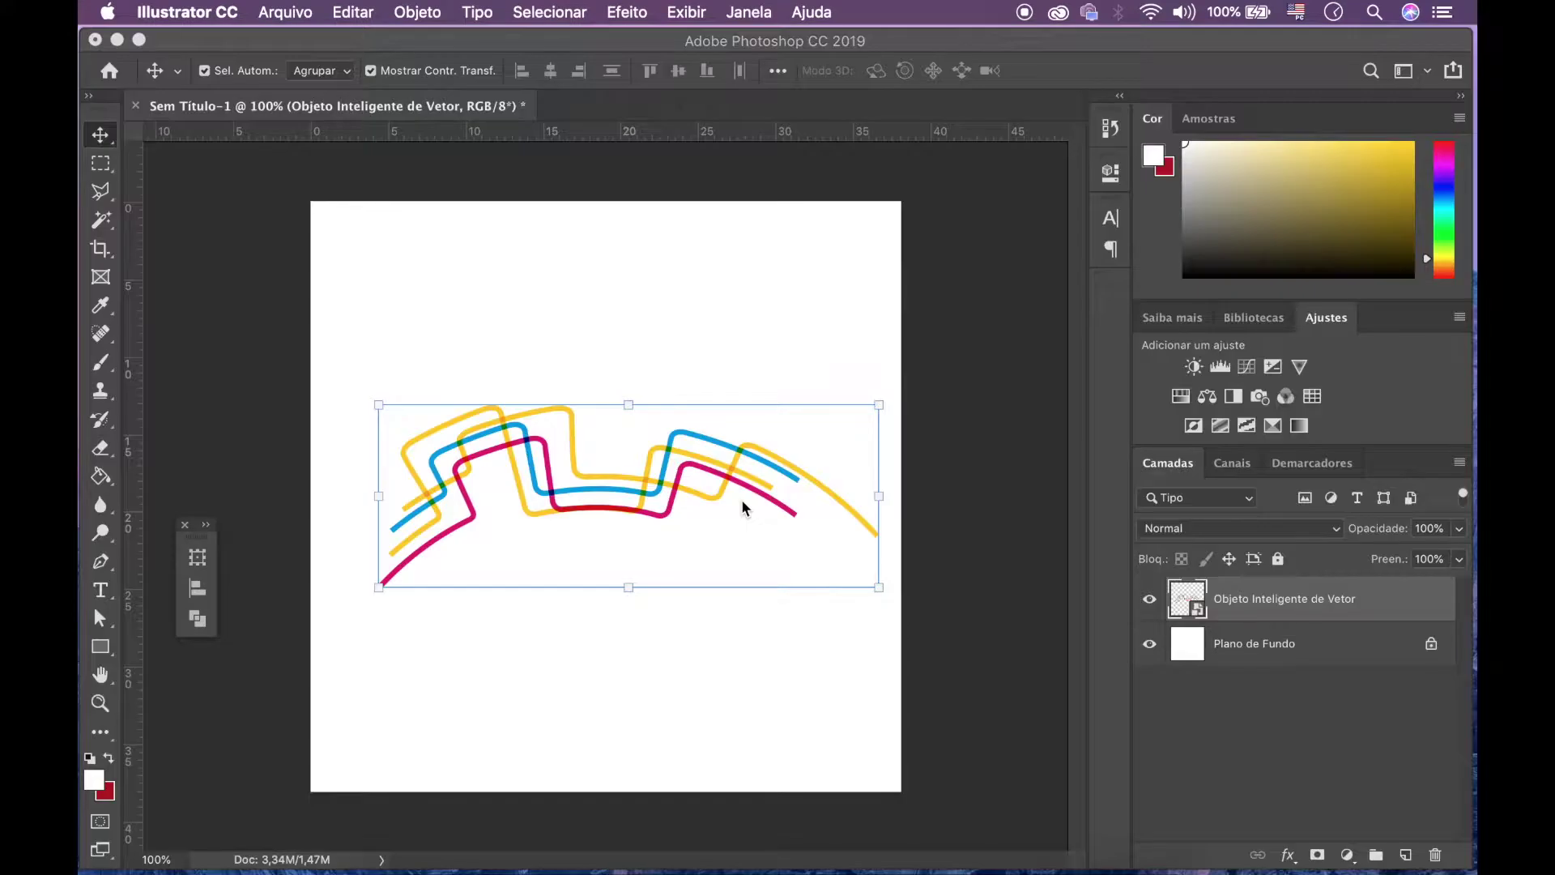
- Switch to Photoshop and rename the vector smart object layer as grafismos
click(937, 337)
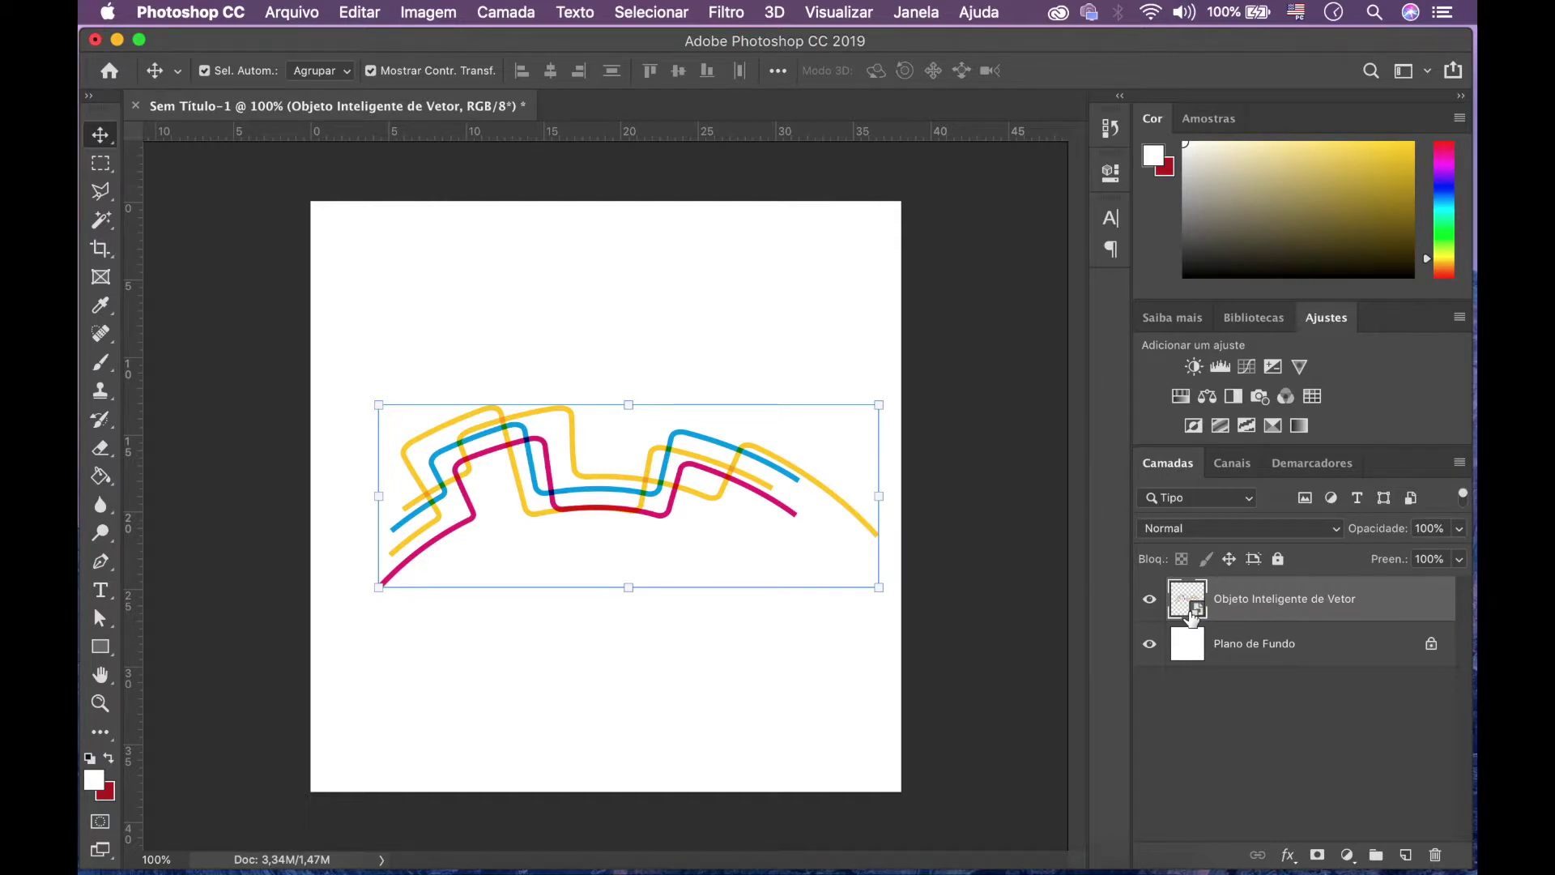
double_click(1256, 603)
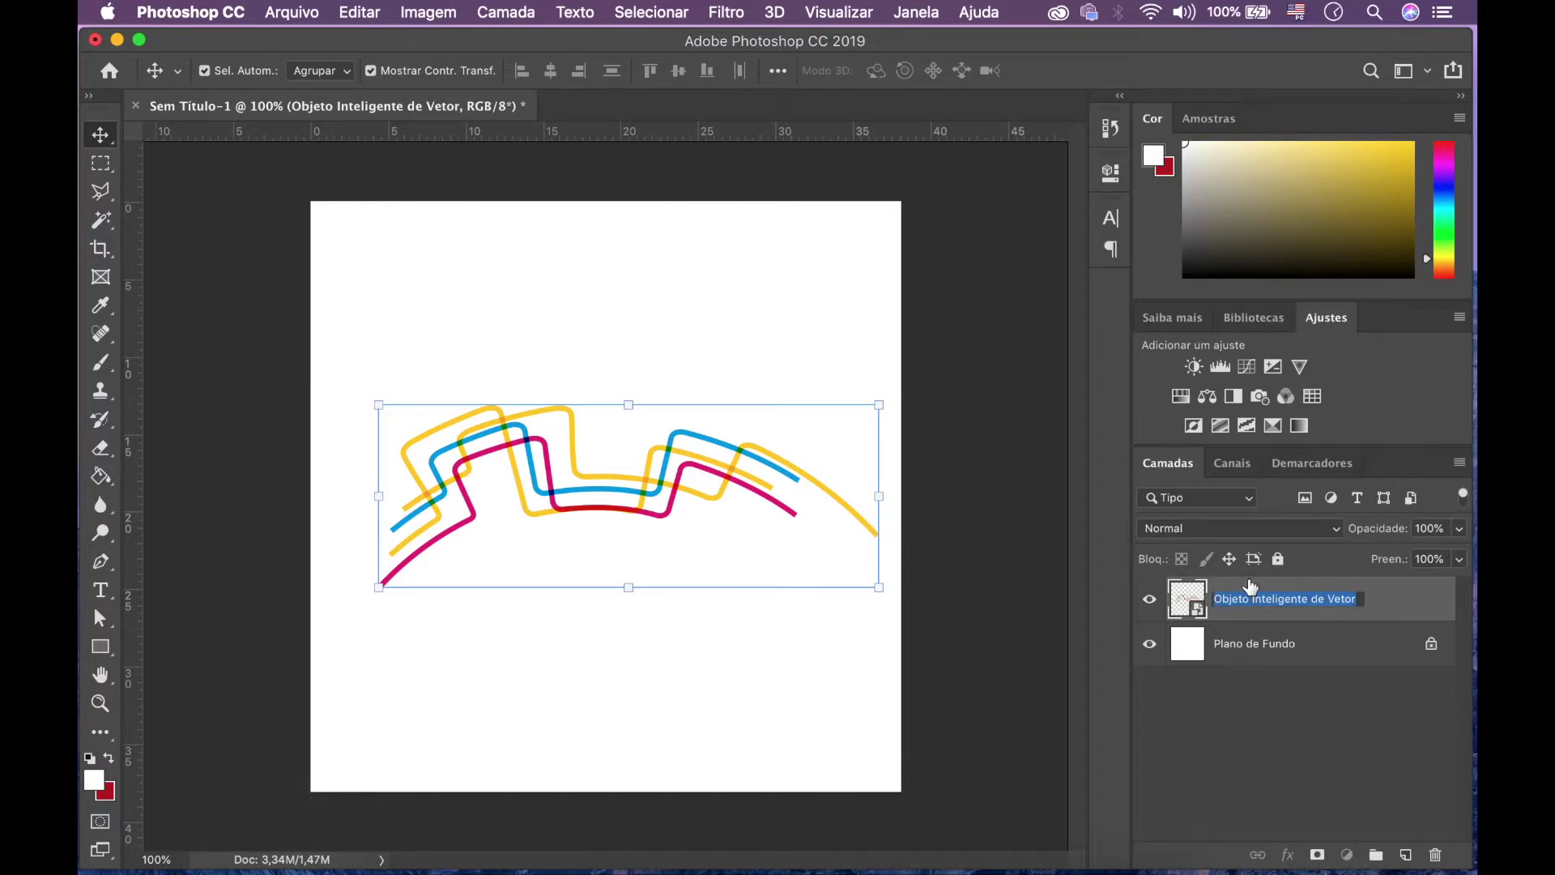
text(grafism)
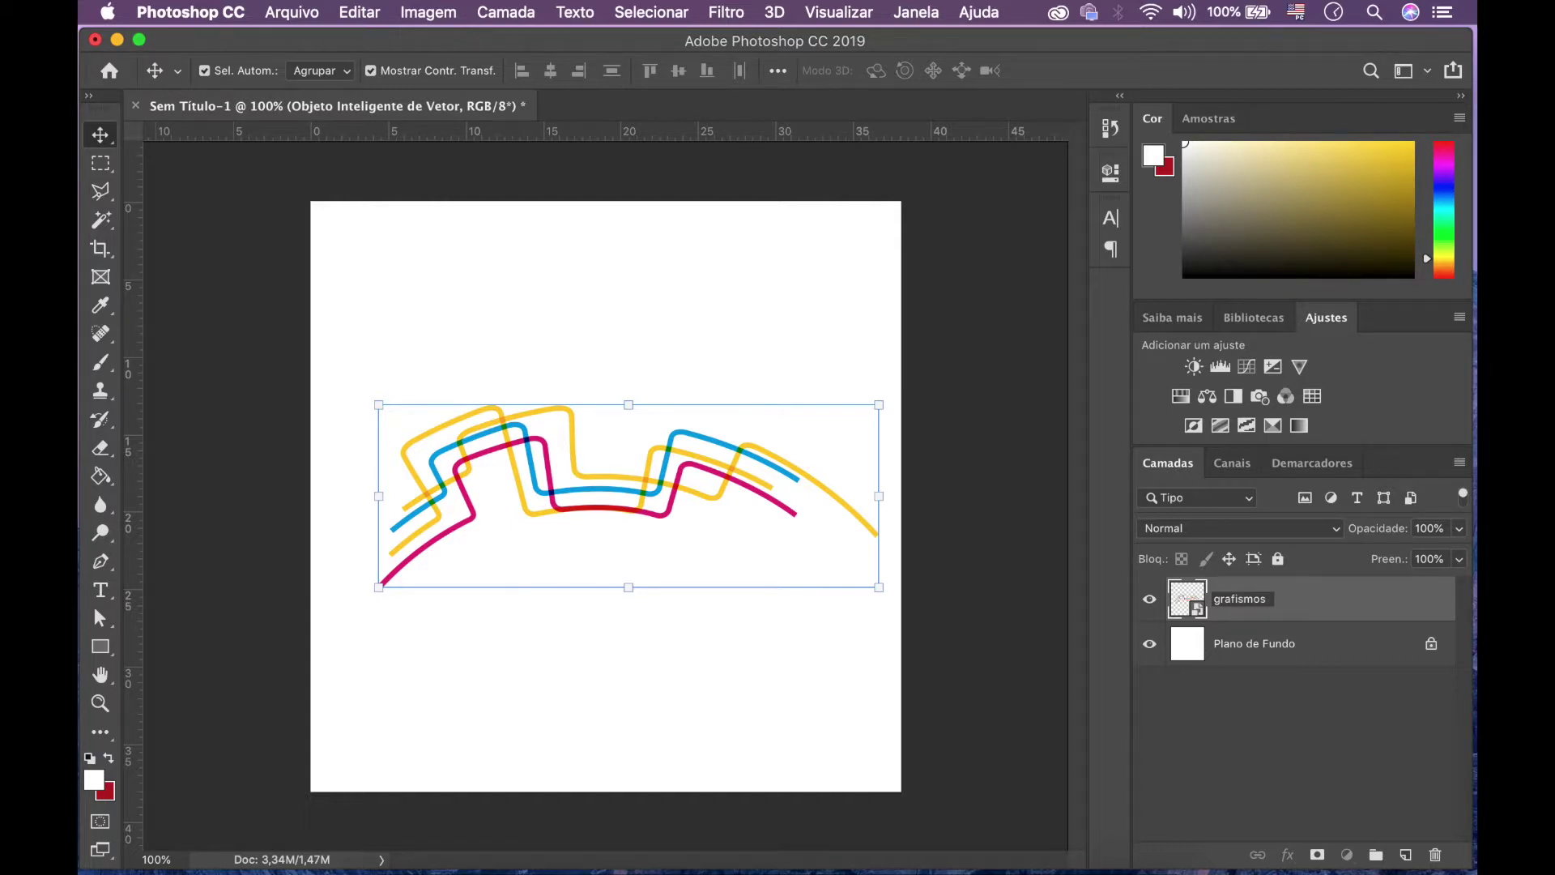
text(os)
key(Return)
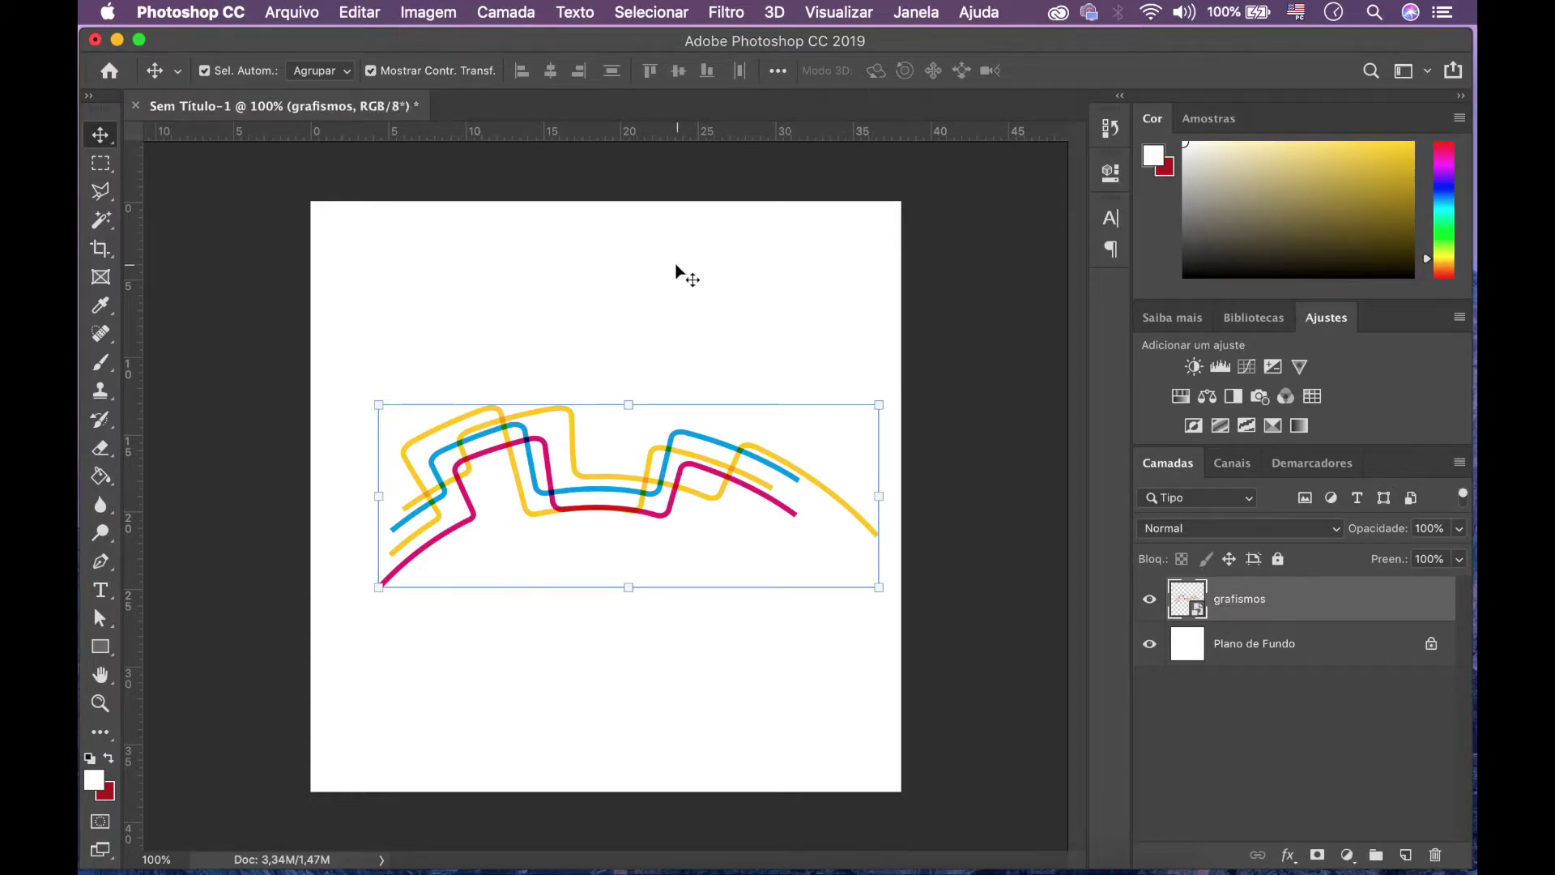
- Rotate the grafismos lines about 49° and move them into the canvas's lower-left corner
key(super+t)
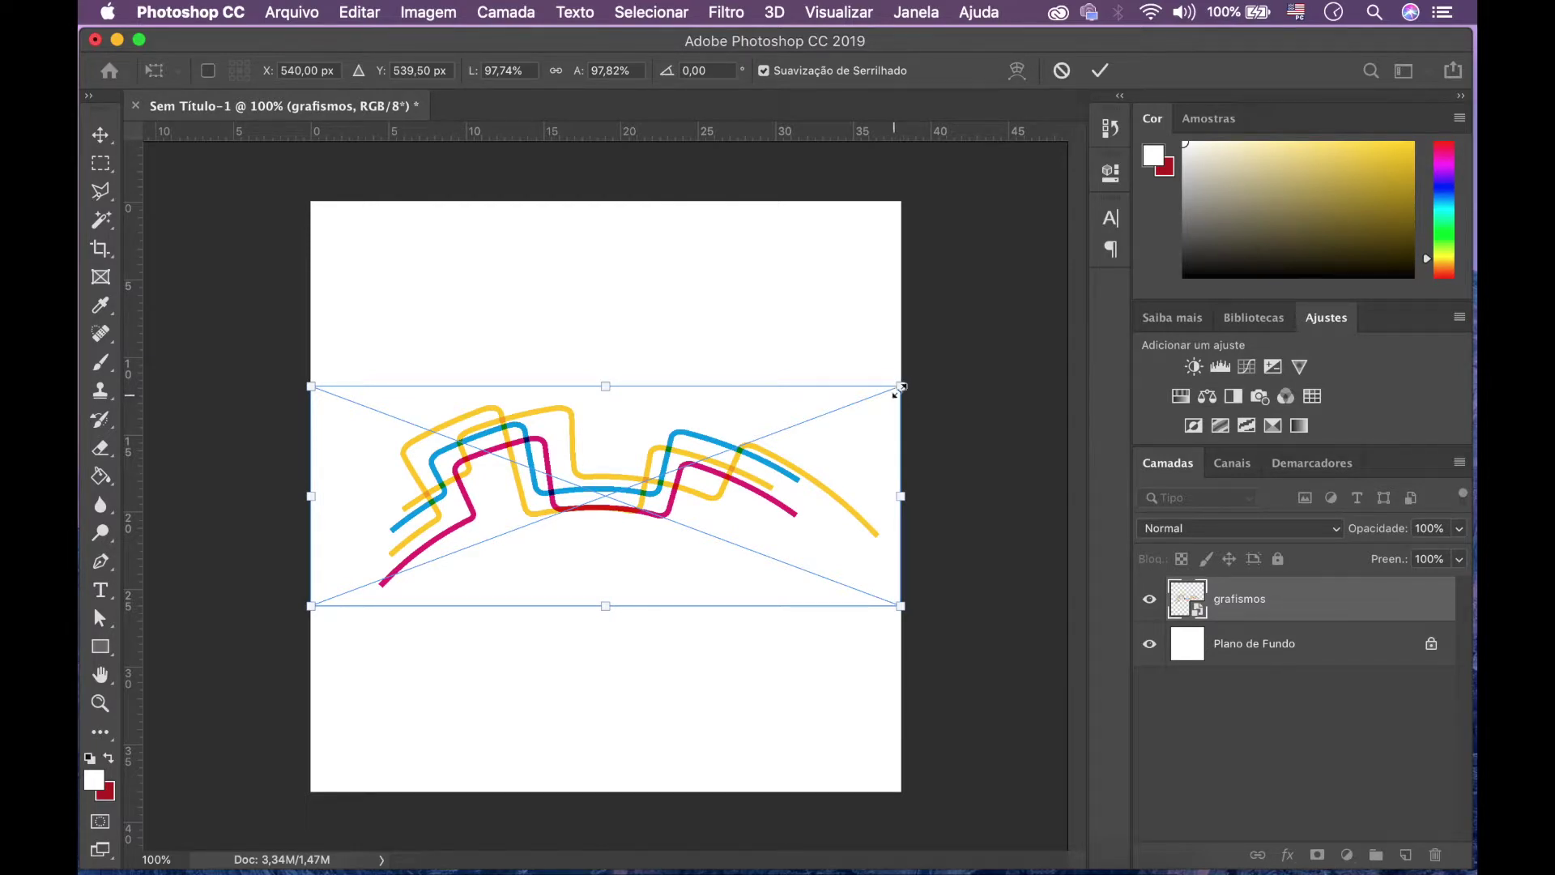
key(Return)
drag(656, 474, 458, 714)
drag(208, 603, 401, 418)
key(Escape)
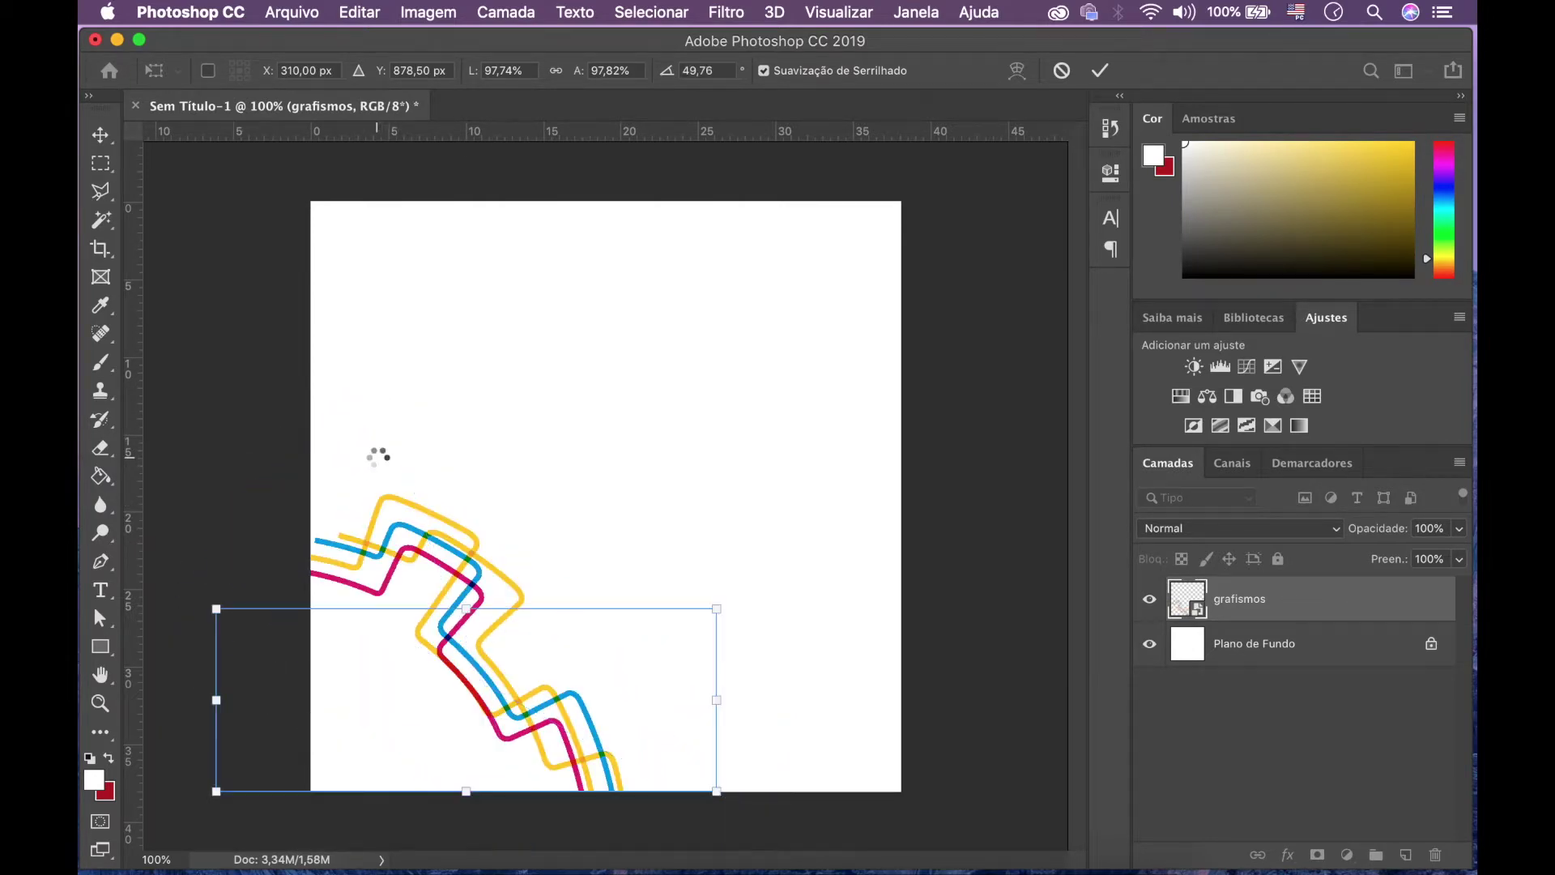
drag(461, 579, 393, 535)
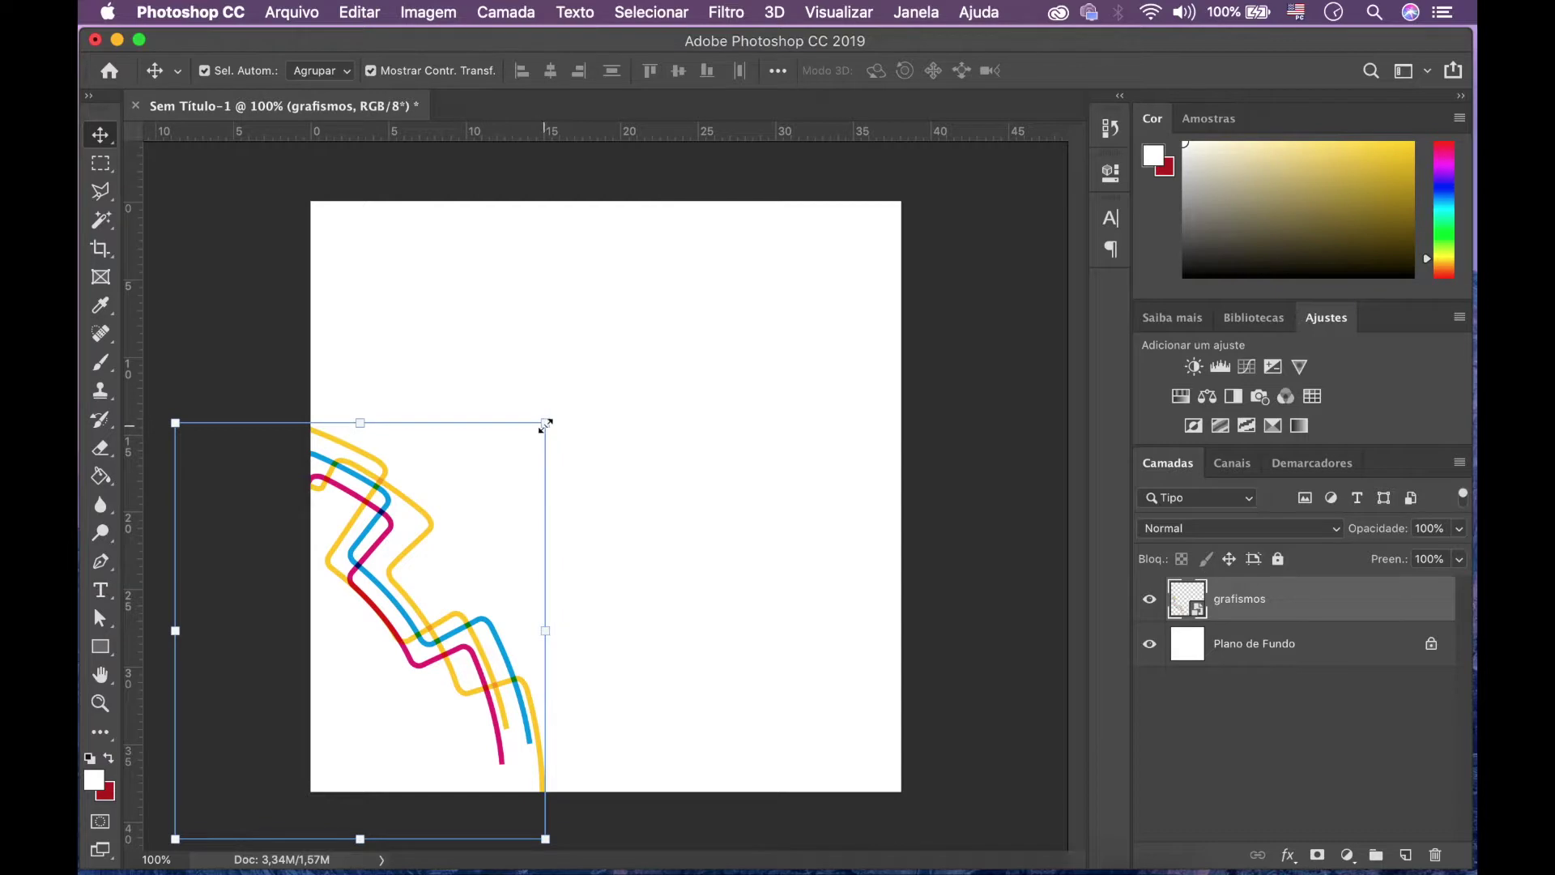
- Enlarge the grafismos lines to about 114% and shift them so they run off the canvas's left and bottom edges
key(super+t)
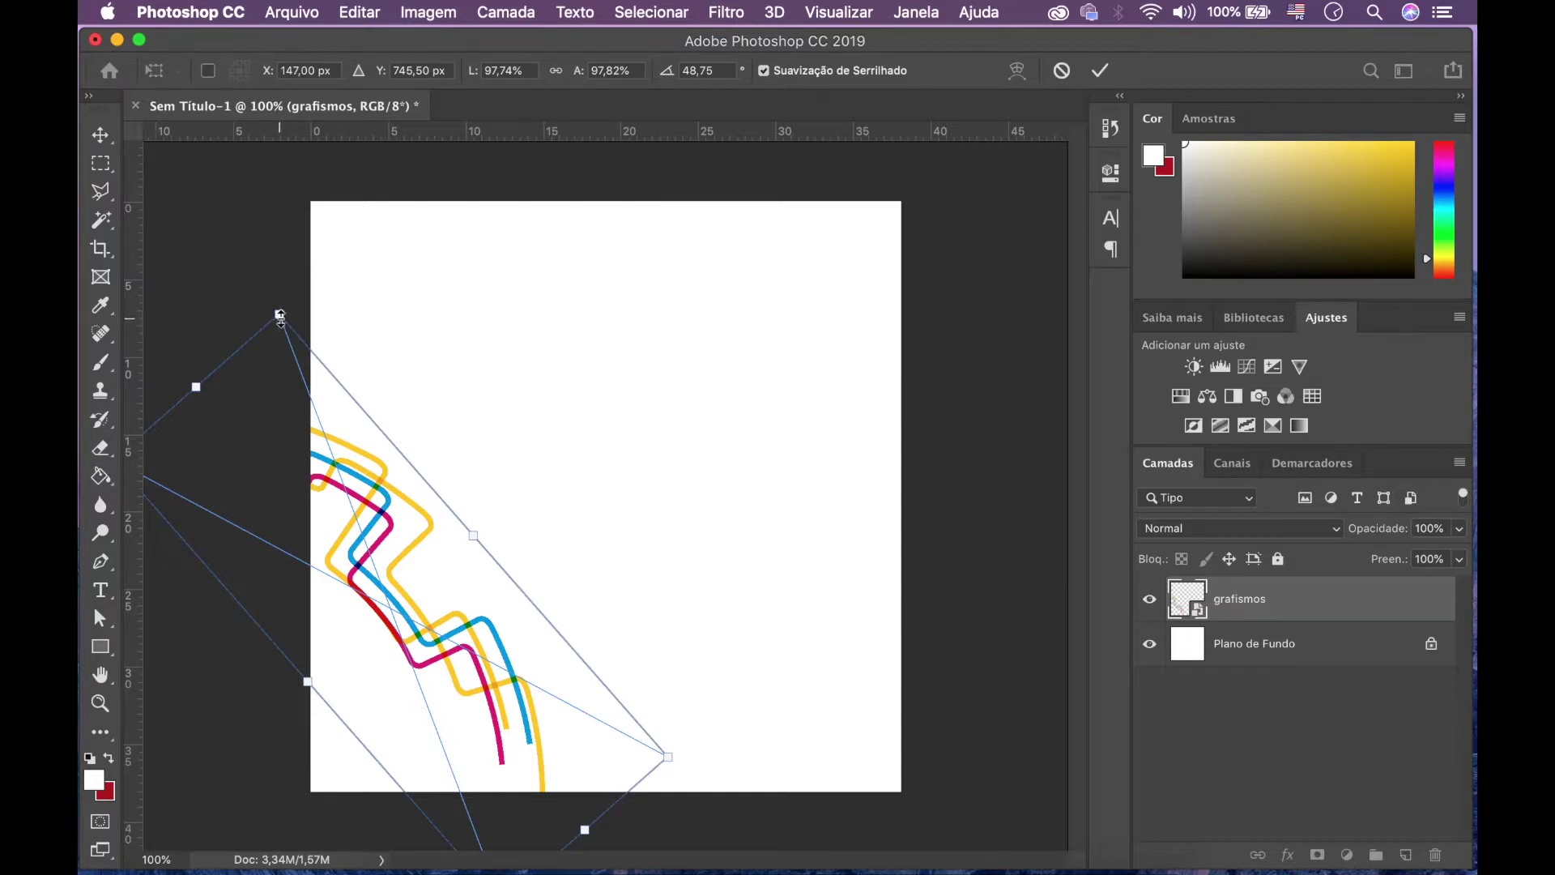
drag(279, 316, 277, 205)
drag(366, 455, 385, 562)
key(Return)
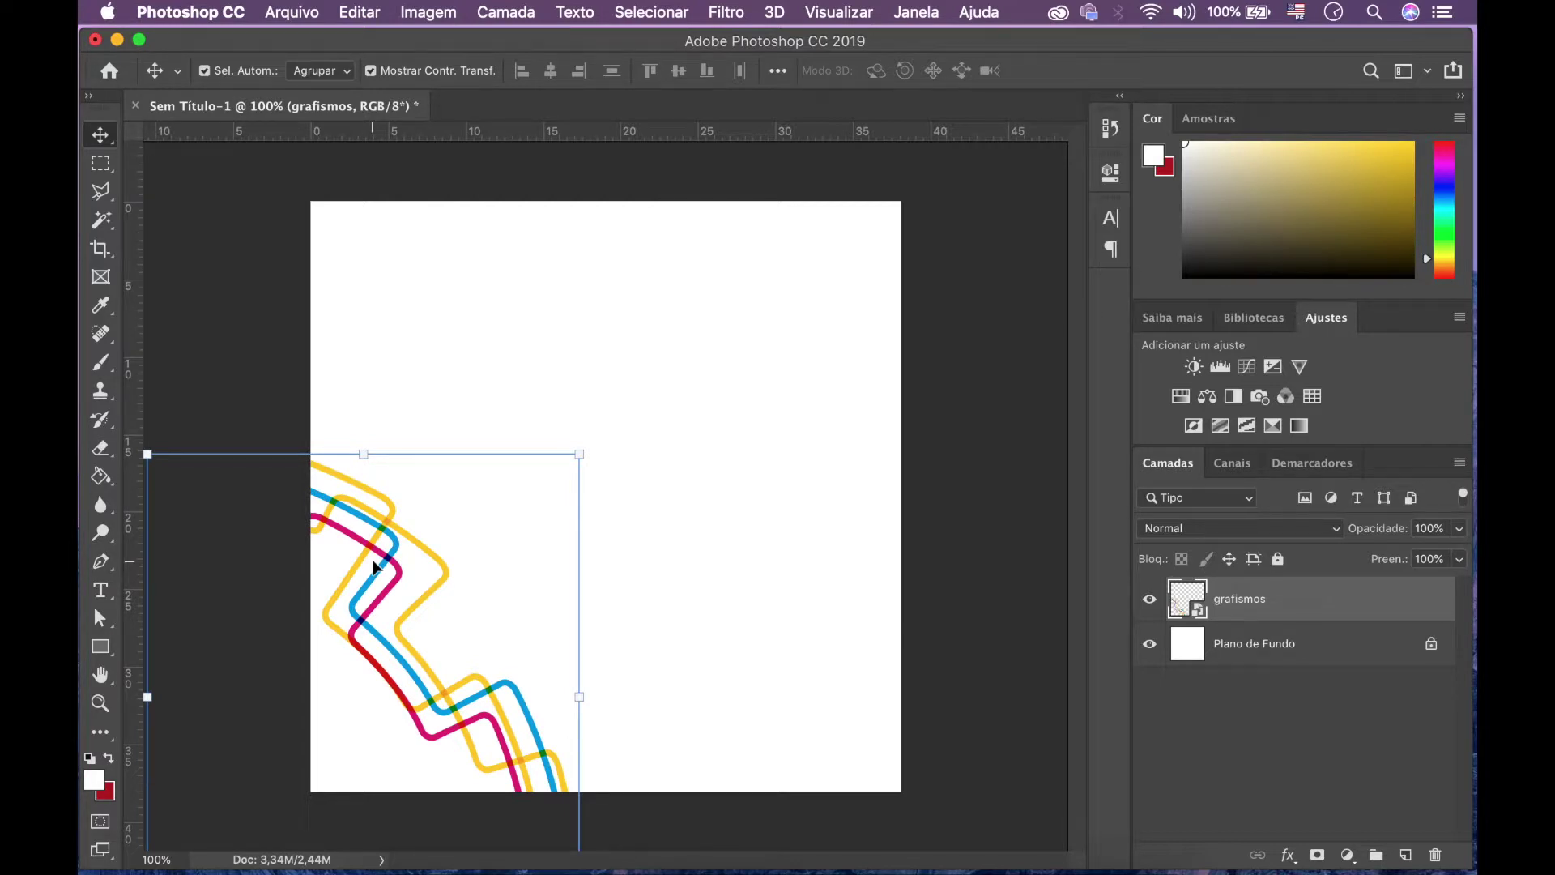
- Duplicate the grafismos layer and place the copy in the canvas's upper-right corner, rotated to about -131°
key(super+j)
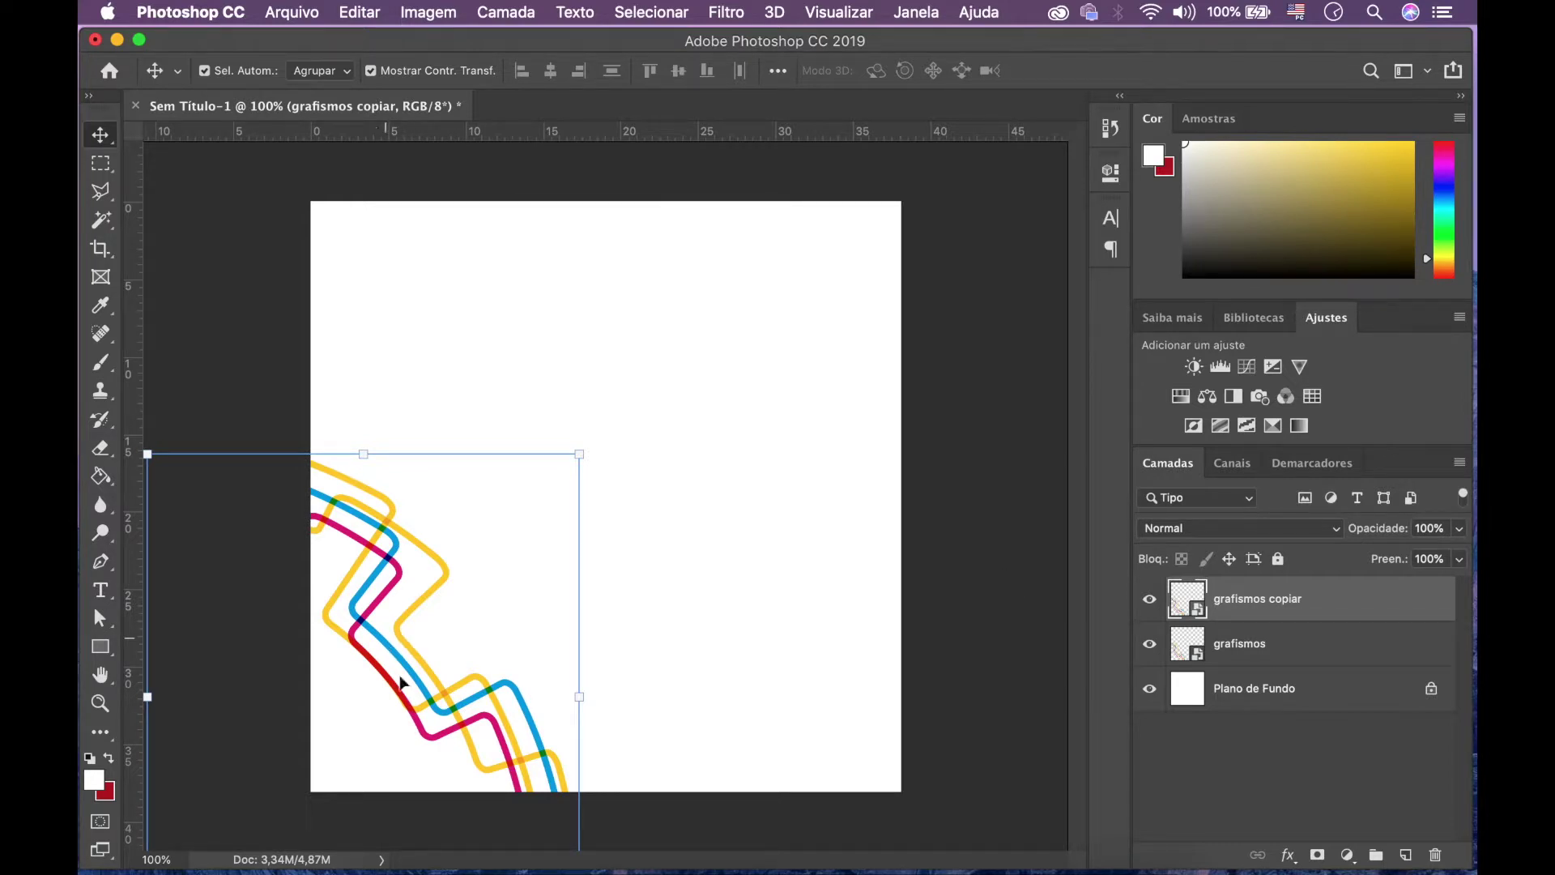
drag(430, 669, 702, 437)
key(ctrl+t)
drag(723, 192, 568, 551)
drag(664, 459, 824, 333)
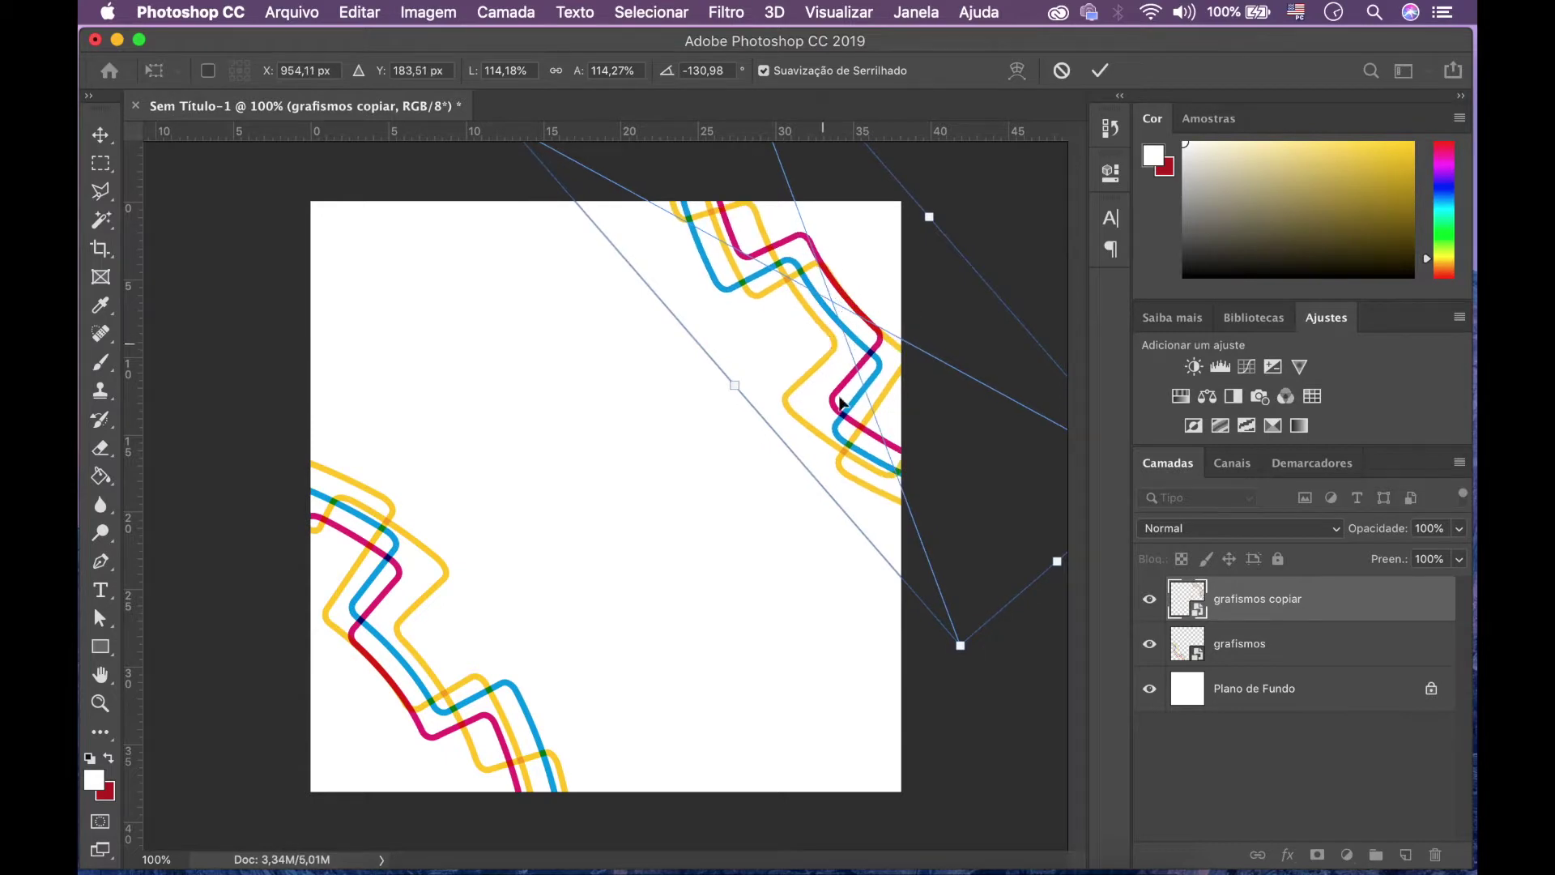
- Enlarge the copied lines to about 137% with a rotation of about -138°, and reposition them in the upper-right corner
drag(962, 680, 1065, 756)
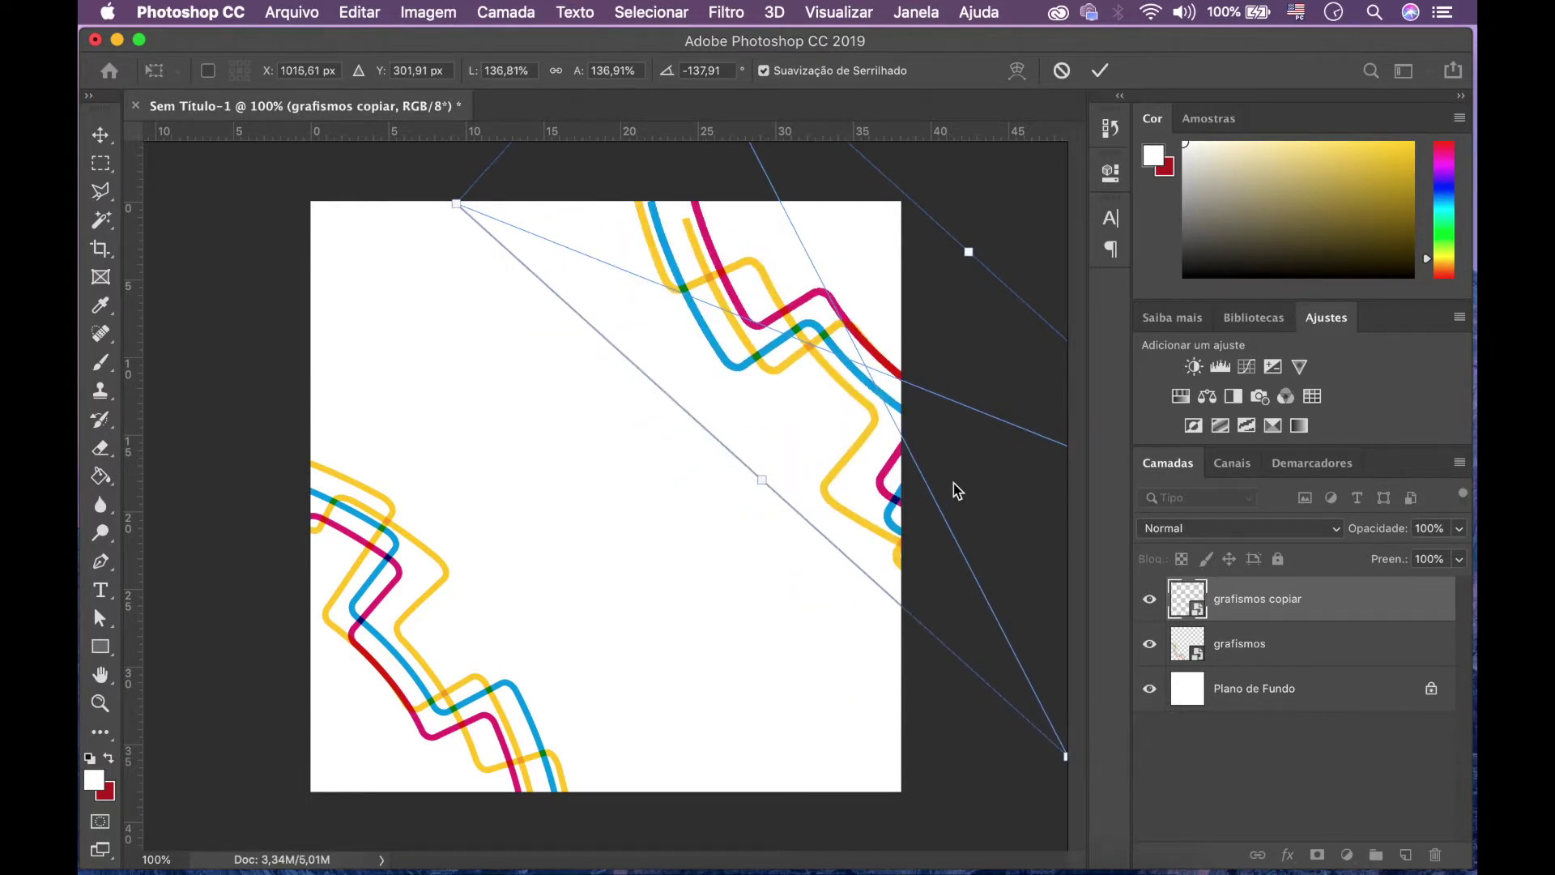
key(Return)
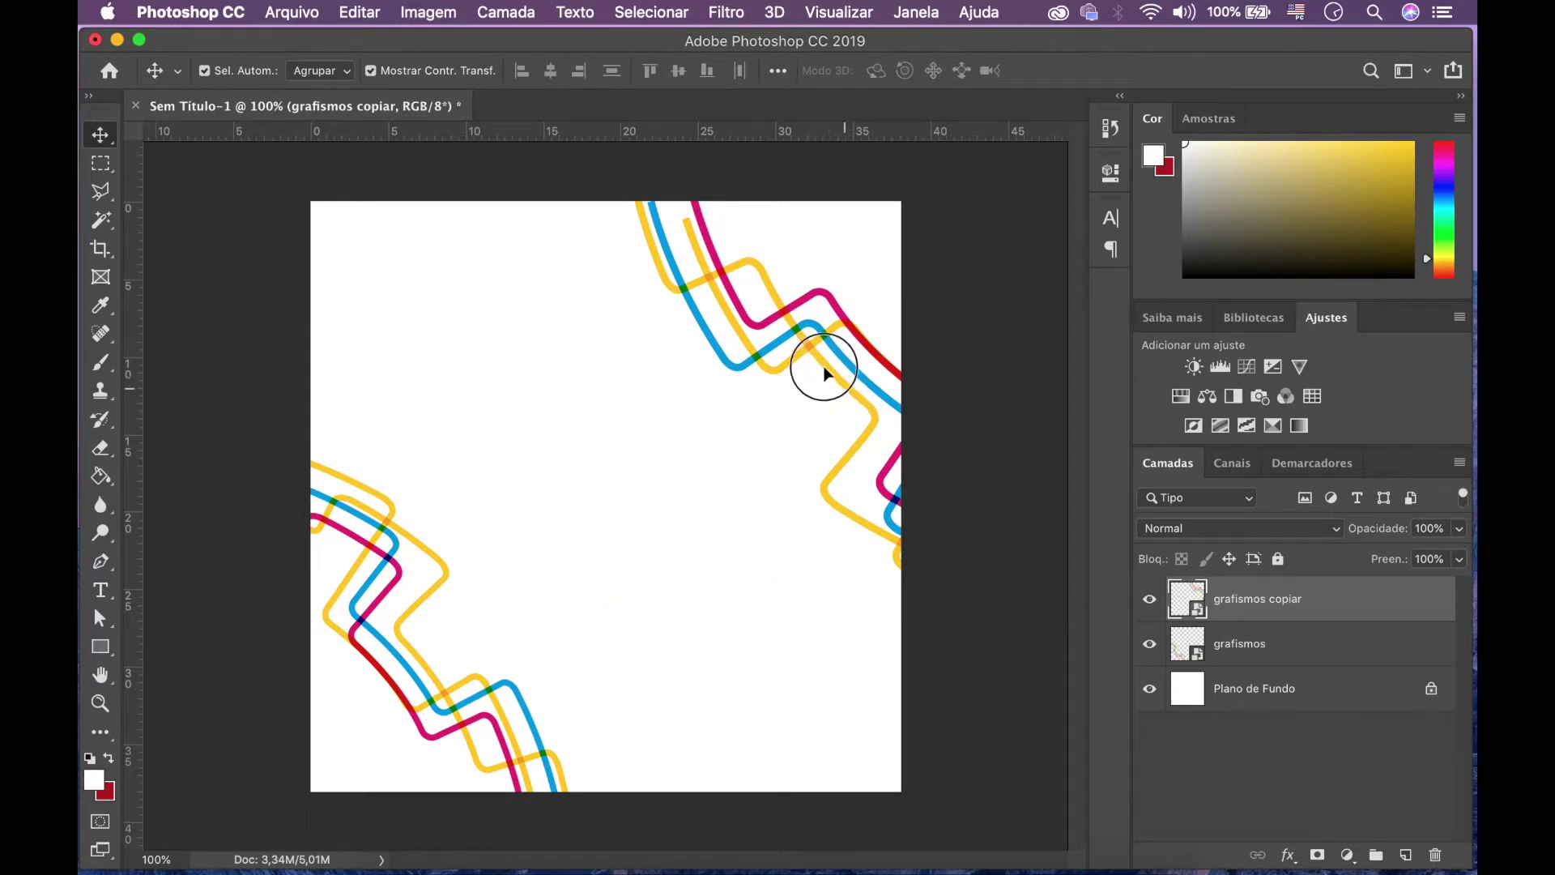
drag(818, 358, 816, 355)
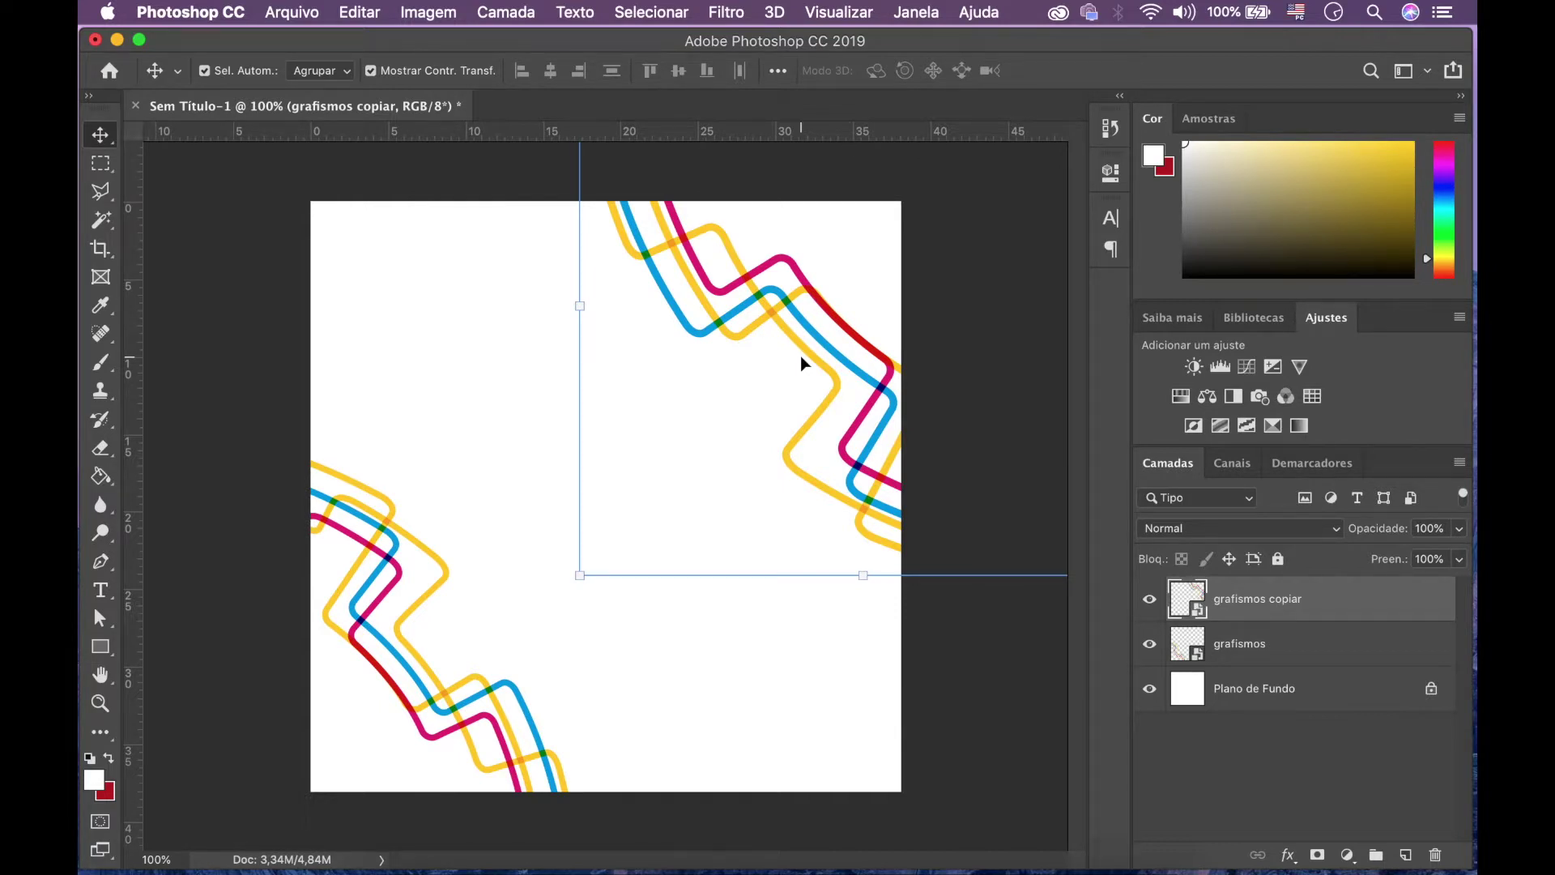
- Switch to Finder, preview exercicio-post03.jpg in the post03 folder, and place it in the Photoshop document
key(ctrl+Up)
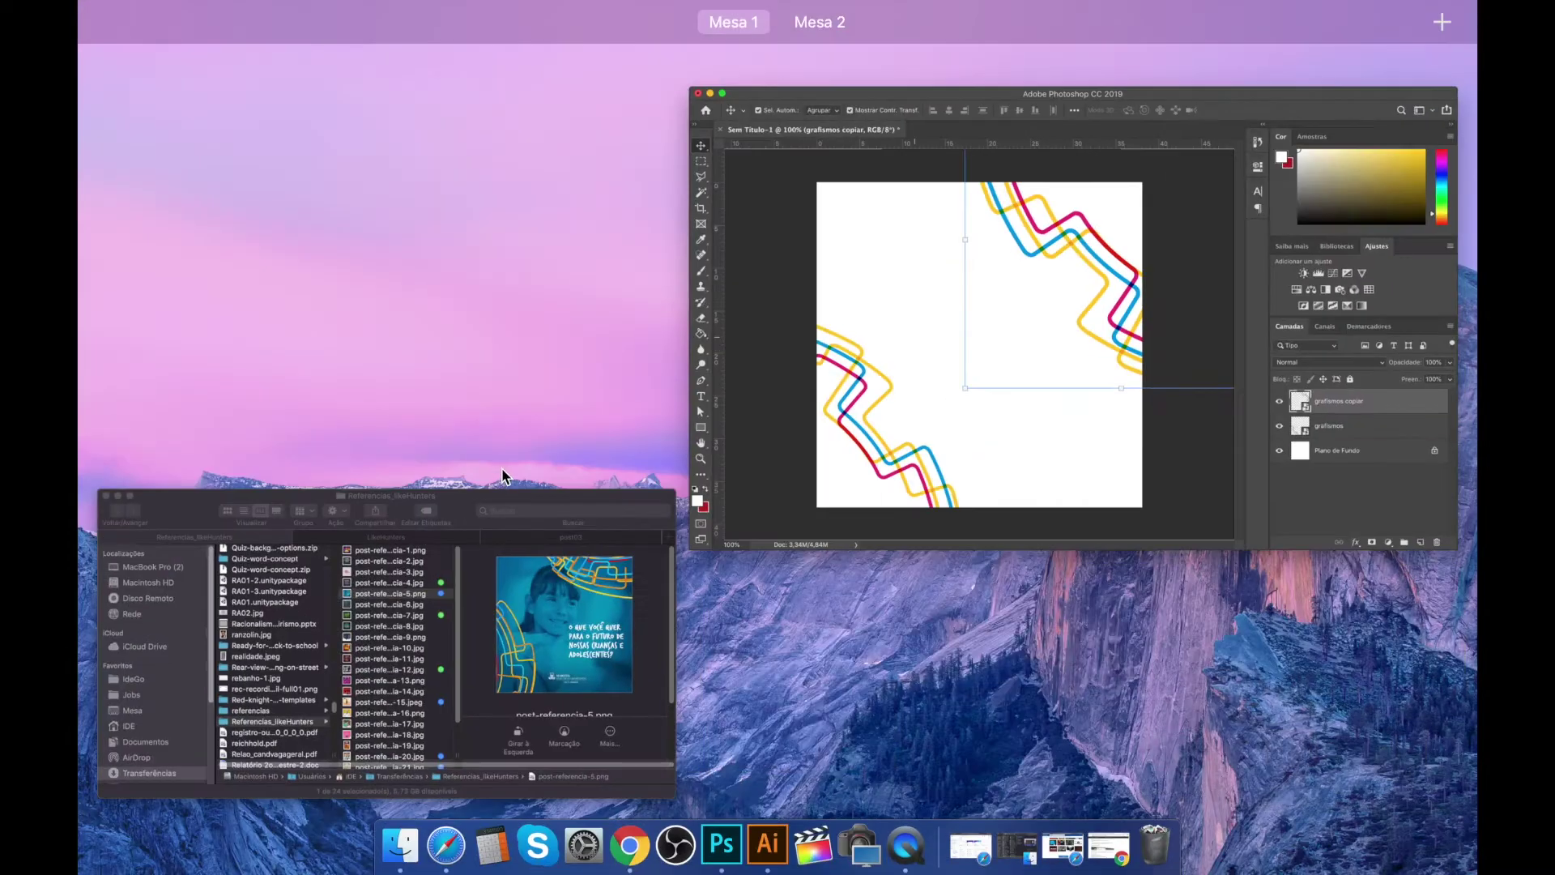
click(496, 603)
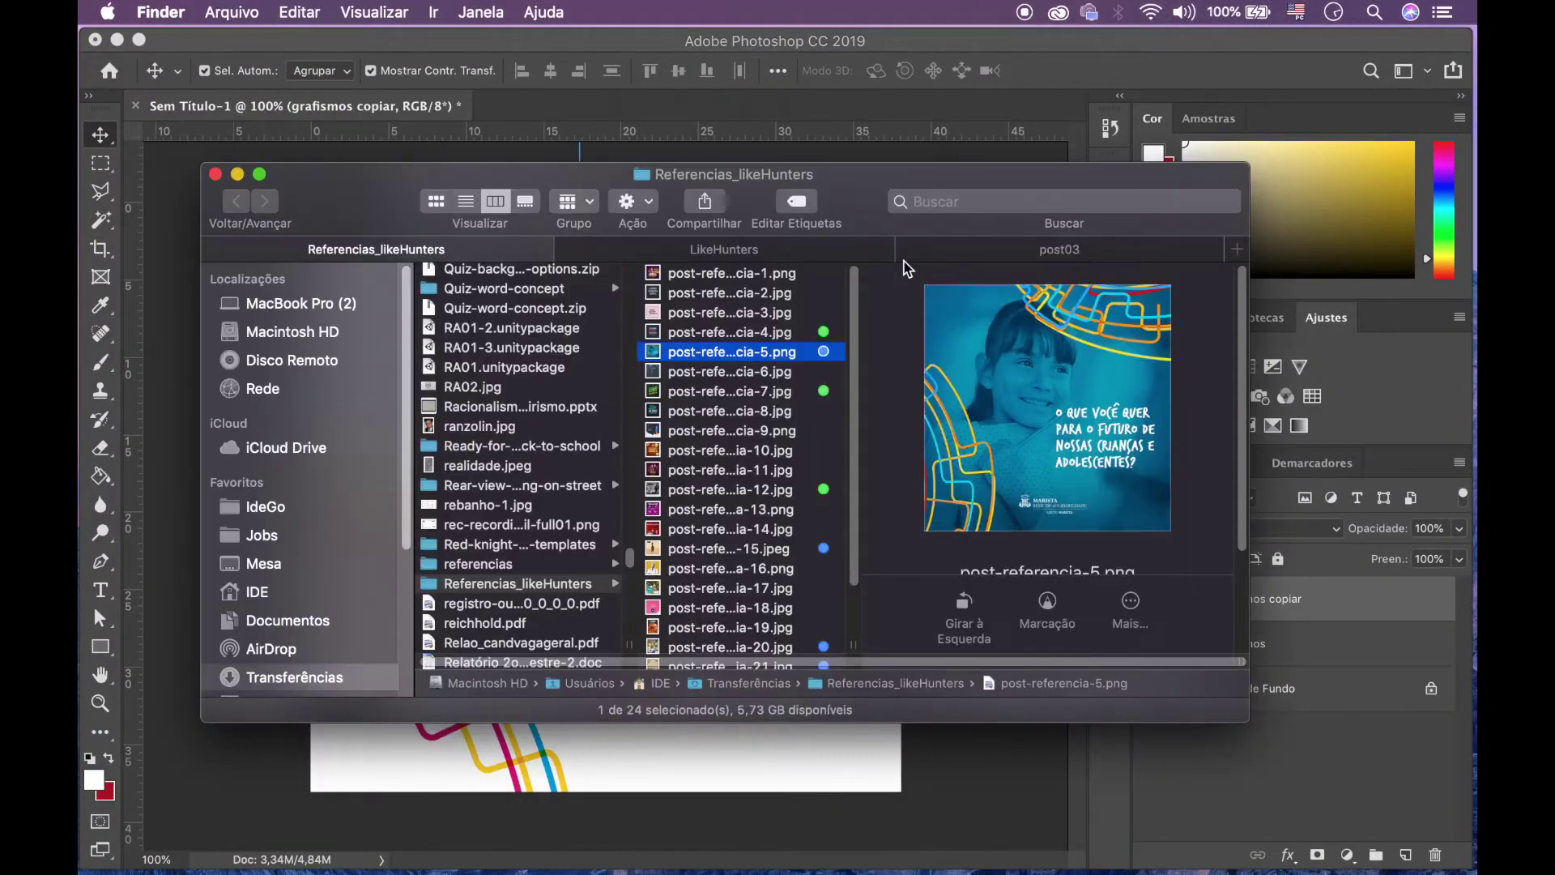
click(989, 250)
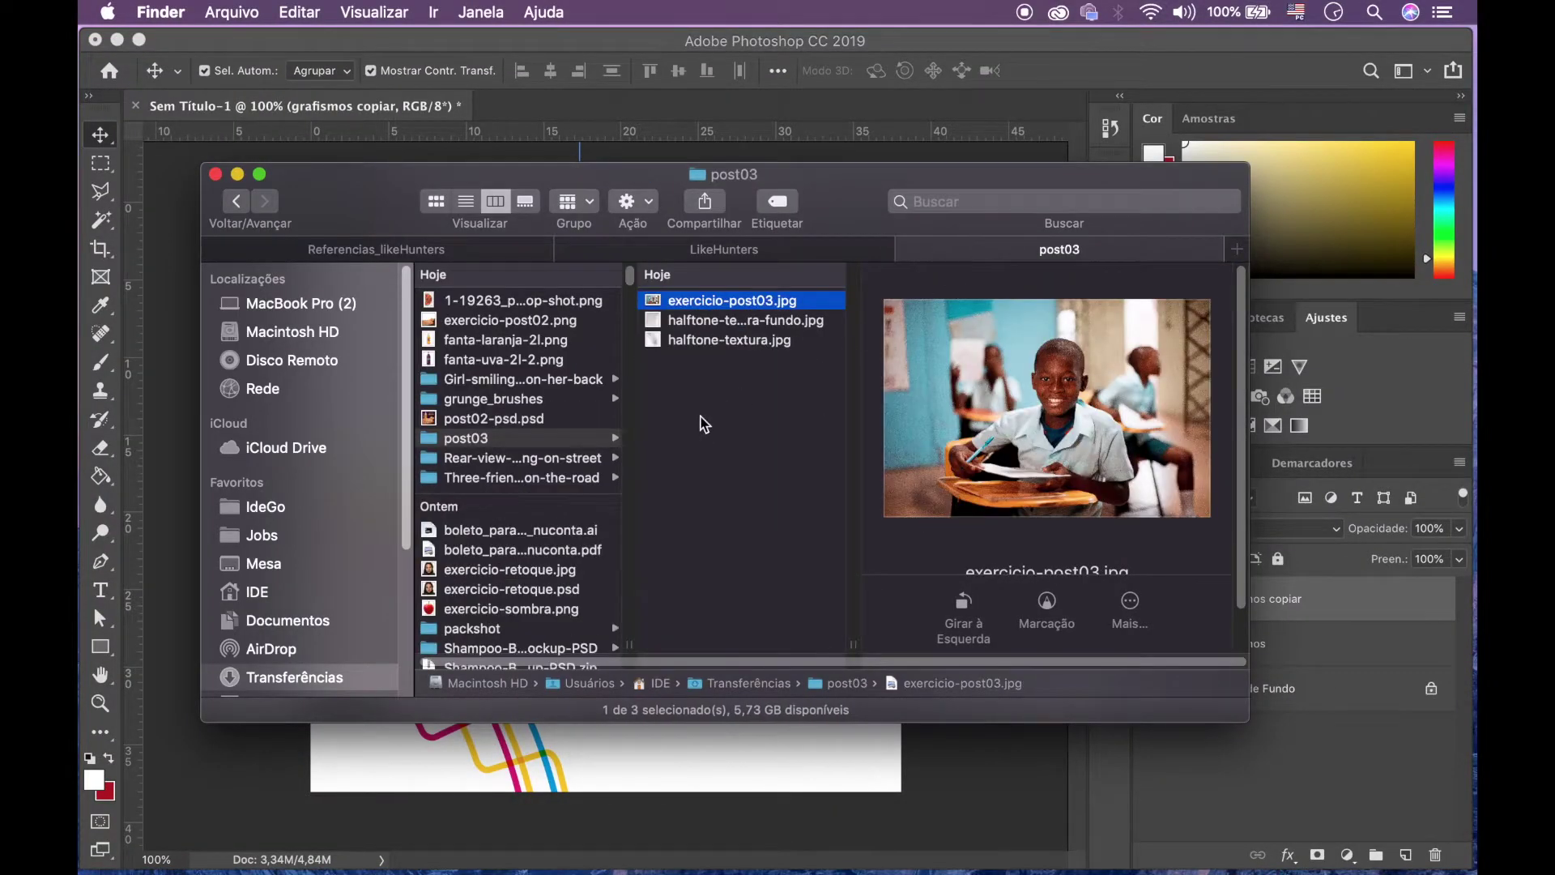
key(space)
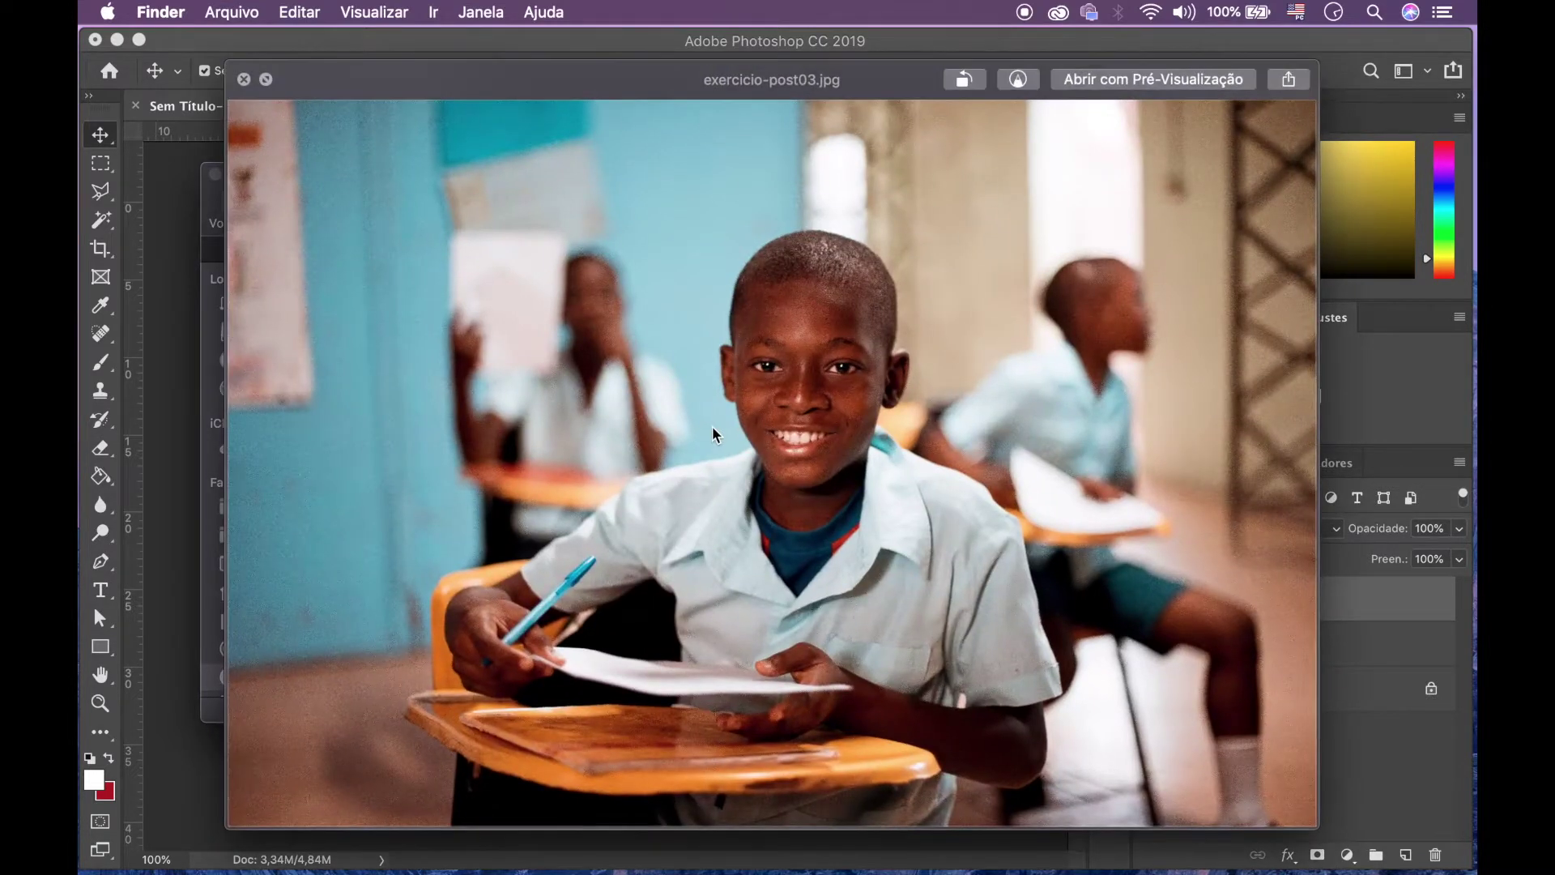
key(space)
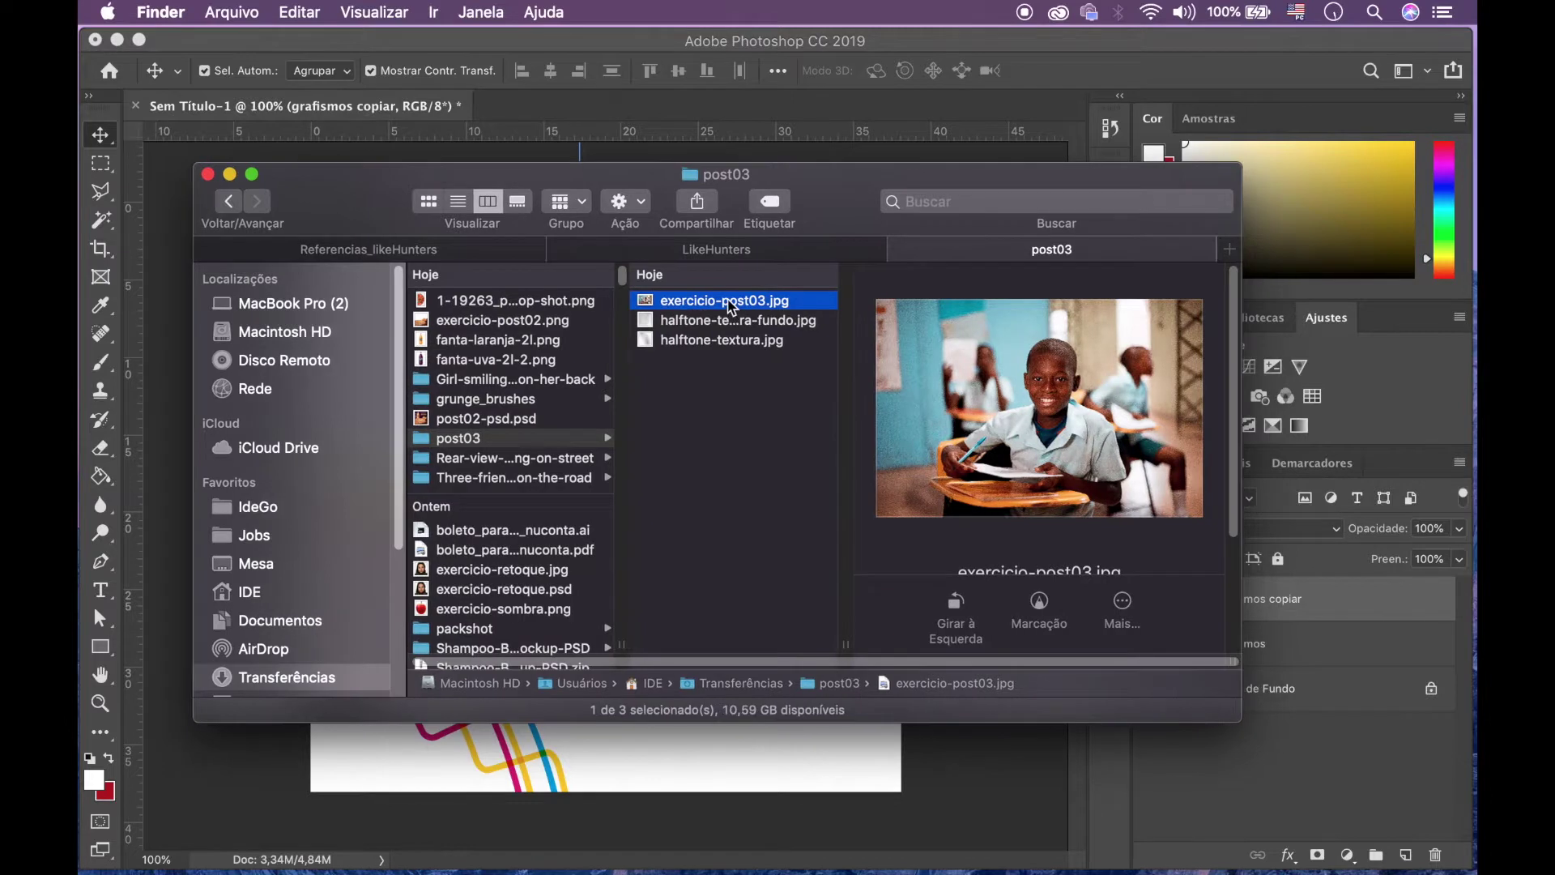
drag(729, 308, 626, 460)
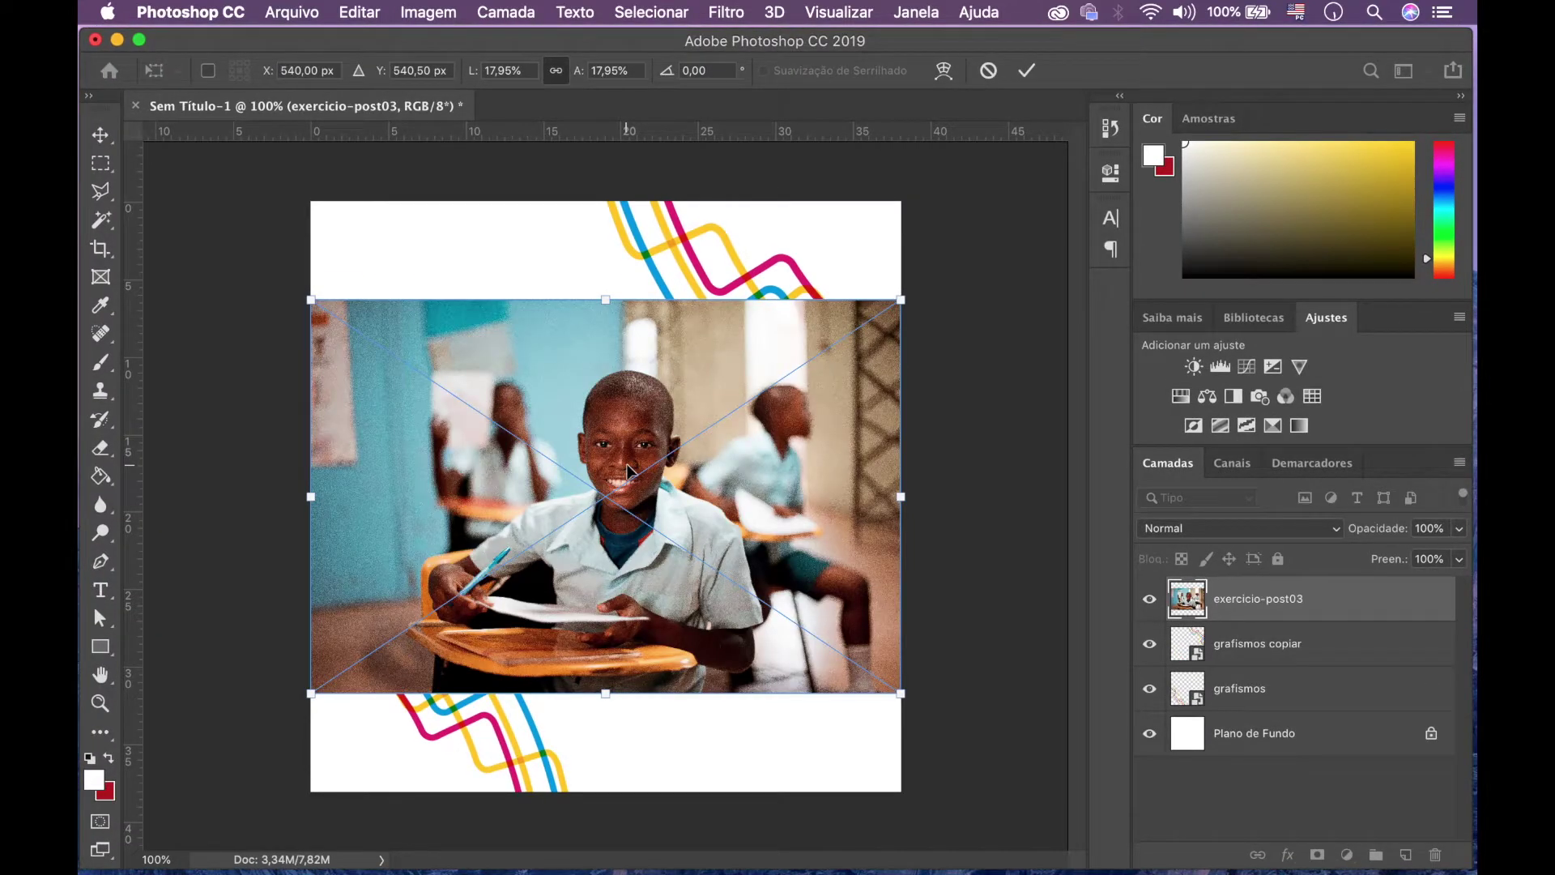
key(Return)
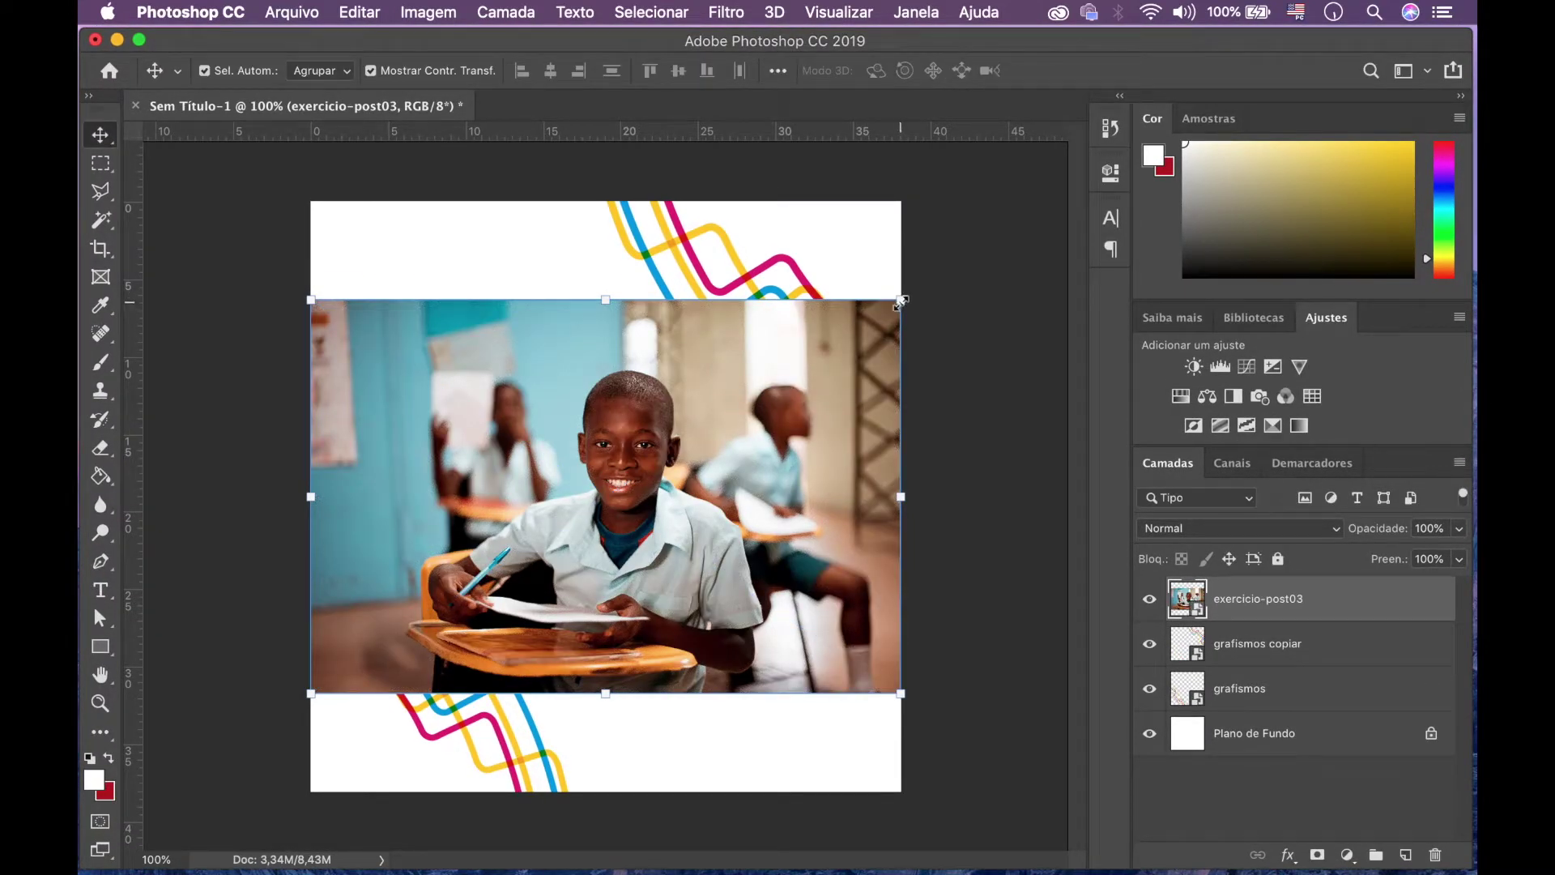
- Scale the photo to about 34% so it fills the canvas, and move its layer beneath both grafismos layers
drag(901, 301, 1158, 115)
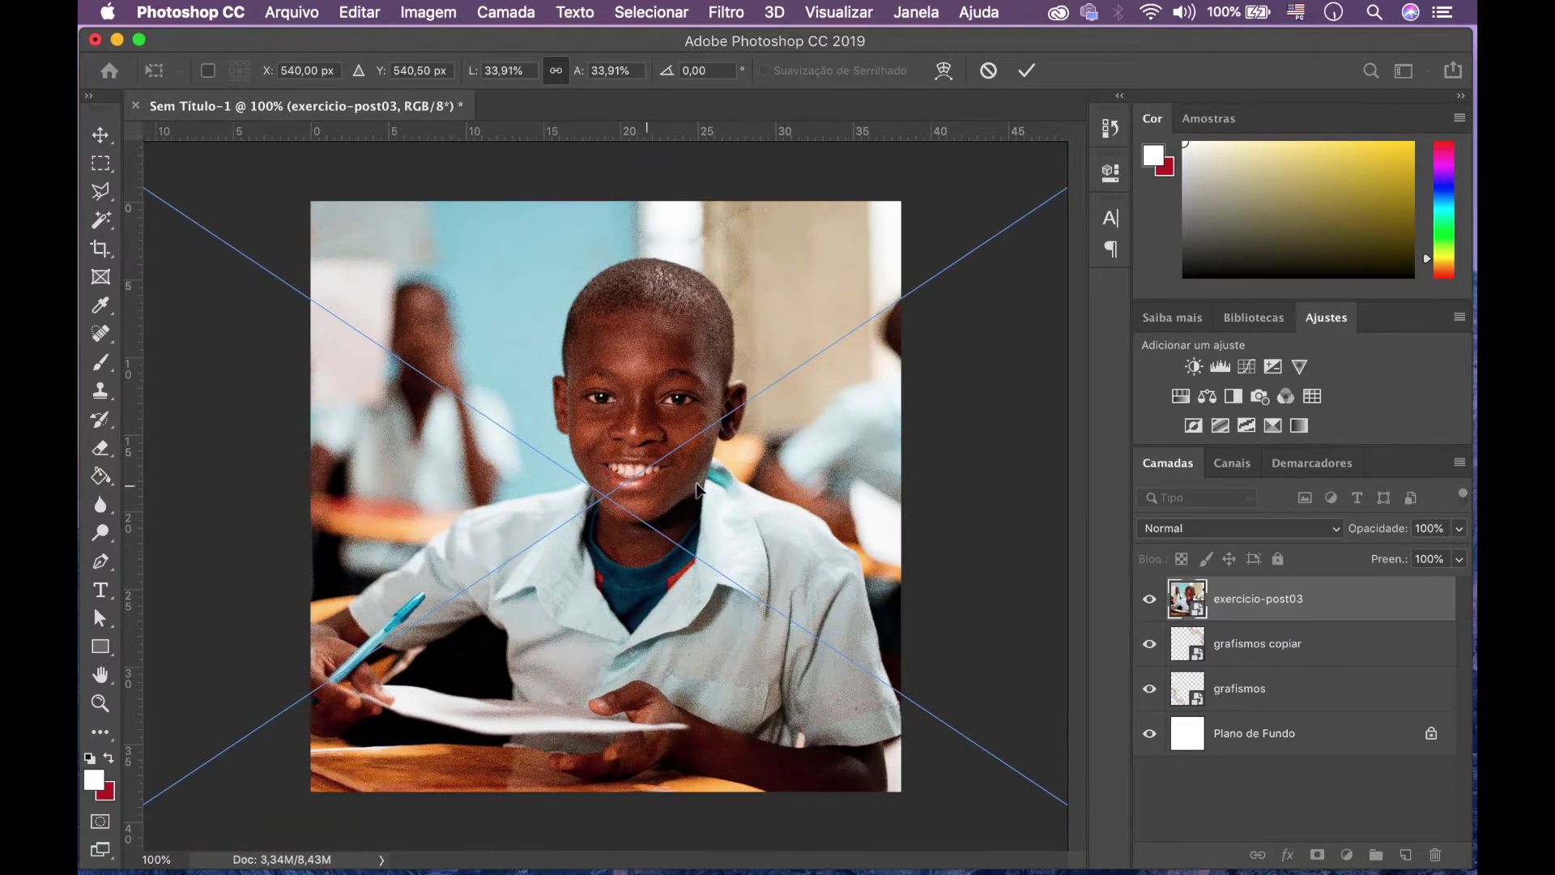
drag(714, 504, 704, 497)
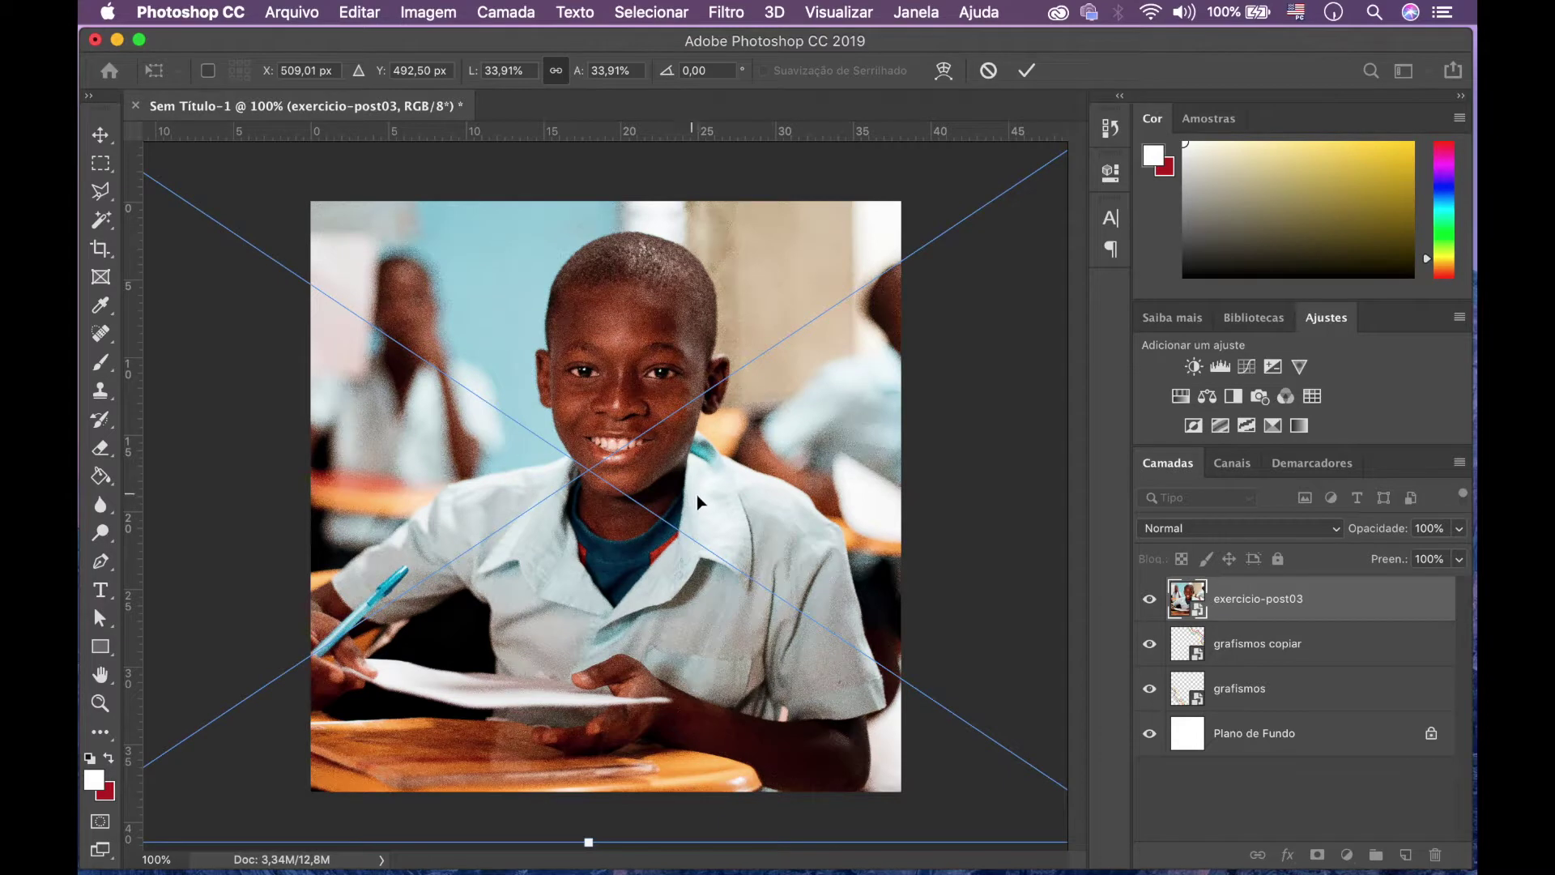
key(Return)
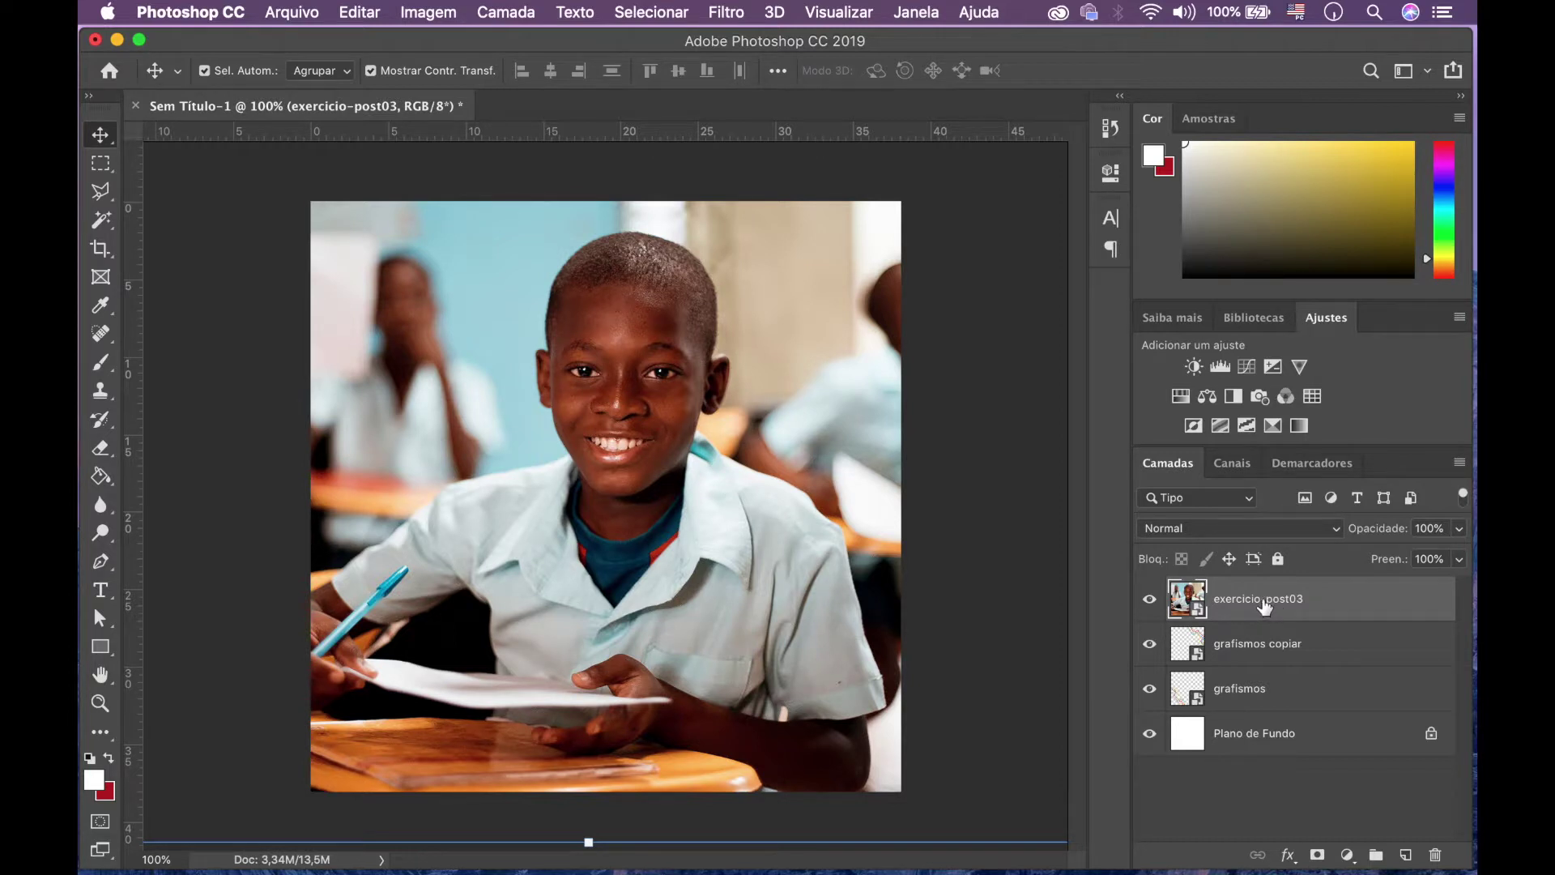
drag(1264, 606, 1257, 705)
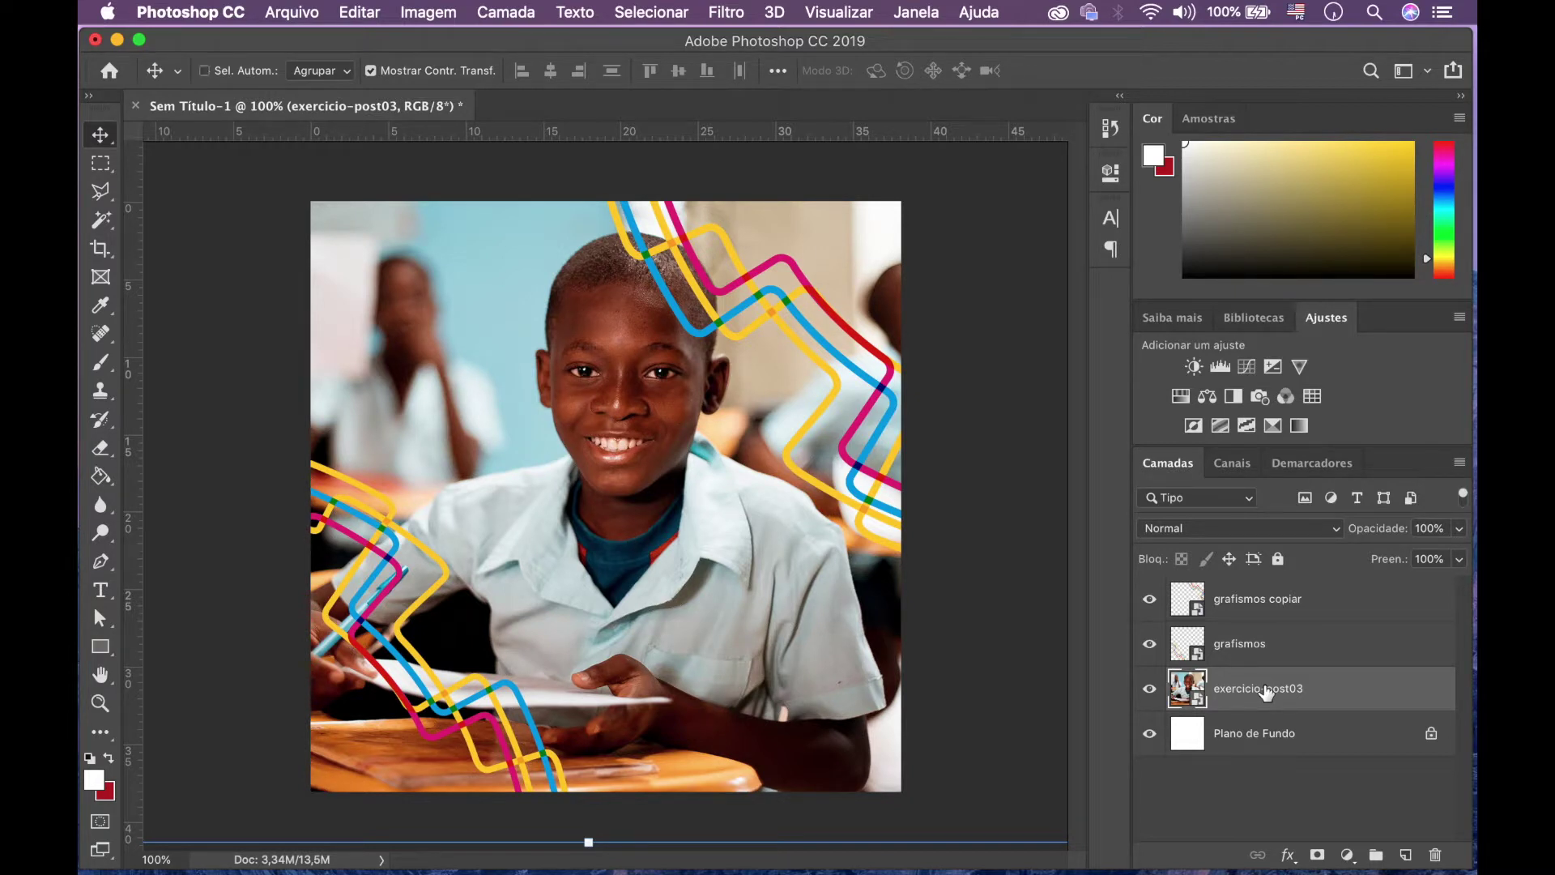
- Duplicate the exercicio-post03 layer and hide the original
key(super+j)
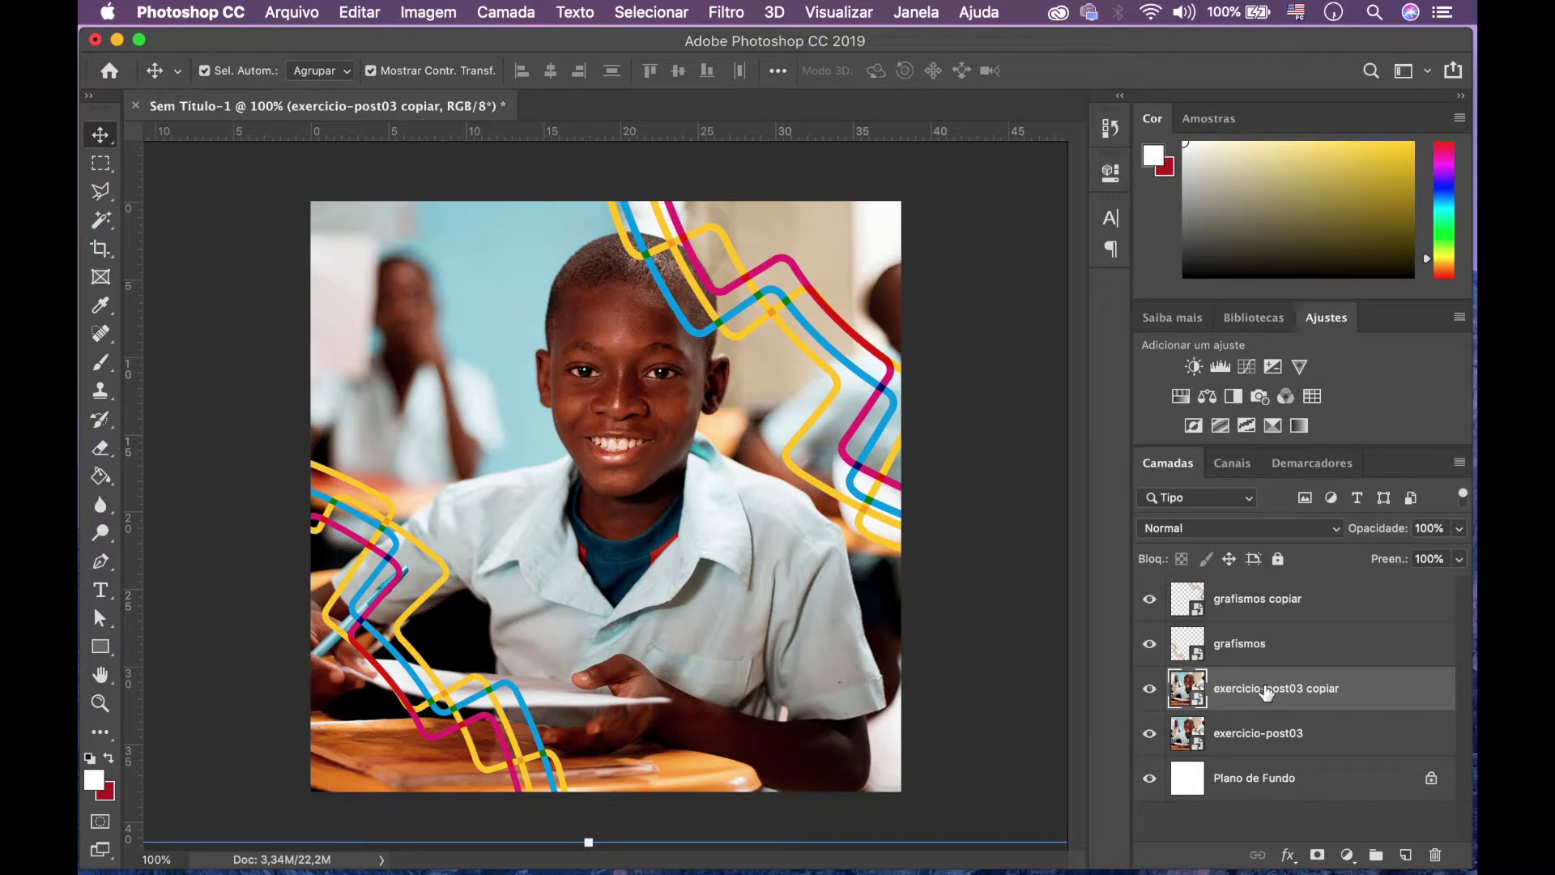
click(1149, 739)
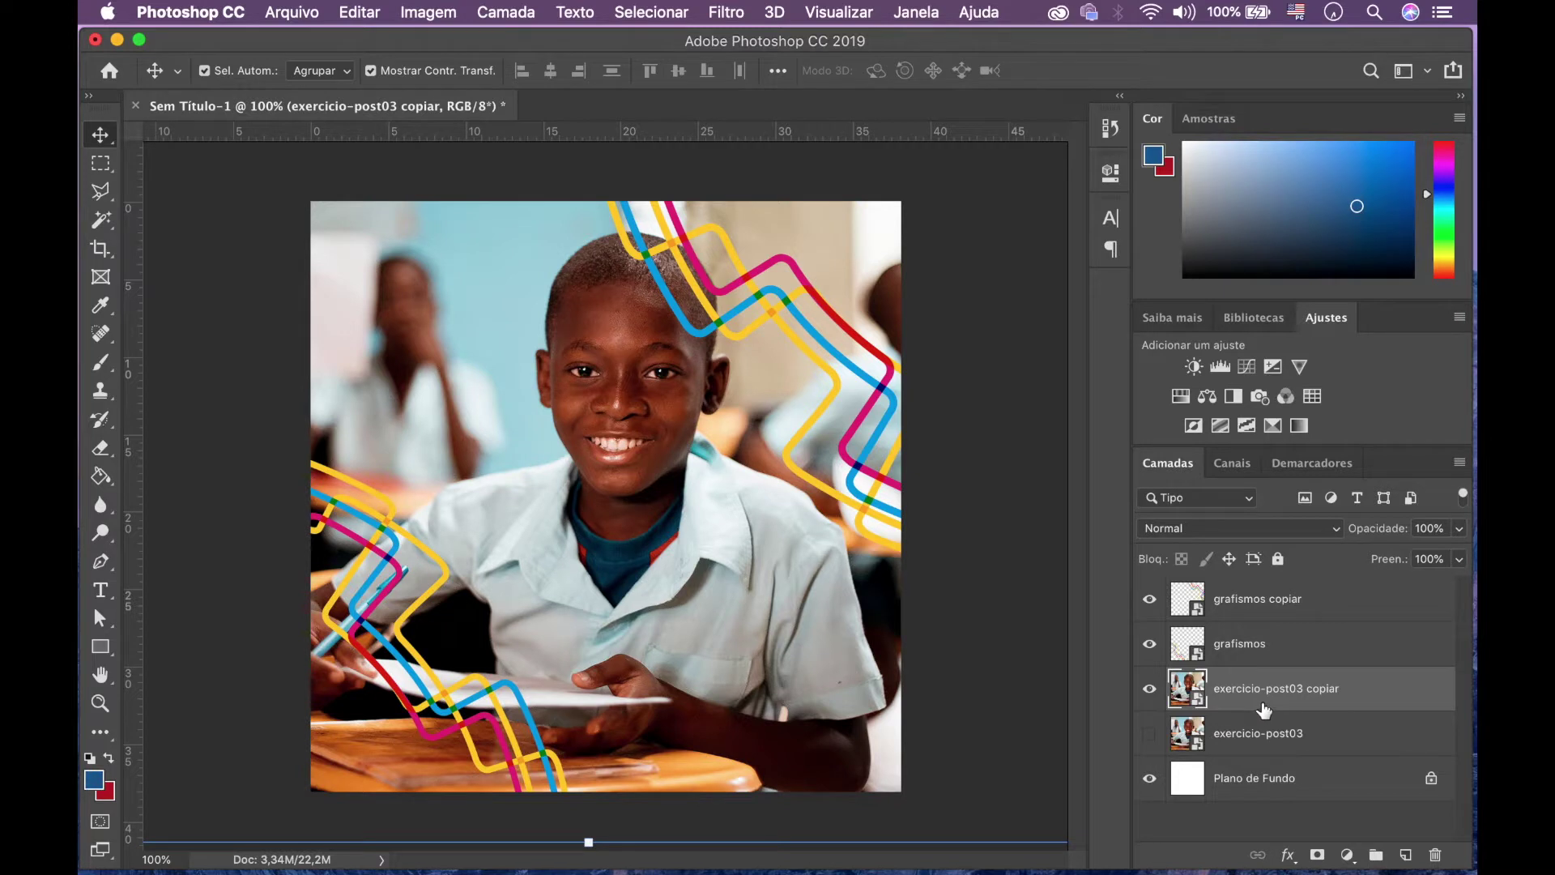
- Examine the reference image post-referencia-5.png in Finder's Referencias_likeHunters folder, and return to Photoshop
key(ctrl+Up)
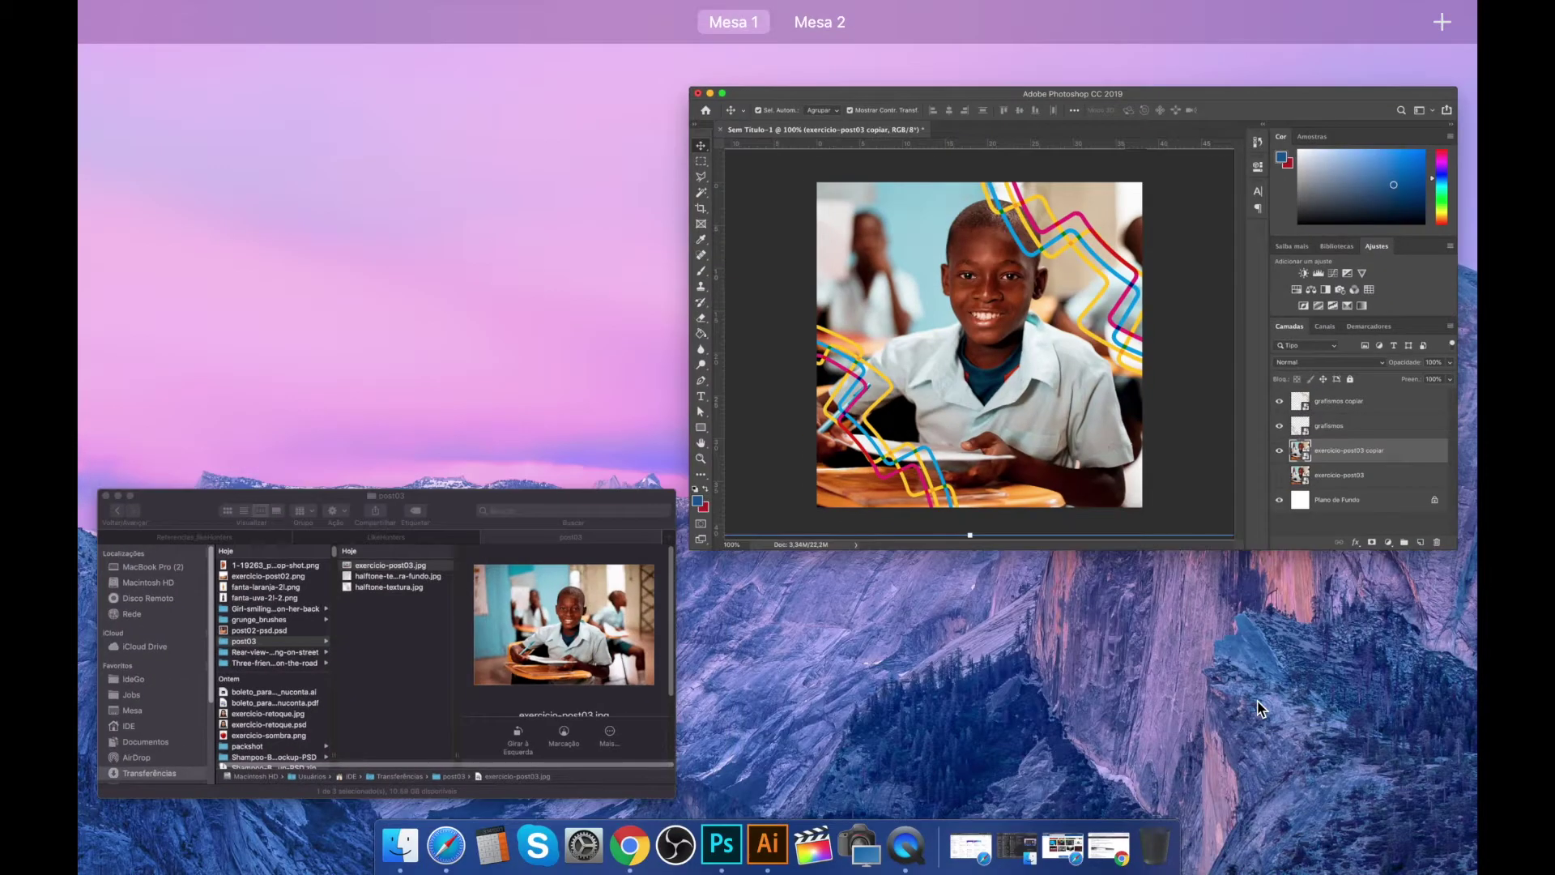
click(502, 599)
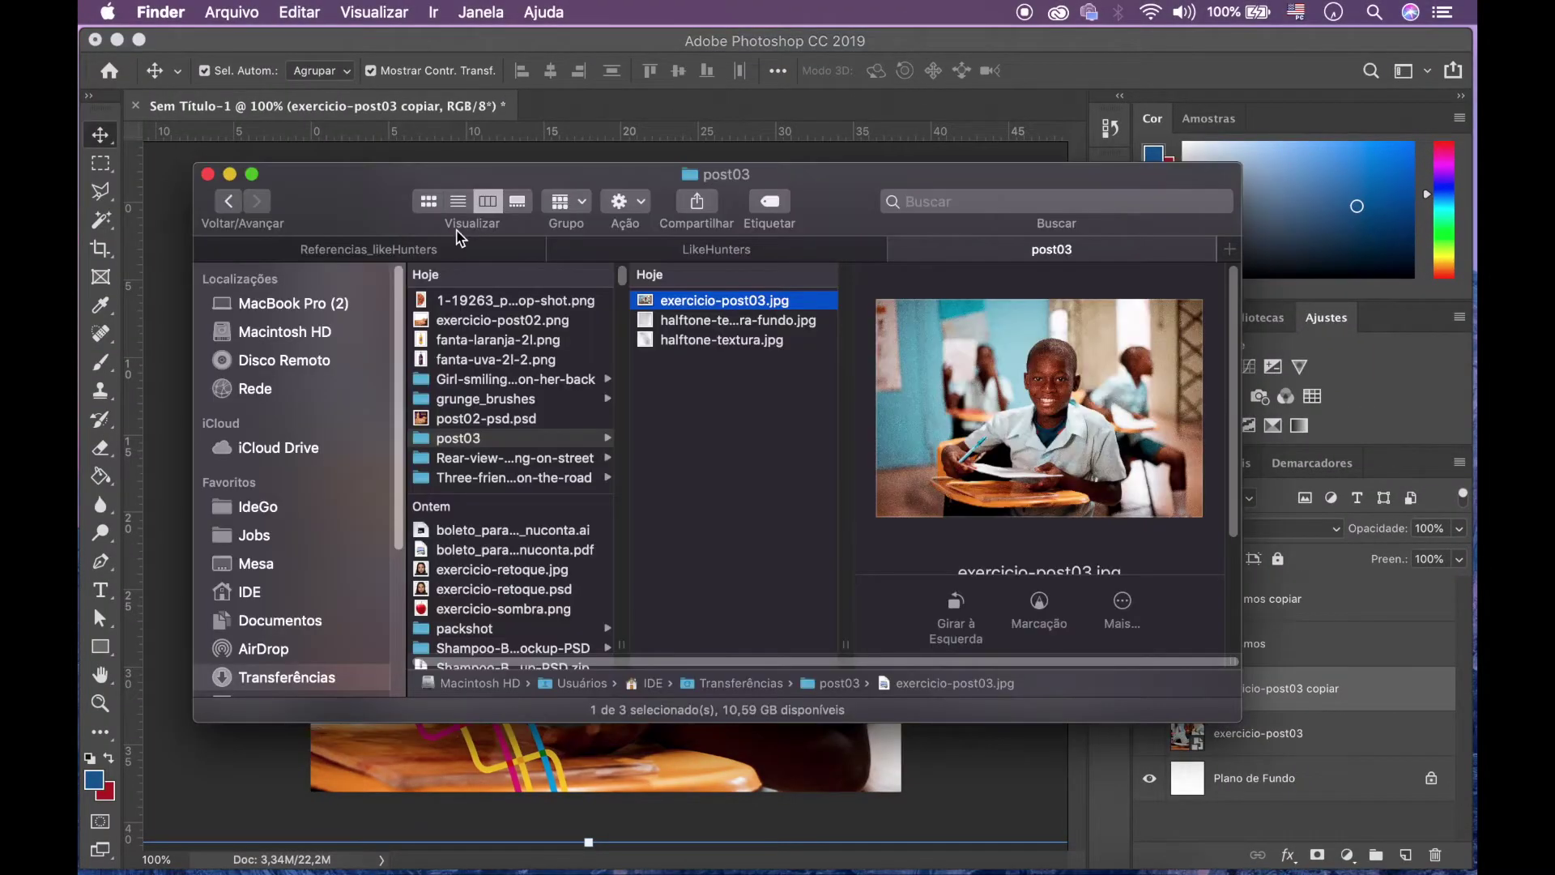
click(461, 249)
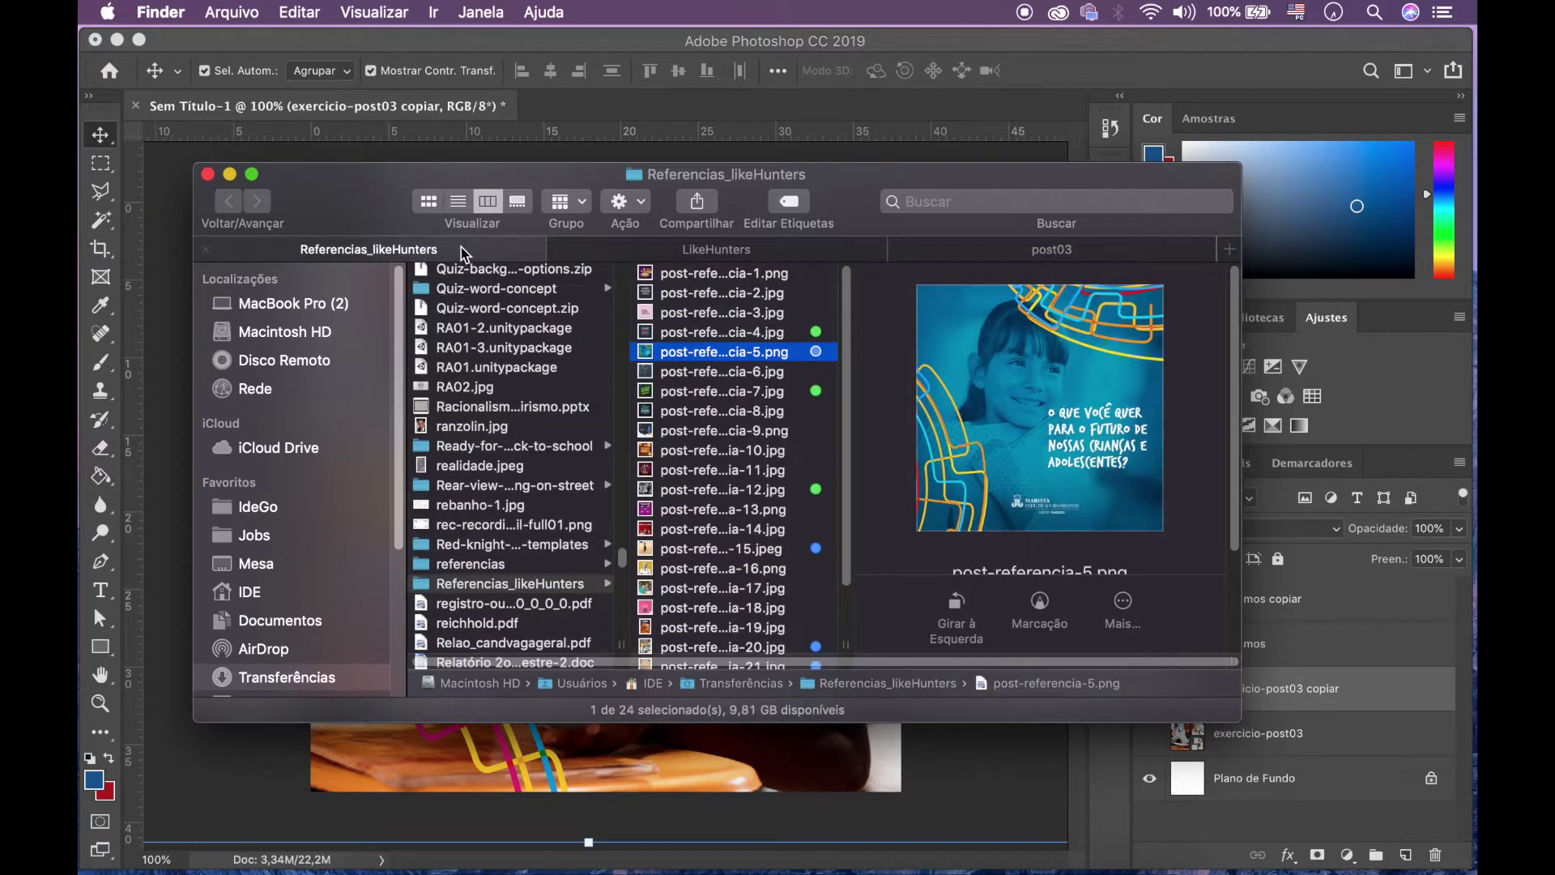
key(space)
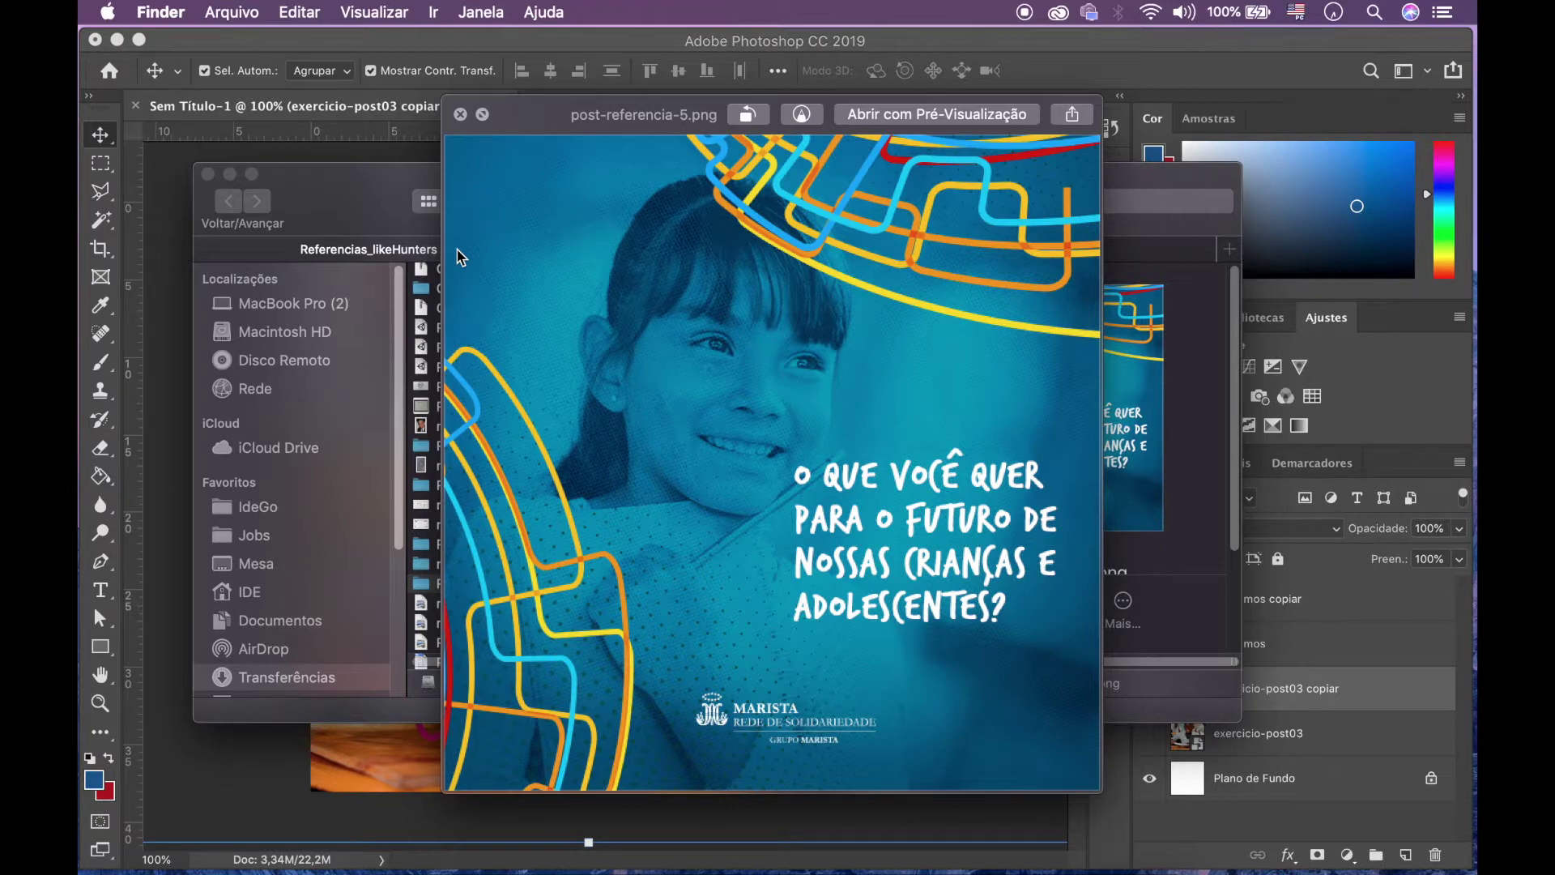
key(space)
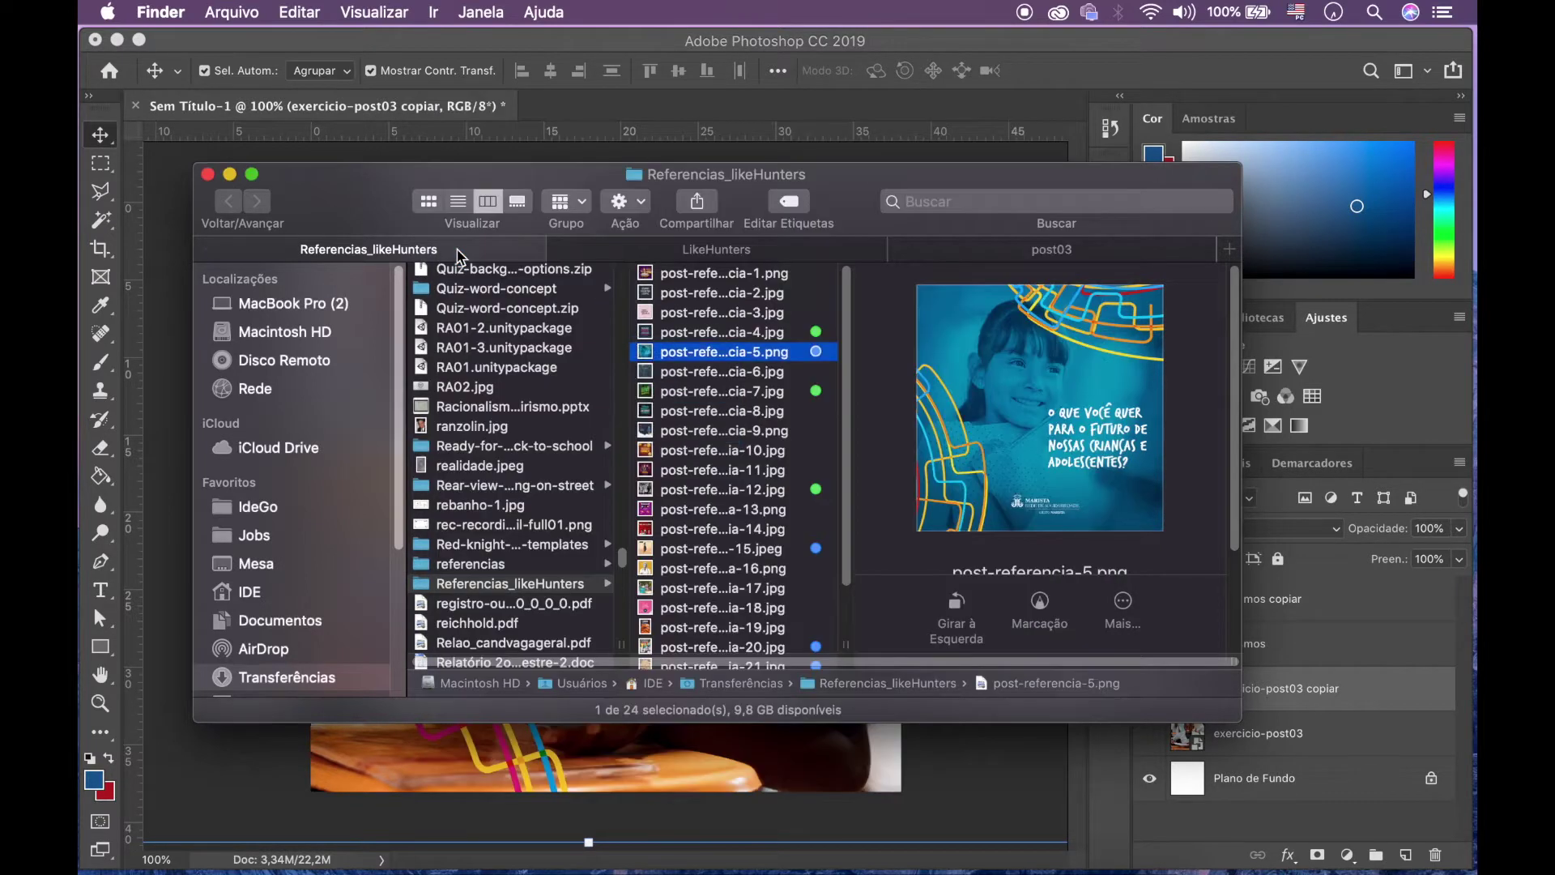
key(ctrl+Up)
click(951, 360)
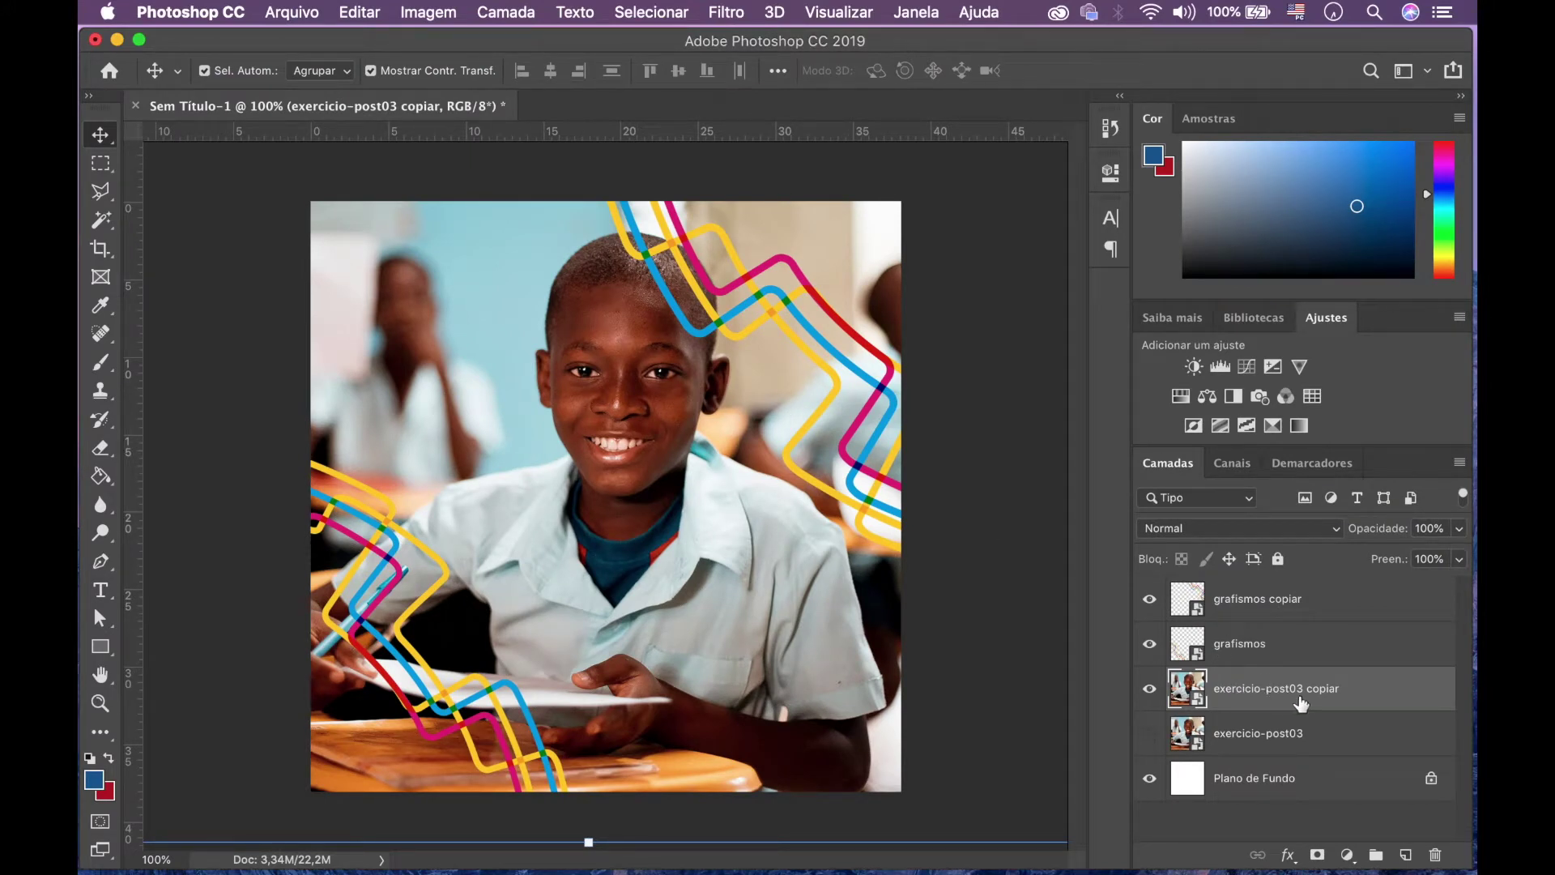
- Rename the exercicio-post03 copiar layer as foto menino
double_click(1256, 693)
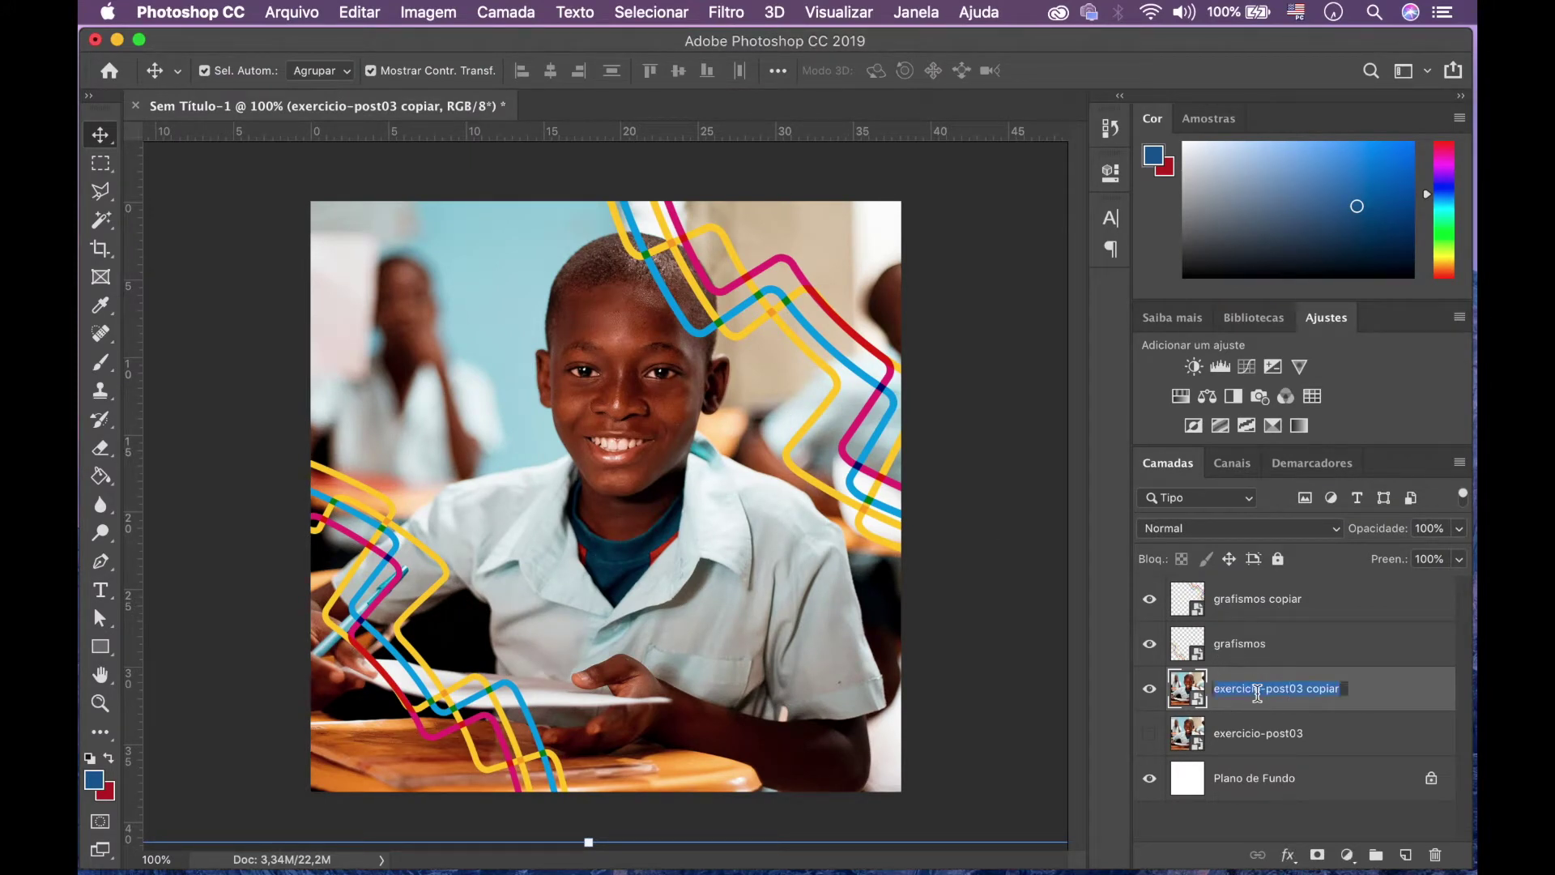
text(fo)
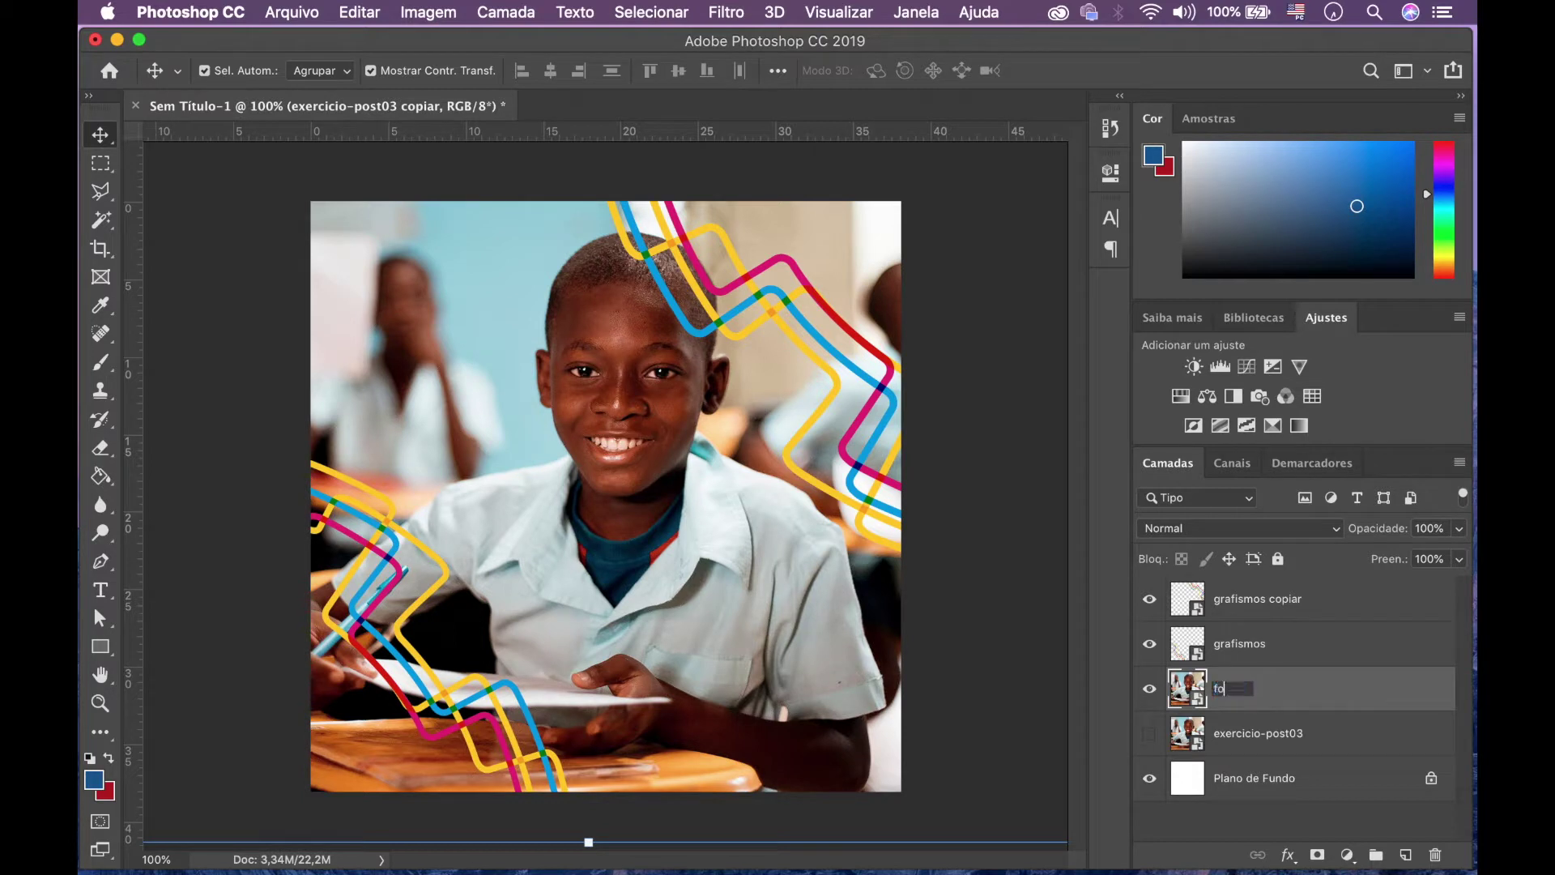
text(to menino)
key(Return)
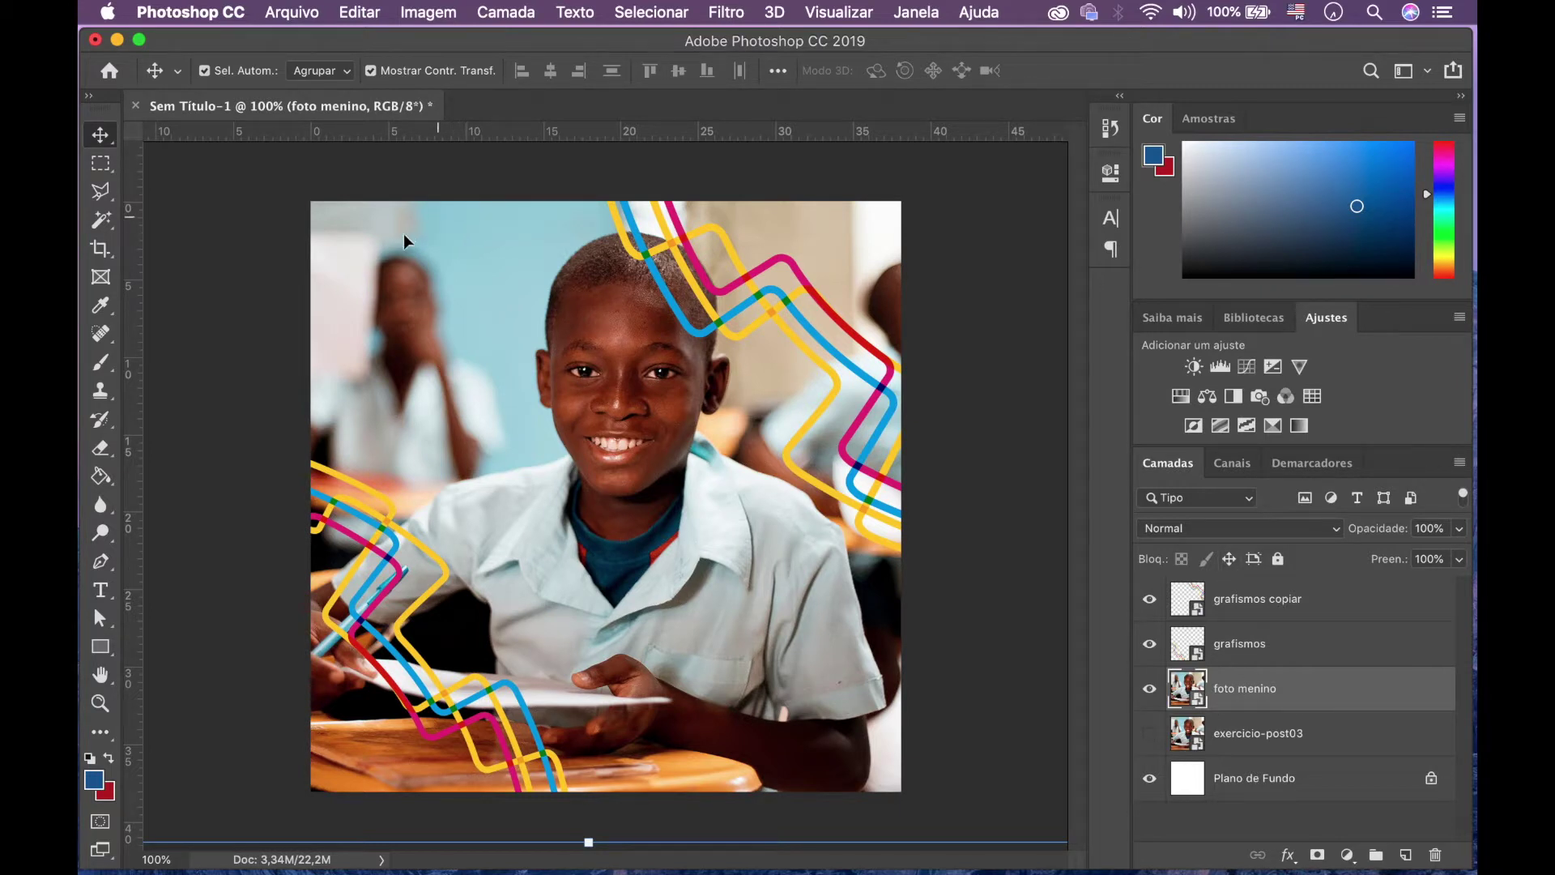
- Start a Preto-e-Branco image adjustment on the foto menino layer, keeping its dialog clear of the photo
click(430, 20)
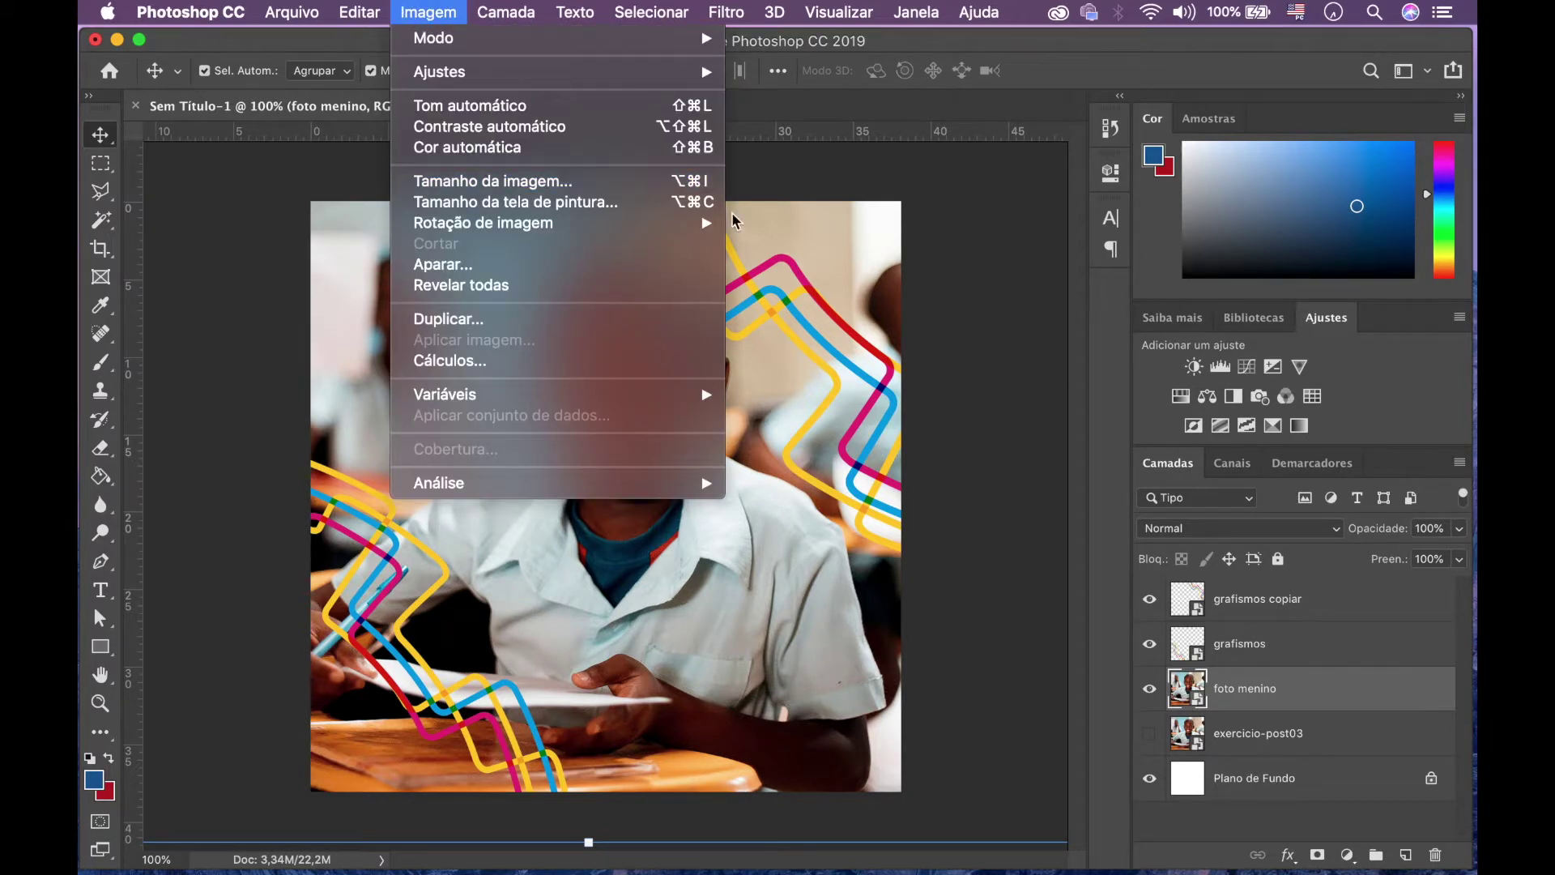
mouse_move(554, 79)
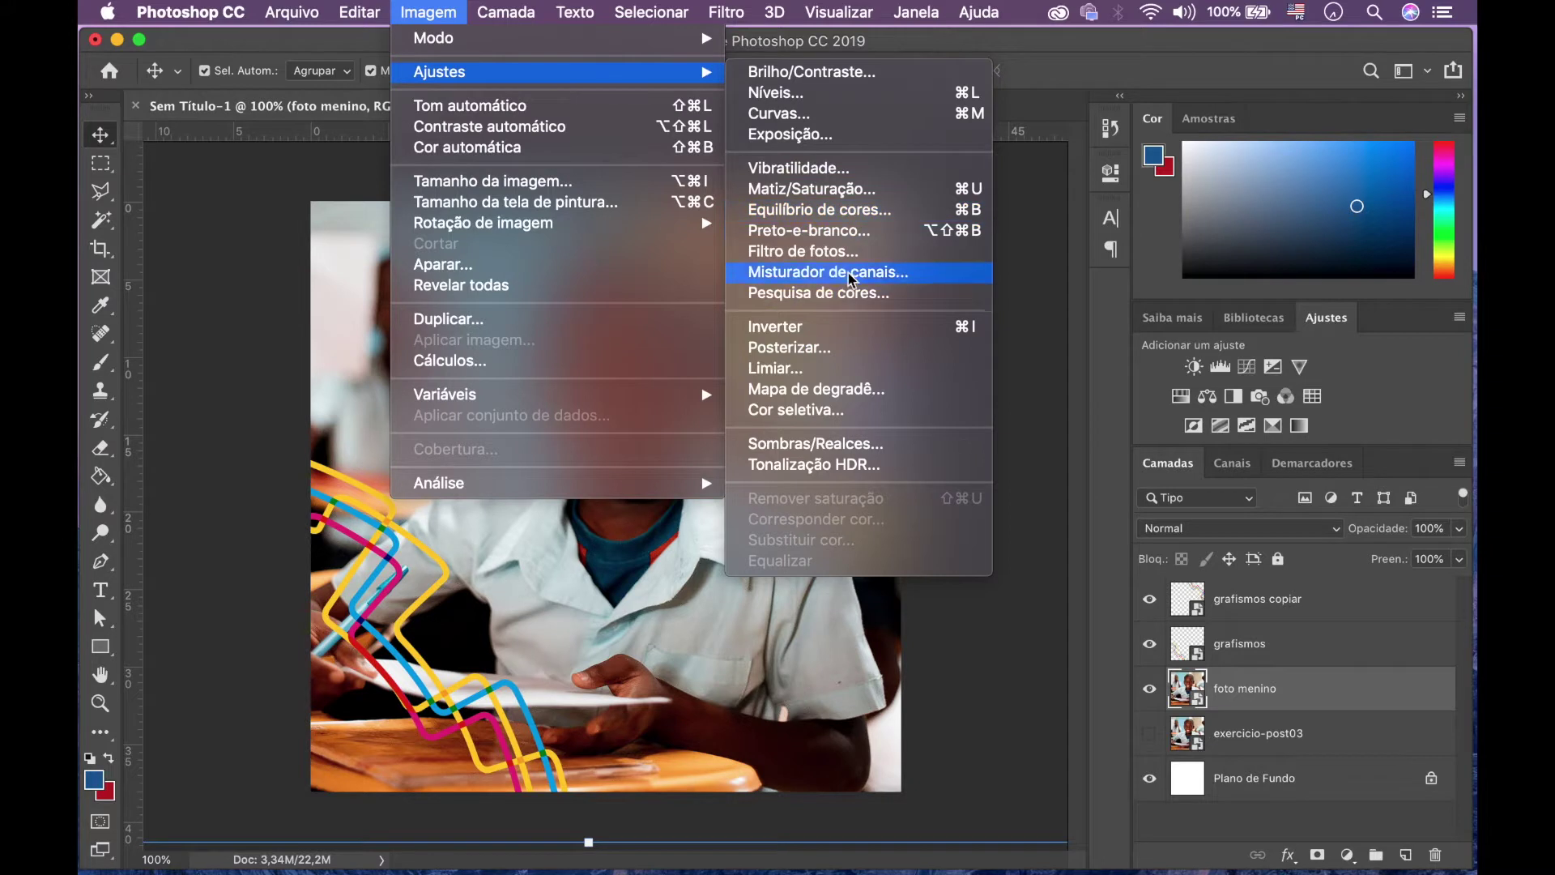
click(860, 240)
drag(802, 129, 1163, 134)
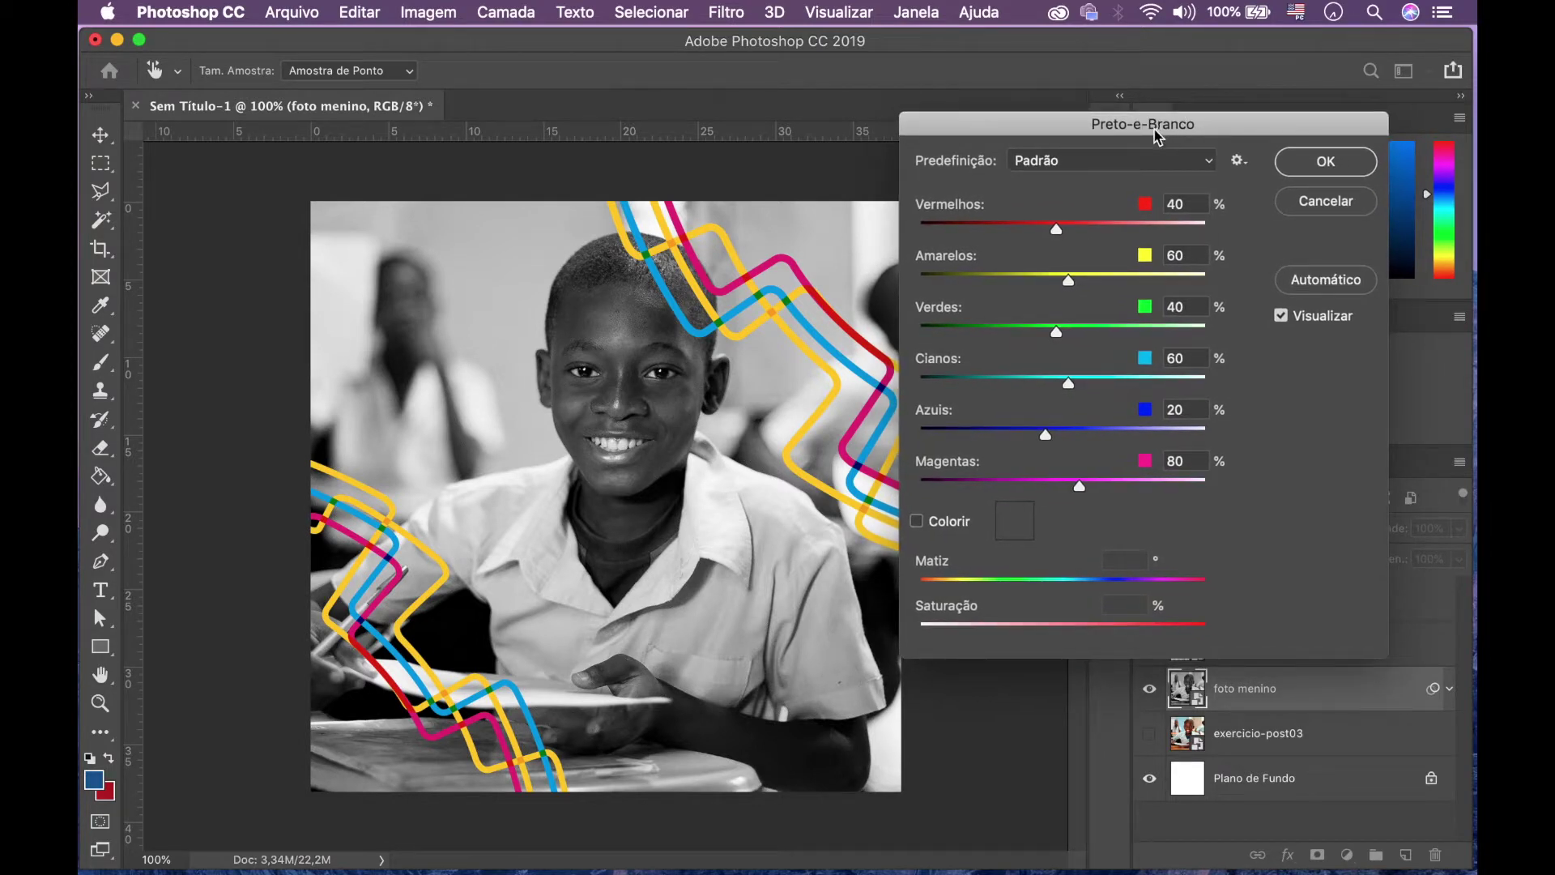
- Try raising the yellows to 104%, followed by the Preto Máximo, Mais Claro and Filtro Verde black-and-white presets
mouse_move(1071, 283)
mouse_down()
mouse_move(1018, 277)
mouse_move(1093, 281)
mouse_up()
click(1149, 162)
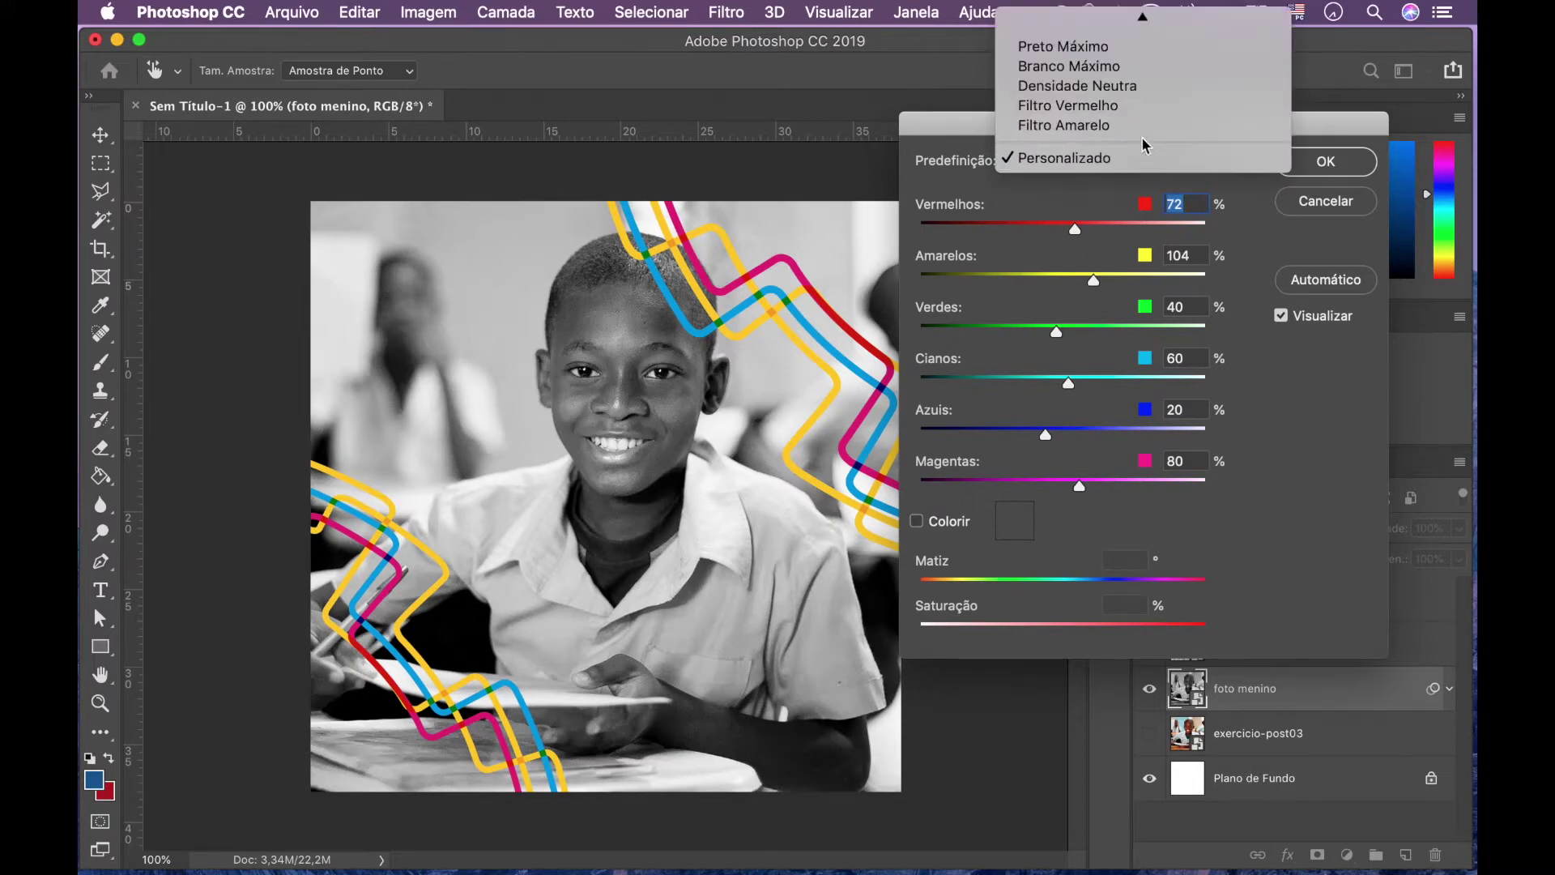
click(1140, 49)
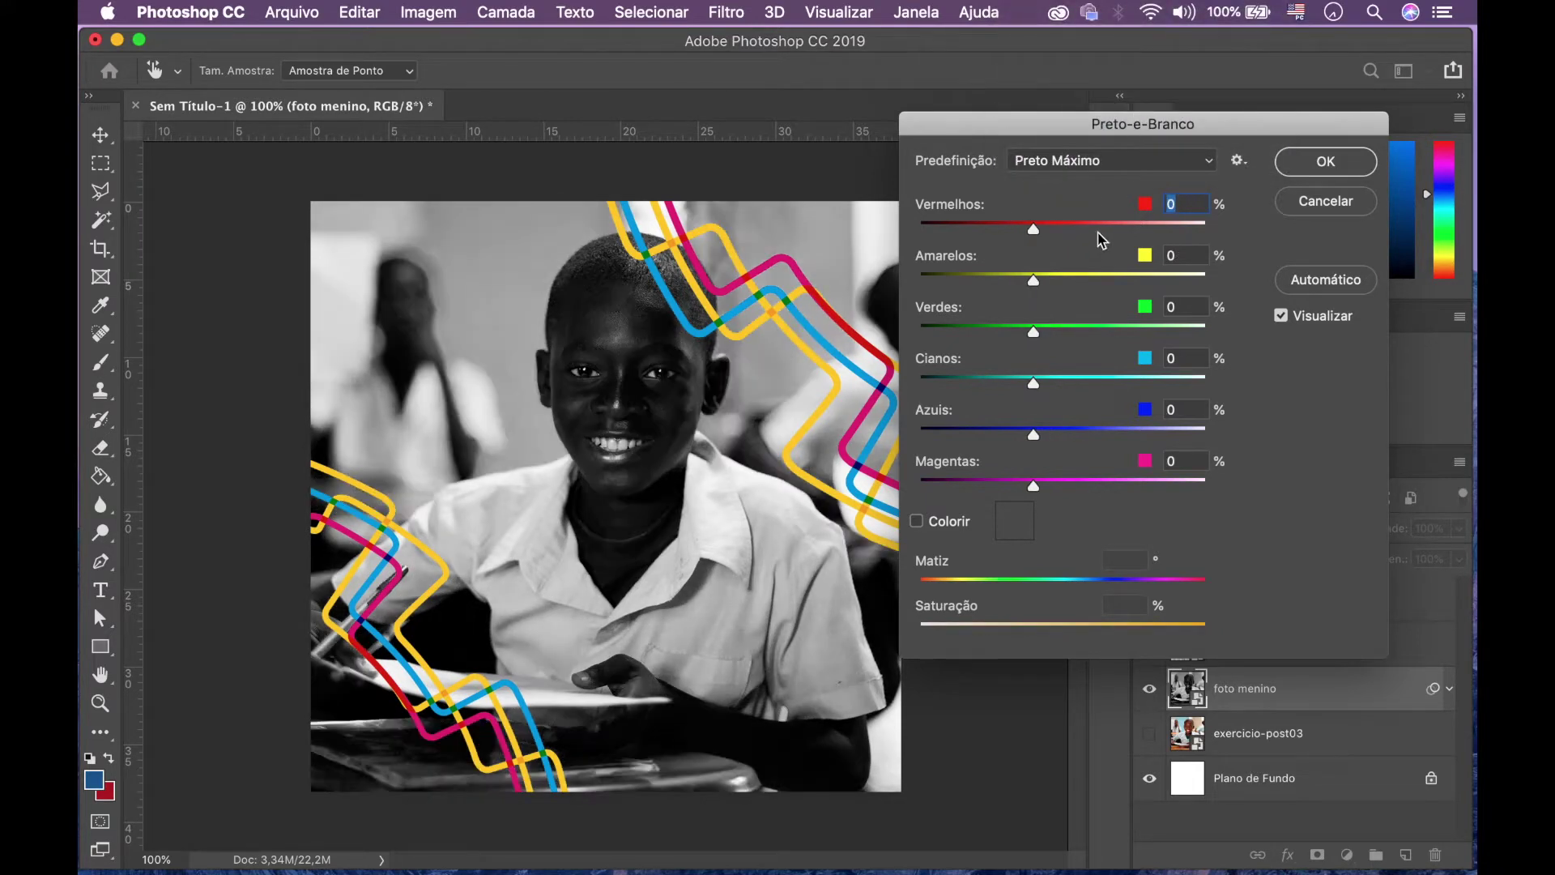
click(1113, 166)
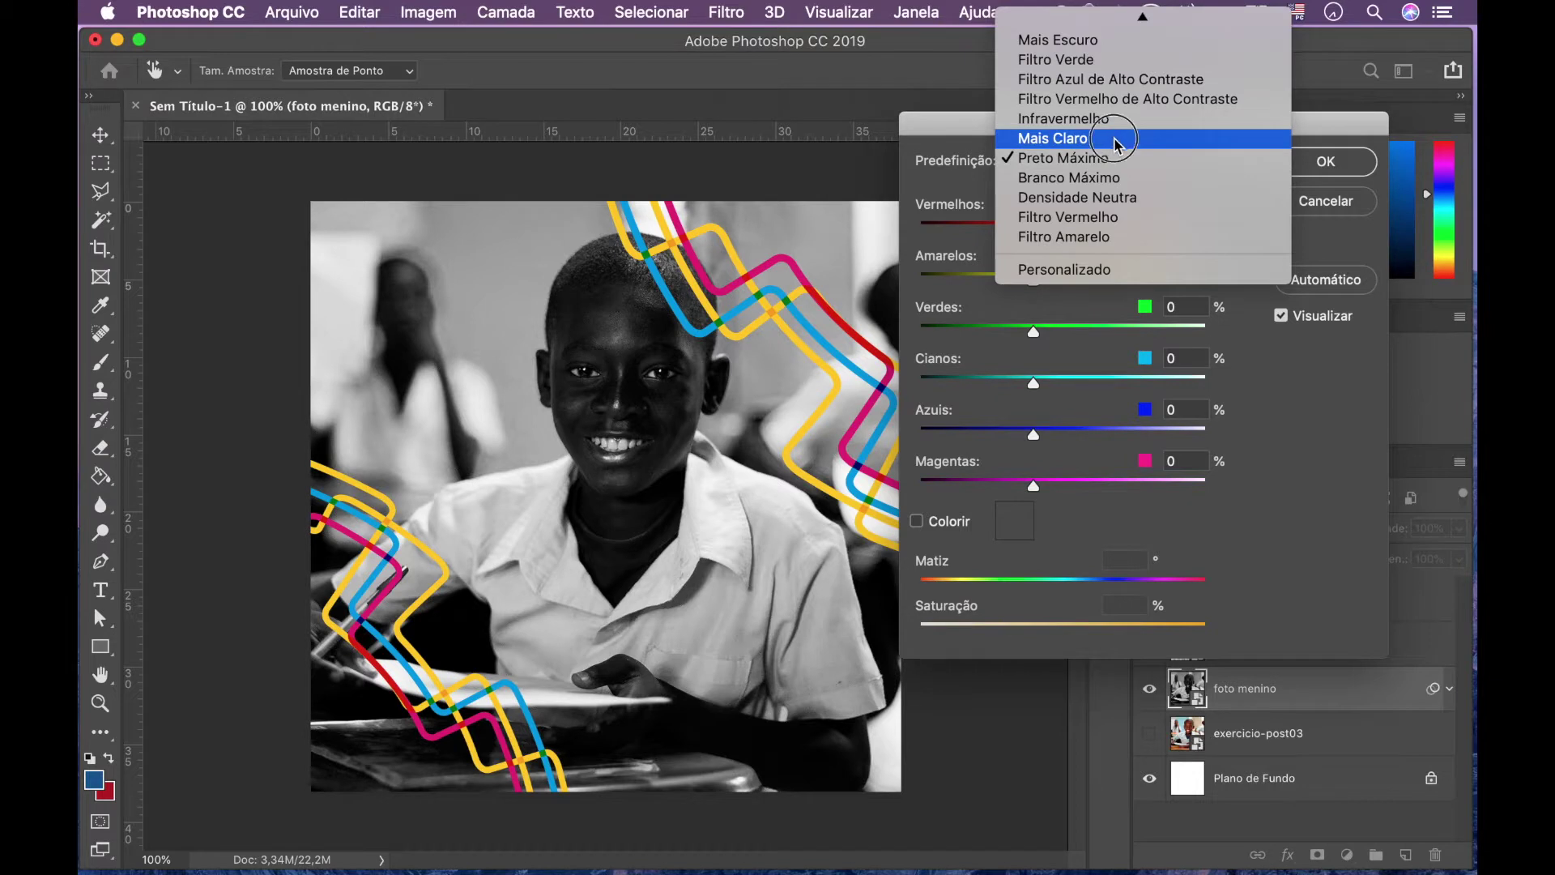
click(1116, 139)
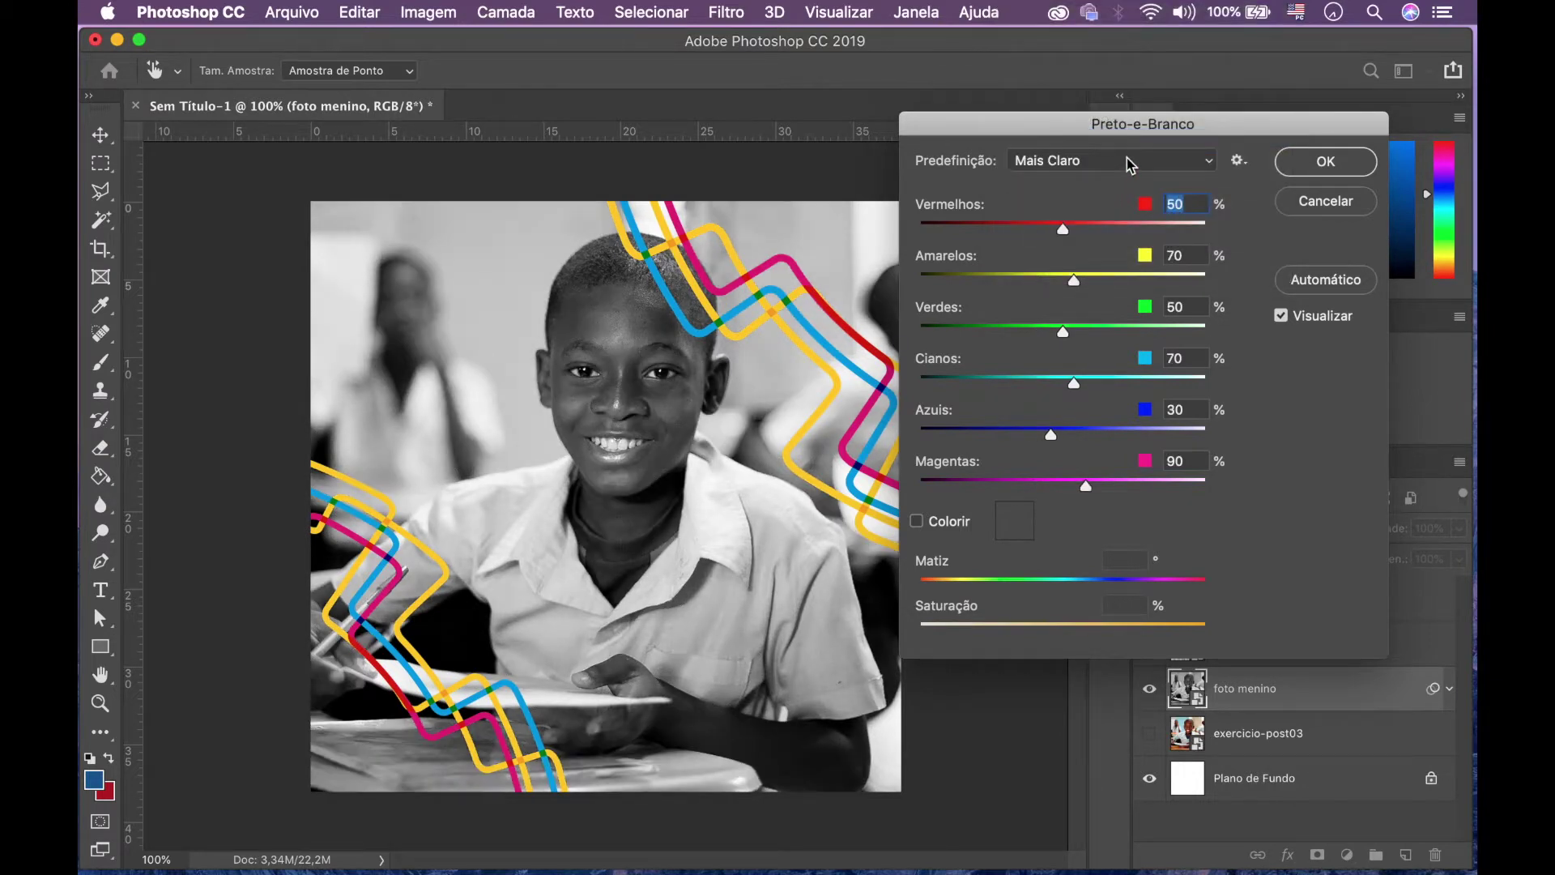
click(1072, 167)
click(1101, 112)
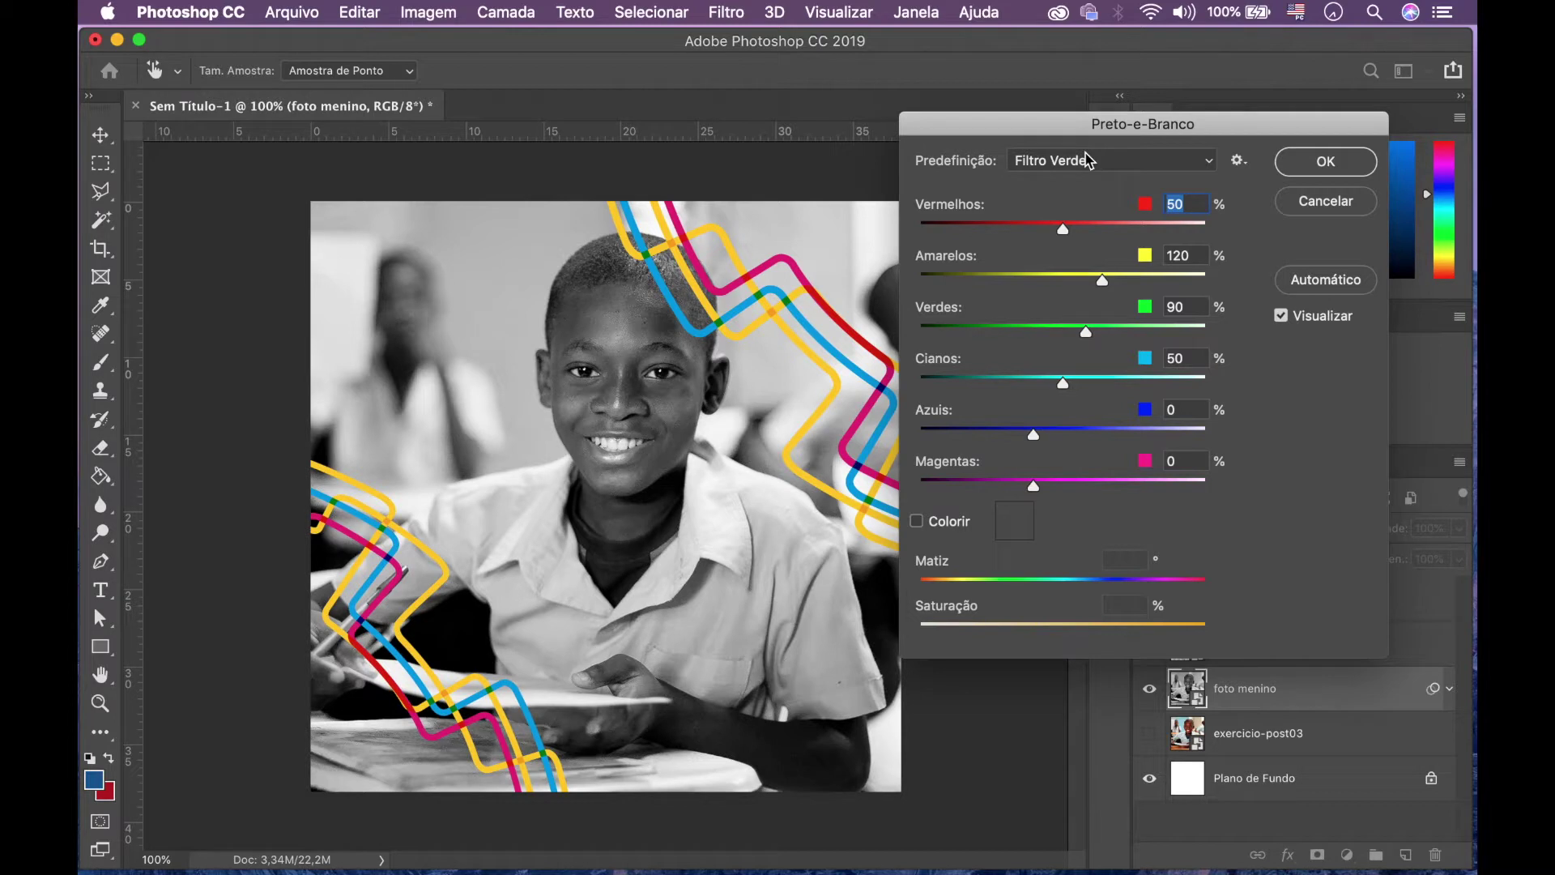
- Try custom black-and-white levels with Vermelhos at 55% and Amarelos at 163%
drag(1062, 230, 1069, 235)
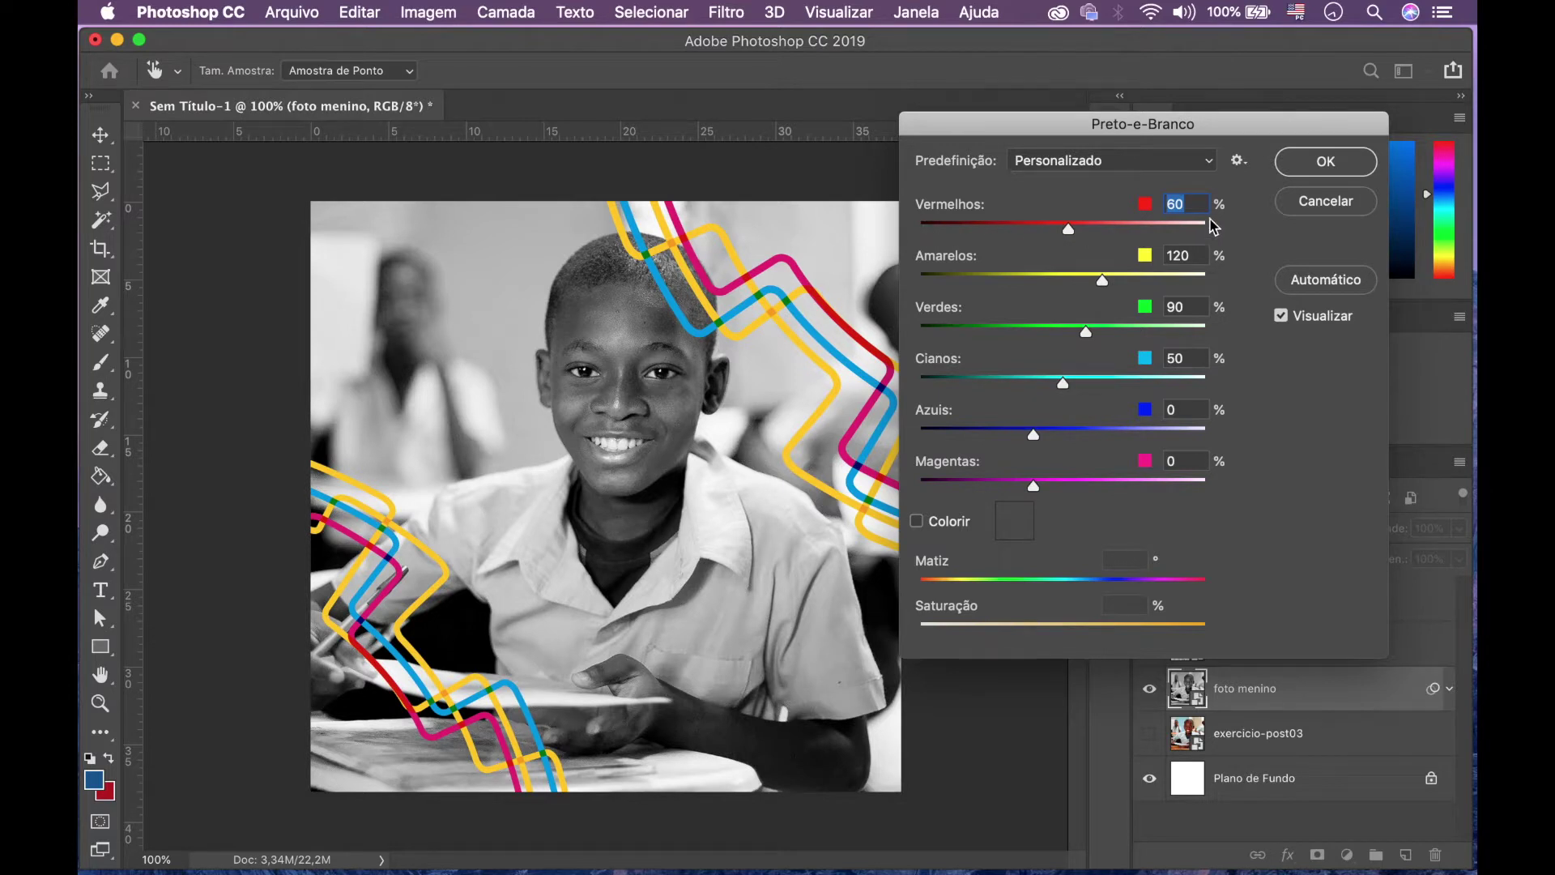
click(1066, 233)
mouse_move(1067, 234)
mouse_down()
mouse_move(1210, 256)
mouse_move(979, 221)
mouse_move(920, 229)
mouse_move(1067, 247)
mouse_up()
mouse_move(1104, 287)
mouse_down()
mouse_move(1225, 301)
mouse_move(920, 289)
mouse_move(1118, 301)
mouse_move(1127, 282)
mouse_up()
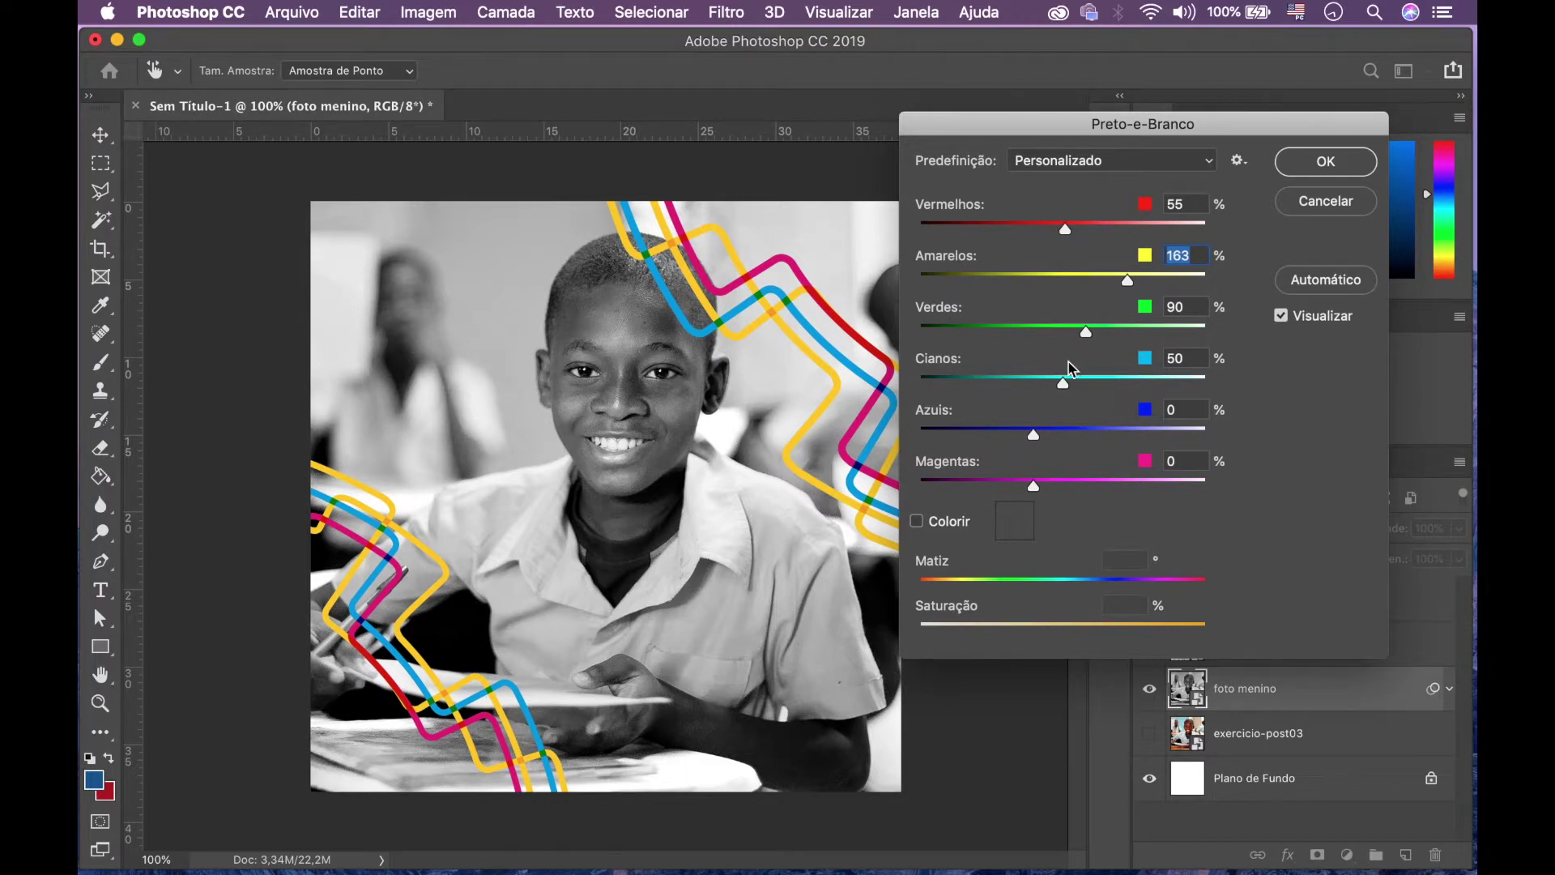
- Choose the Filtro Verde preset for the black-and-white conversion and apply it to the photo
click(1102, 162)
mouse_move(1108, 16)
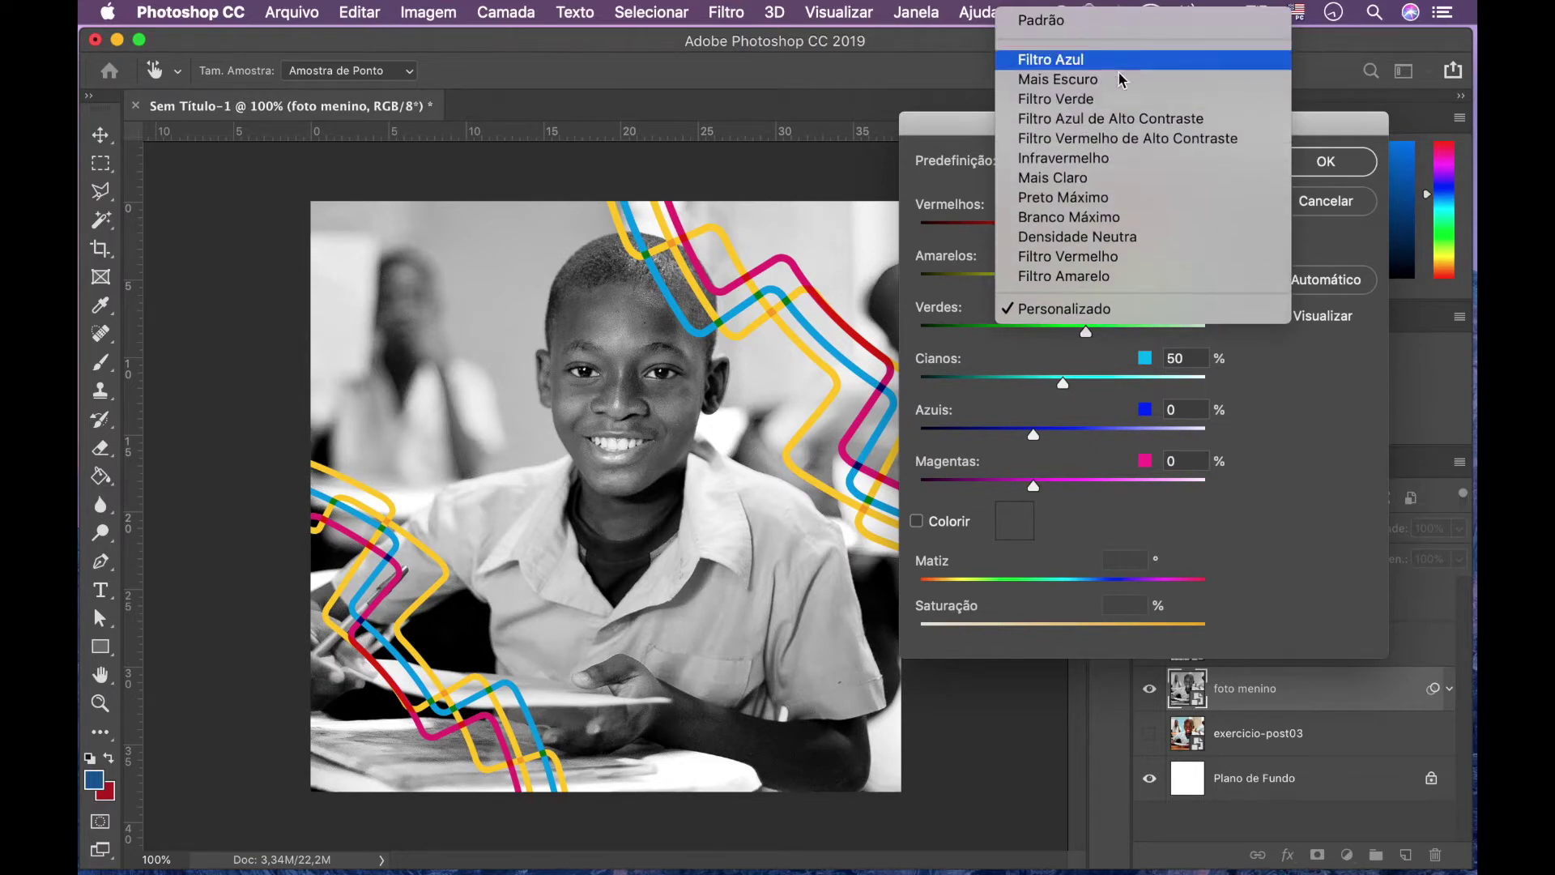
click(1110, 101)
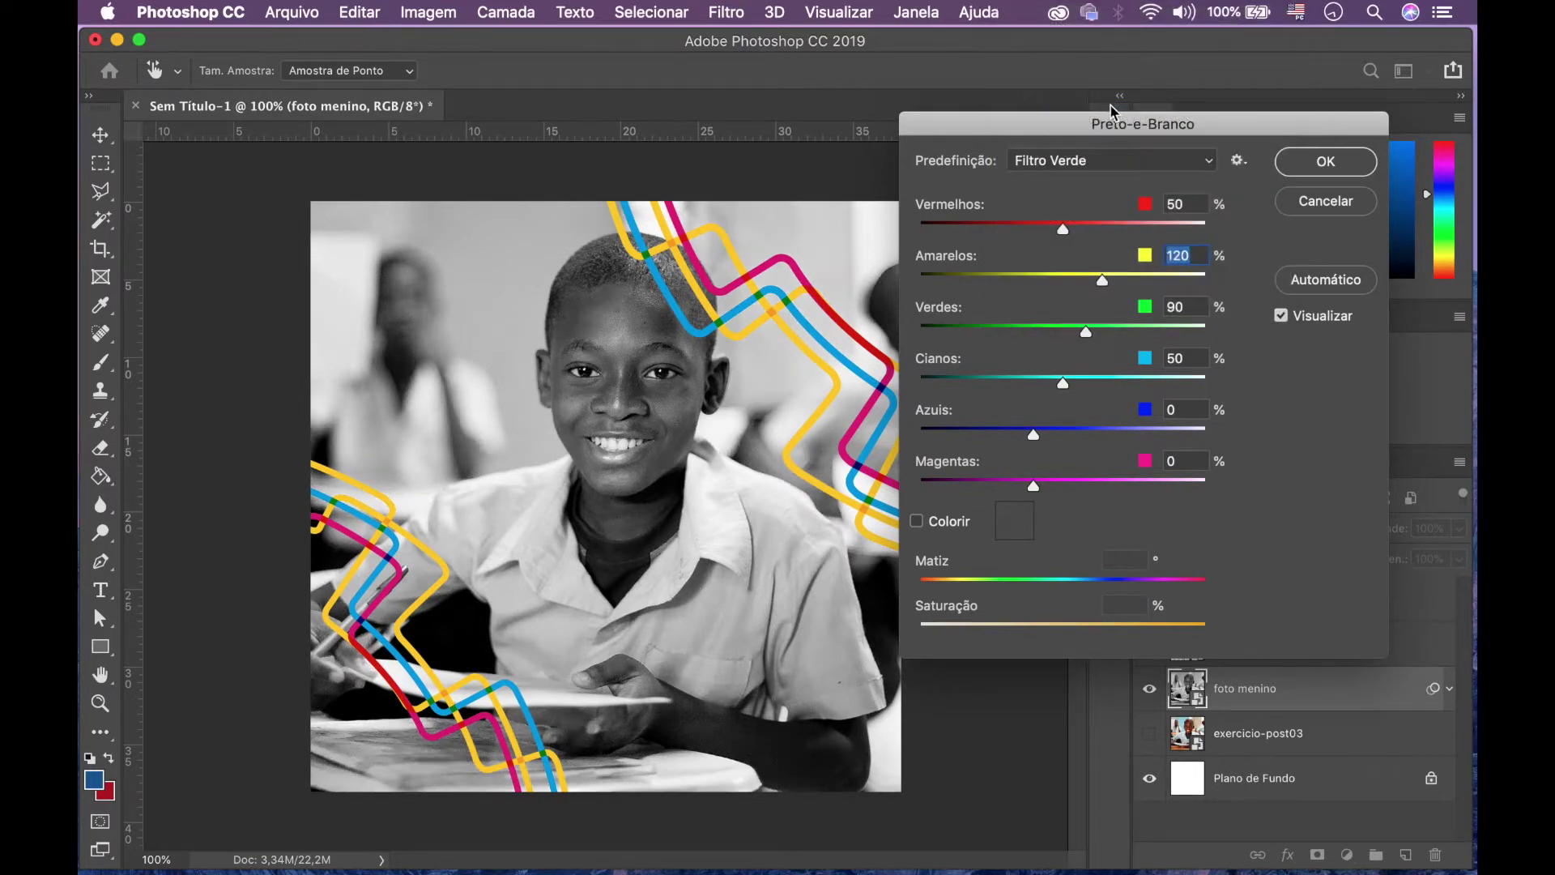
click(1326, 162)
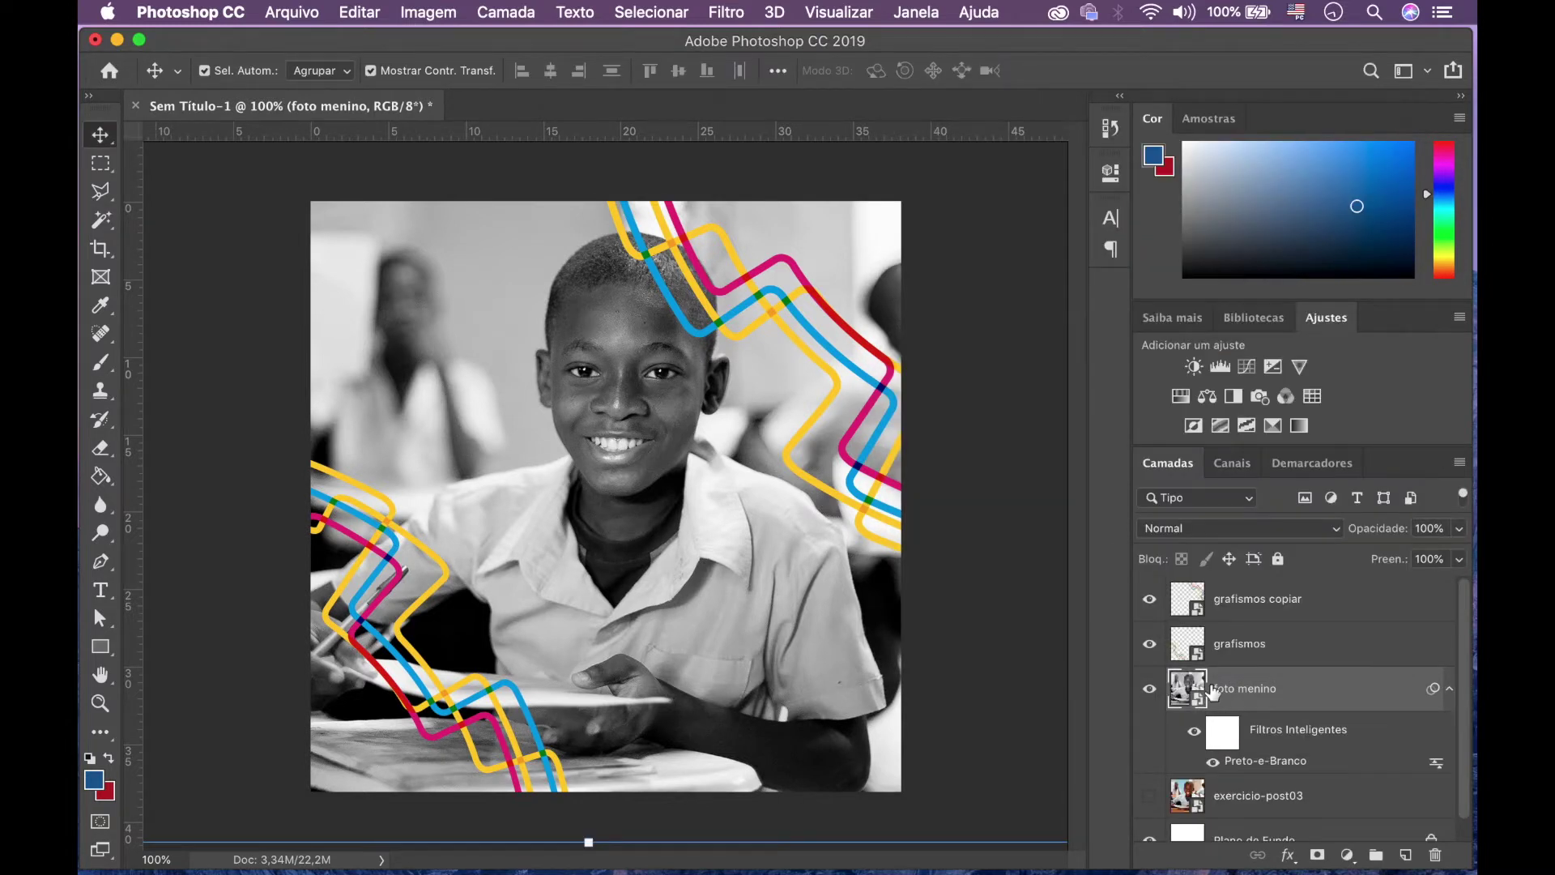
- Switch to Finder, preview post-referencia-5.png to examine its blue colour treatment, and return to Photoshop
key(ctrl+Up)
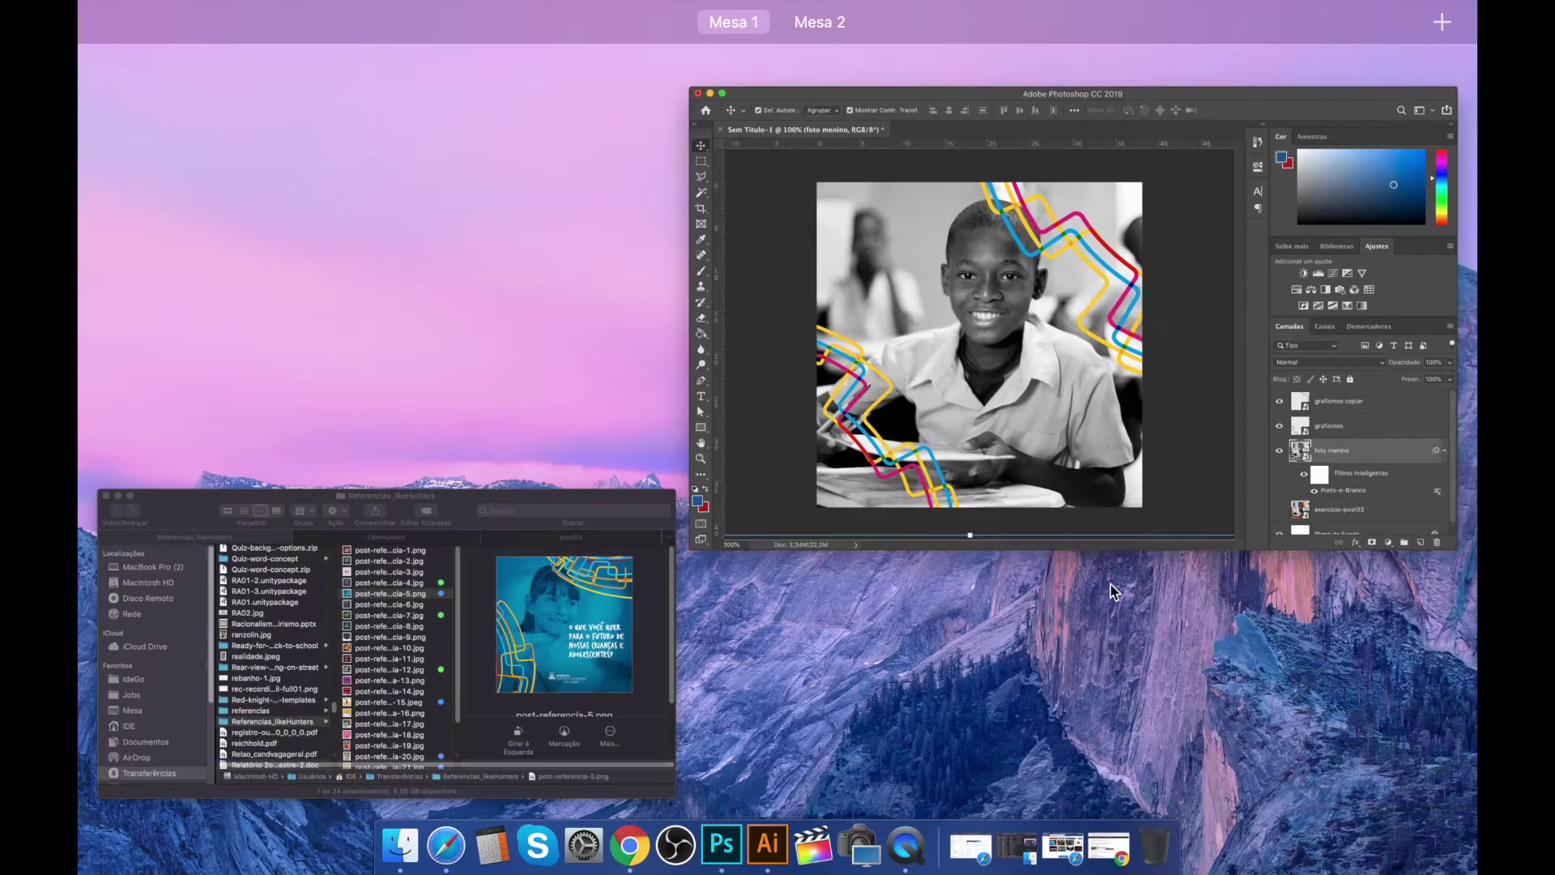
click(565, 601)
key(space)
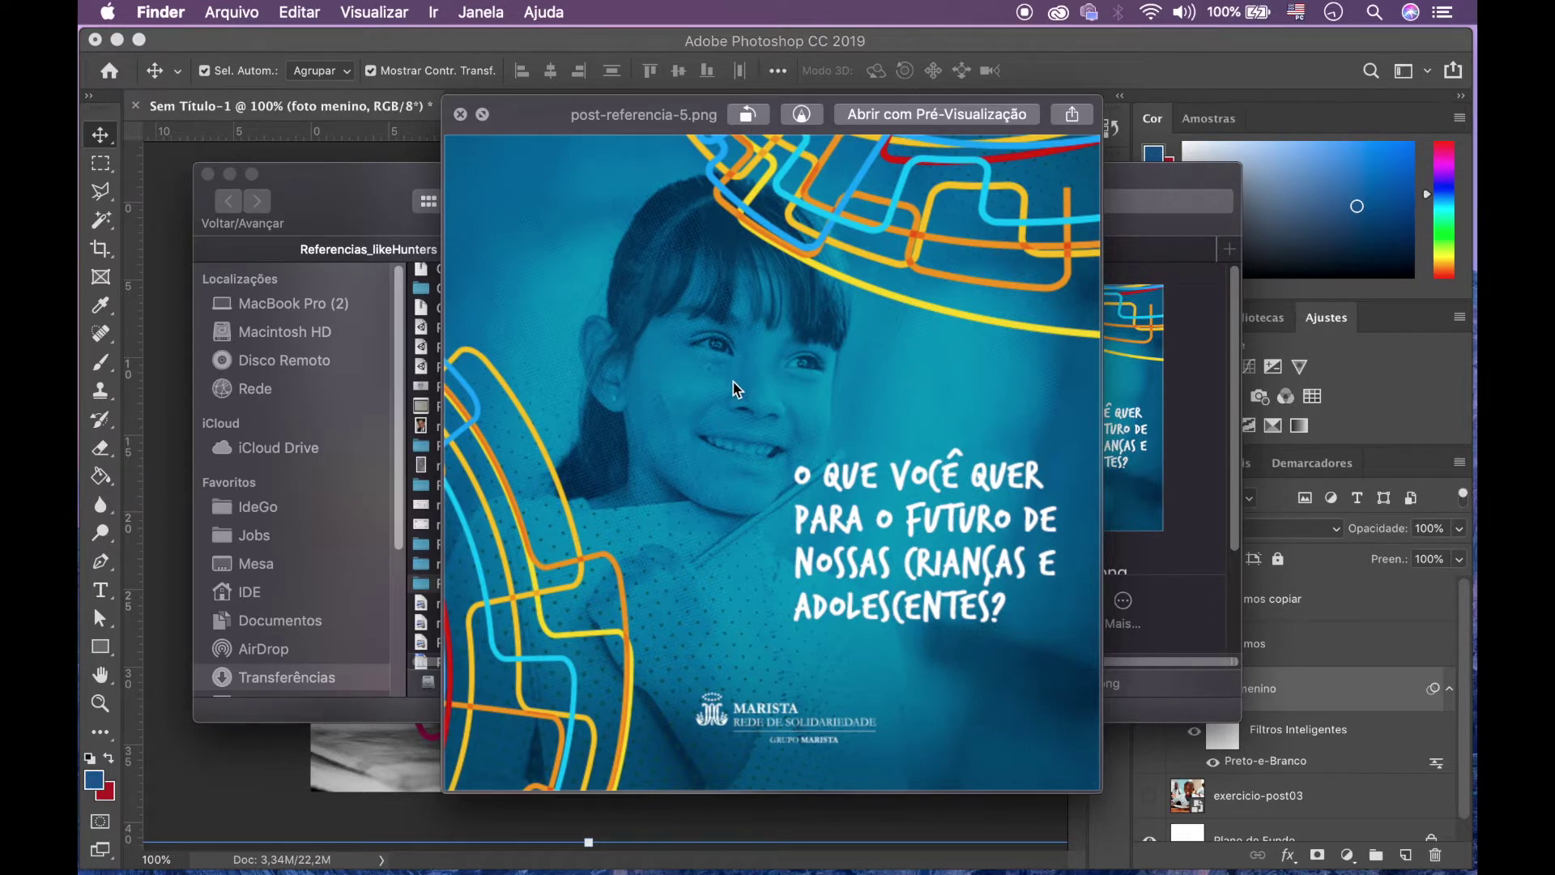
key(space)
key(ctrl+Up)
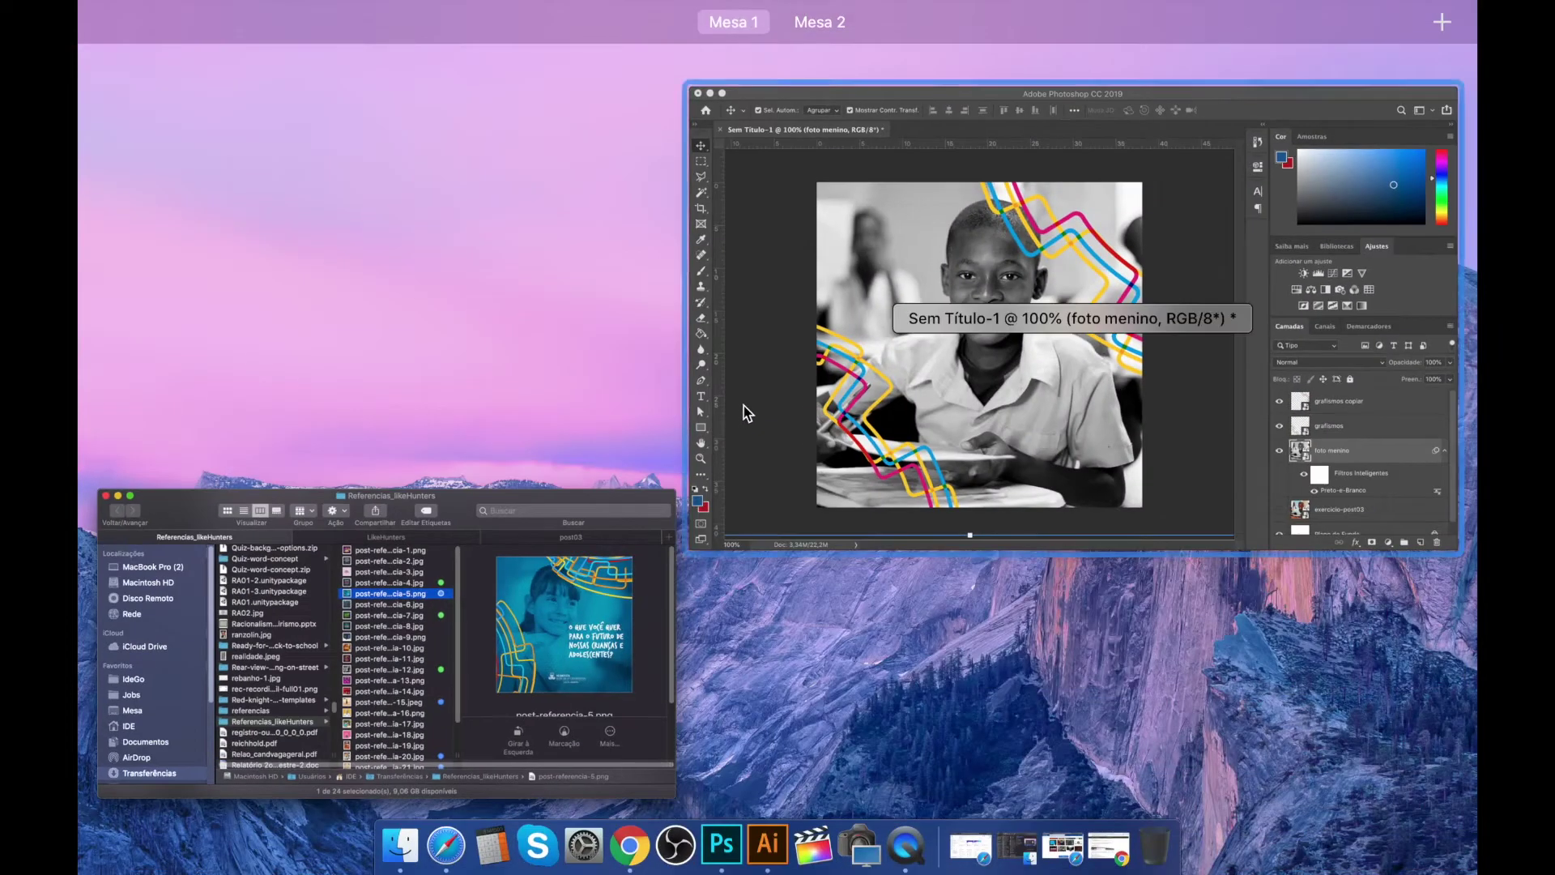
click(990, 427)
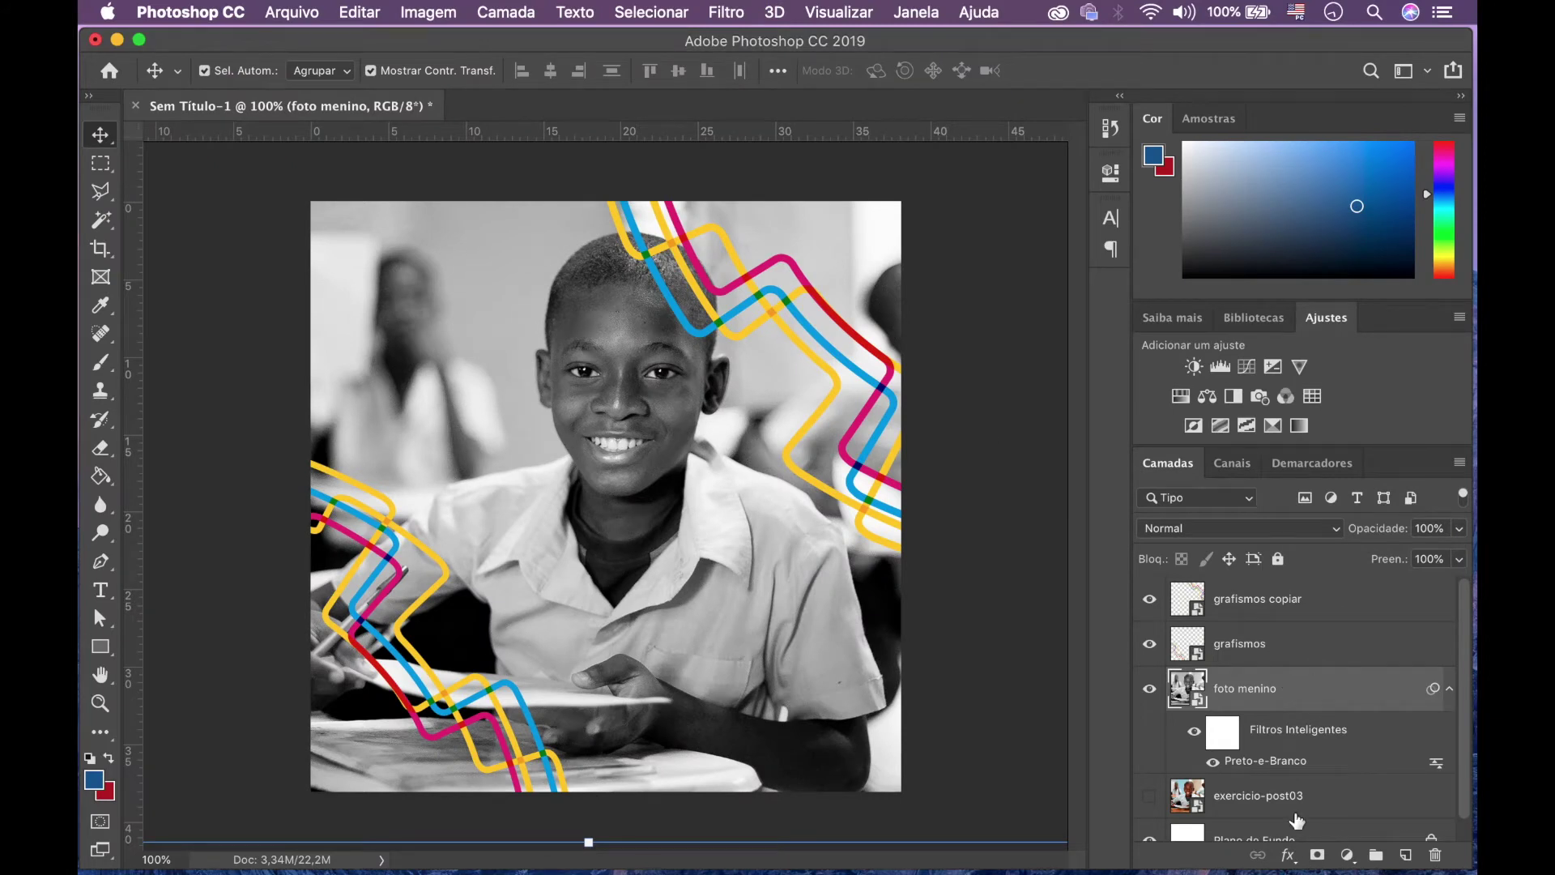
- Add a new layer directly above foto menino and name it efeito de cor
click(1406, 854)
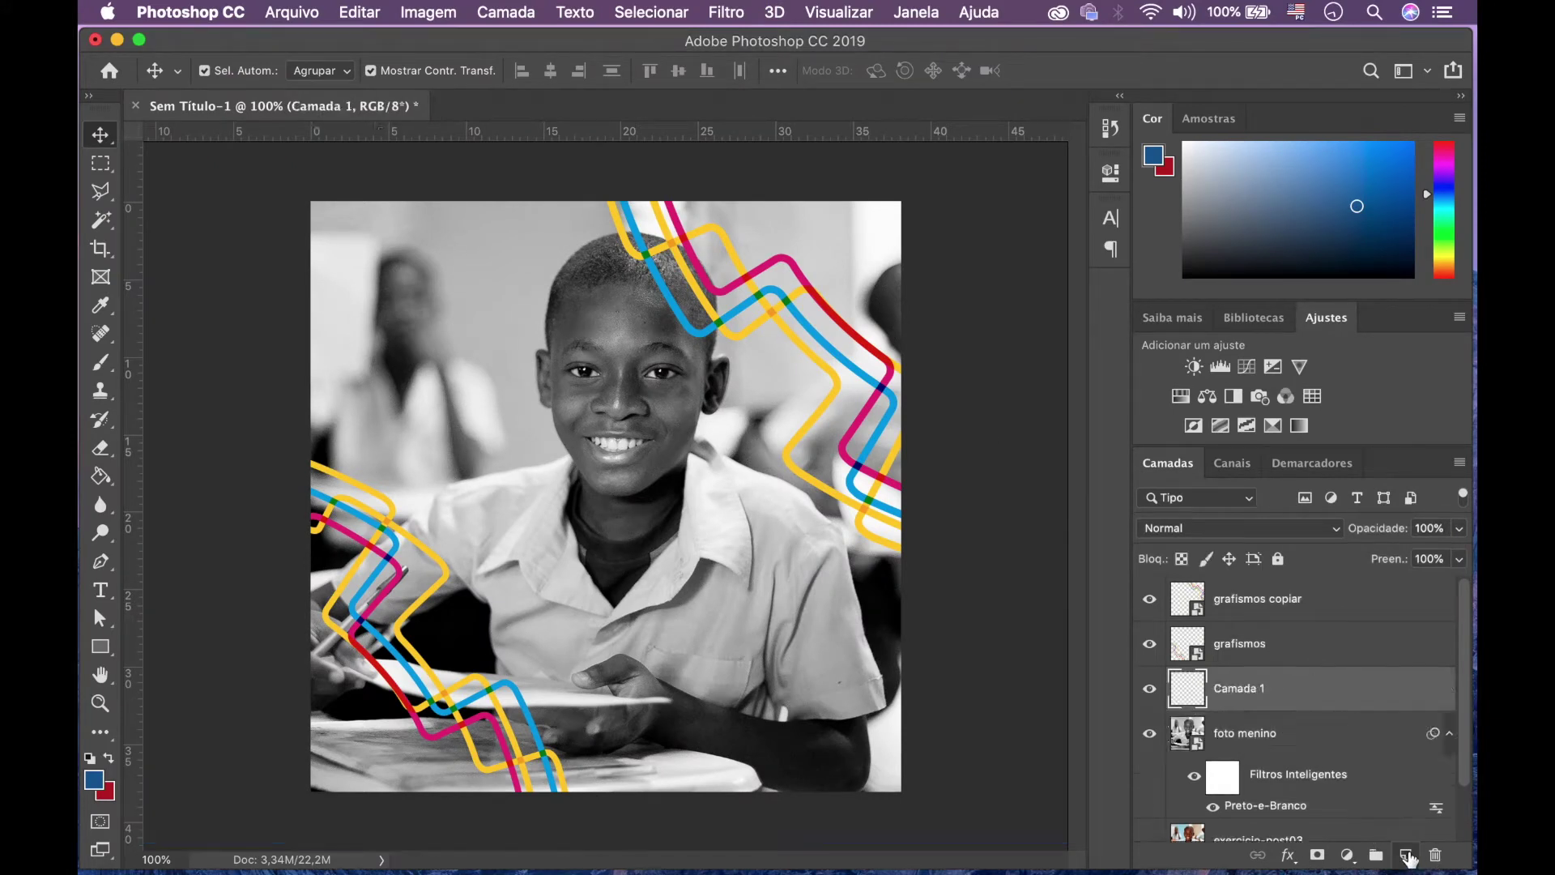
double_click(1239, 689)
text(efeito de cor)
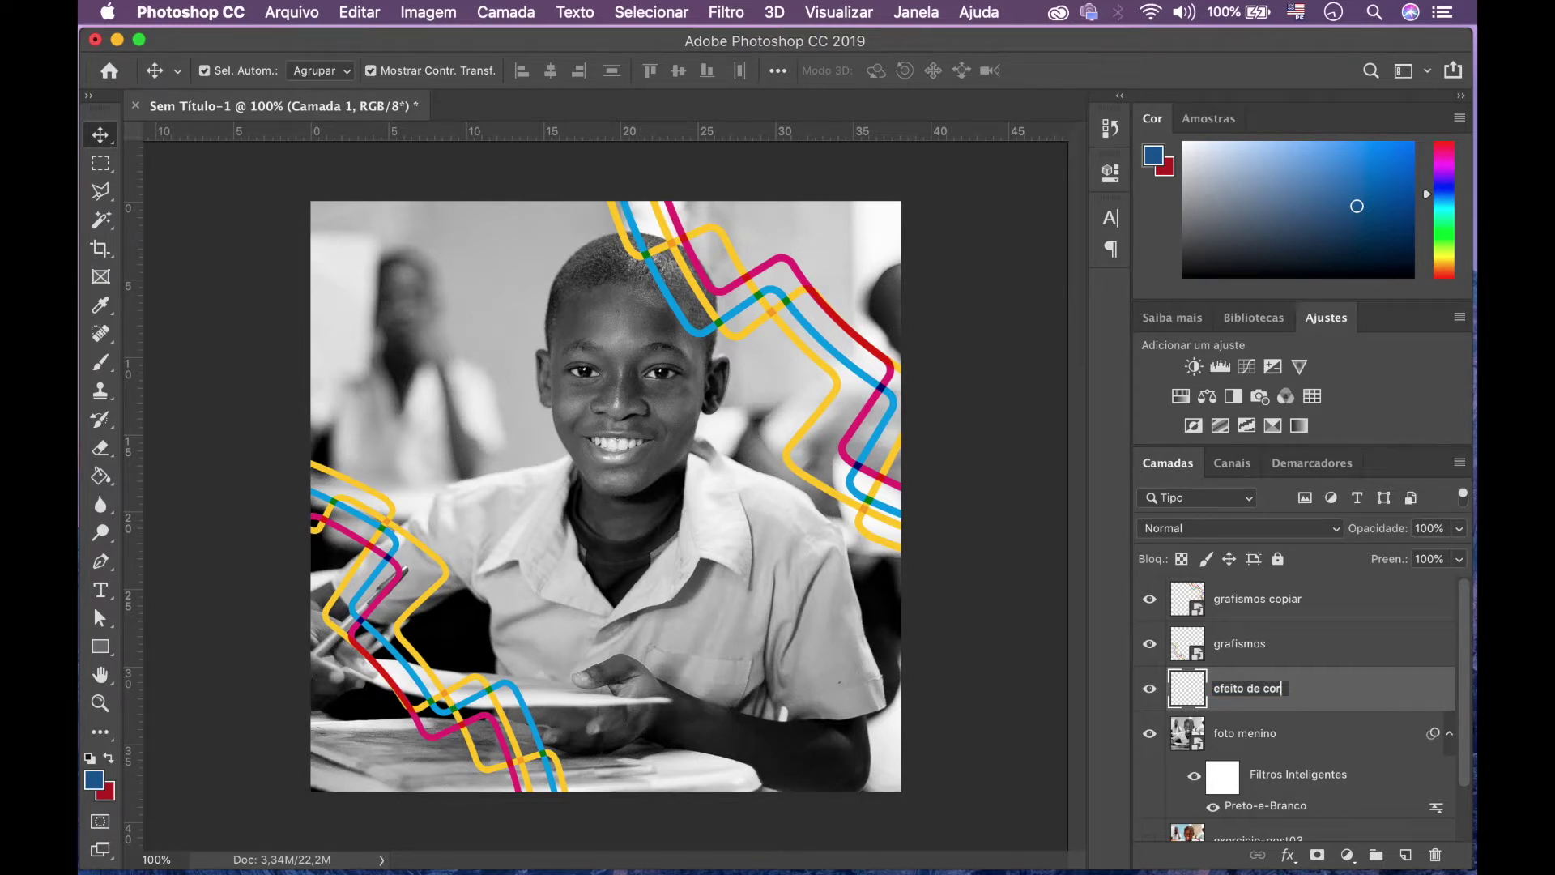
key(Return)
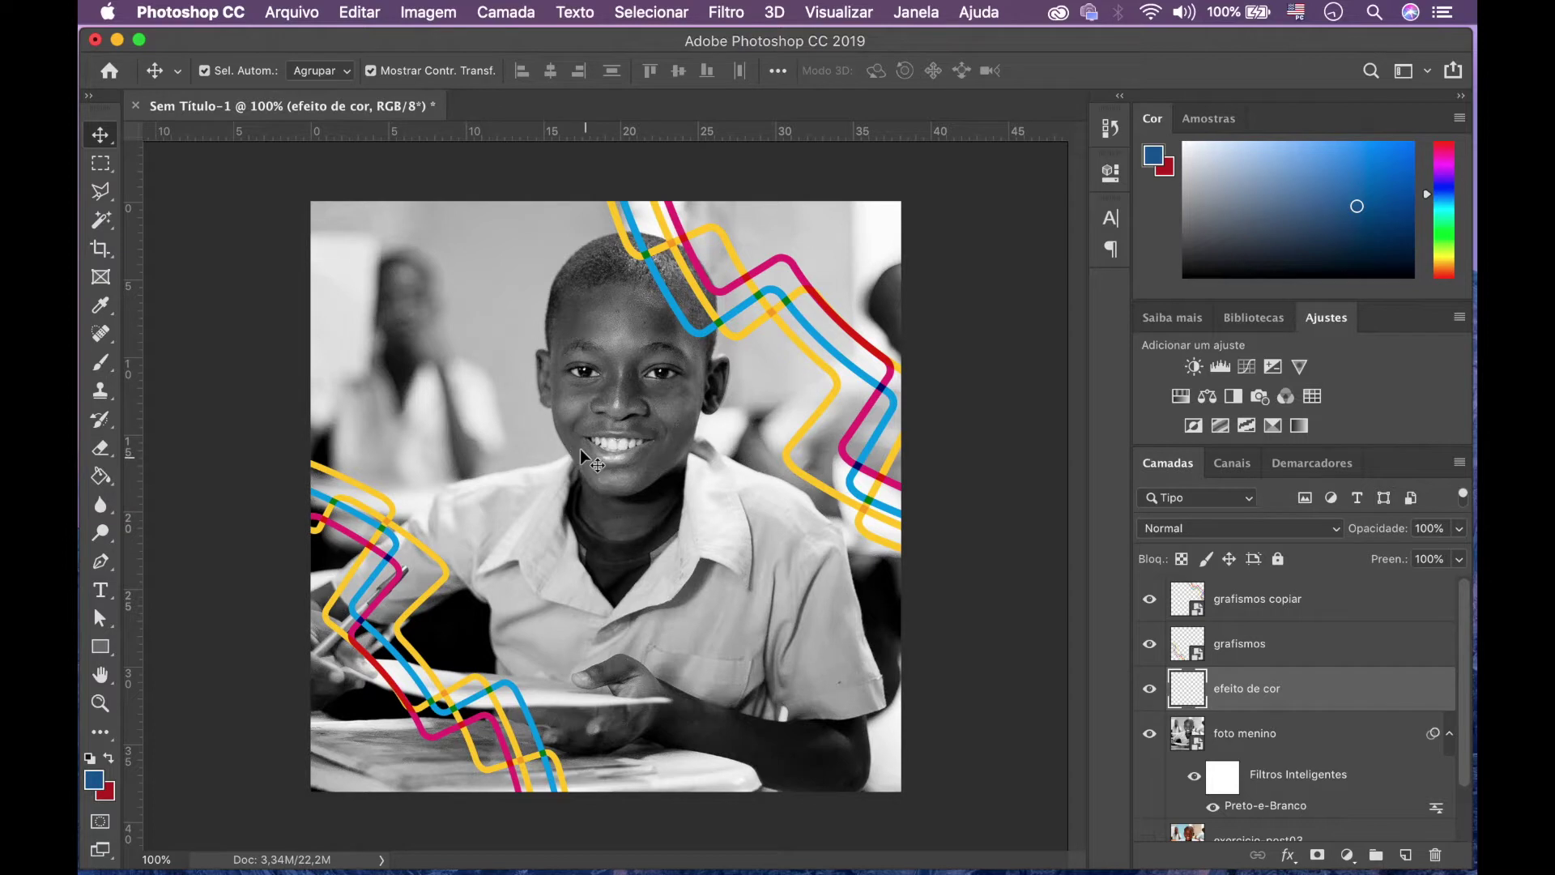
- Paint the whole efeito de cor layer dark blue with a soft brush enlarged to 1000 px
key(b)
key(bracketright)
key(bracketright)
key(bracketright)
key(bracketright)
key(bracketright)
key(bracketright)
key(bracketright)
key(bracketright)
key(bracketright)
key(bracketright)
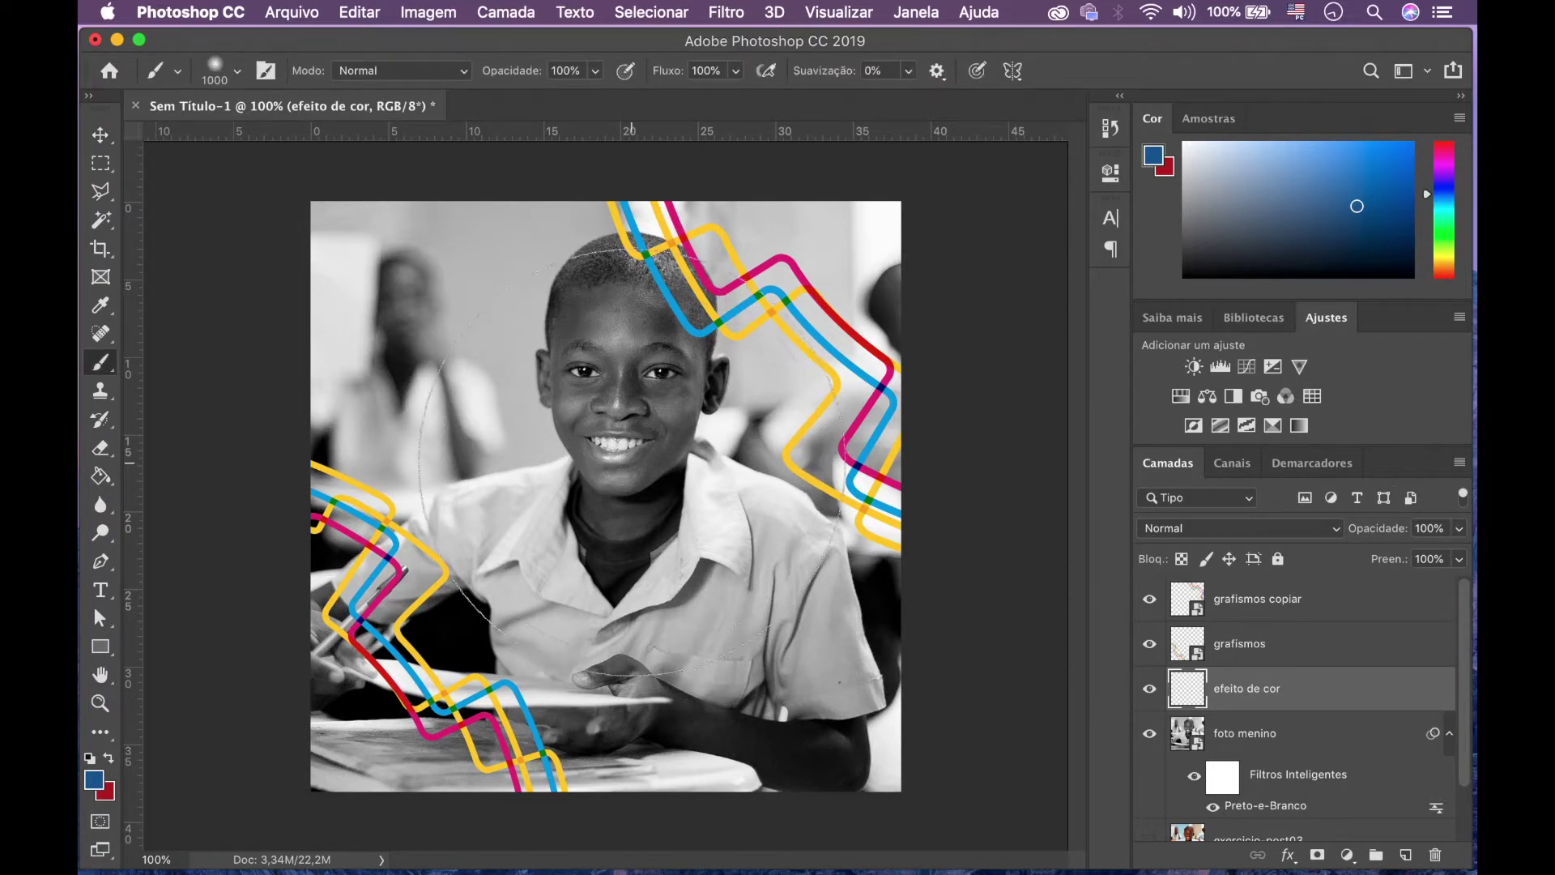
mouse_move(435, 538)
mouse_down()
mouse_move(834, 659)
mouse_move(761, 269)
mouse_move(337, 392)
mouse_move(445, 643)
mouse_move(858, 756)
mouse_move(607, 469)
mouse_up()
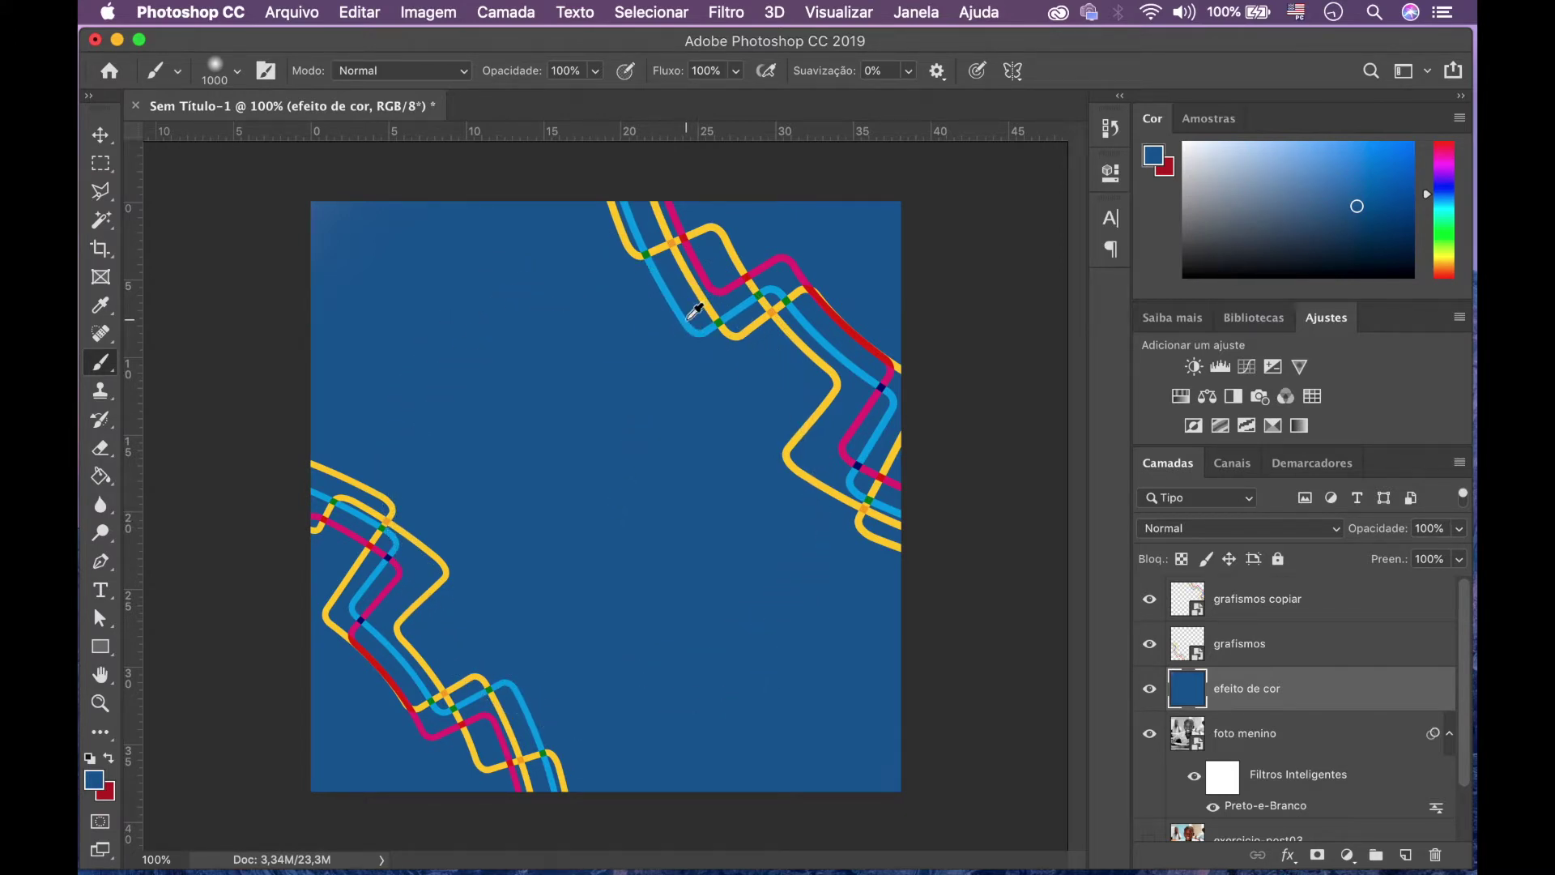
- Choose a brighter blue foreground colour and dab a soft glow in the centre of the efeito de cor layer
click(1361, 204)
drag(1360, 205, 1364, 167)
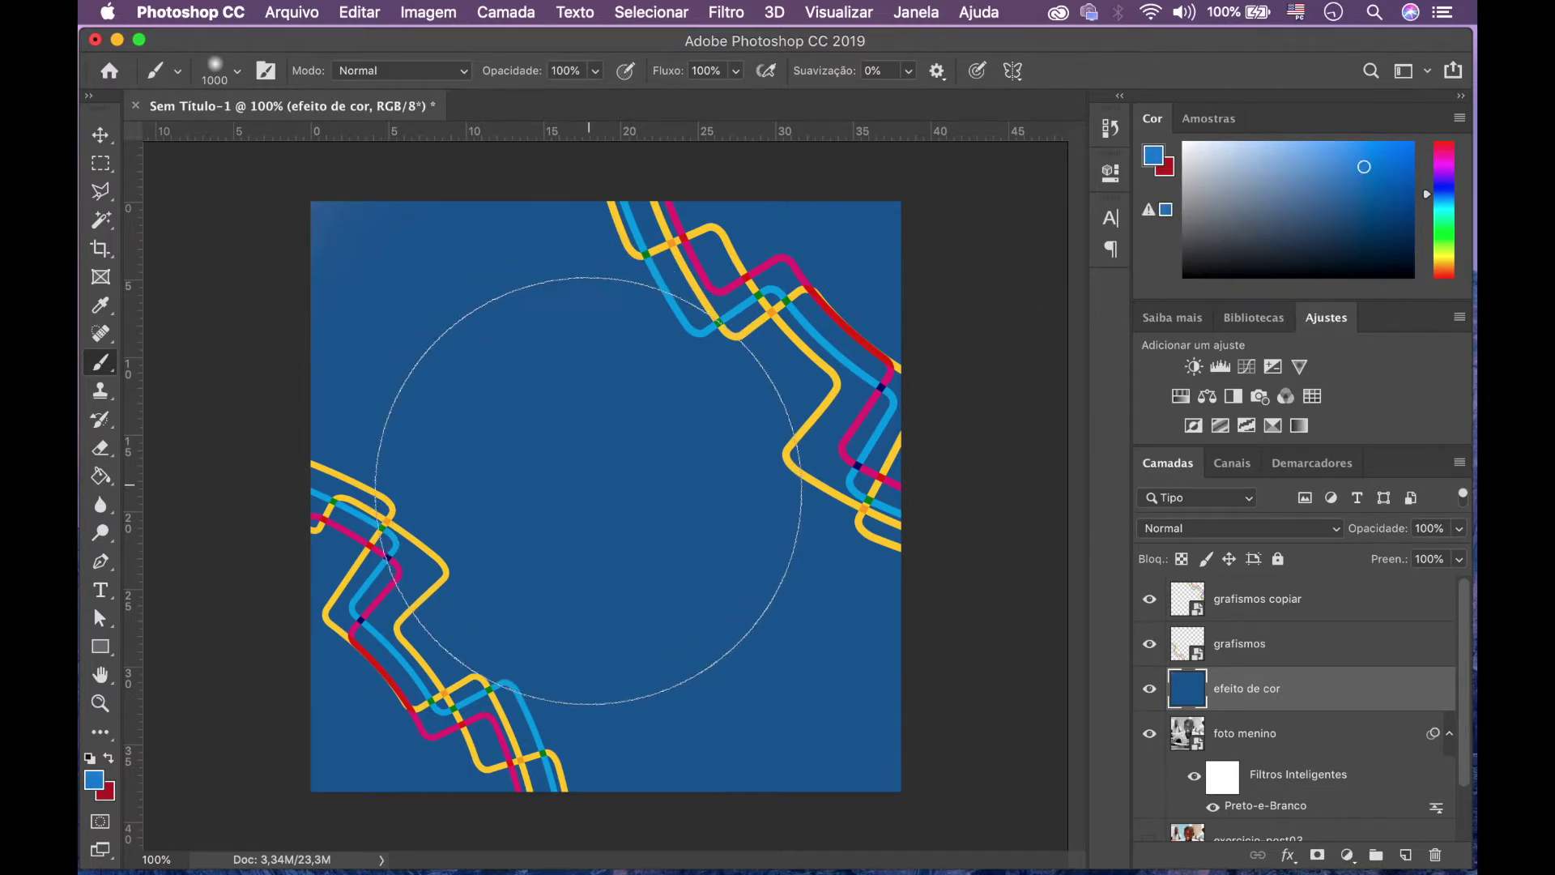
click(592, 486)
click(590, 488)
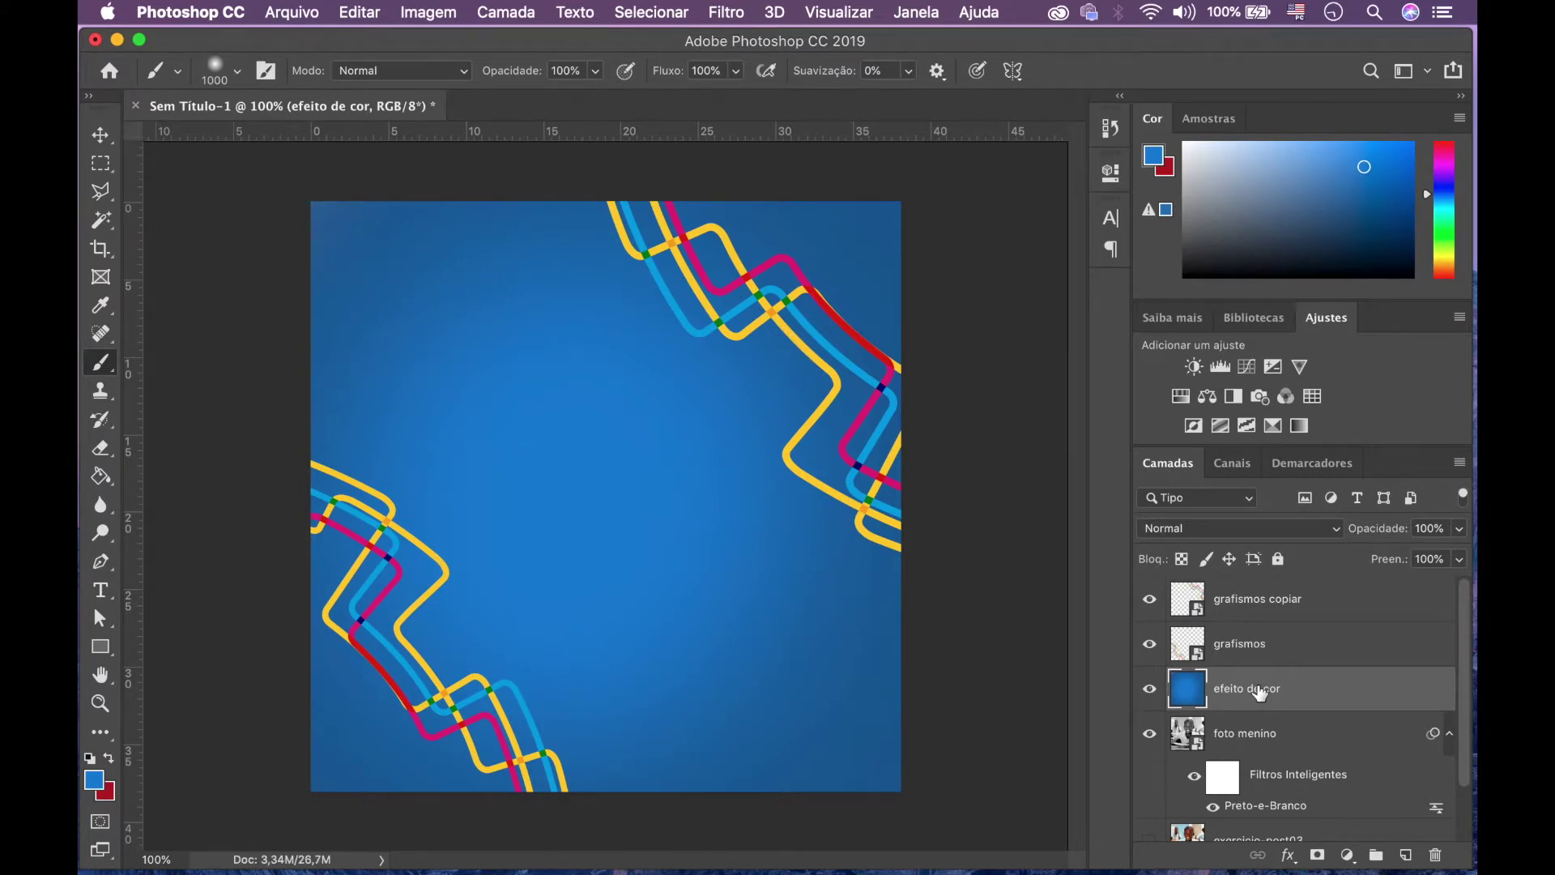
- Move the efeito de cor layer beneath foto menino and set foto menino's blend mode to Multiplicação
drag(1258, 692, 1251, 810)
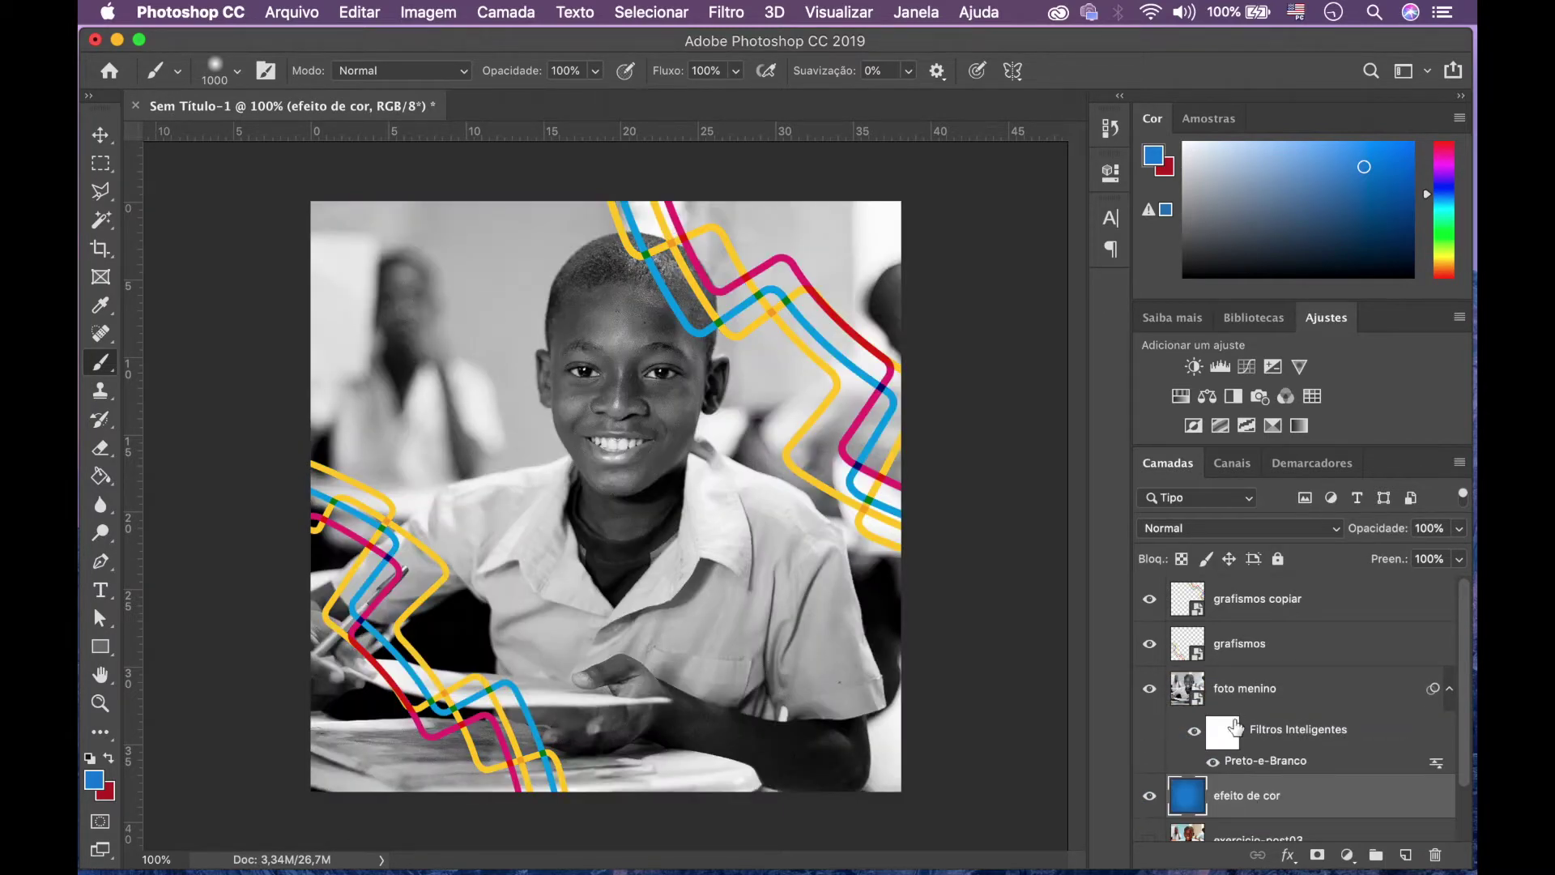
click(1268, 694)
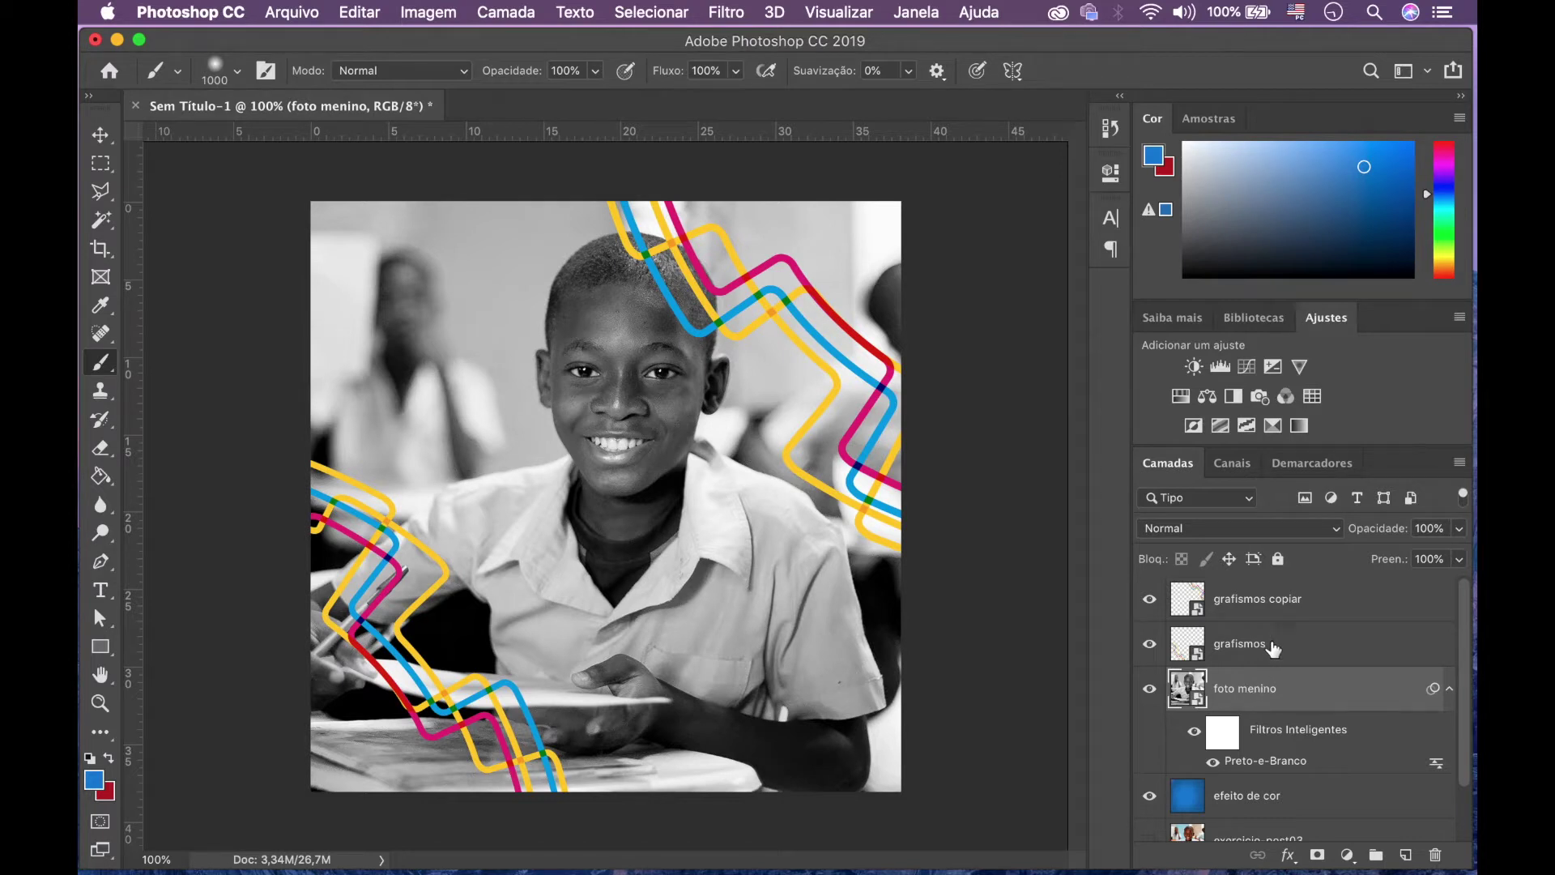
click(1276, 533)
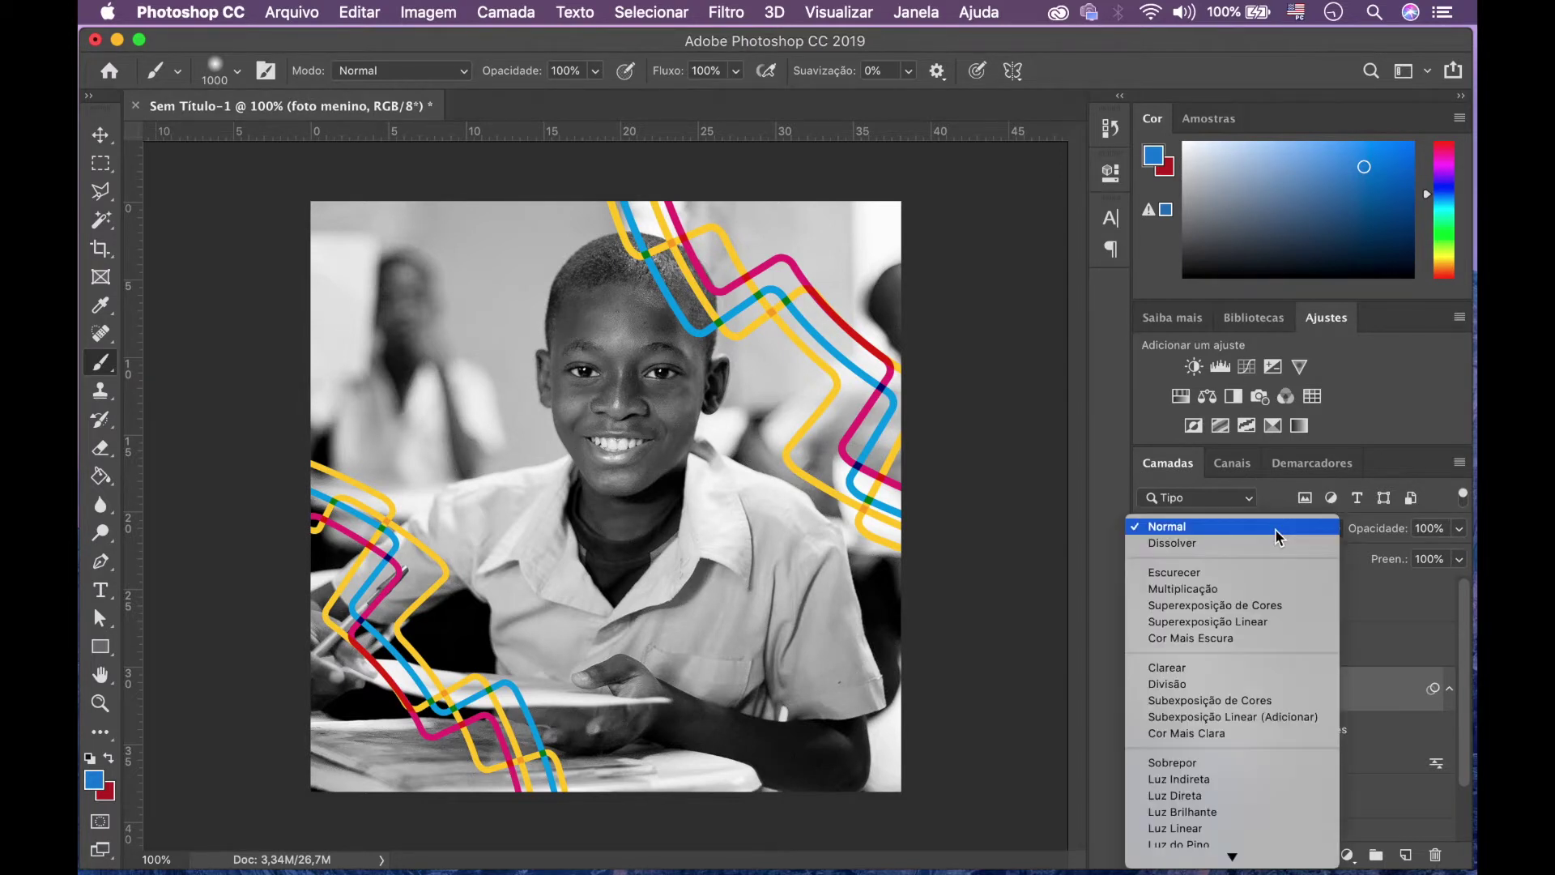
click(1236, 591)
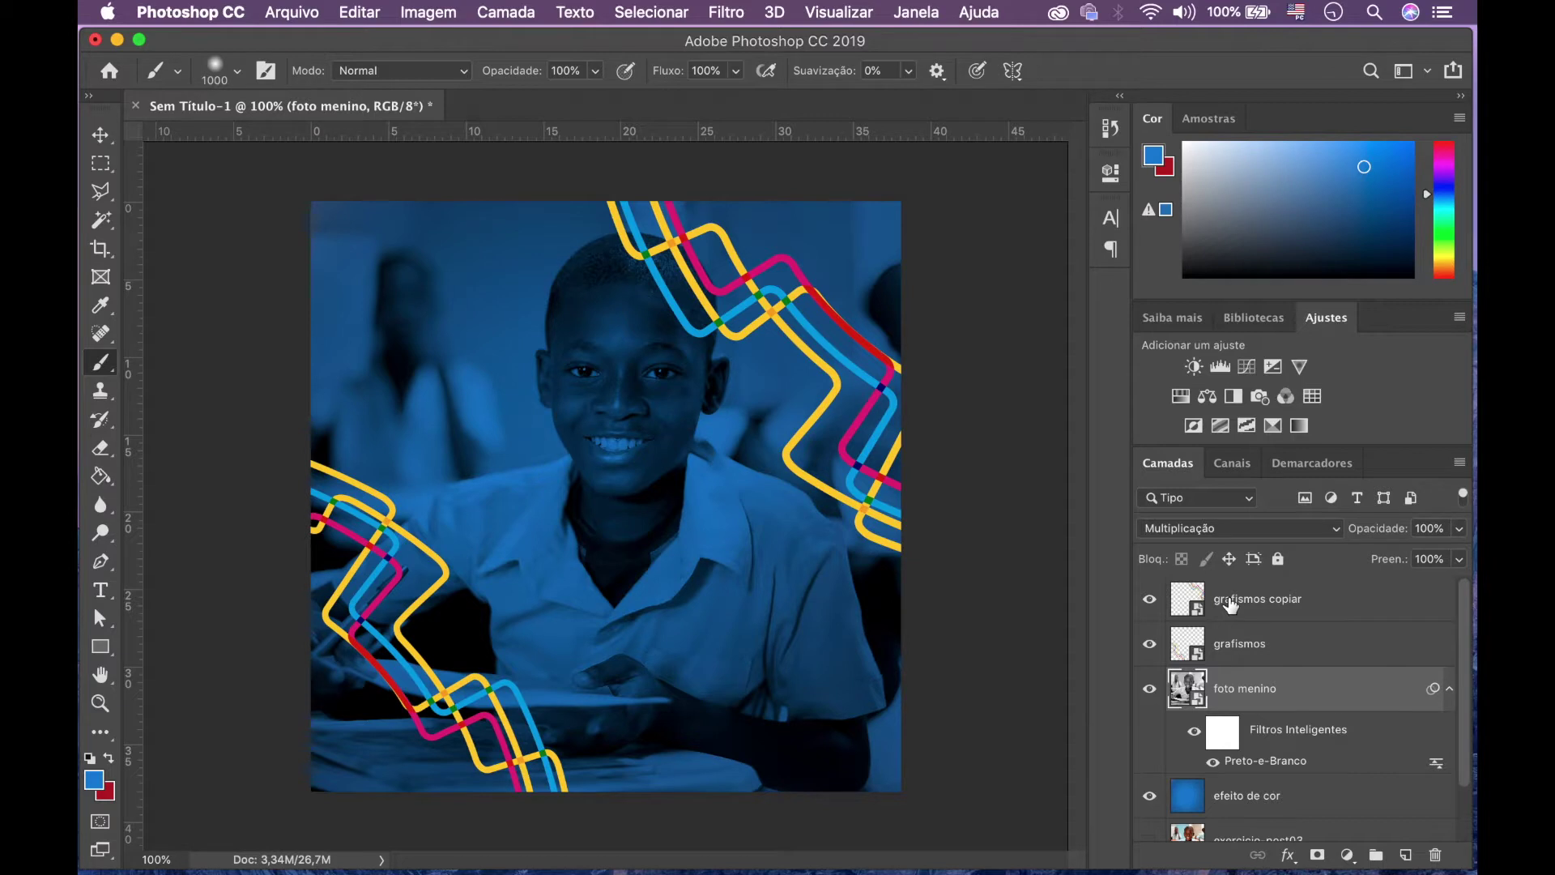
- Add a new layer directly above efeito de cor and dab the current blue once in the centre with the 1000 px soft brush
click(1320, 798)
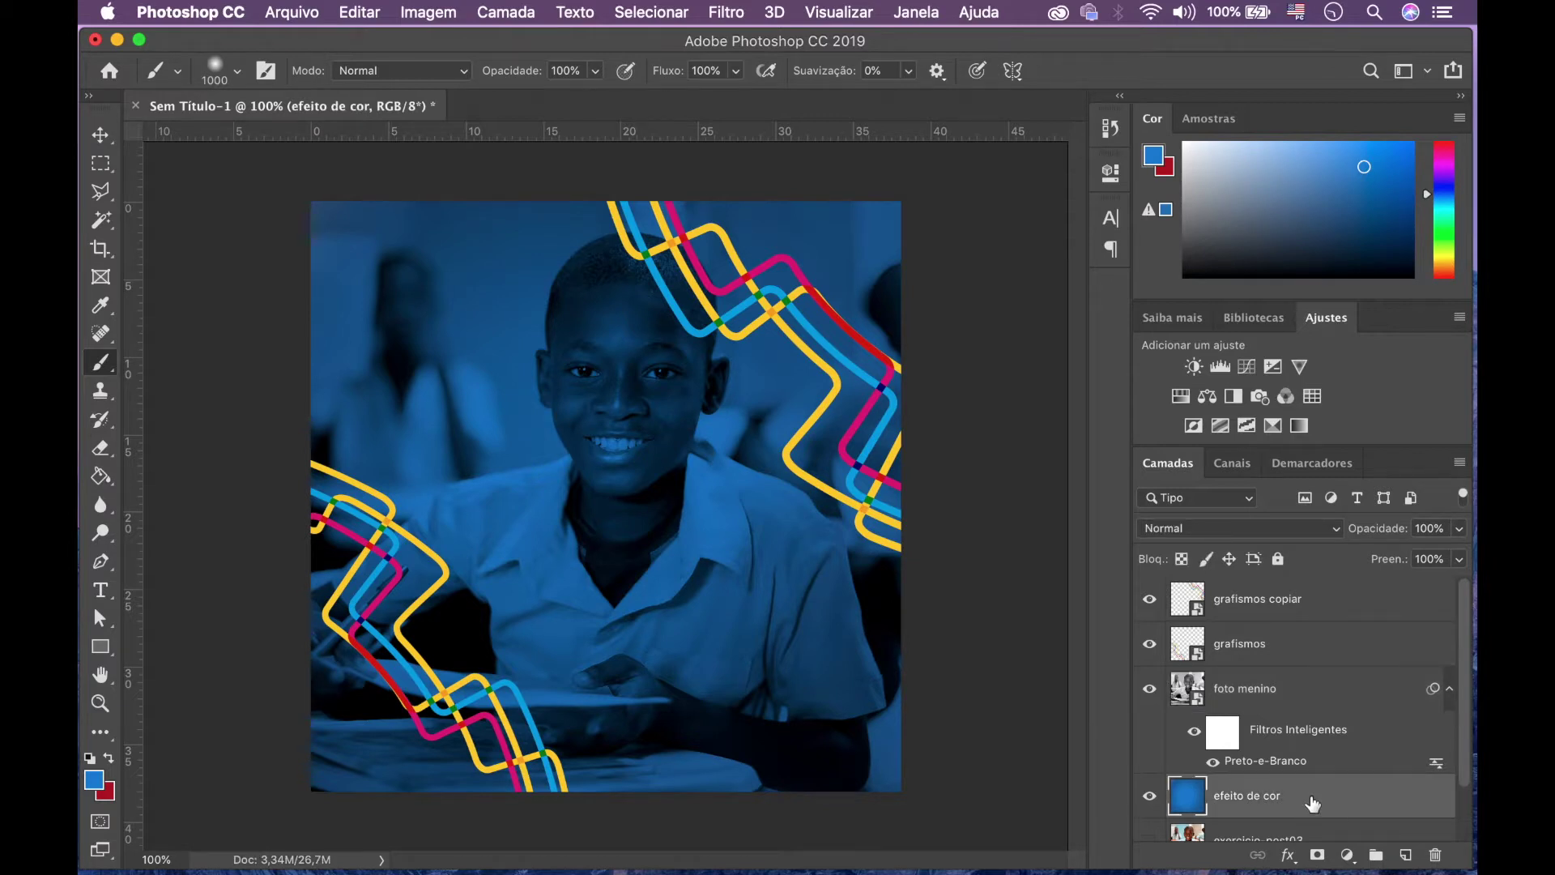
click(1404, 855)
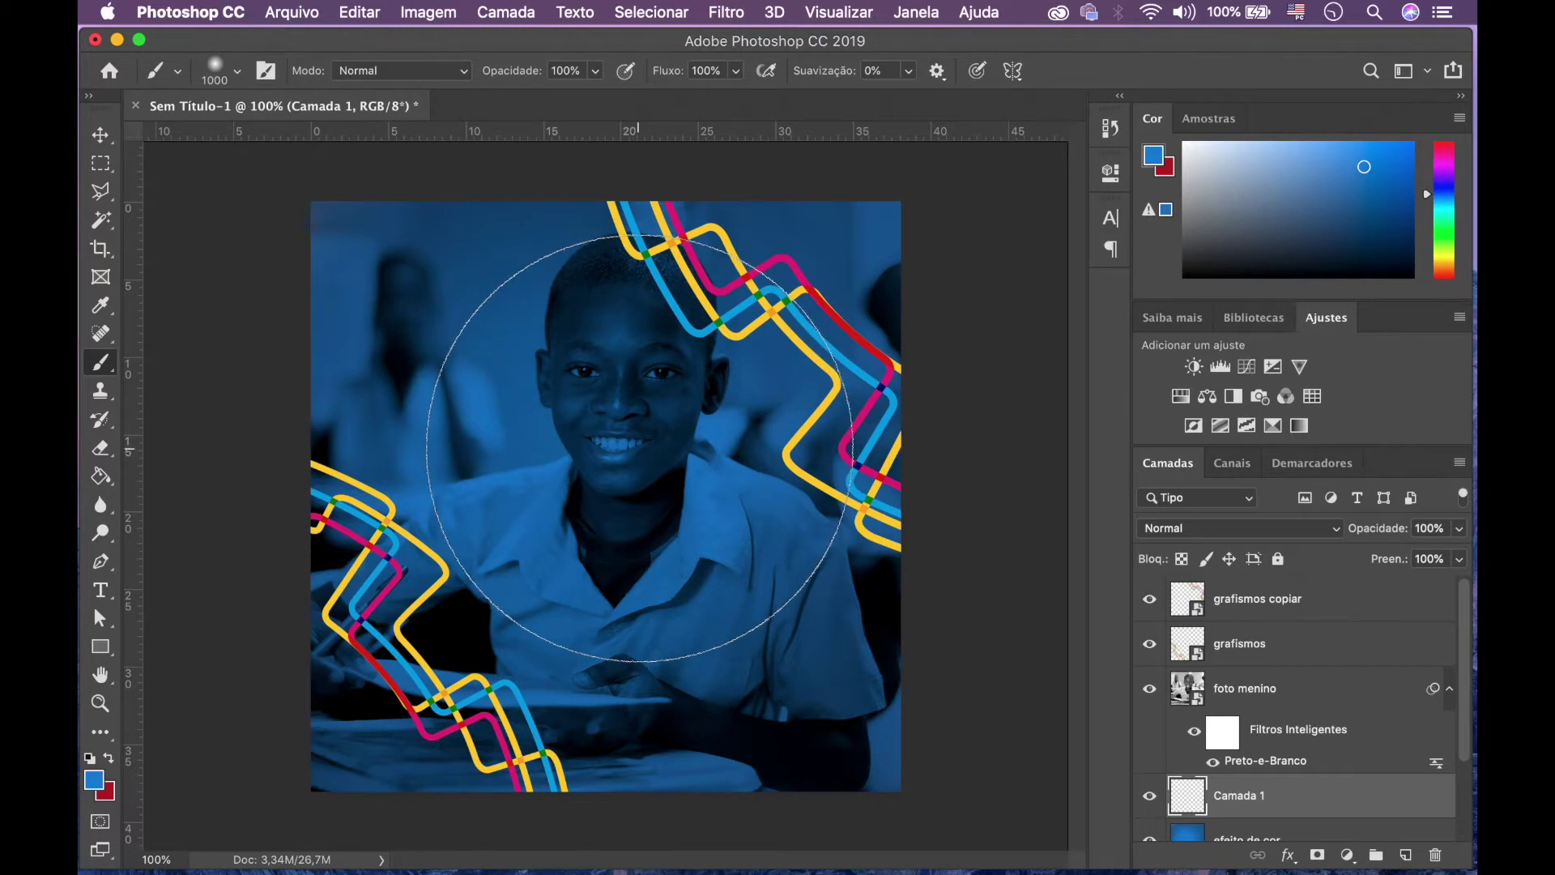
click(654, 451)
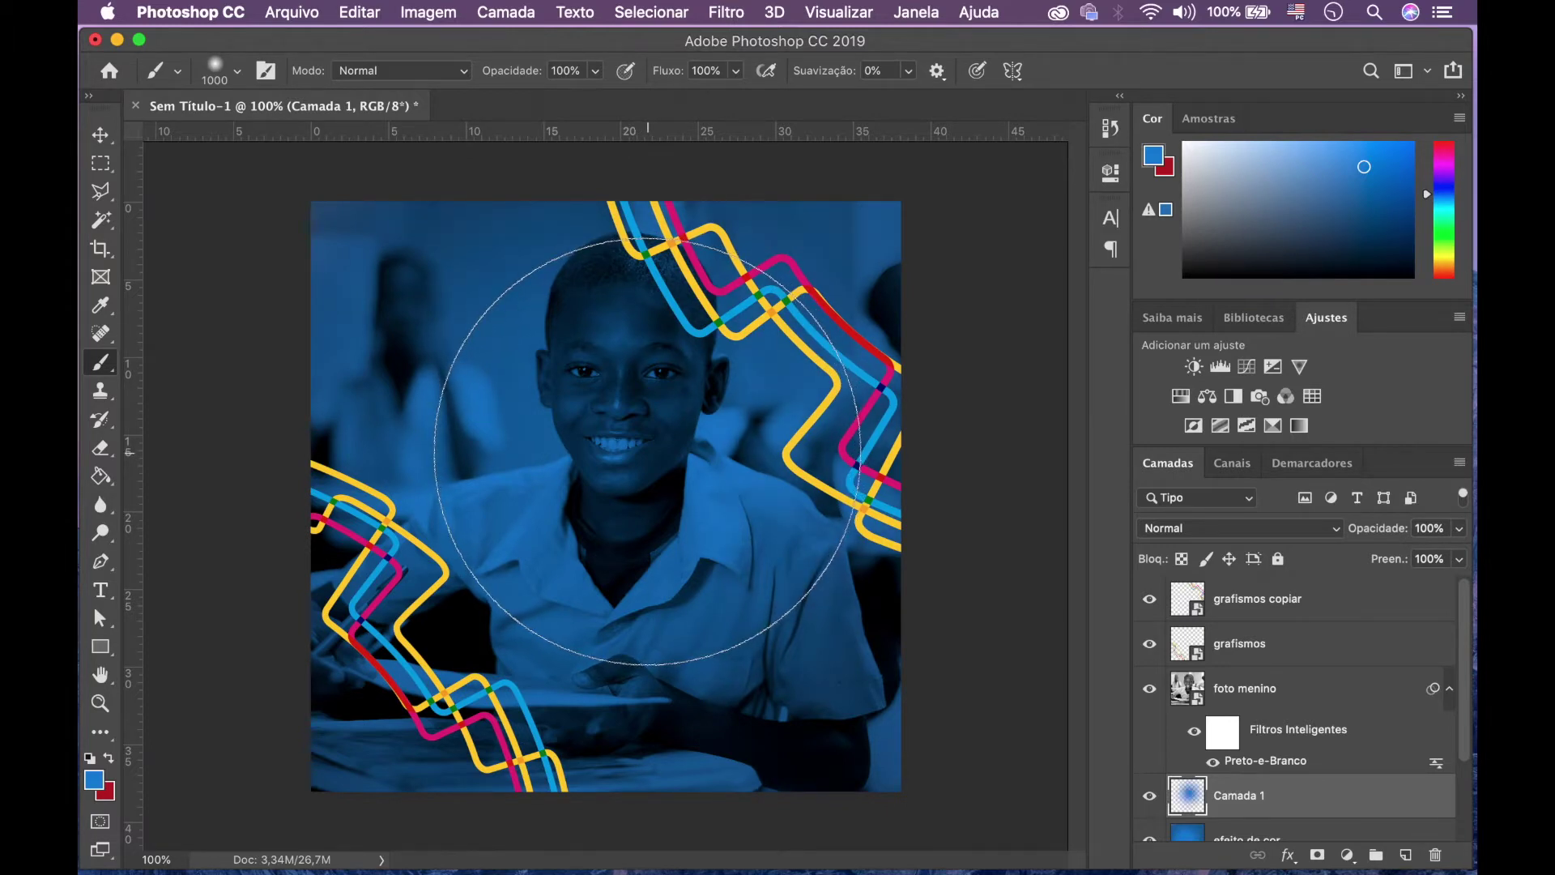
- Change the foreground colour to light cyan #62c2e4 and dab a soft glow around the boy on the new layer
click(1191, 143)
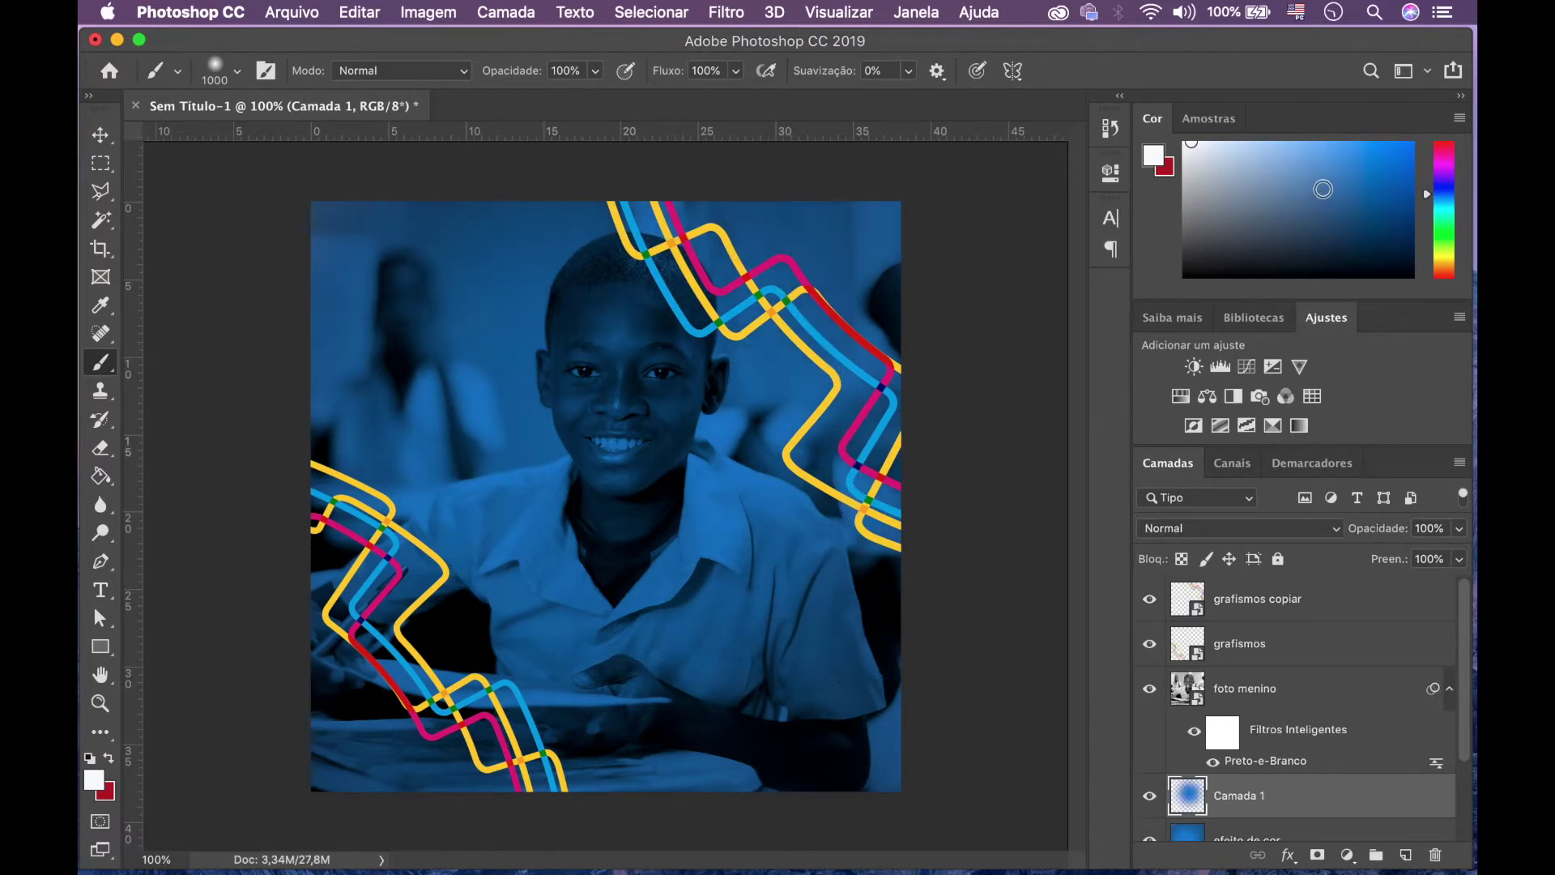
mouse_move(1323, 189)
mouse_down()
mouse_move(1301, 146)
mouse_move(1329, 167)
mouse_move(1314, 155)
mouse_up()
drag(1440, 199, 1434, 202)
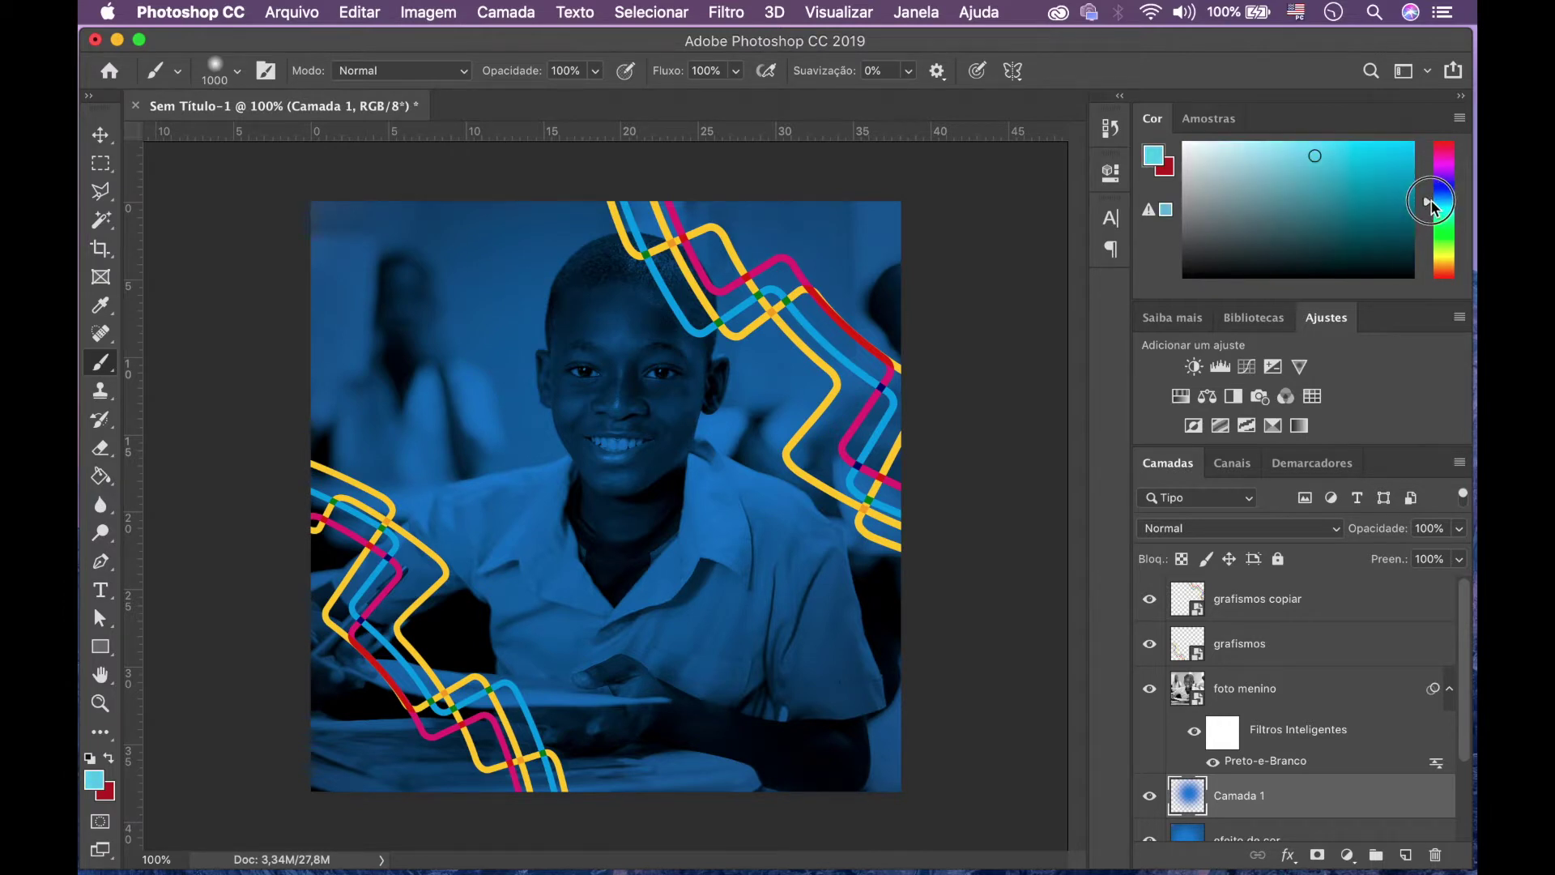
click(603, 440)
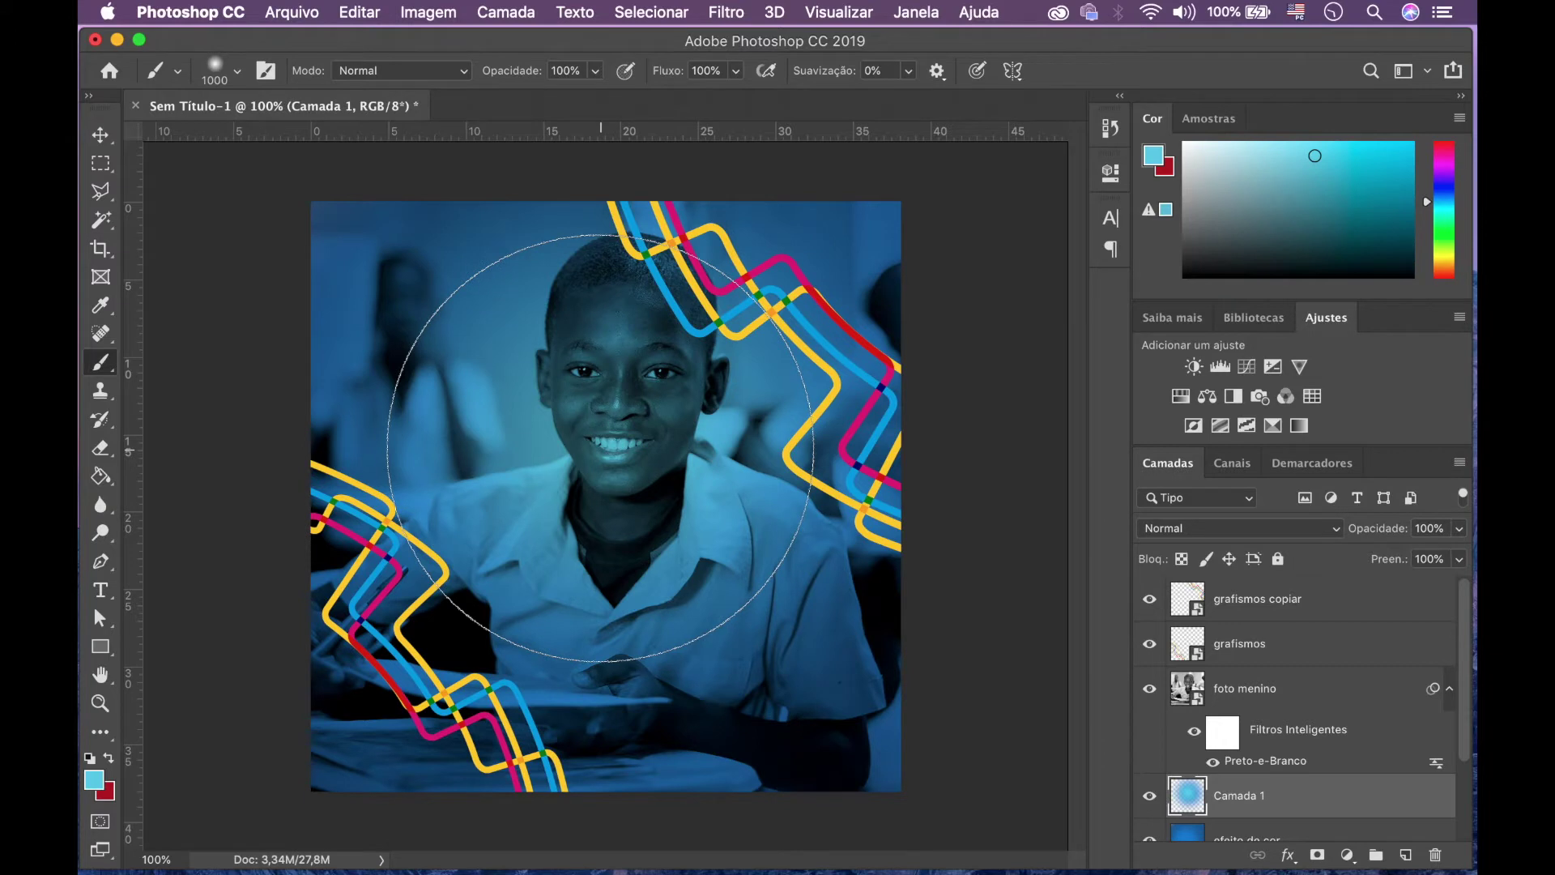
click(555, 414)
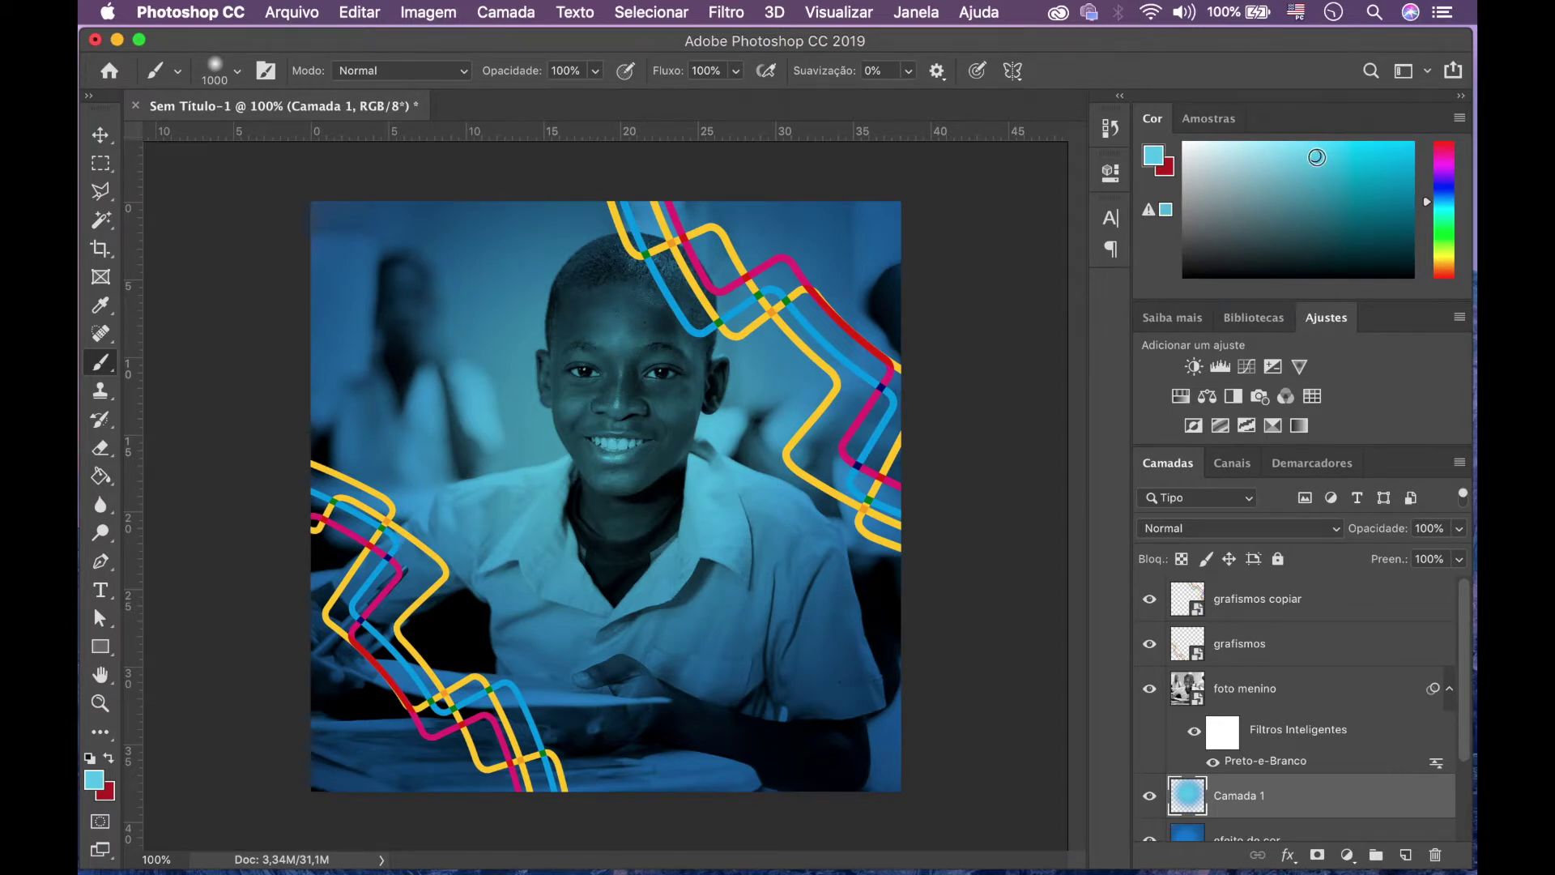
click(96, 784)
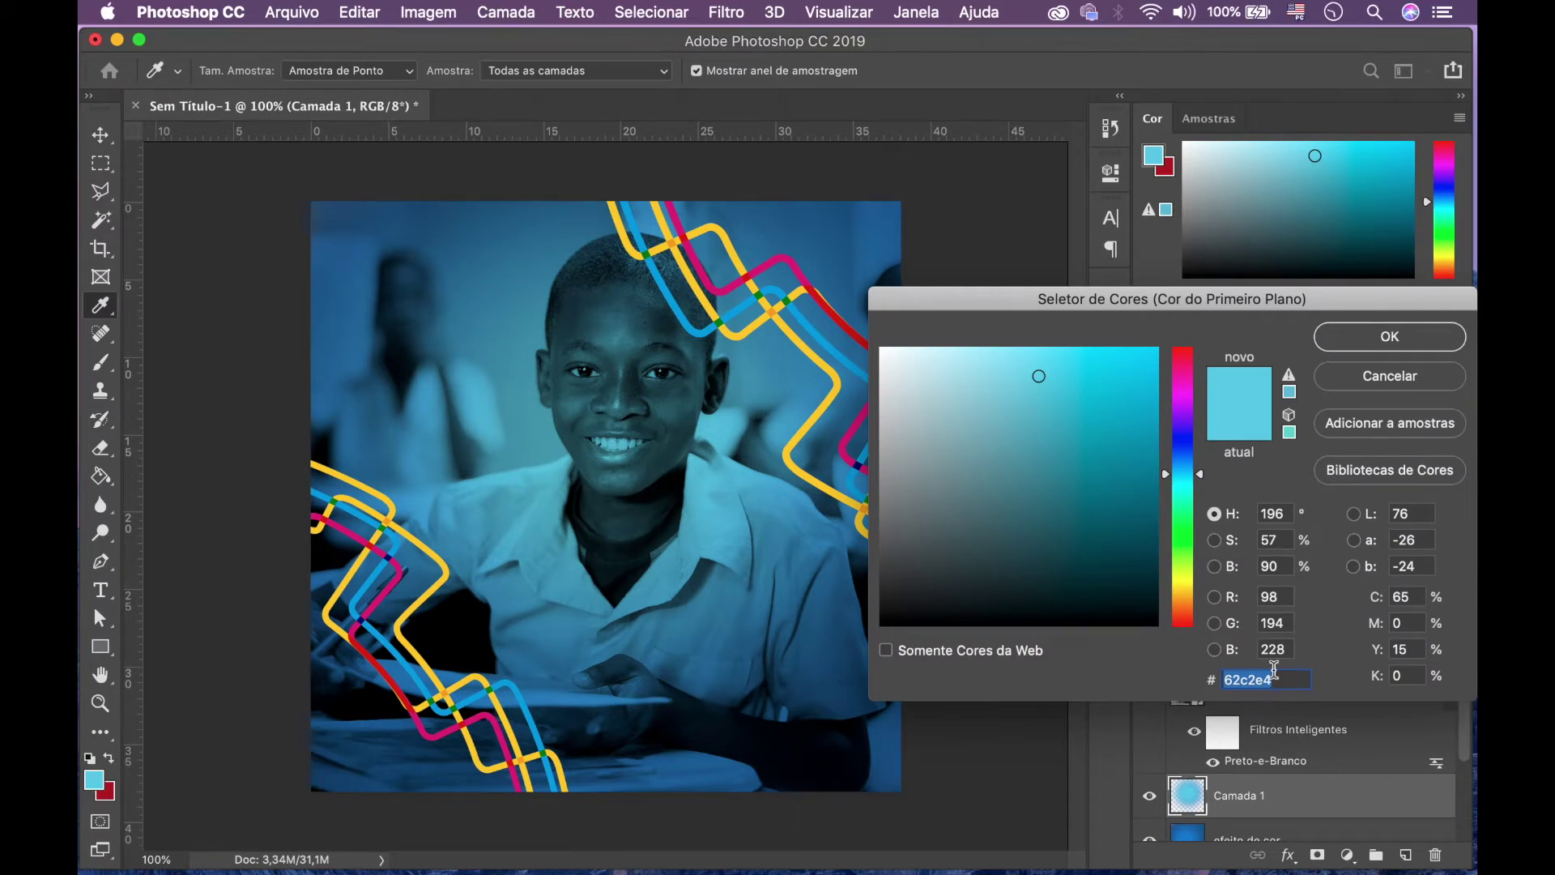
click(1388, 346)
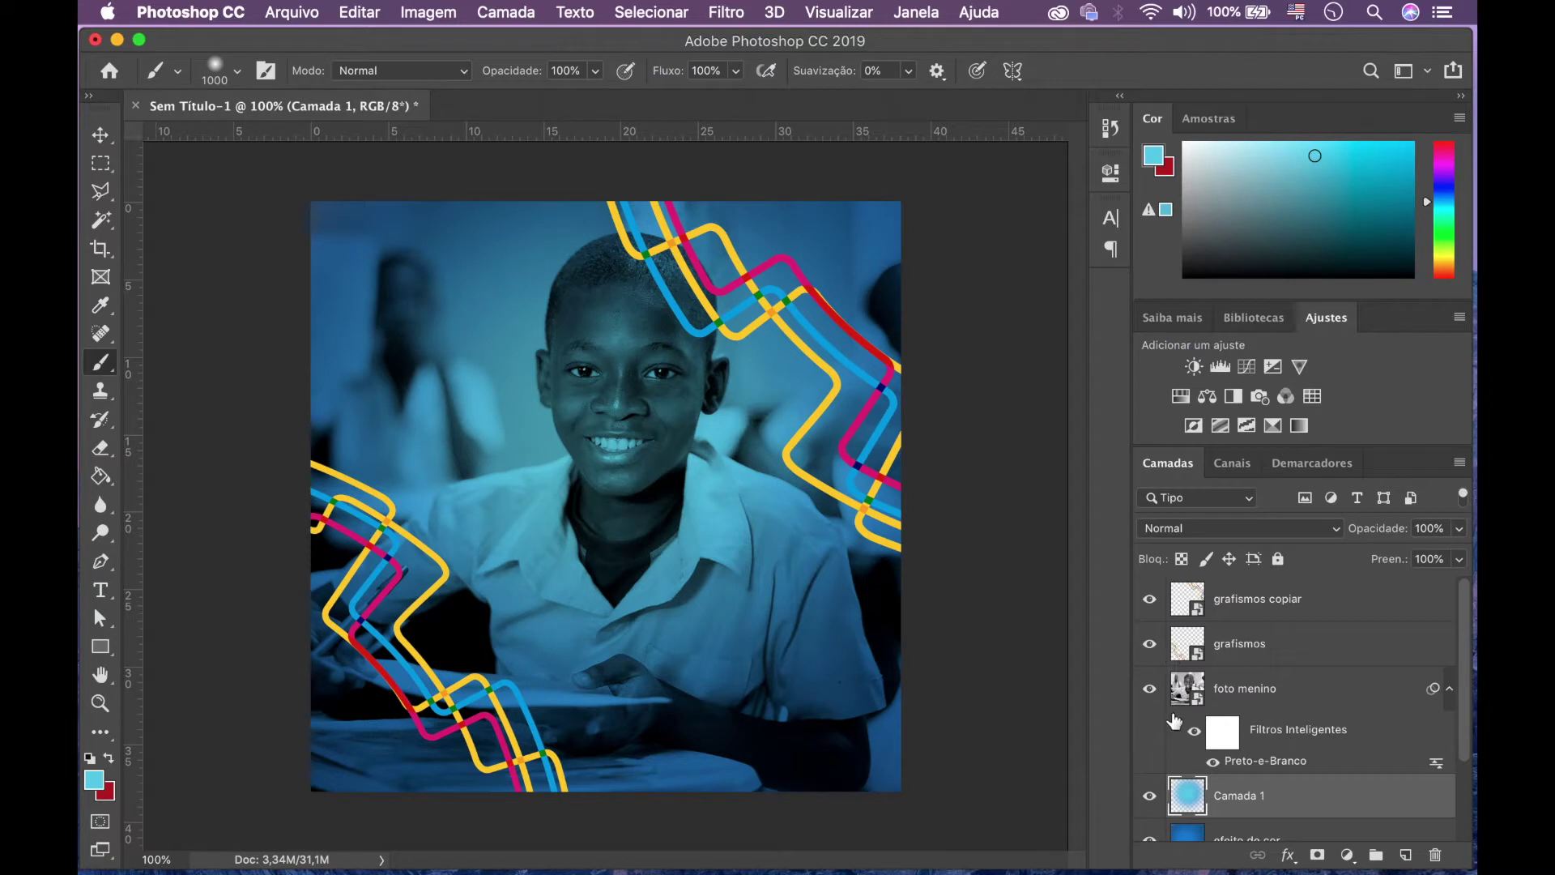
- Rename the glow layer as brilho and lower its opacity to 82%
drag(1465, 695, 1465, 729)
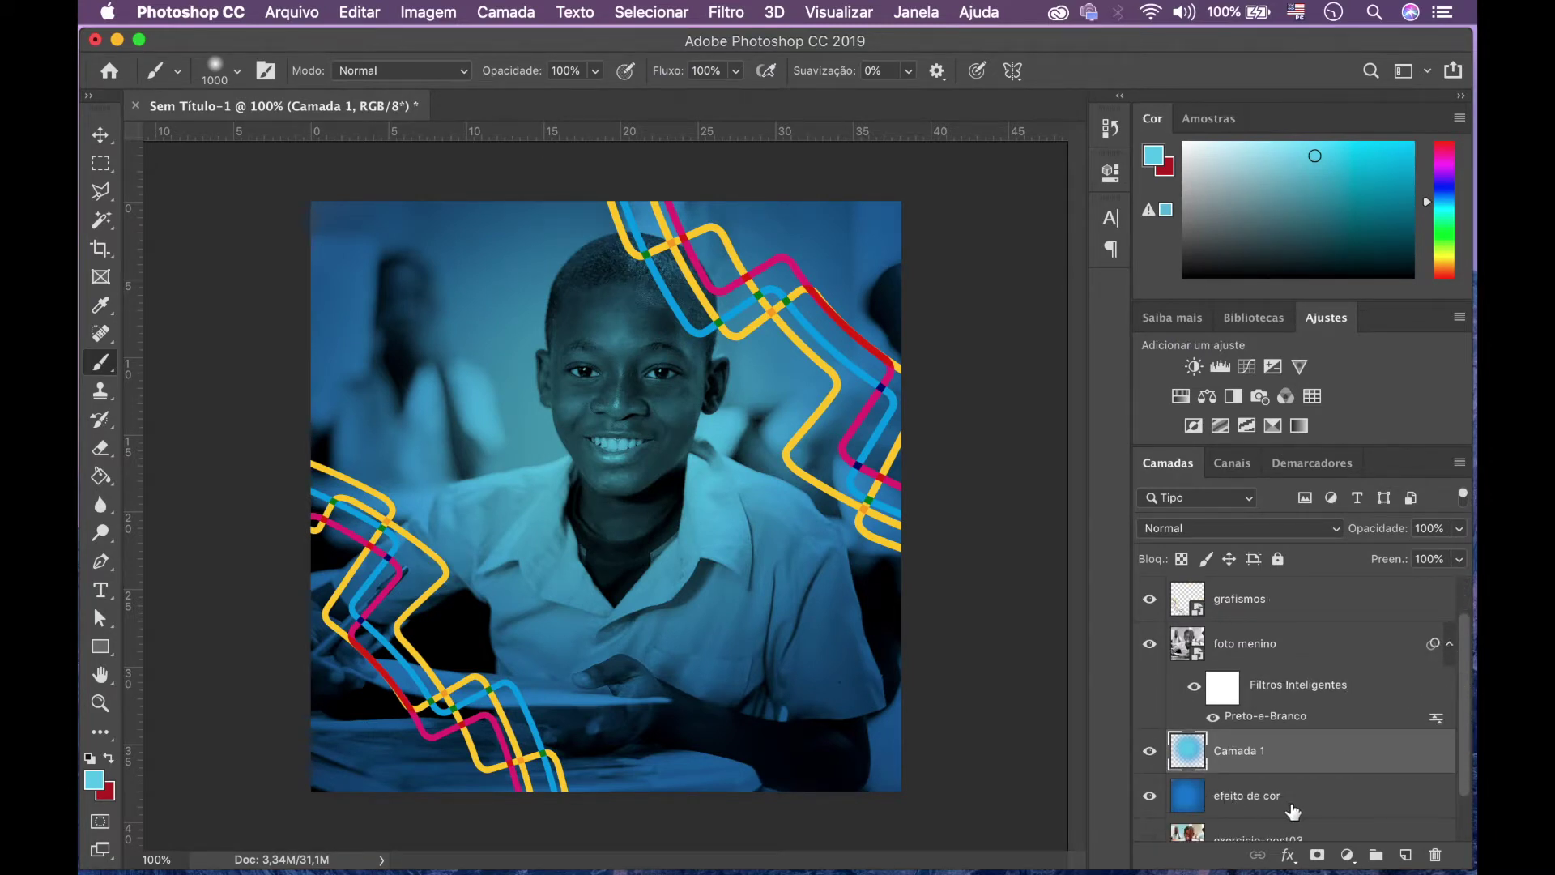
double_click(1239, 751)
text(brilho)
key(Return)
click(1461, 537)
drag(1457, 561, 1438, 561)
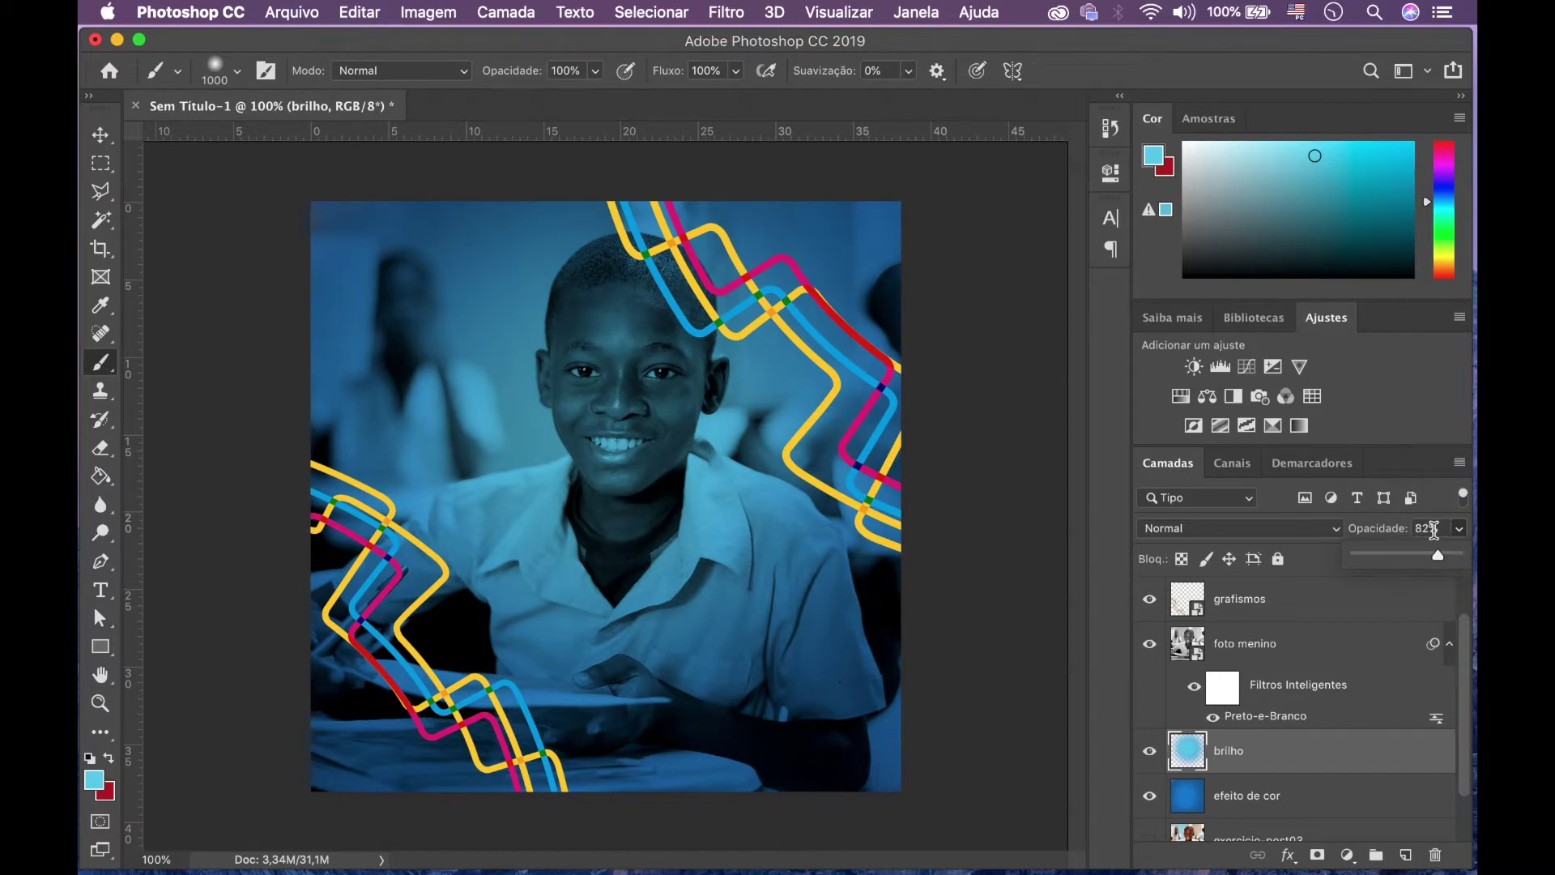
click(1284, 757)
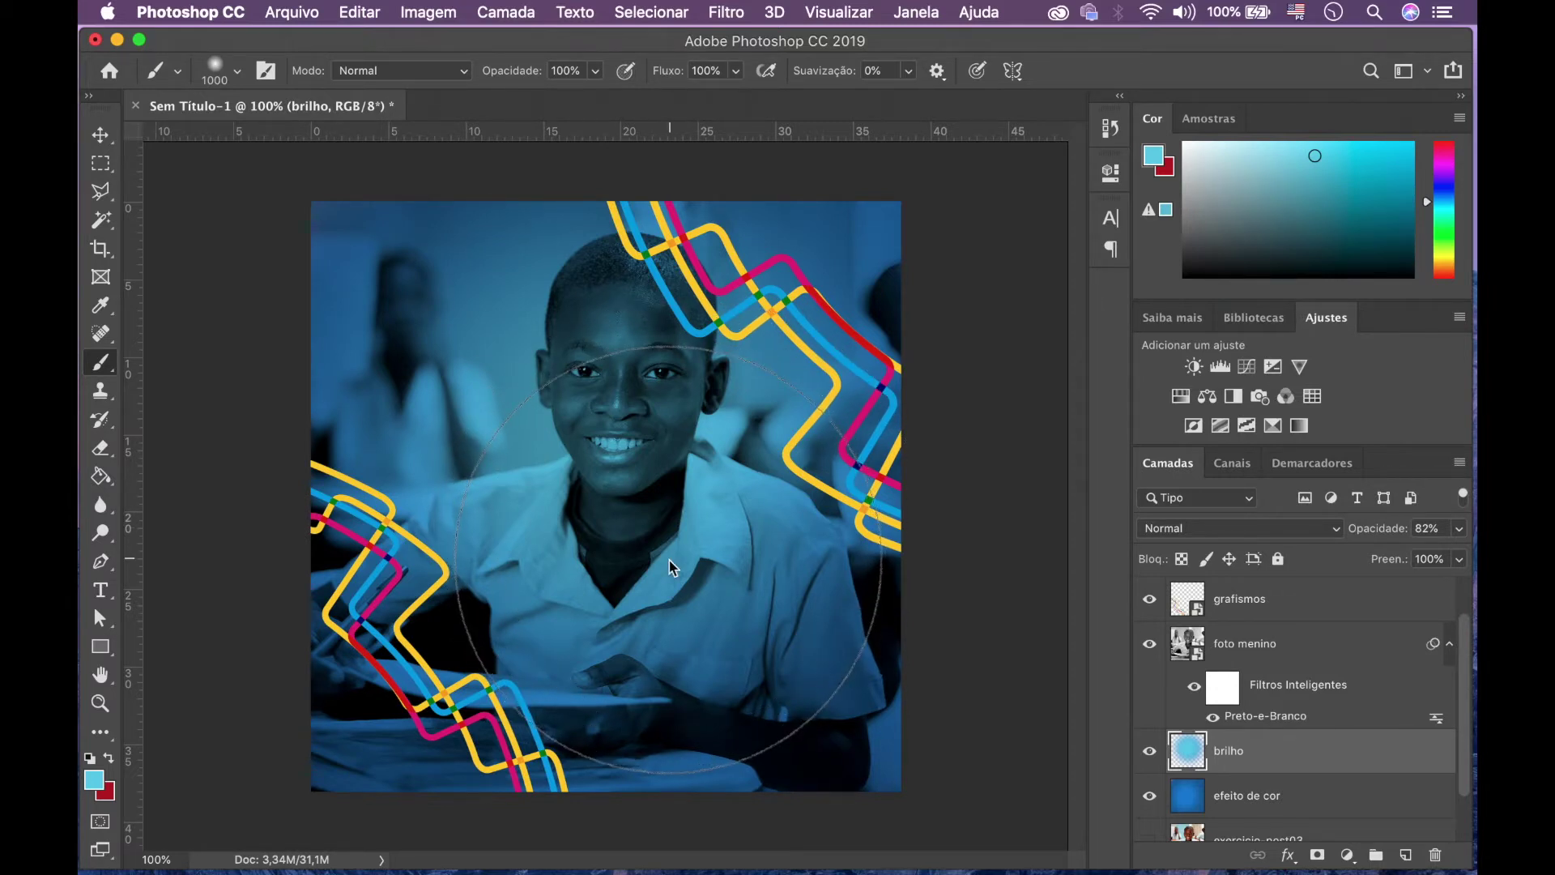
- Switch to Finder and preview halftone-textura-fundo.jpg and halftone-textura.jpg in the post03 folder
key(ctrl+Up)
click(557, 574)
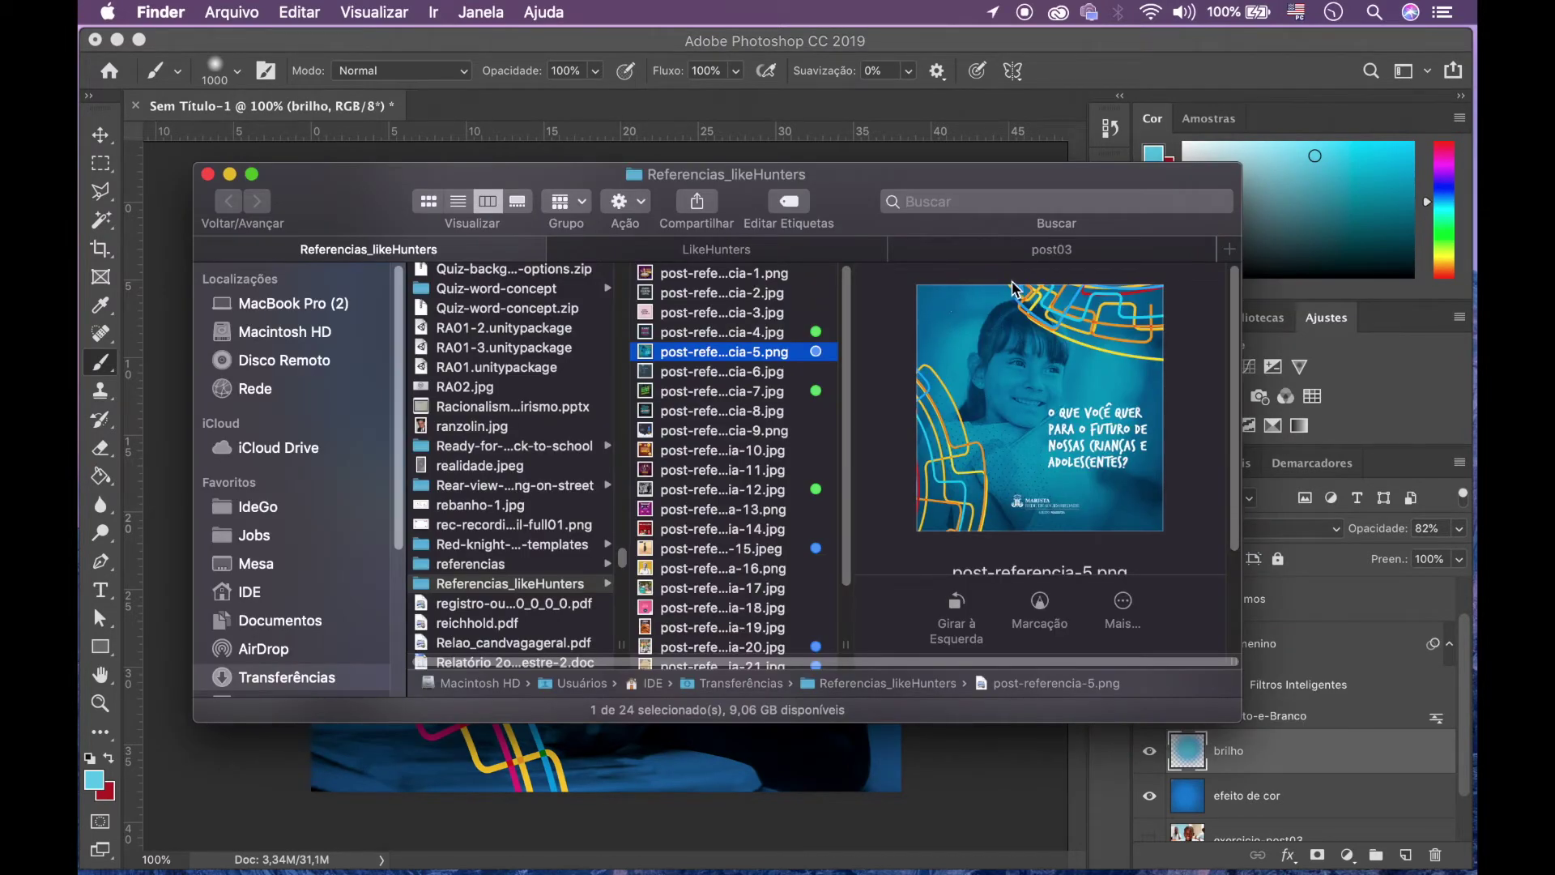
click(1037, 249)
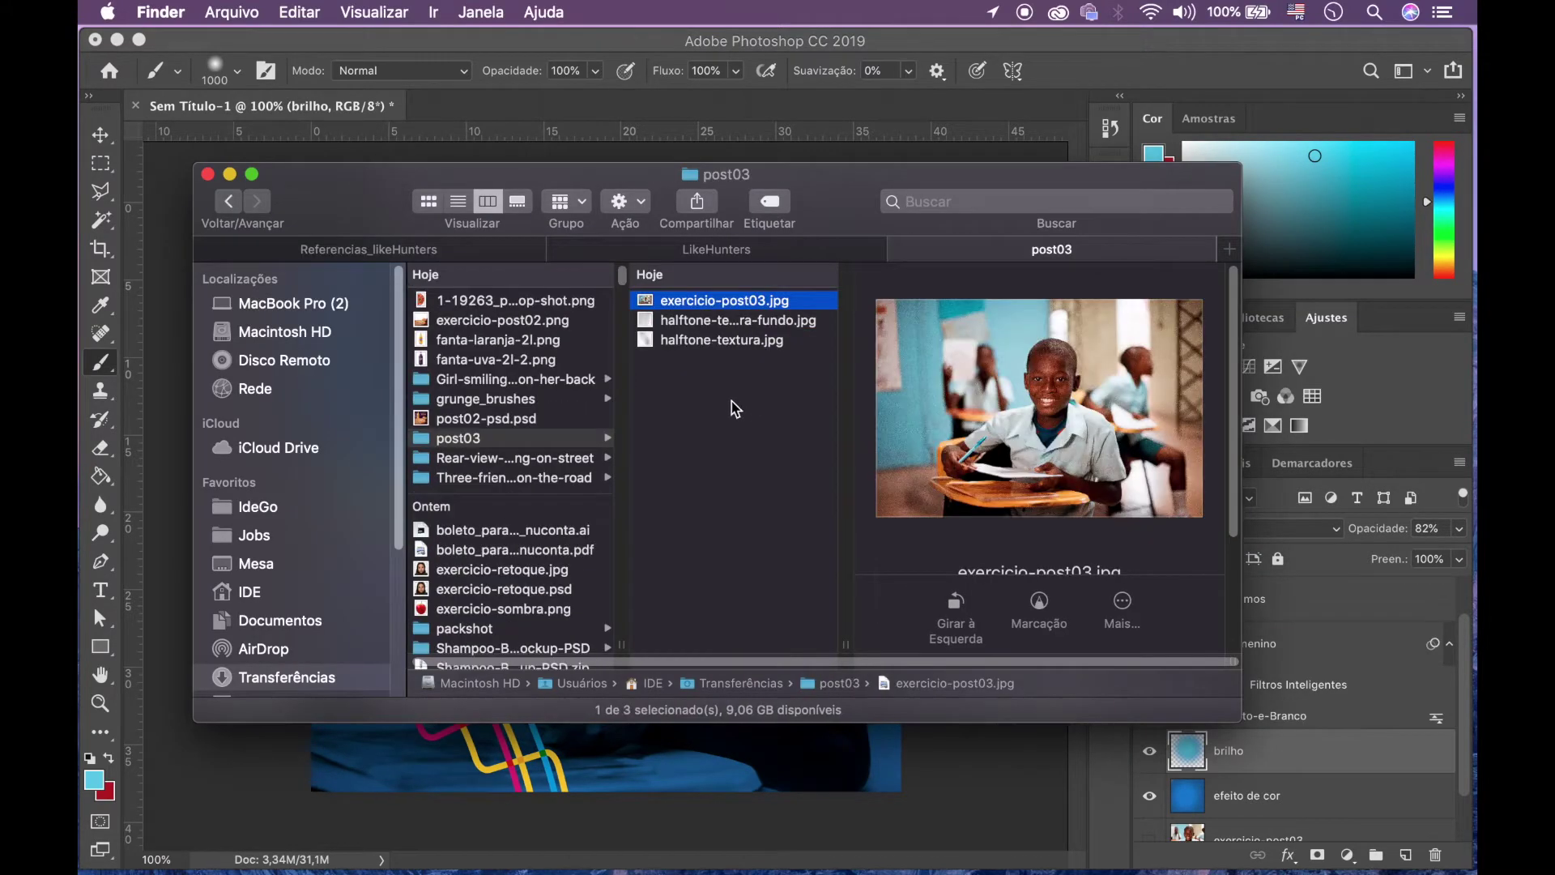
click(715, 322)
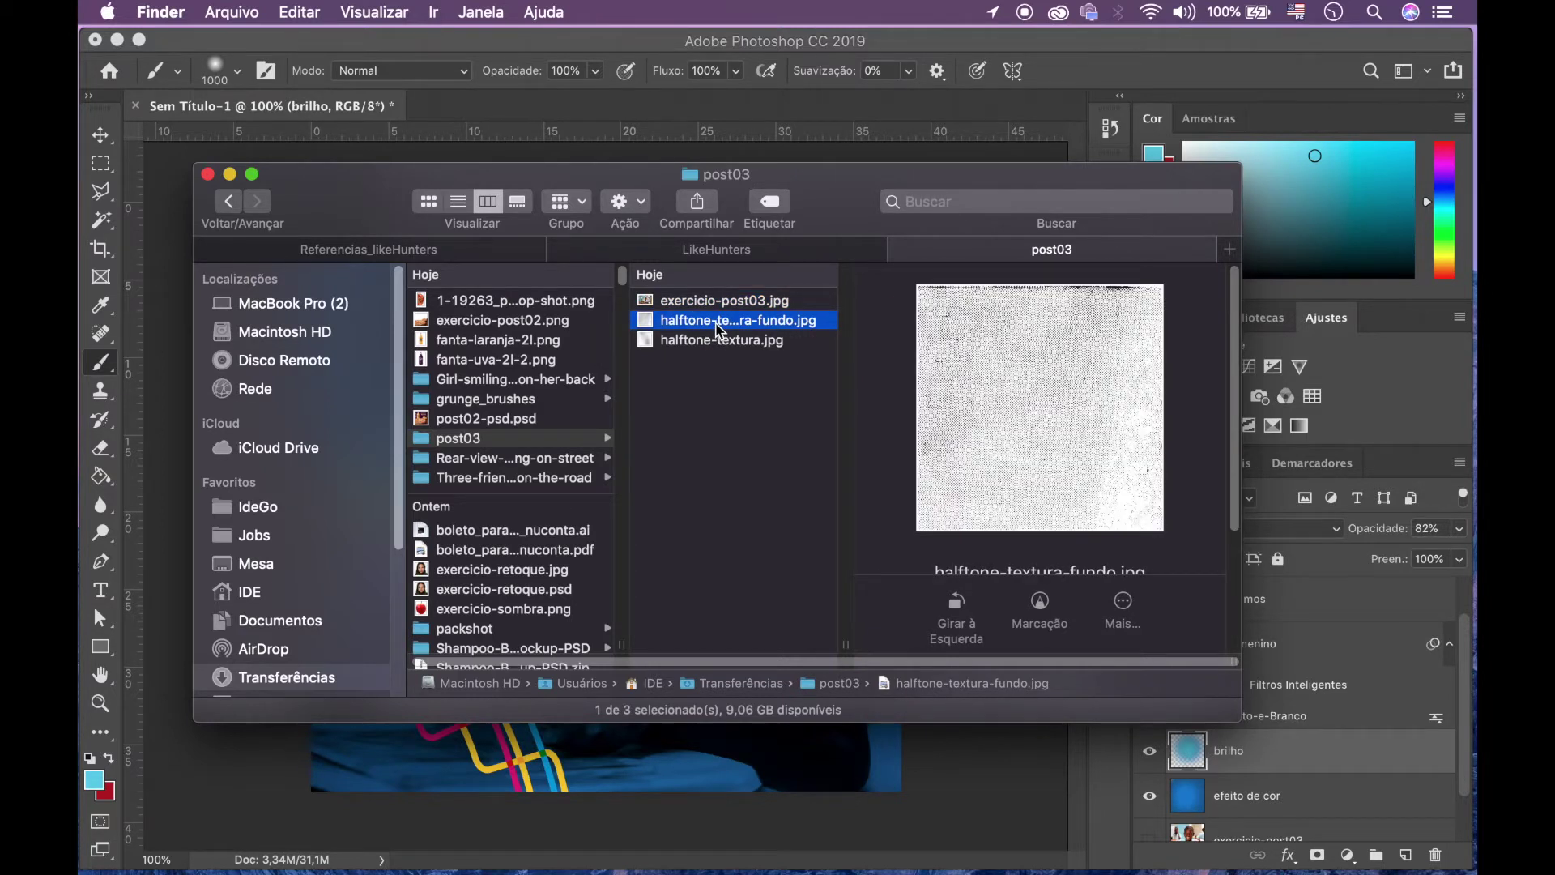
key(space)
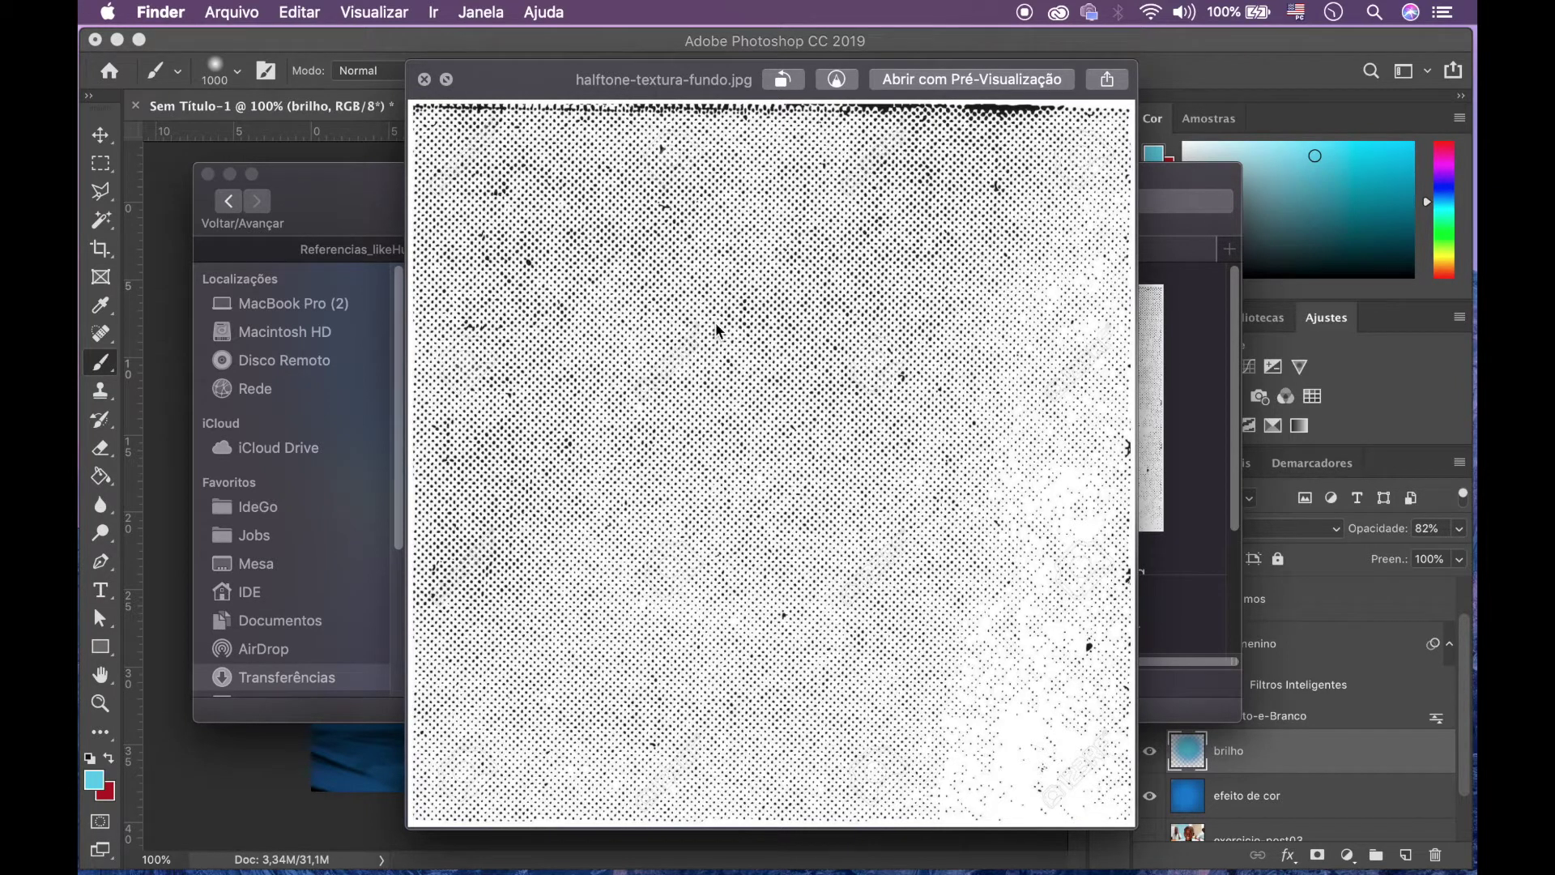
key(Down)
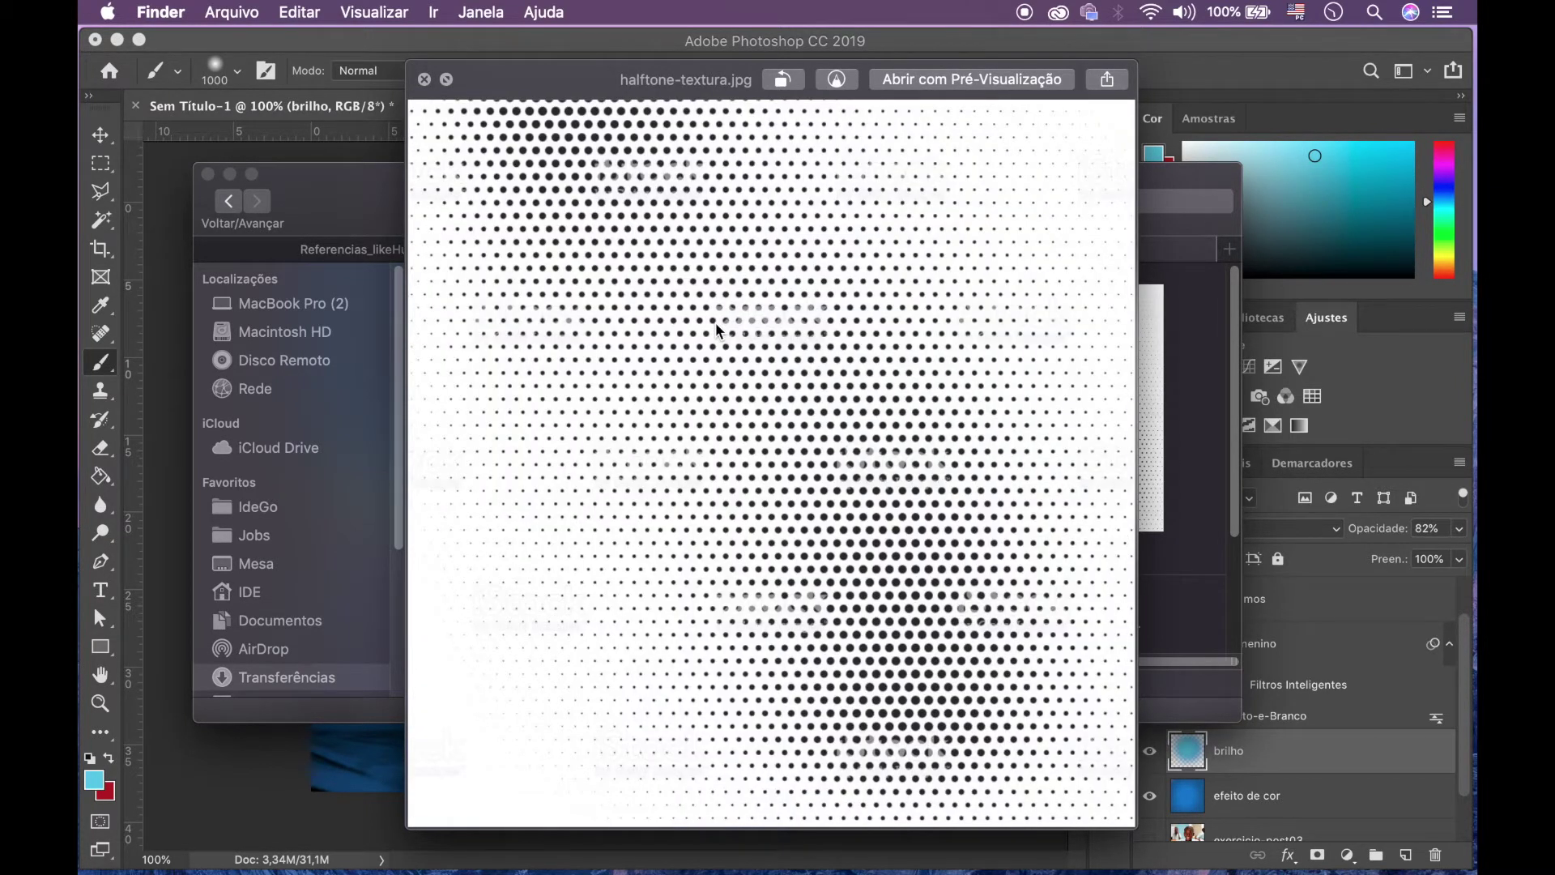
key(space)
key(Up)
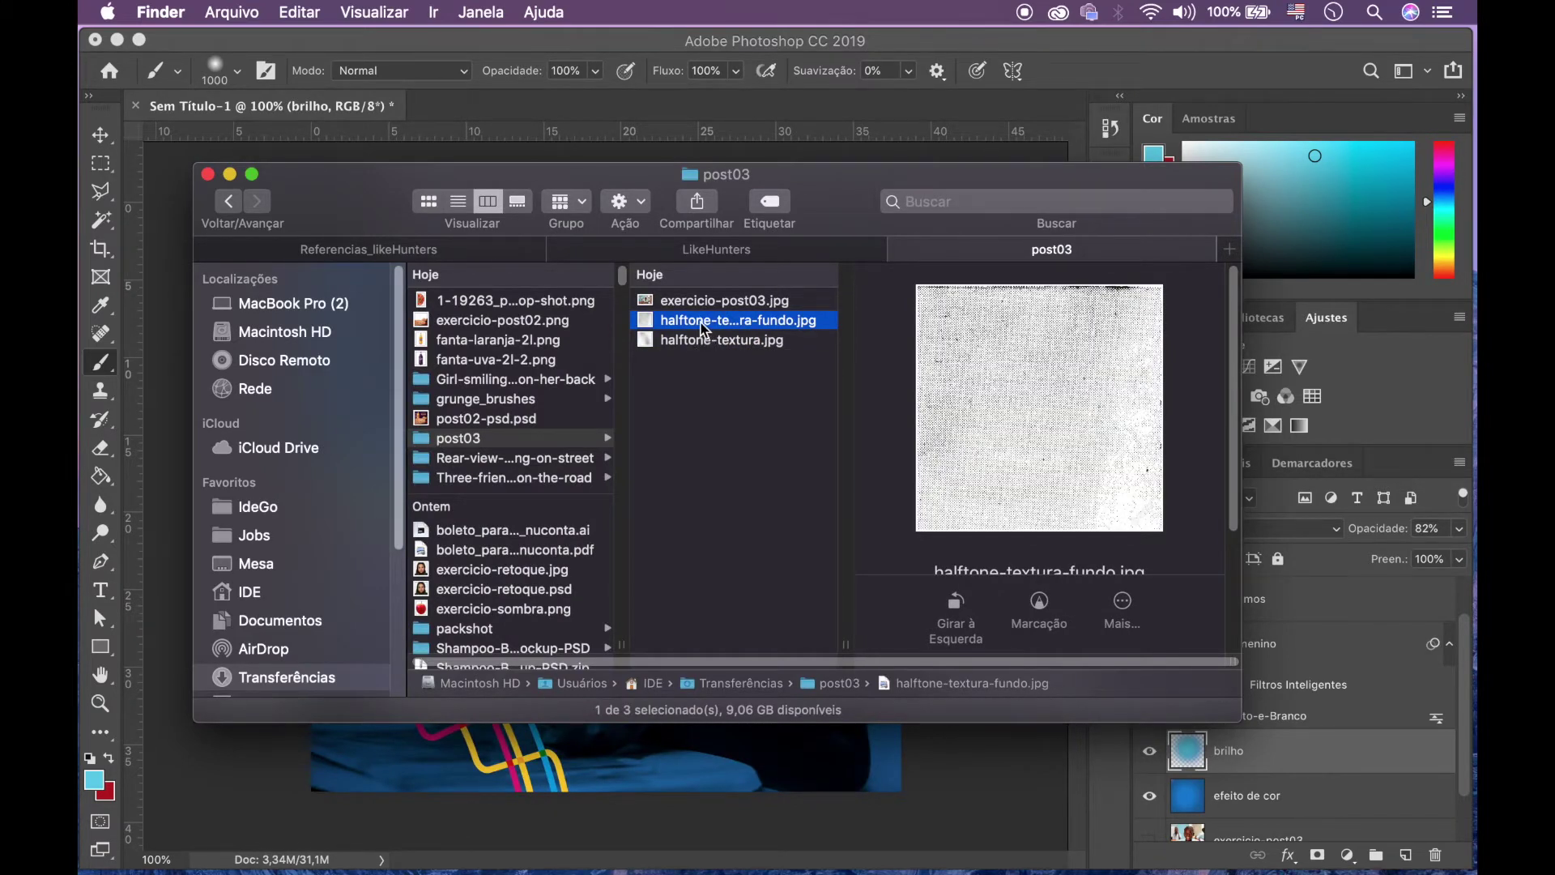
key(space)
key(space)
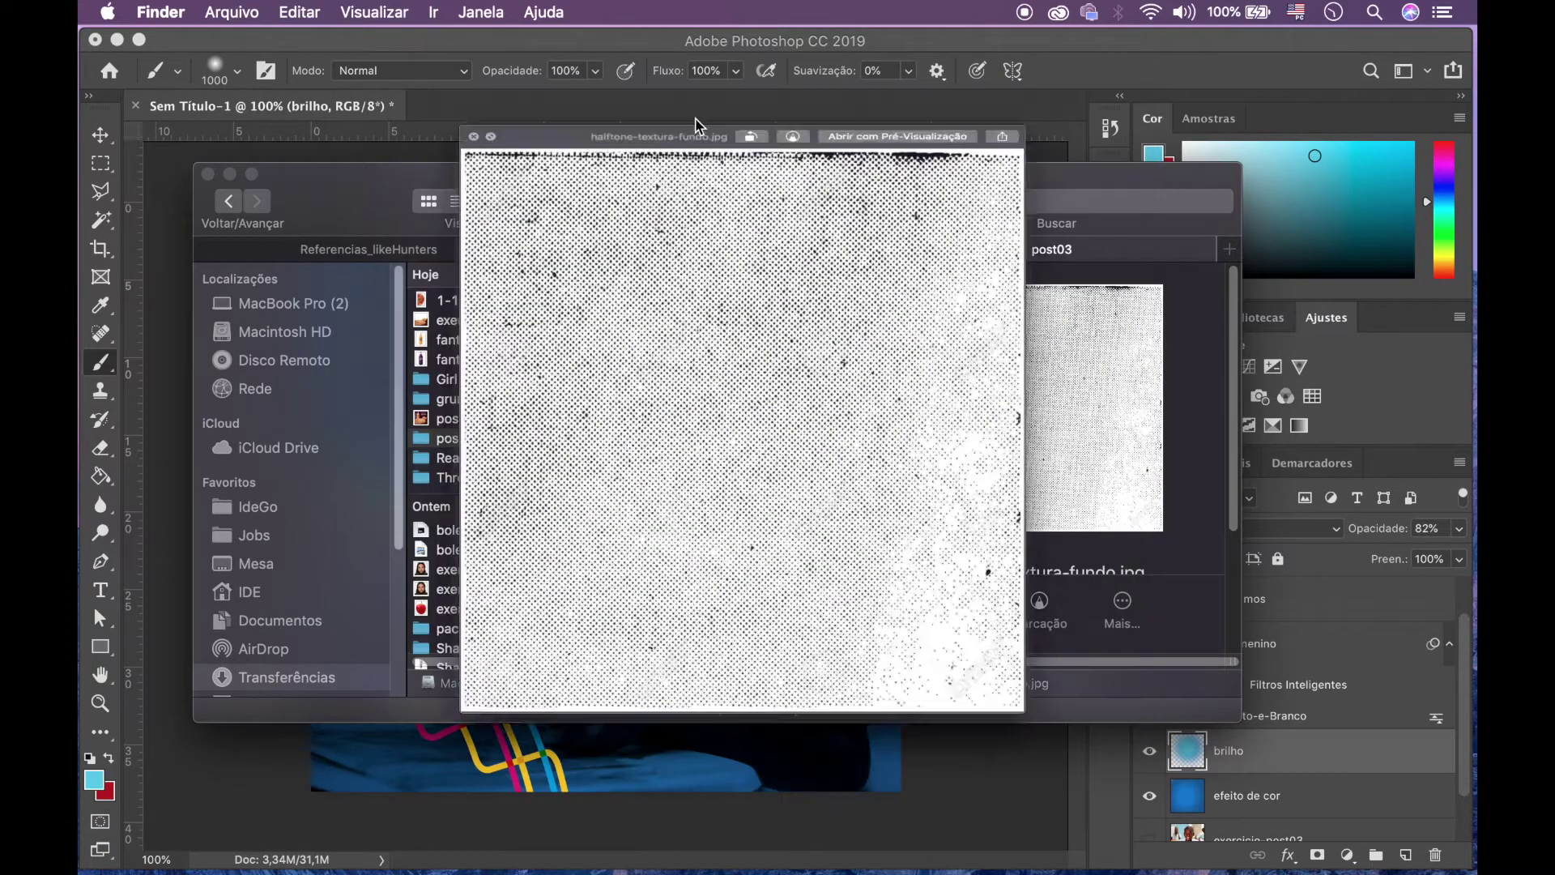
- Place halftone-textura-fundo.jpg in the Photoshop document above brilho and enlarge it to about 963% to cover the whole canvas
click(709, 328)
mouse_move(709, 328)
mouse_down()
mouse_move(794, 556)
mouse_move(818, 559)
mouse_move(682, 495)
mouse_up()
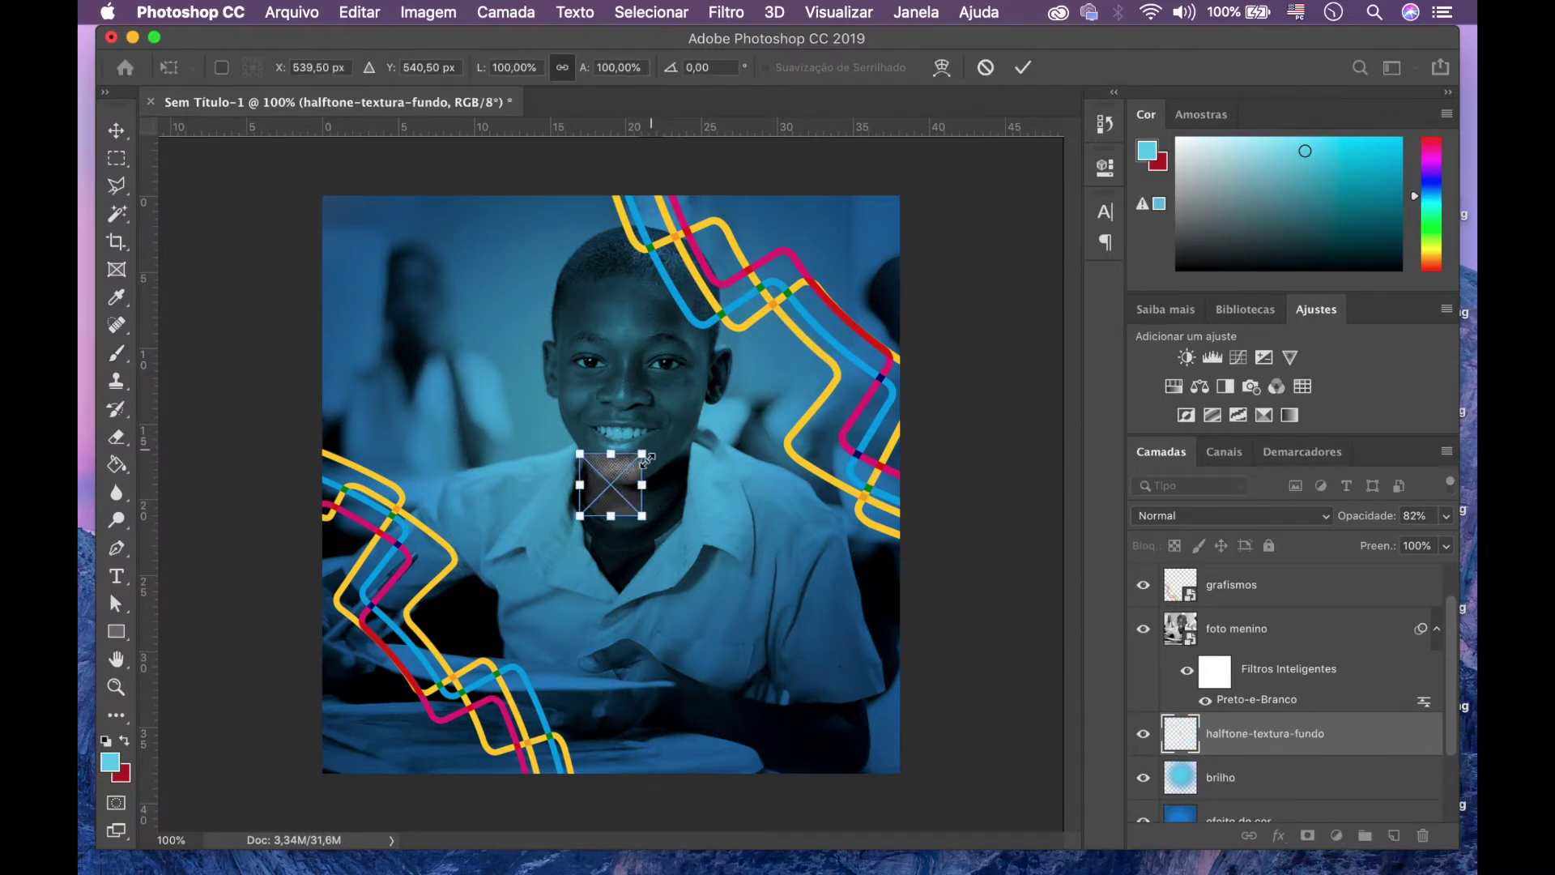
key(Return)
key(b)
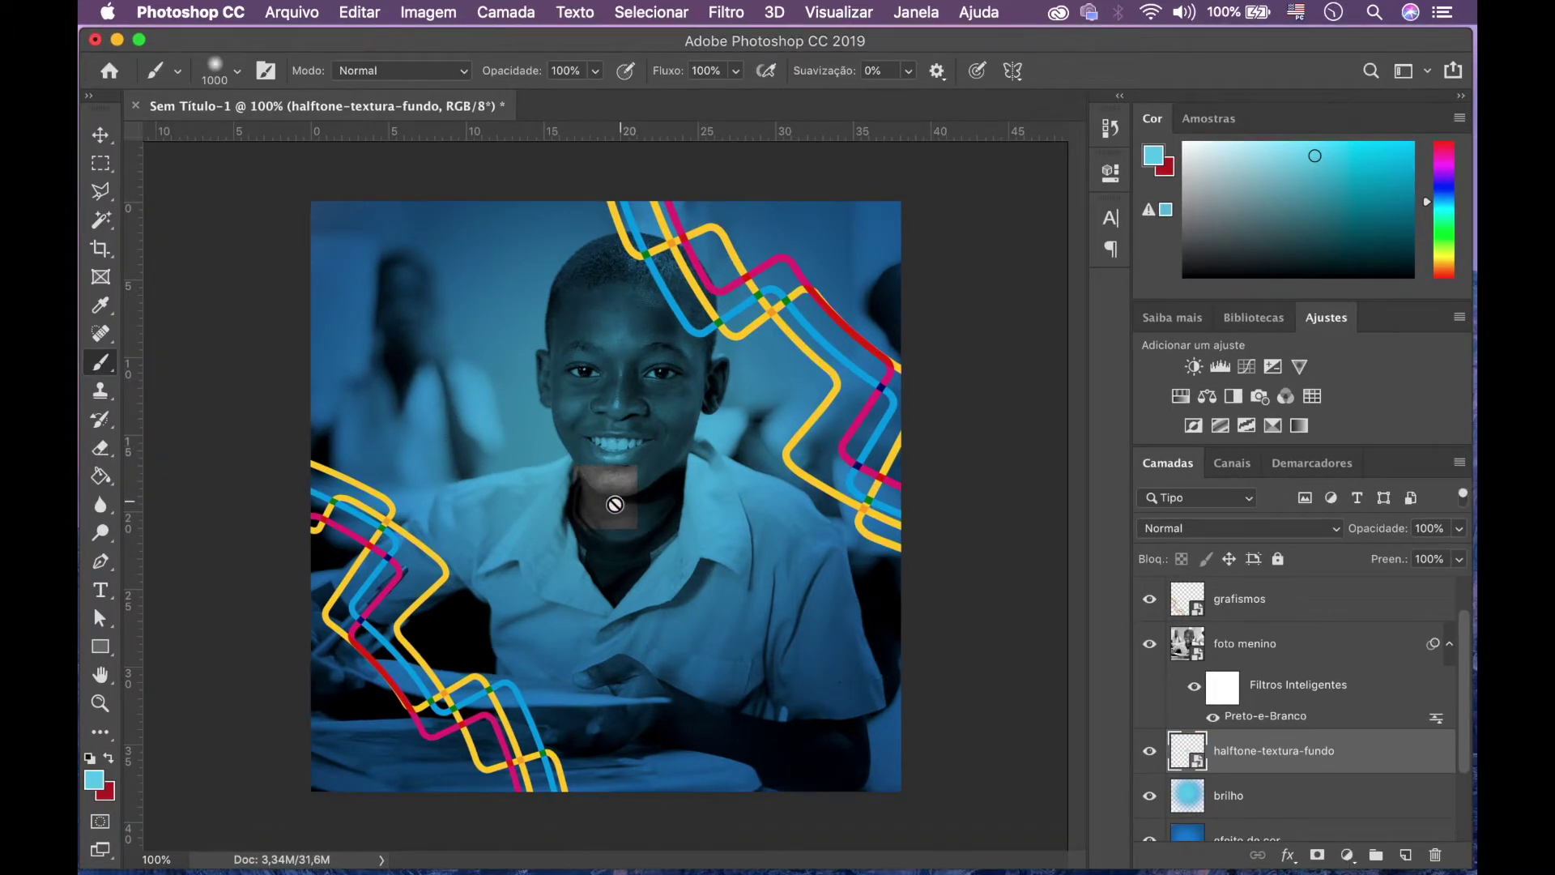
key(v)
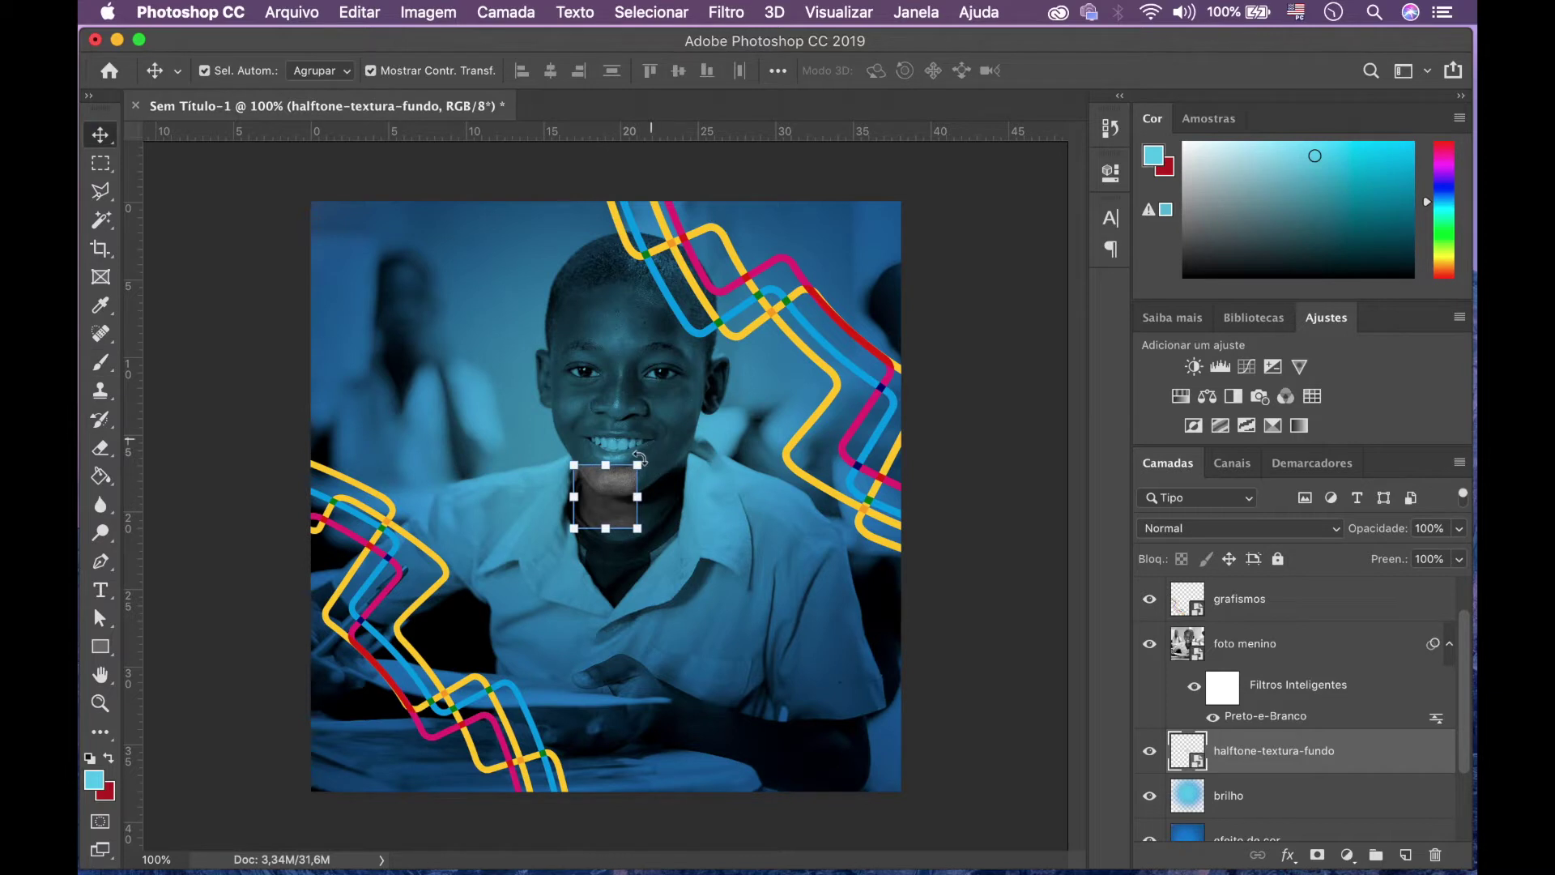
drag(639, 463, 954, 237)
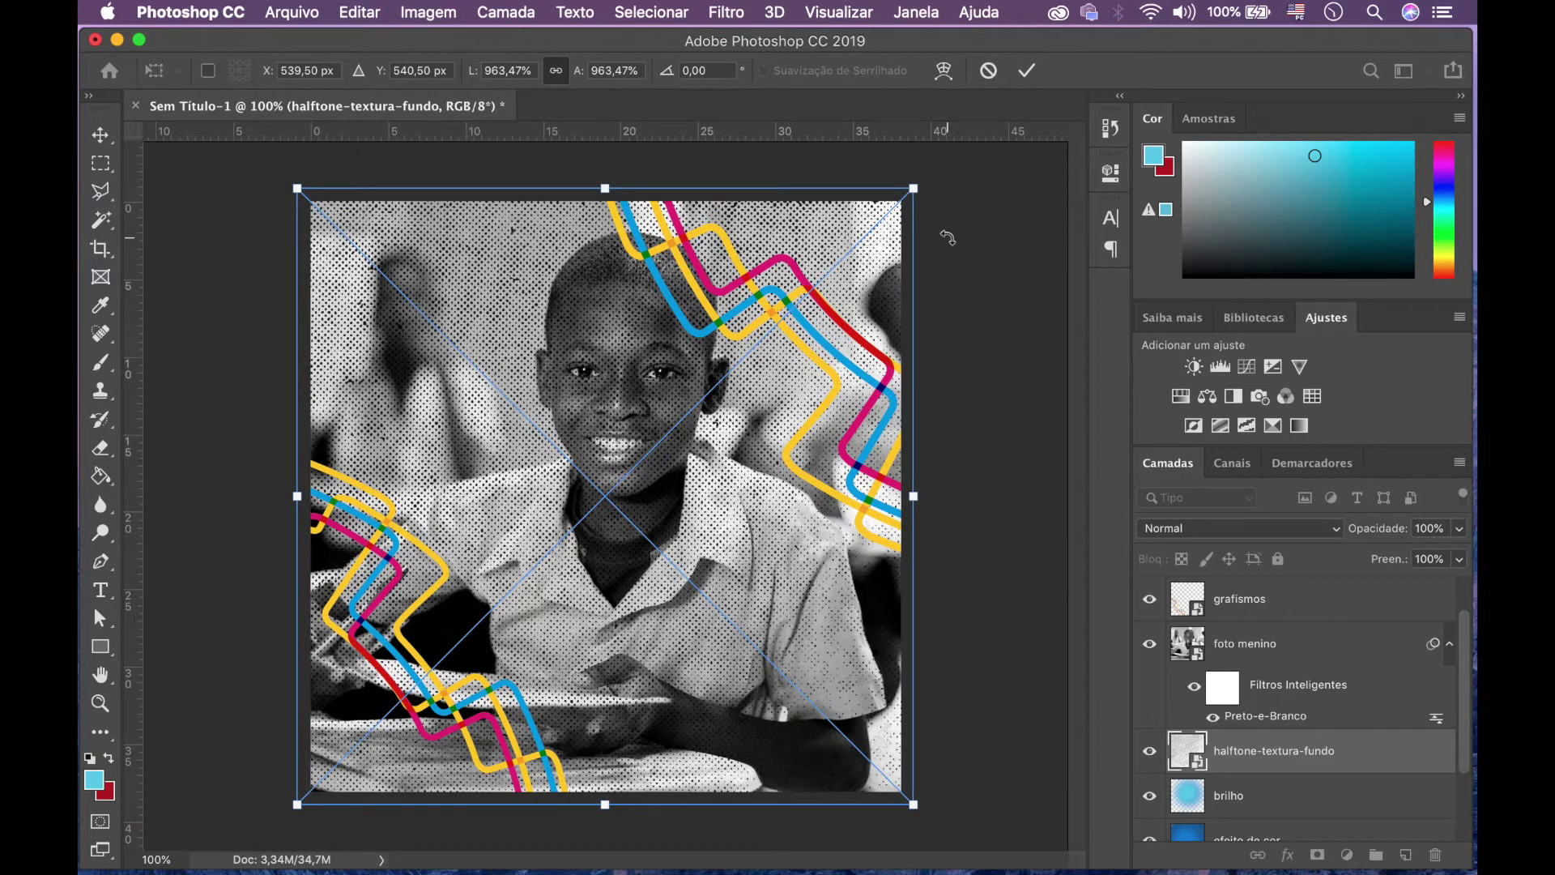
key(Return)
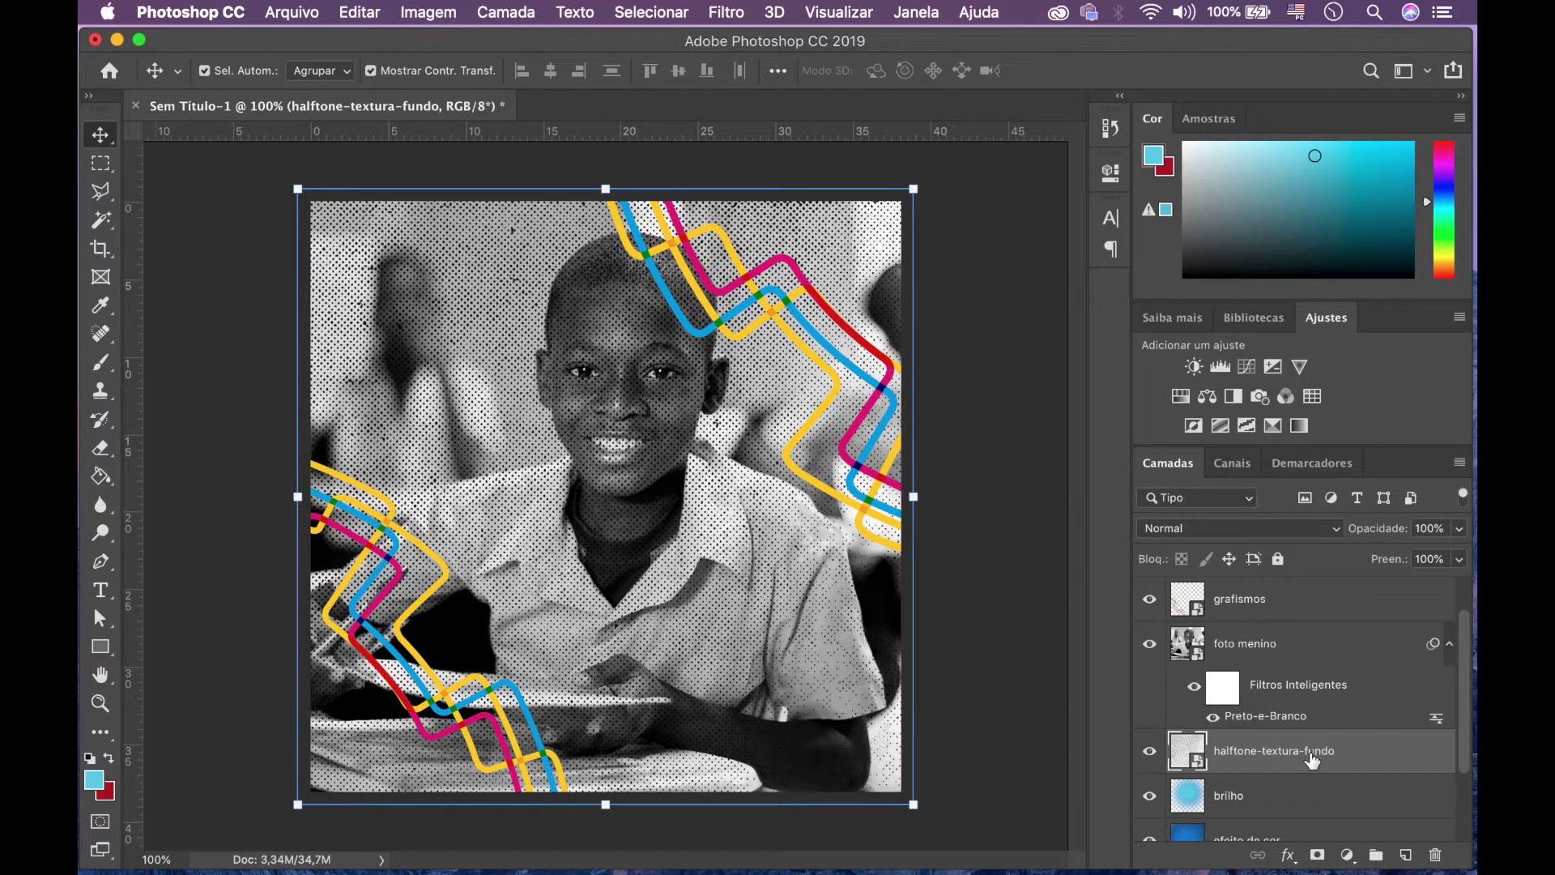
- Set the halftone-textura-fundo layer's blend mode to Multiplicação and its opacity to 13%
drag(1462, 702, 1467, 721)
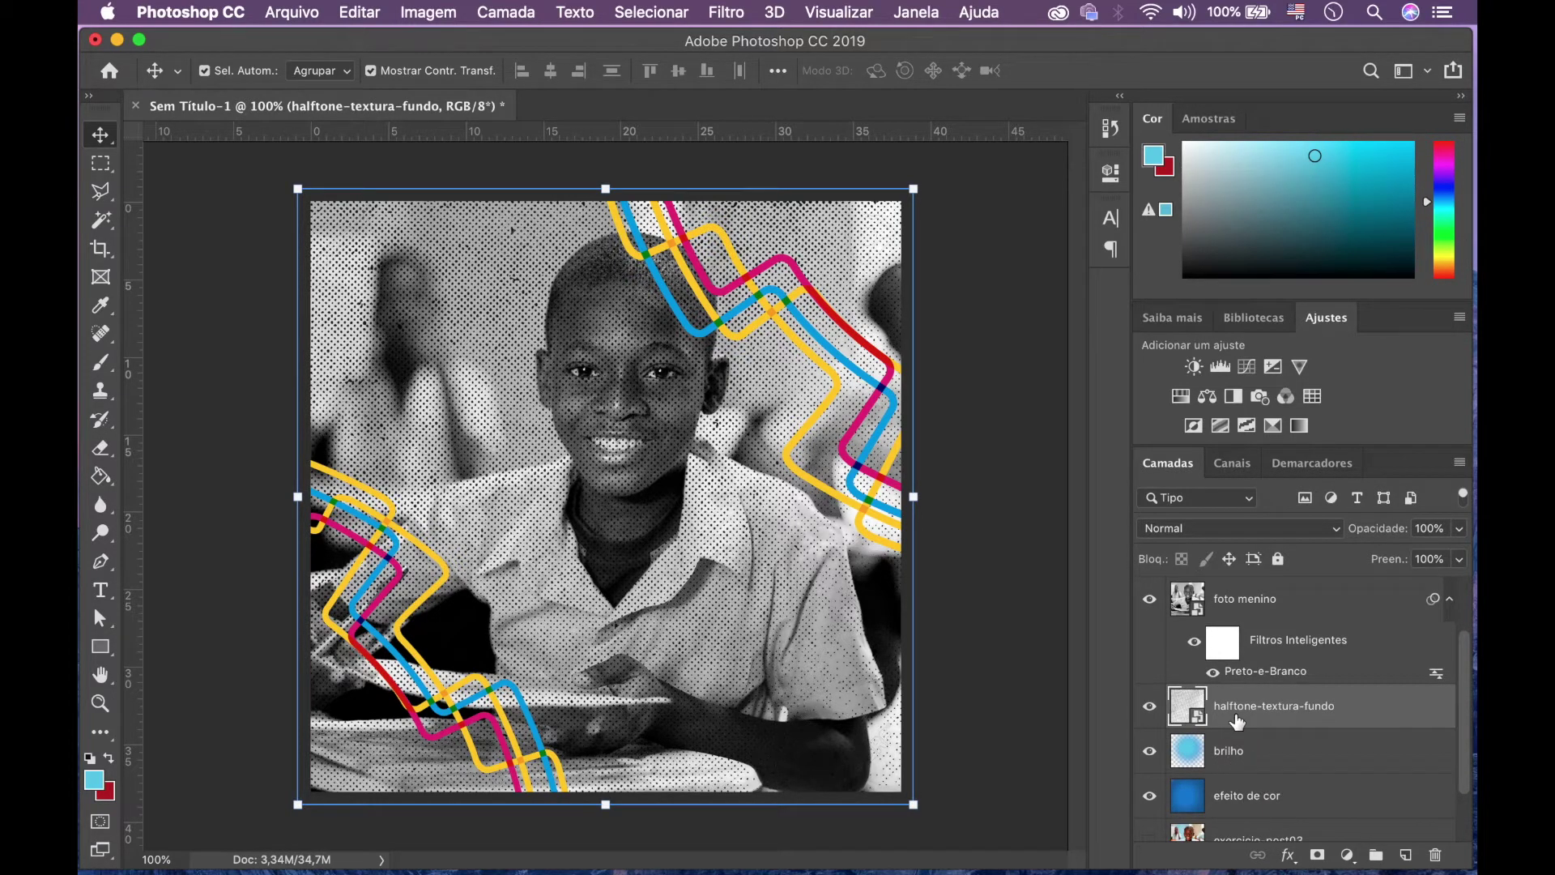
click(1286, 531)
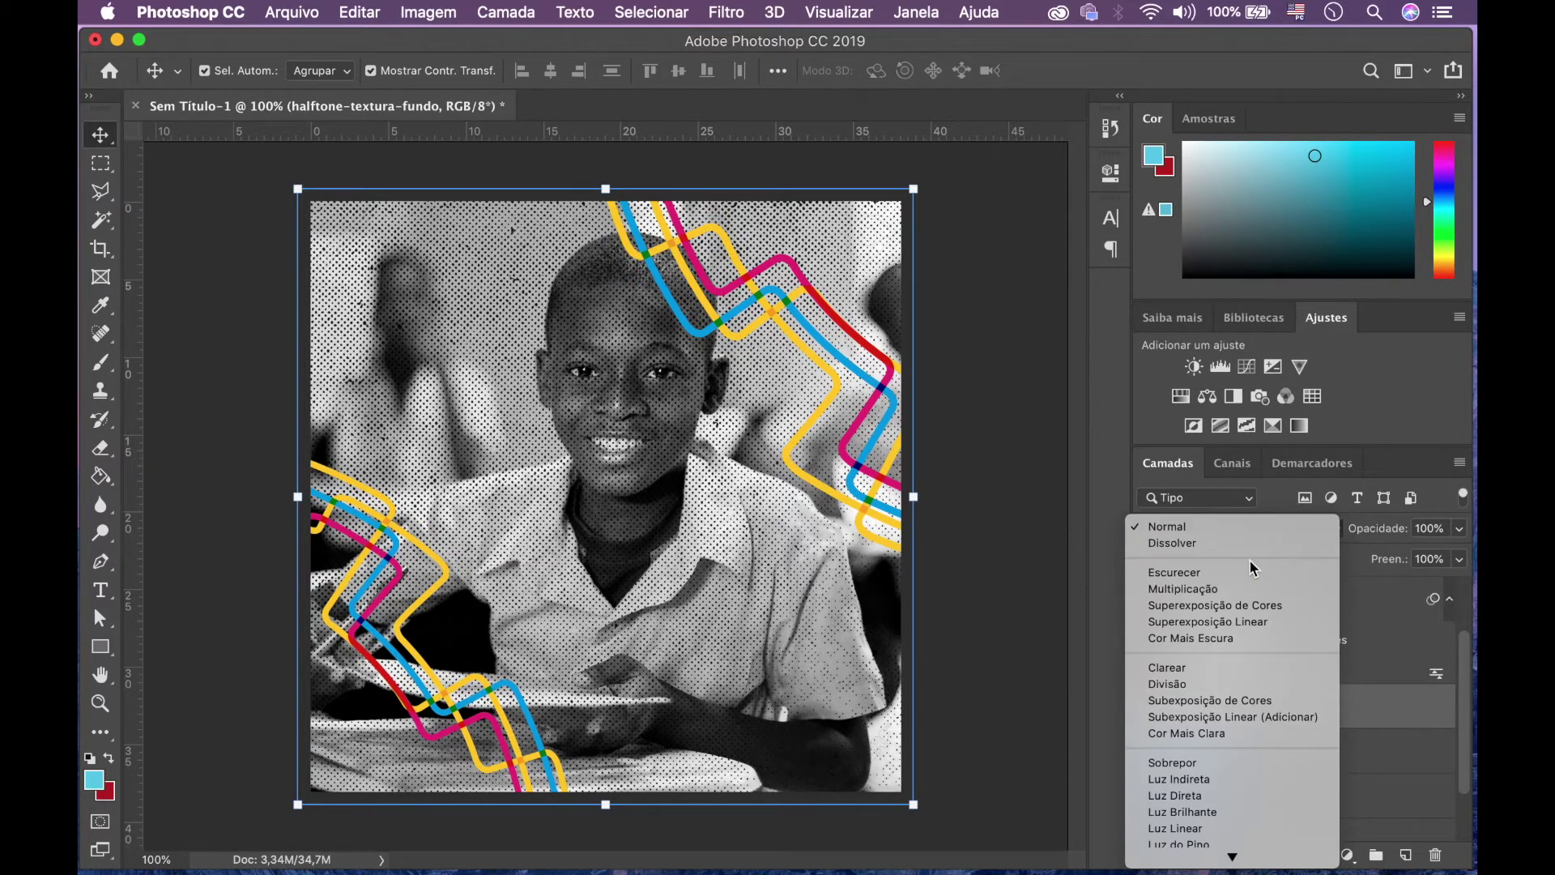
click(1237, 590)
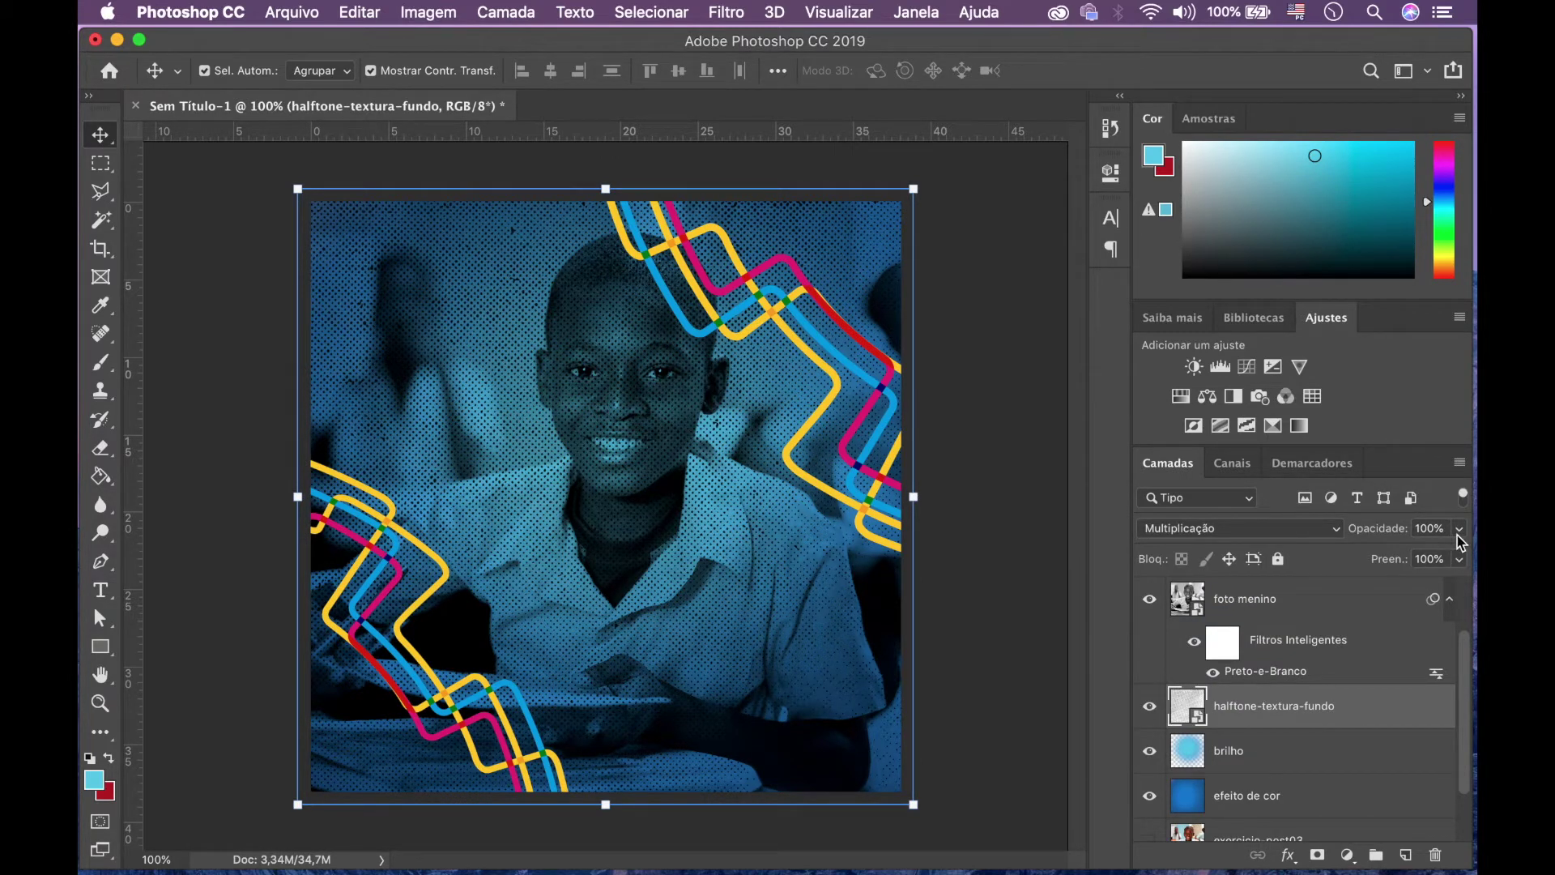
drag(1459, 529, 1371, 557)
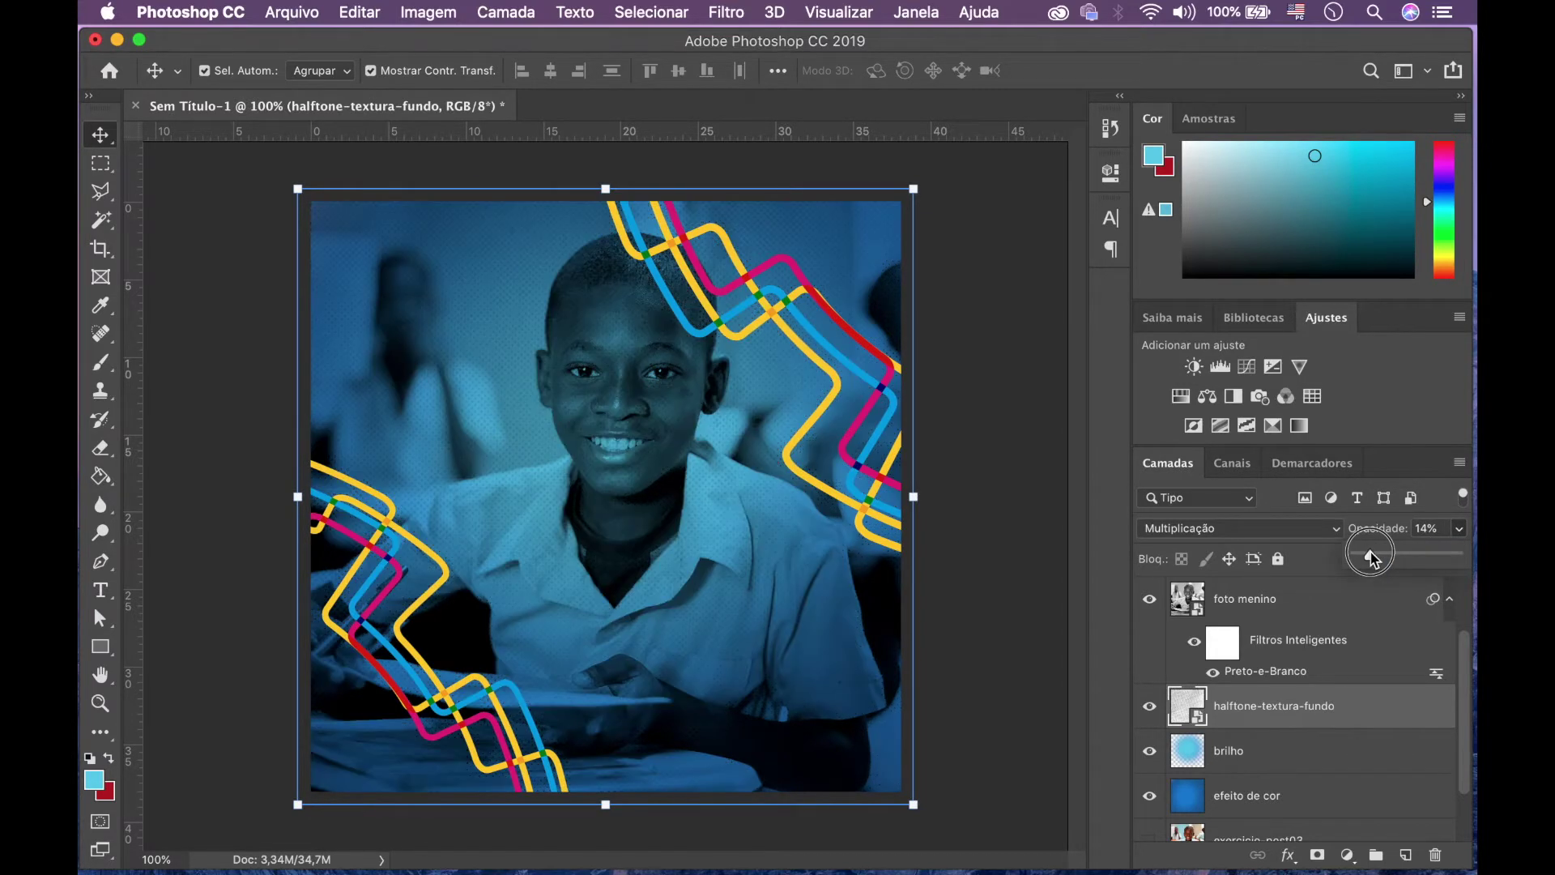
drag(1371, 558, 1363, 559)
click(975, 452)
- Place halftone-textura.jpg from Finder's post03 folder above halftone-textura-fundo and enlarge it proportionally from the centre to cover most of the canvas
key(ctrl+Up)
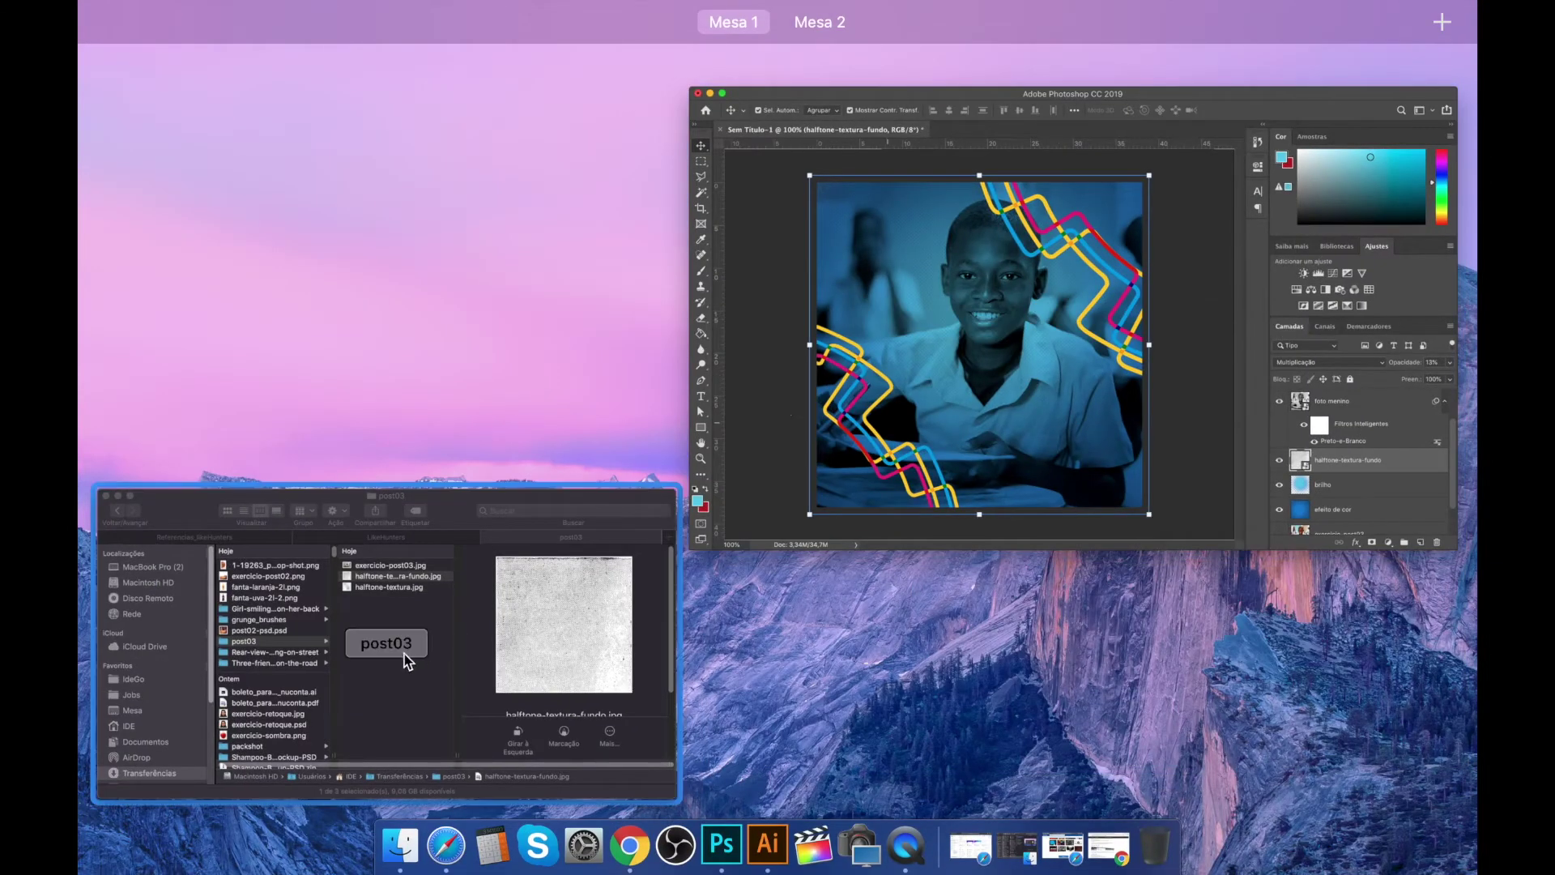
click(406, 660)
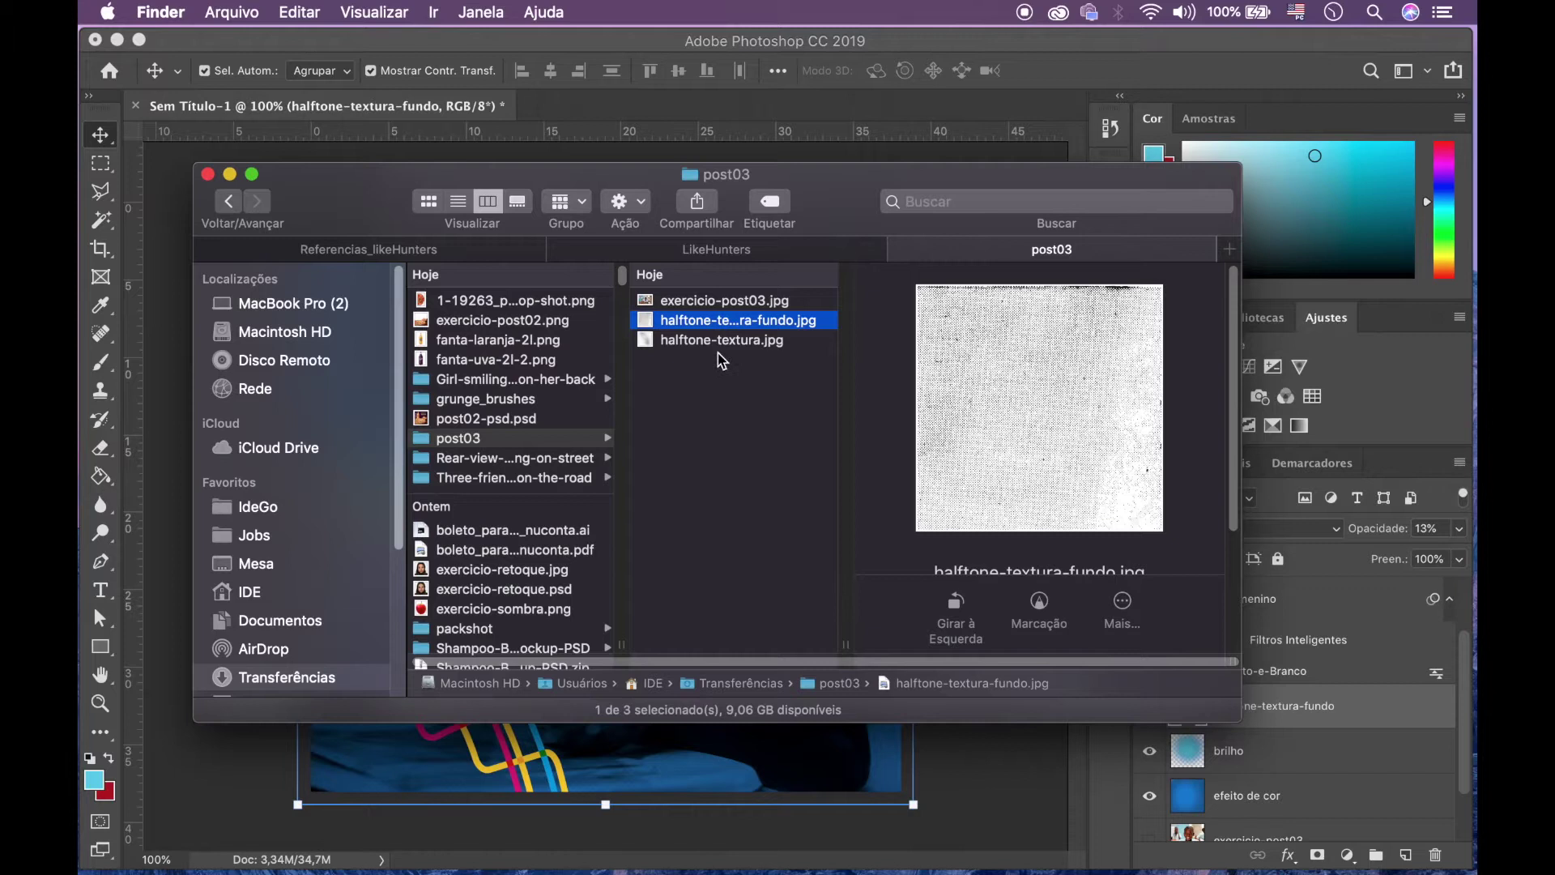
click(718, 343)
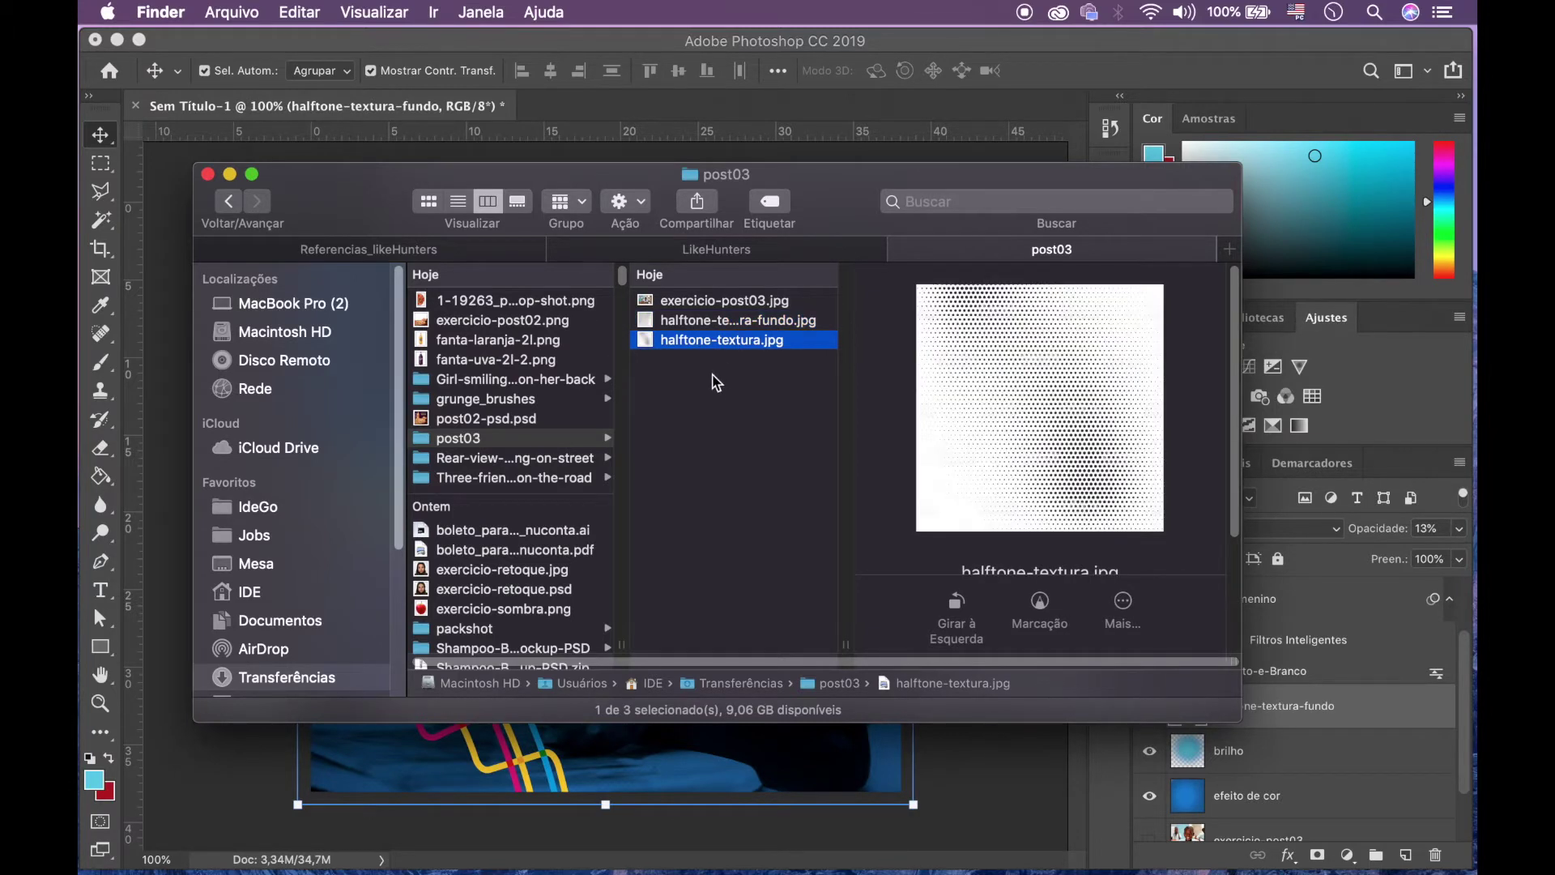
drag(708, 350, 764, 548)
key(ctrl+Up)
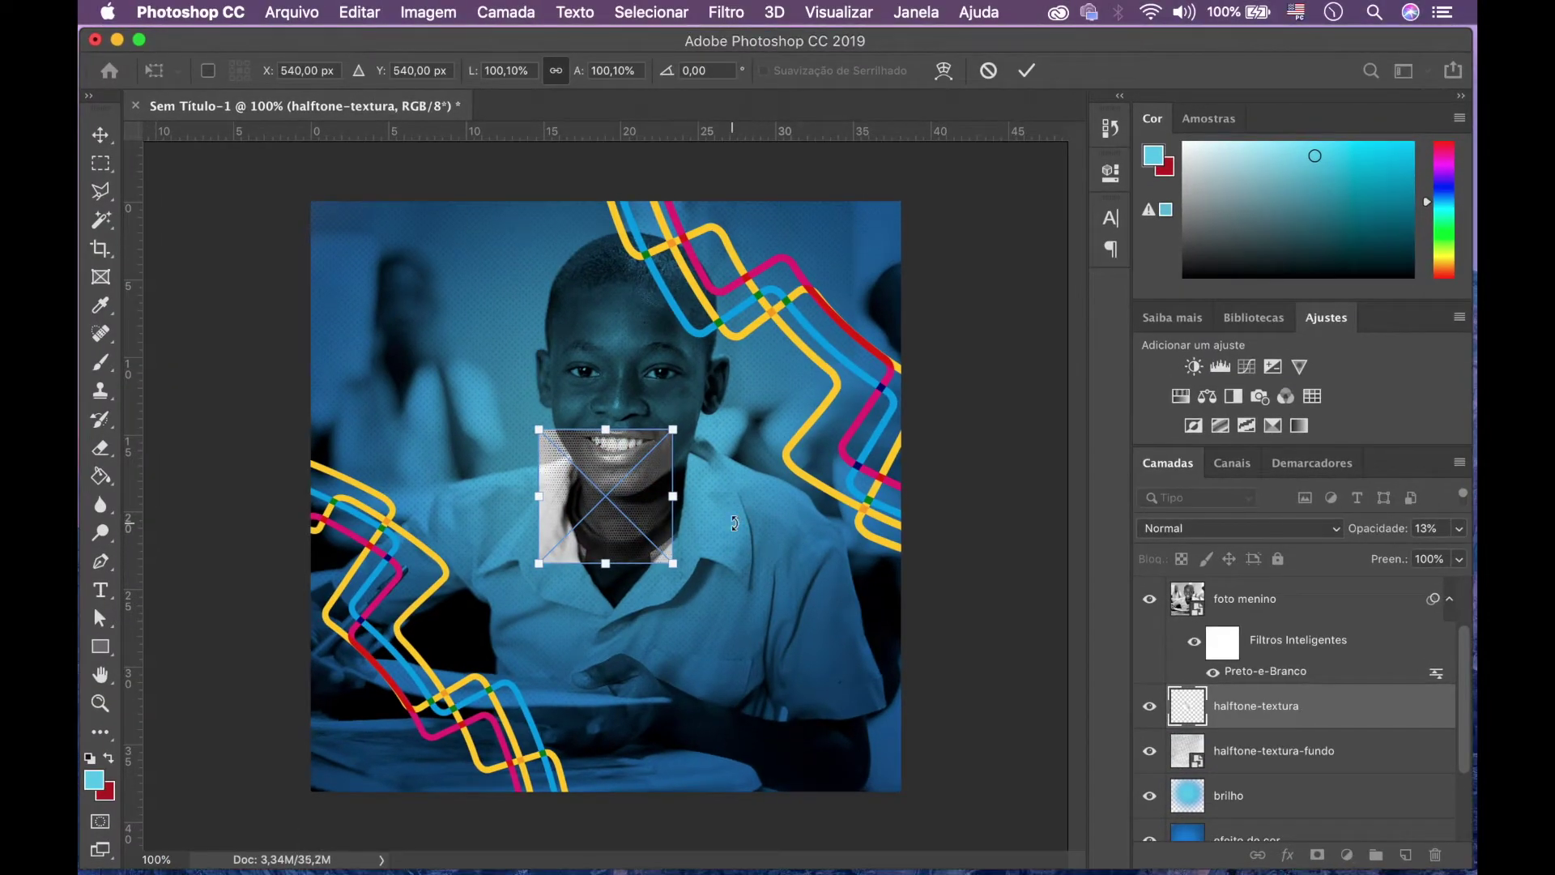
key(Return)
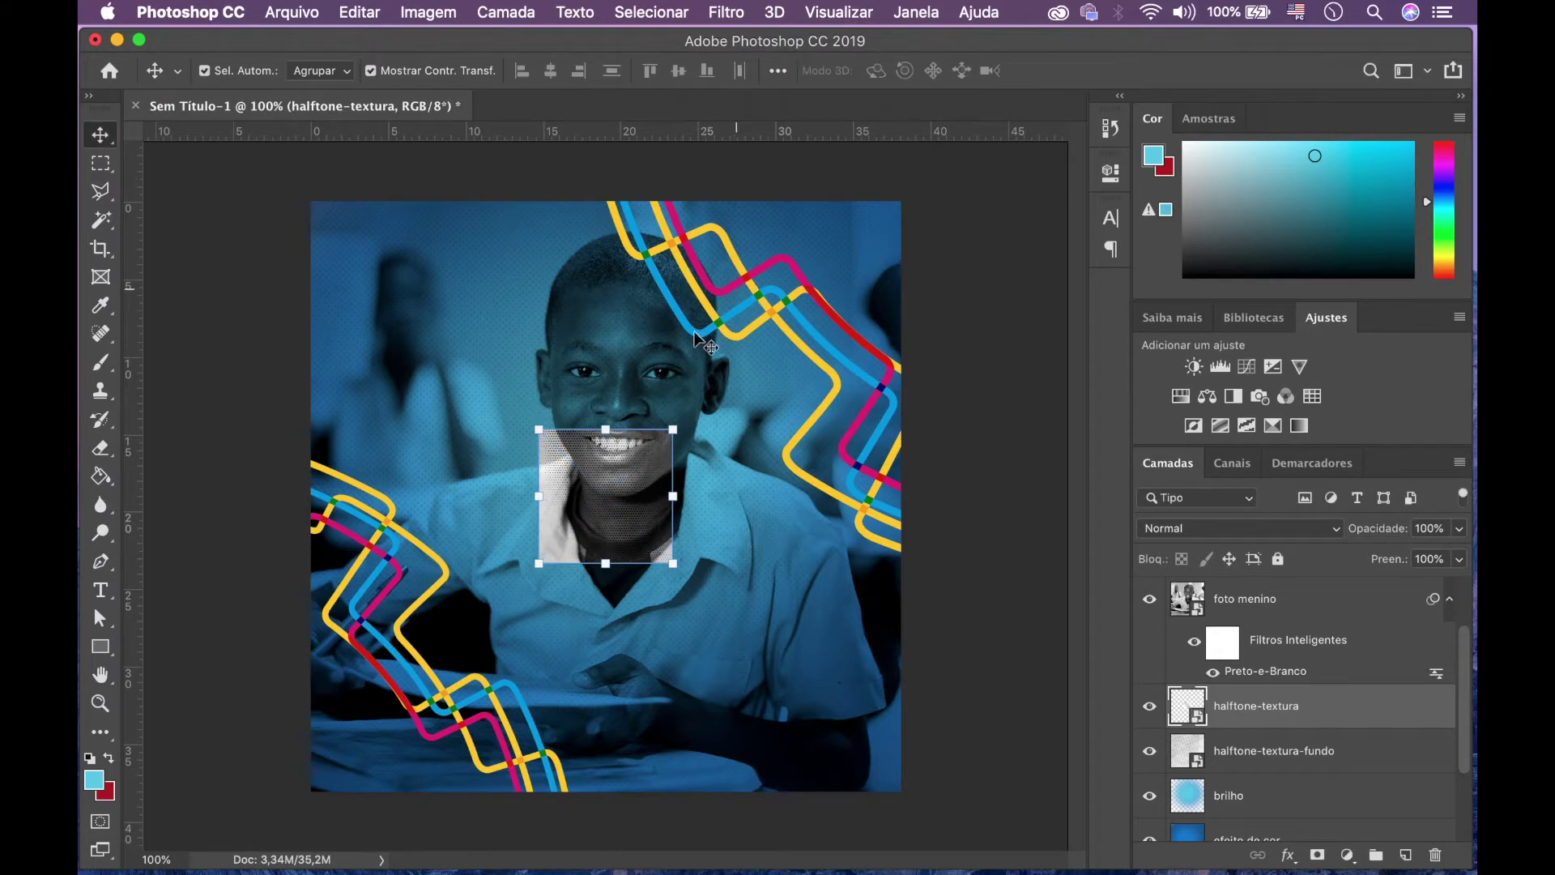
drag(672, 430, 889, 262)
key(Return)
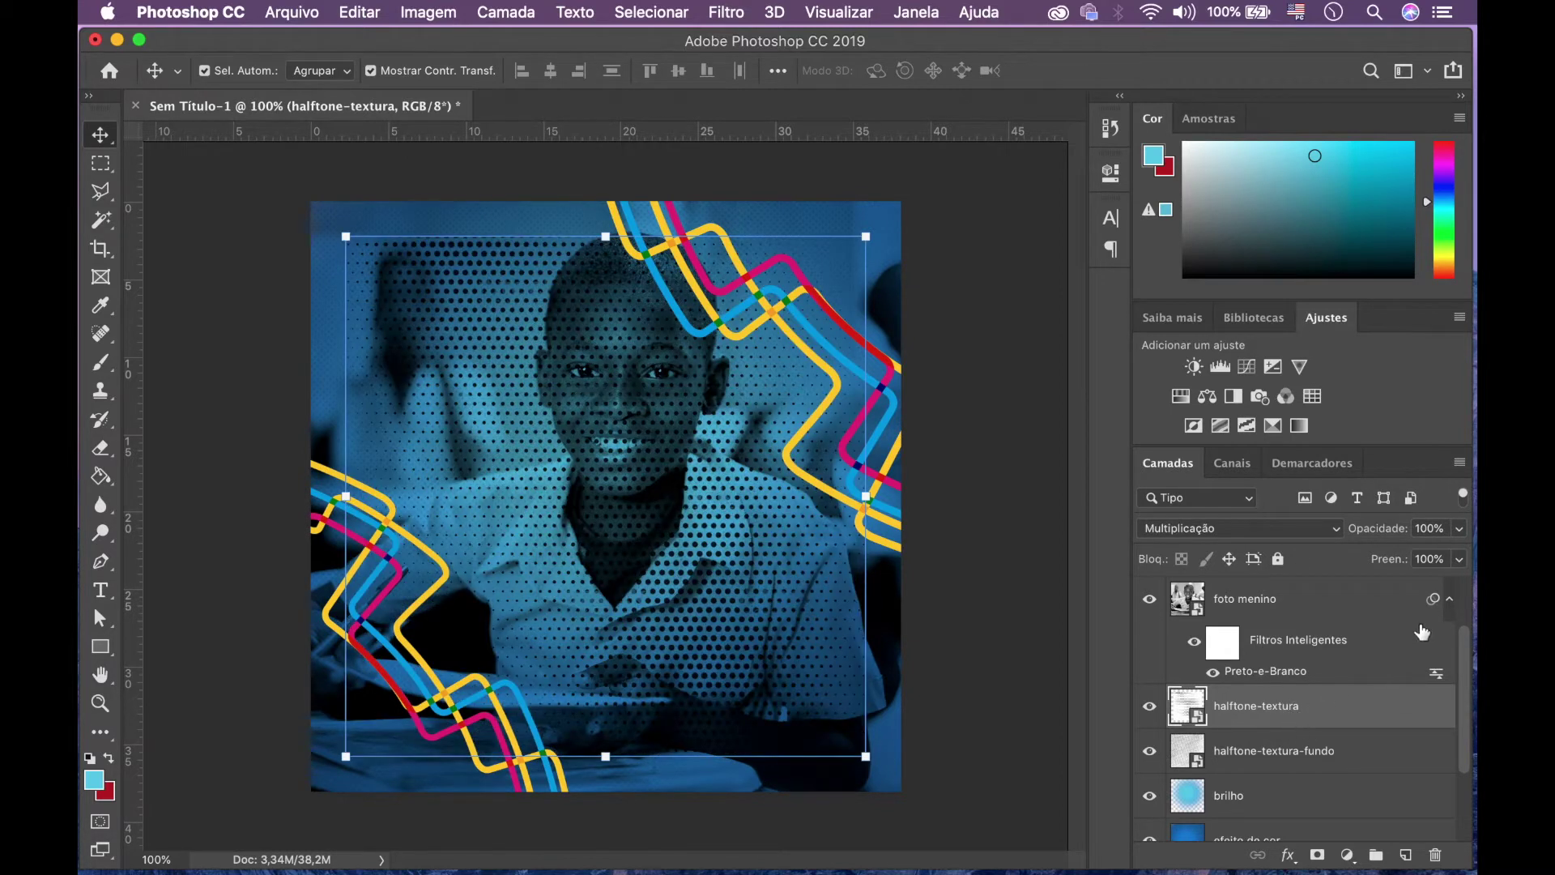
- Blend the halftone-textura layer with Multiplicação and lower its opacity to 52%
click(1461, 536)
drag(1458, 554, 1411, 557)
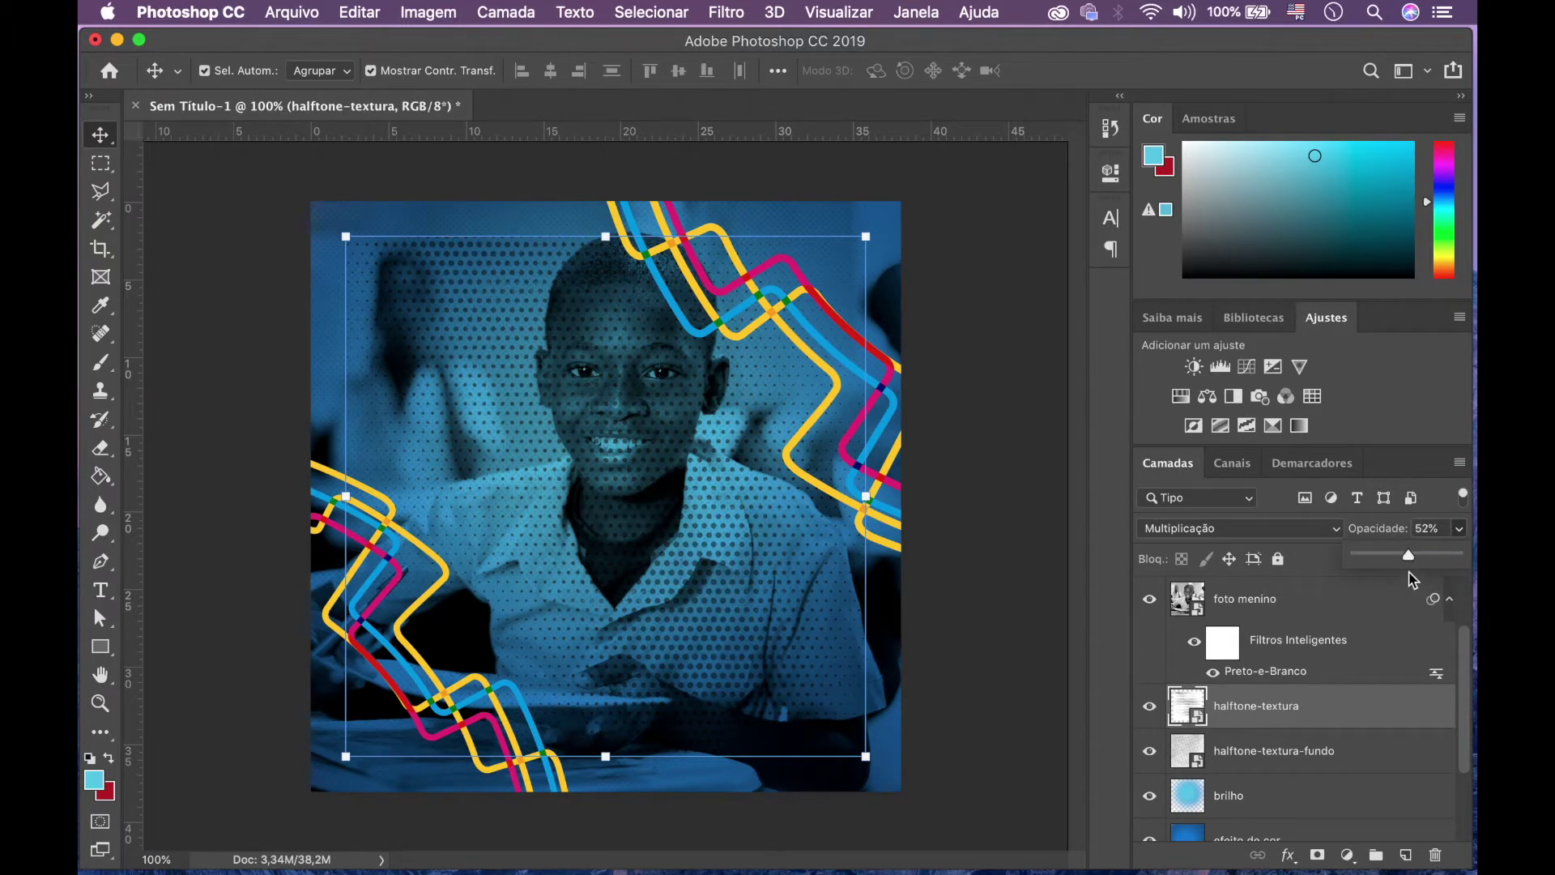
- Turn off layer auto-selection, move the halftone-textura layer over the canvas's lower-left area and rotate it about -42°
click(1020, 694)
click(205, 71)
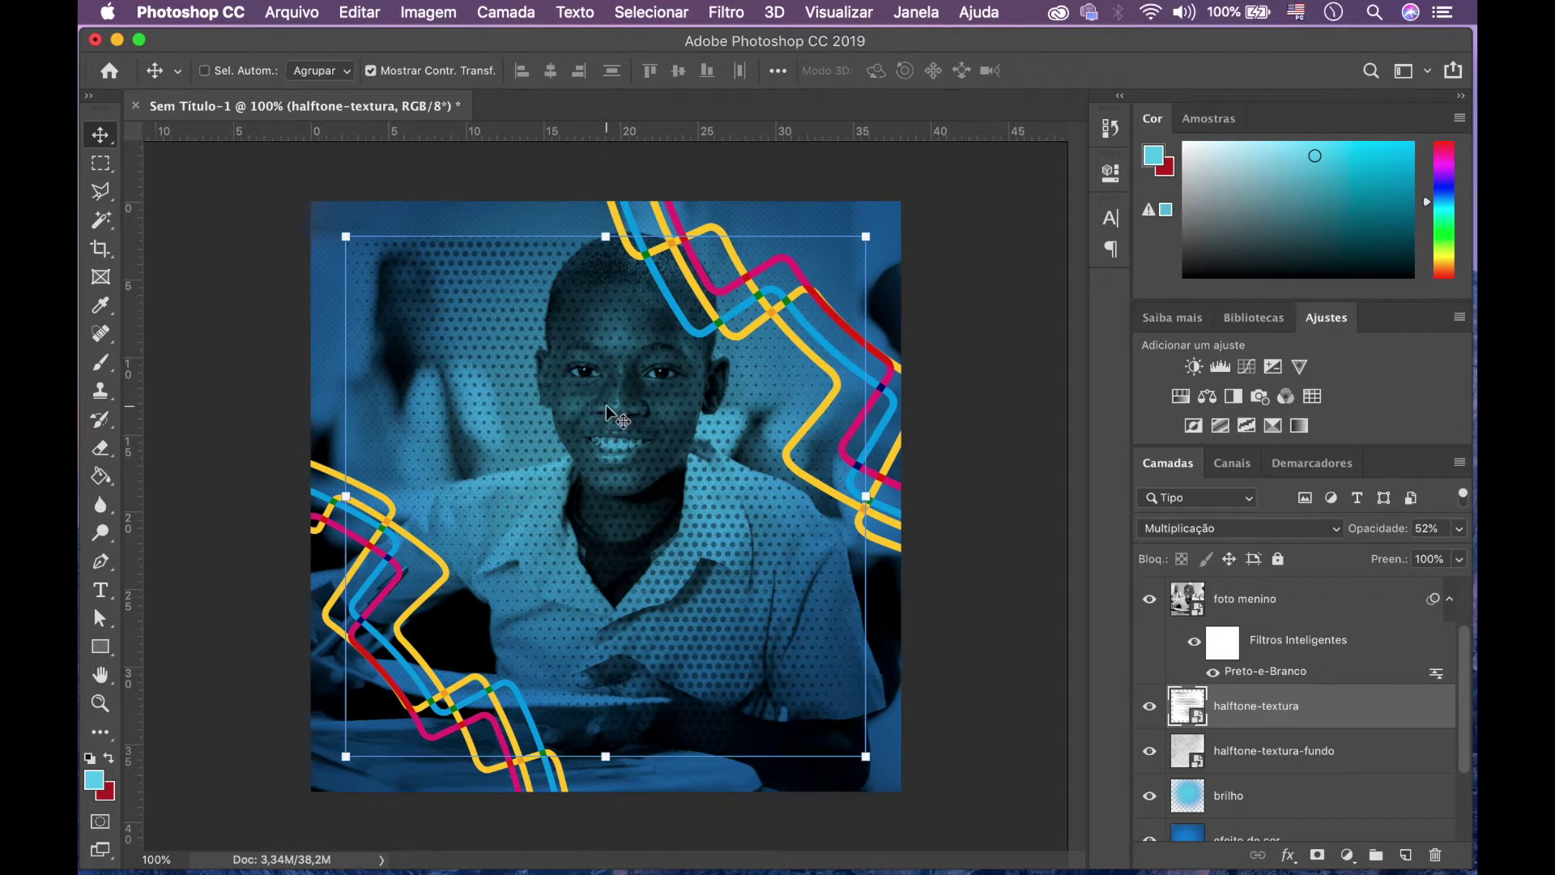
drag(606, 404, 396, 697)
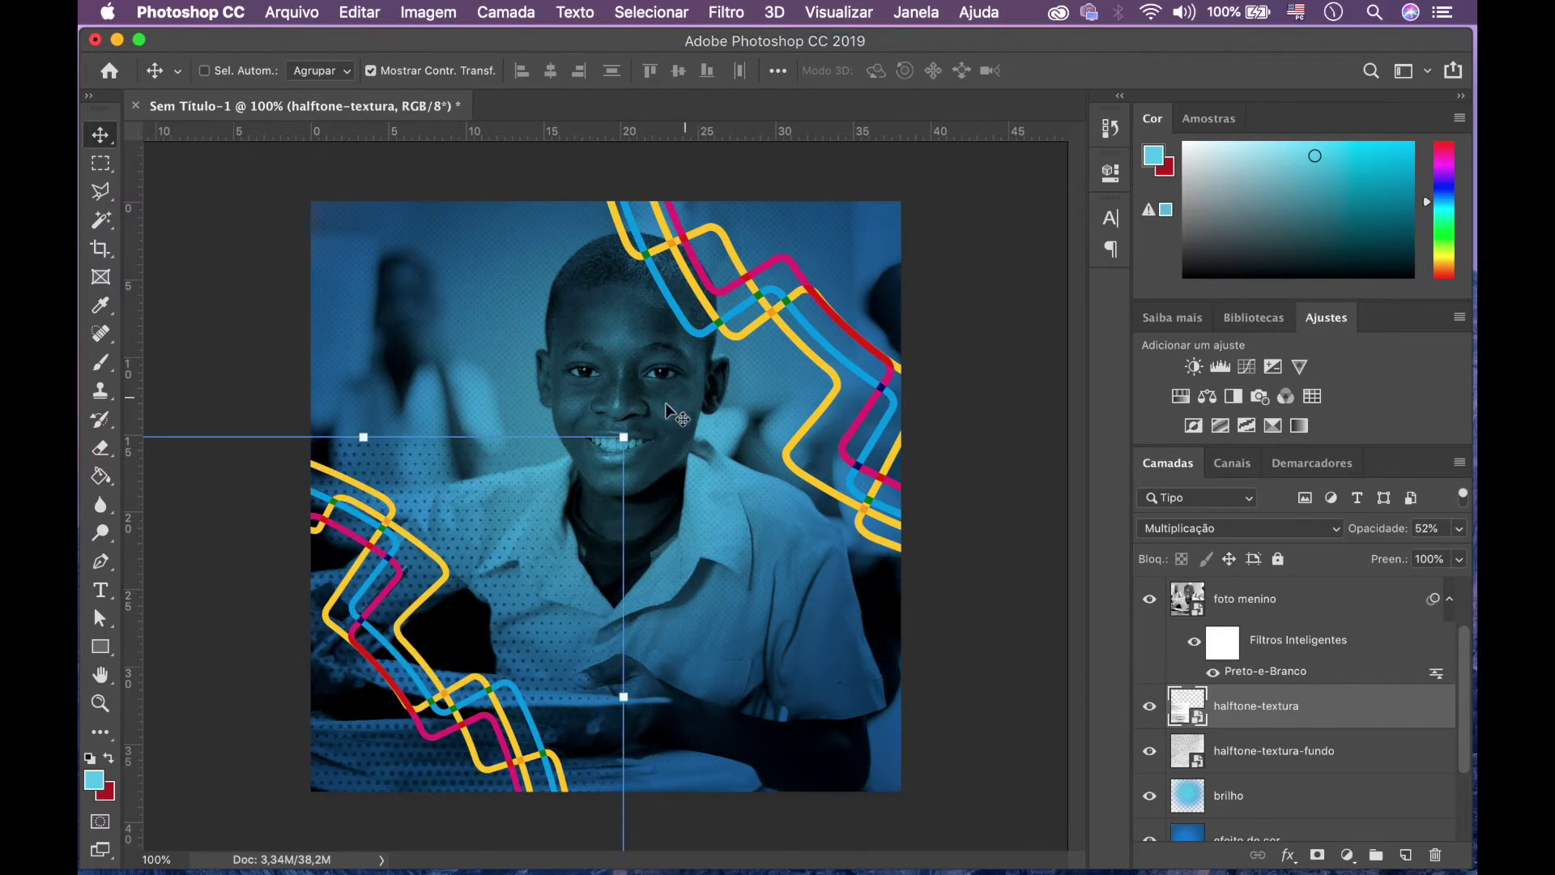
drag(640, 422, 383, 328)
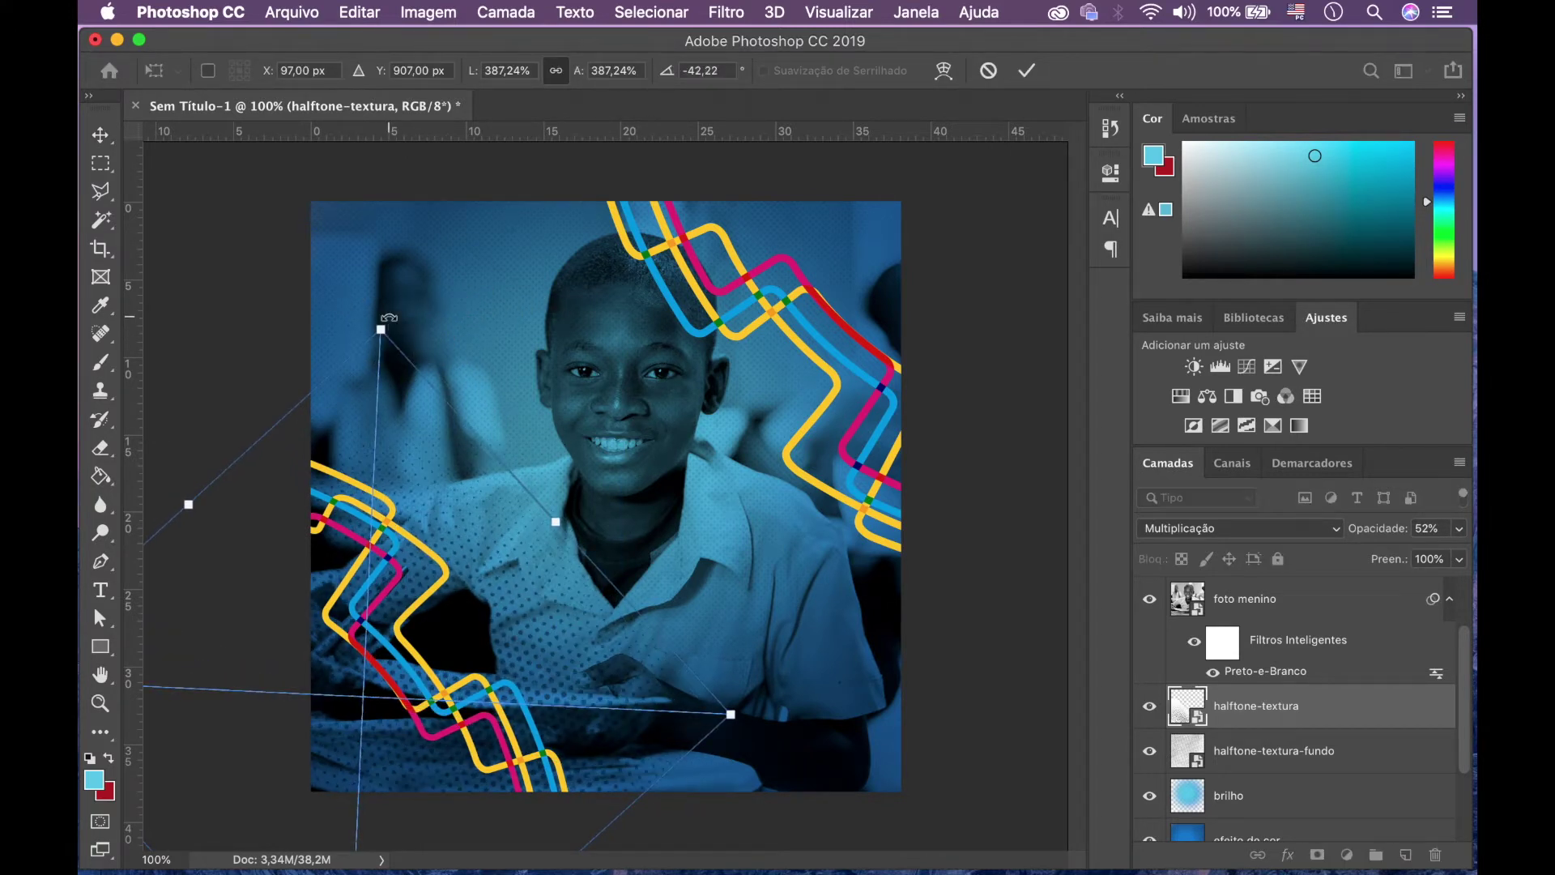
key(Return)
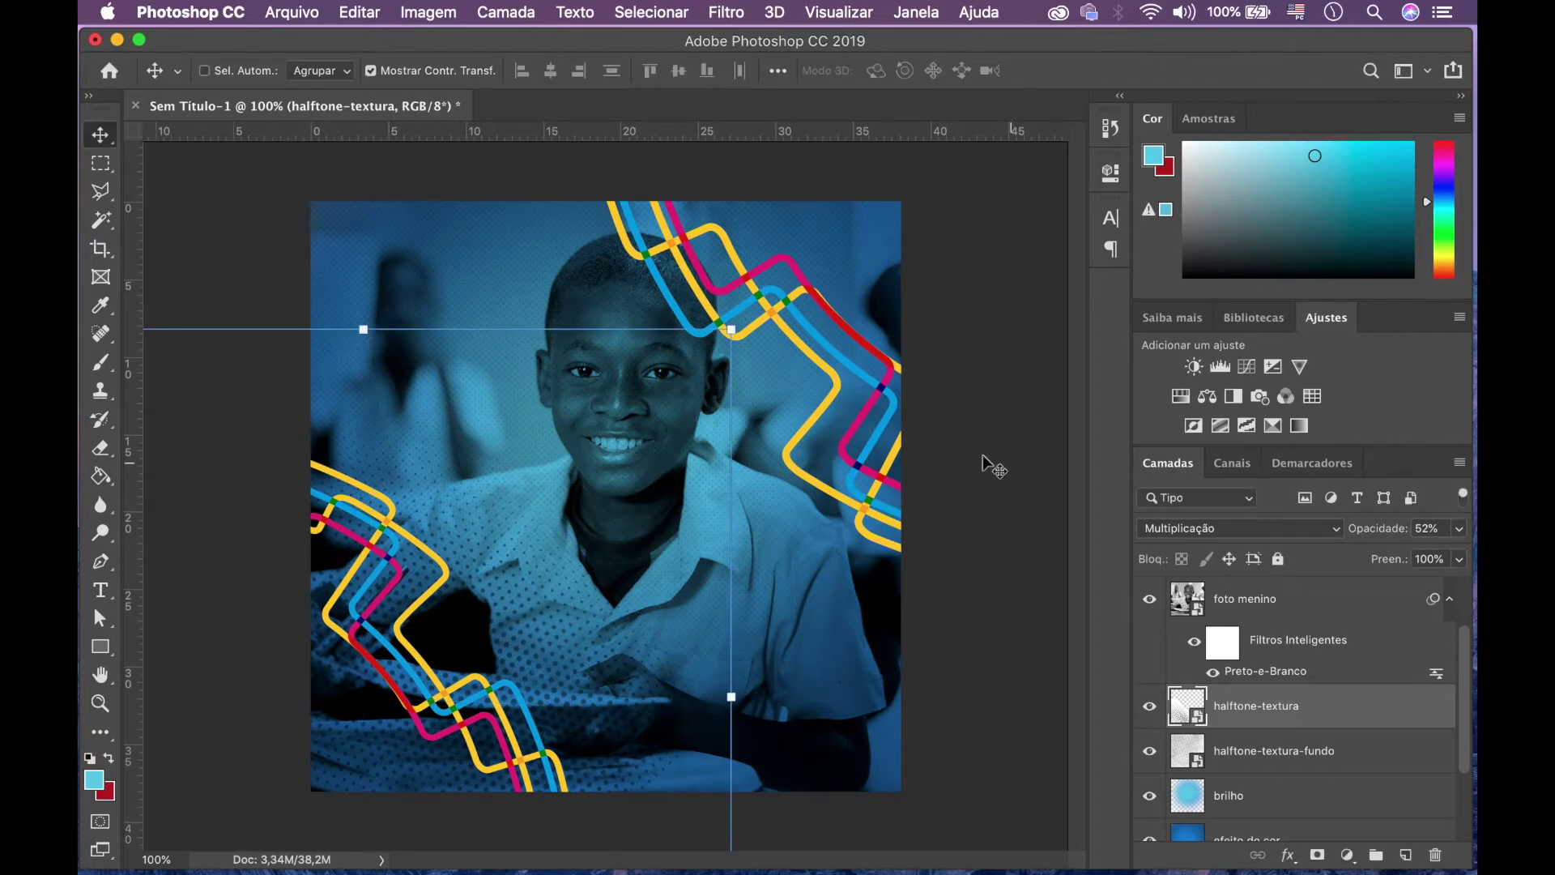
- Switch to Finder's Referencias_likeHunters folder and preview post-referencia-5.png to examine its halftone texture, returning to Photoshop
key(ctrl+Up)
click(508, 548)
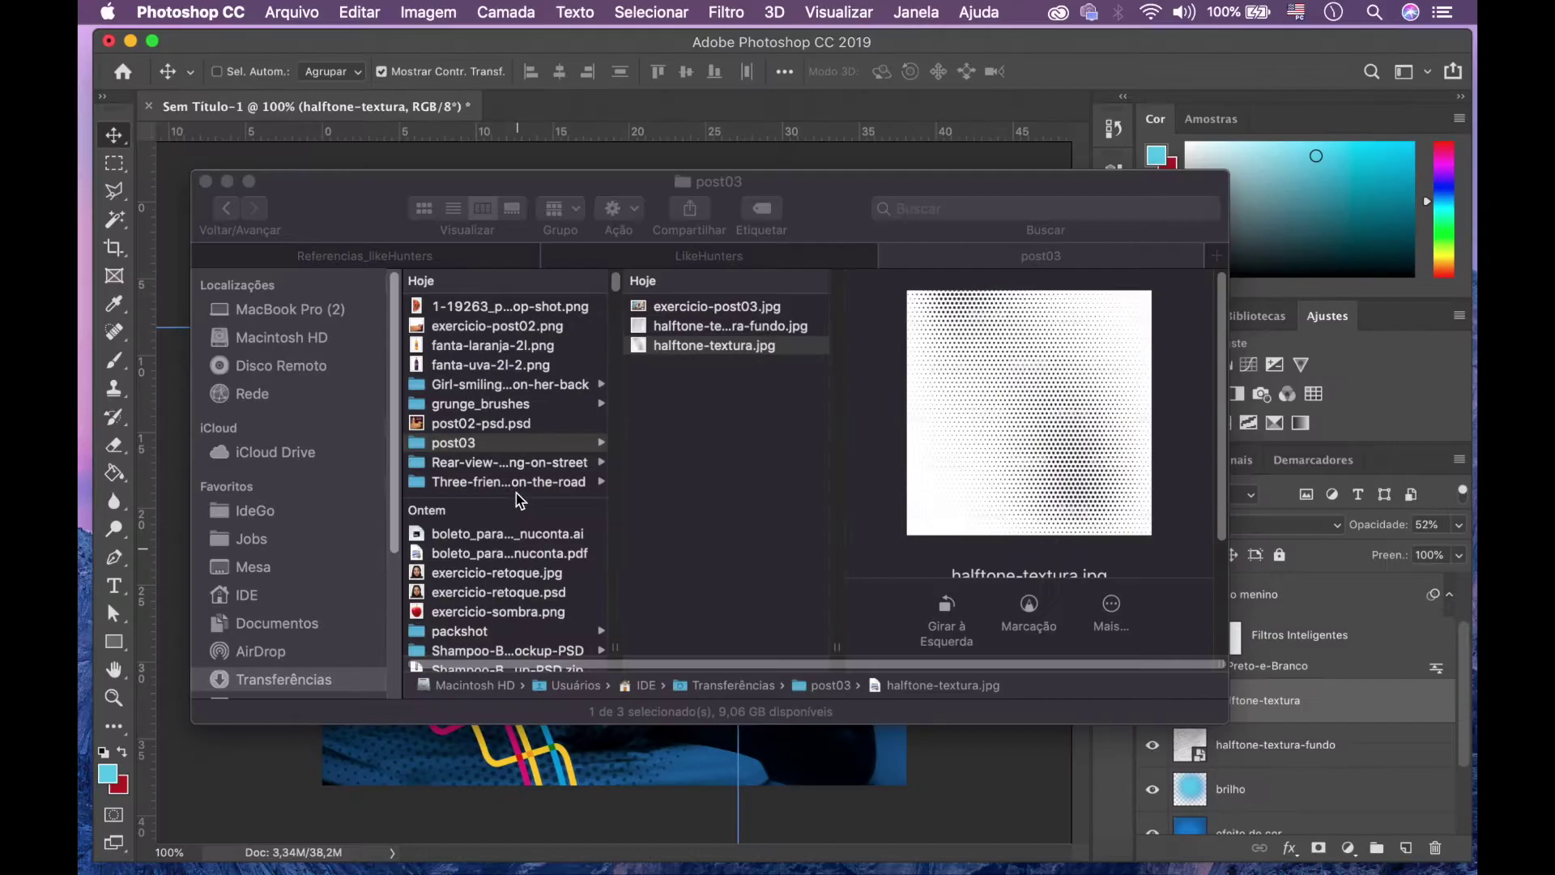
key(super+w)
click(446, 249)
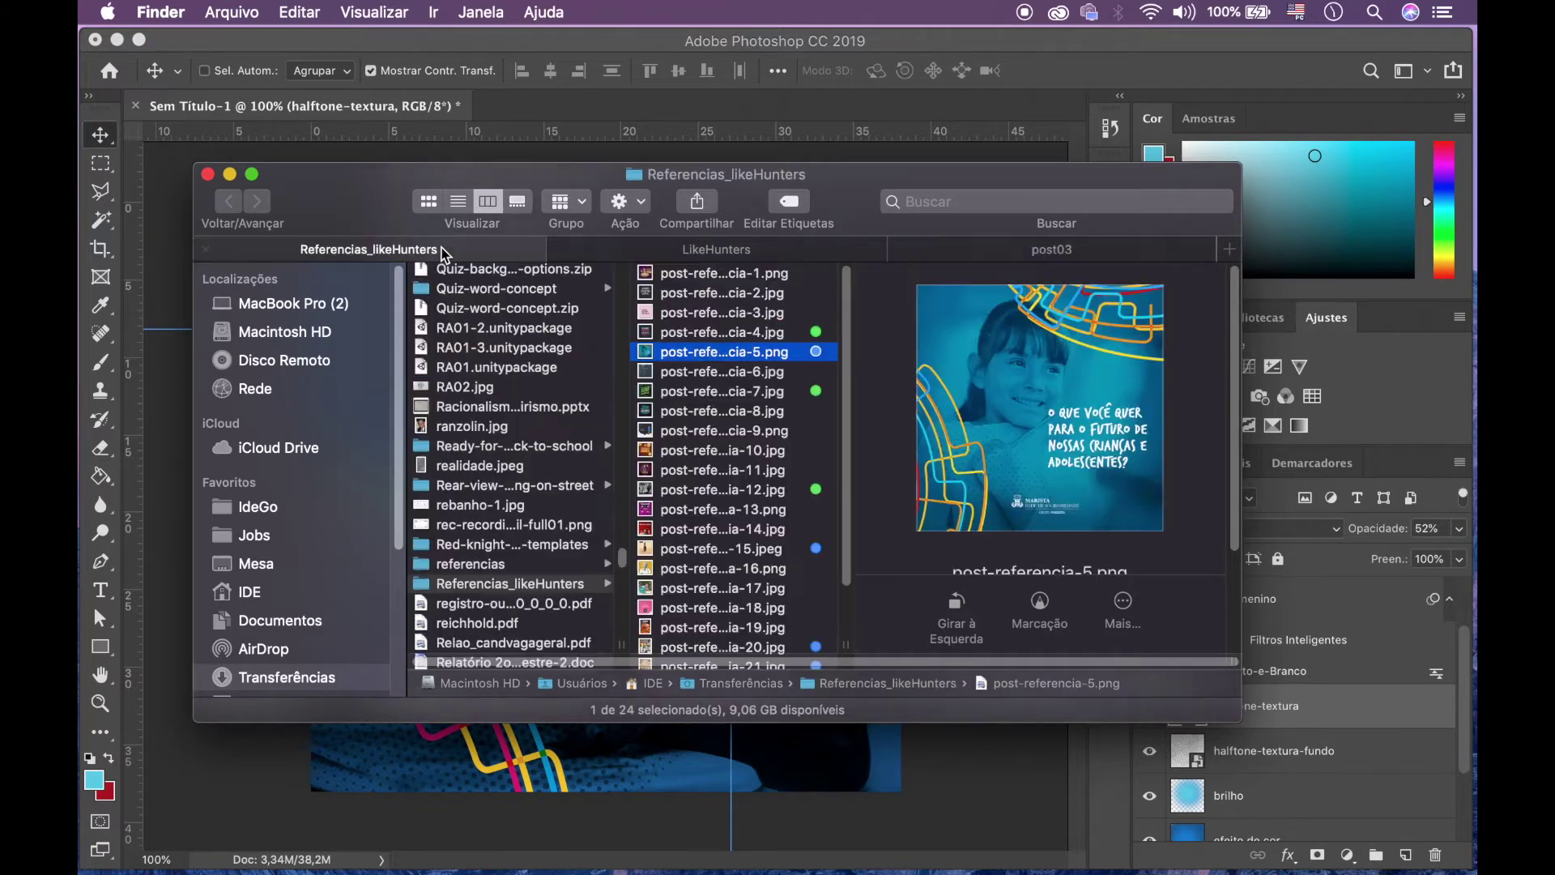
key(space)
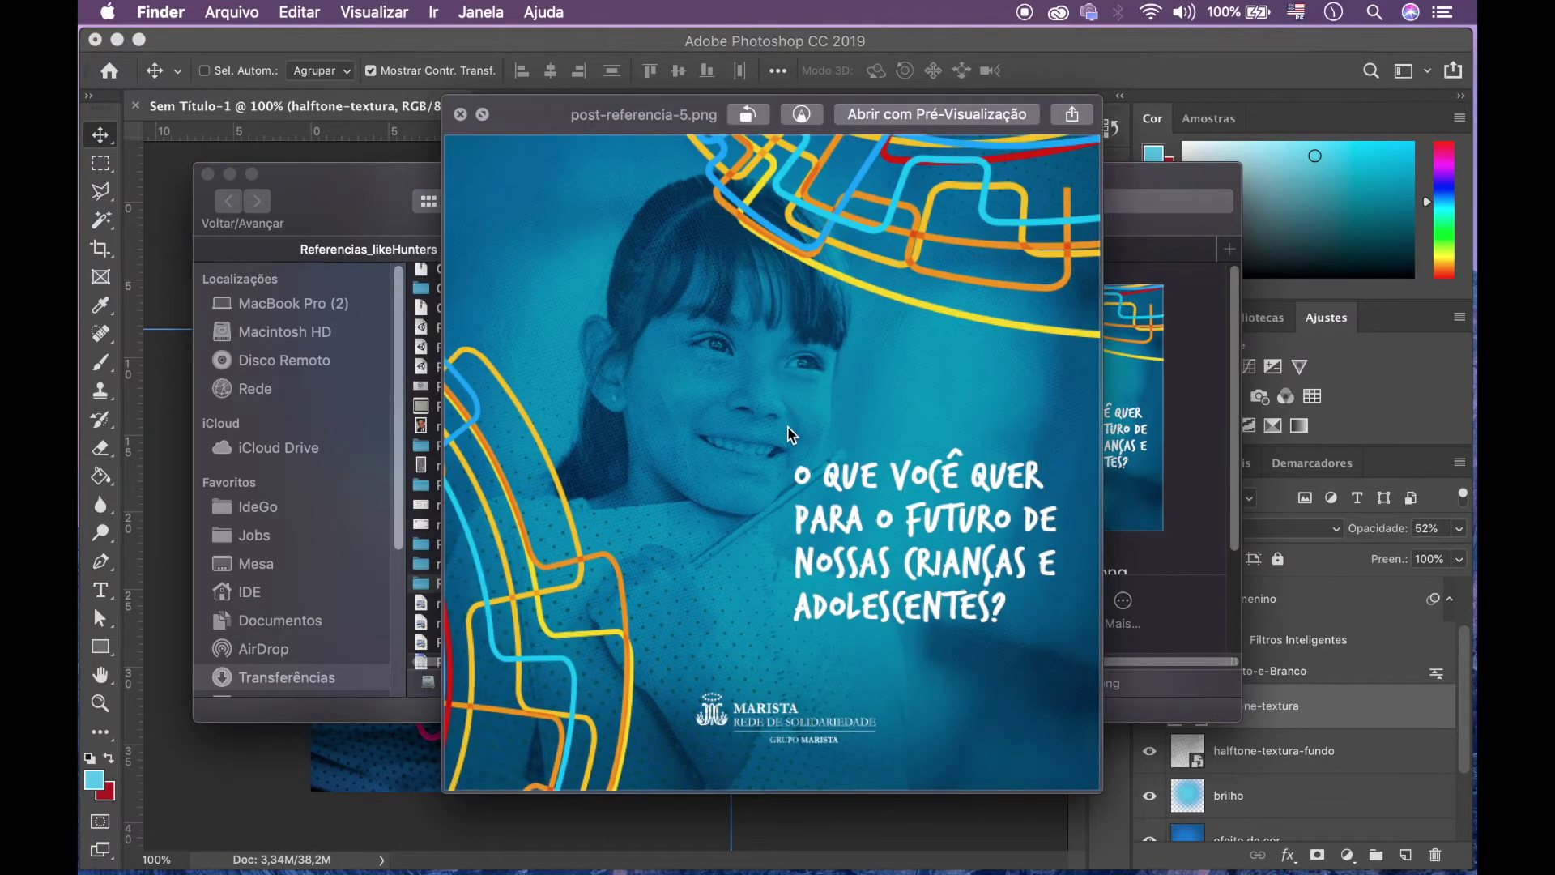
key(space)
key(ctrl+Up)
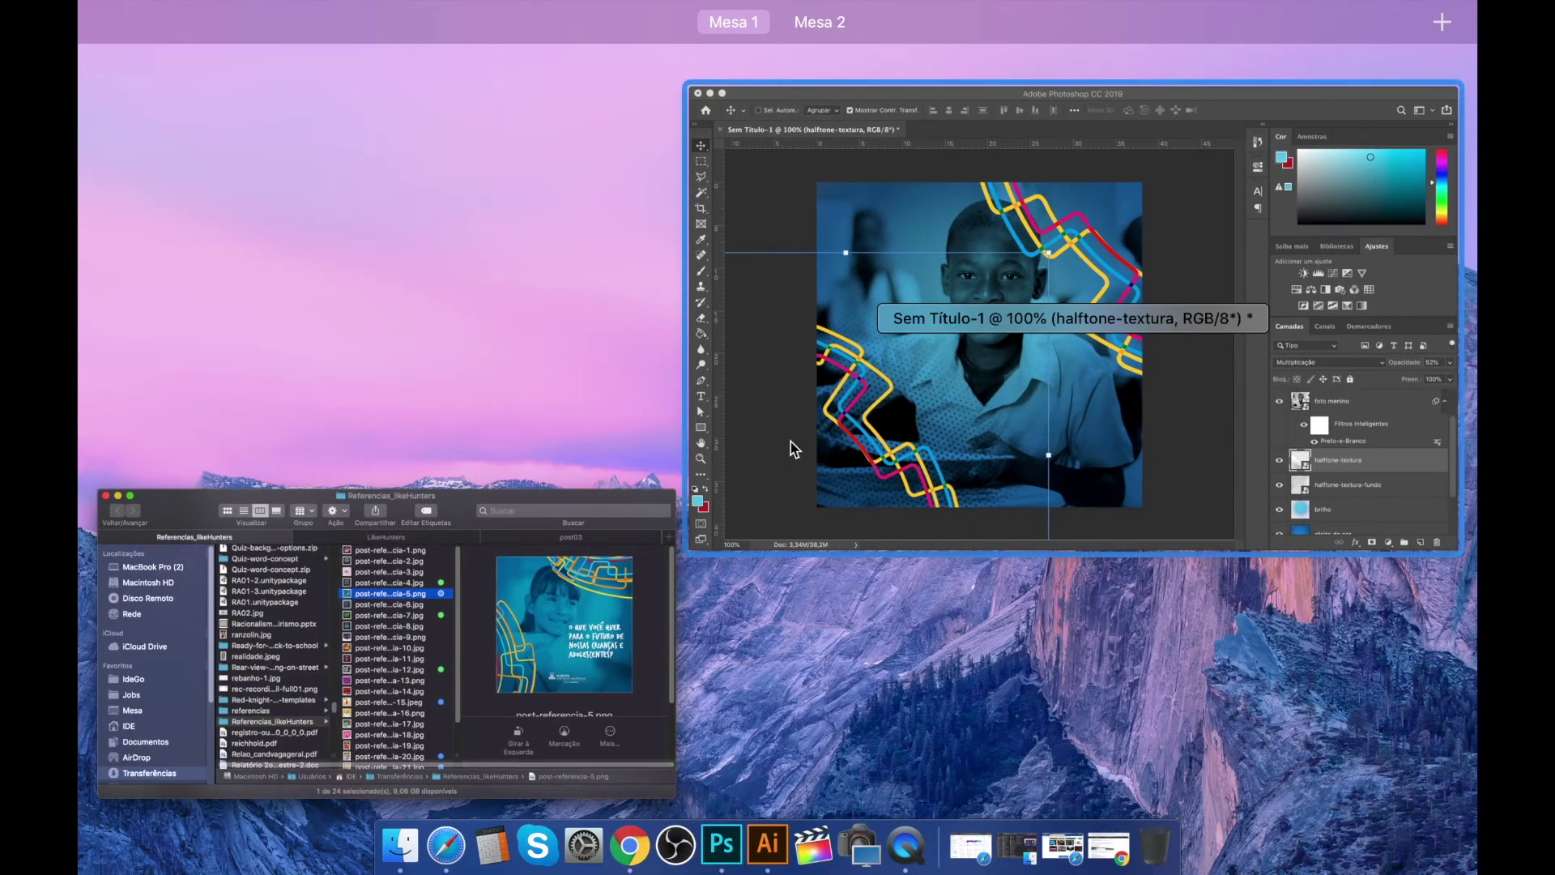
click(856, 461)
- Lower the halftone-textura layer's opacity to 25%, then re-enable layer auto-selection and deselect the layer
click(1458, 528)
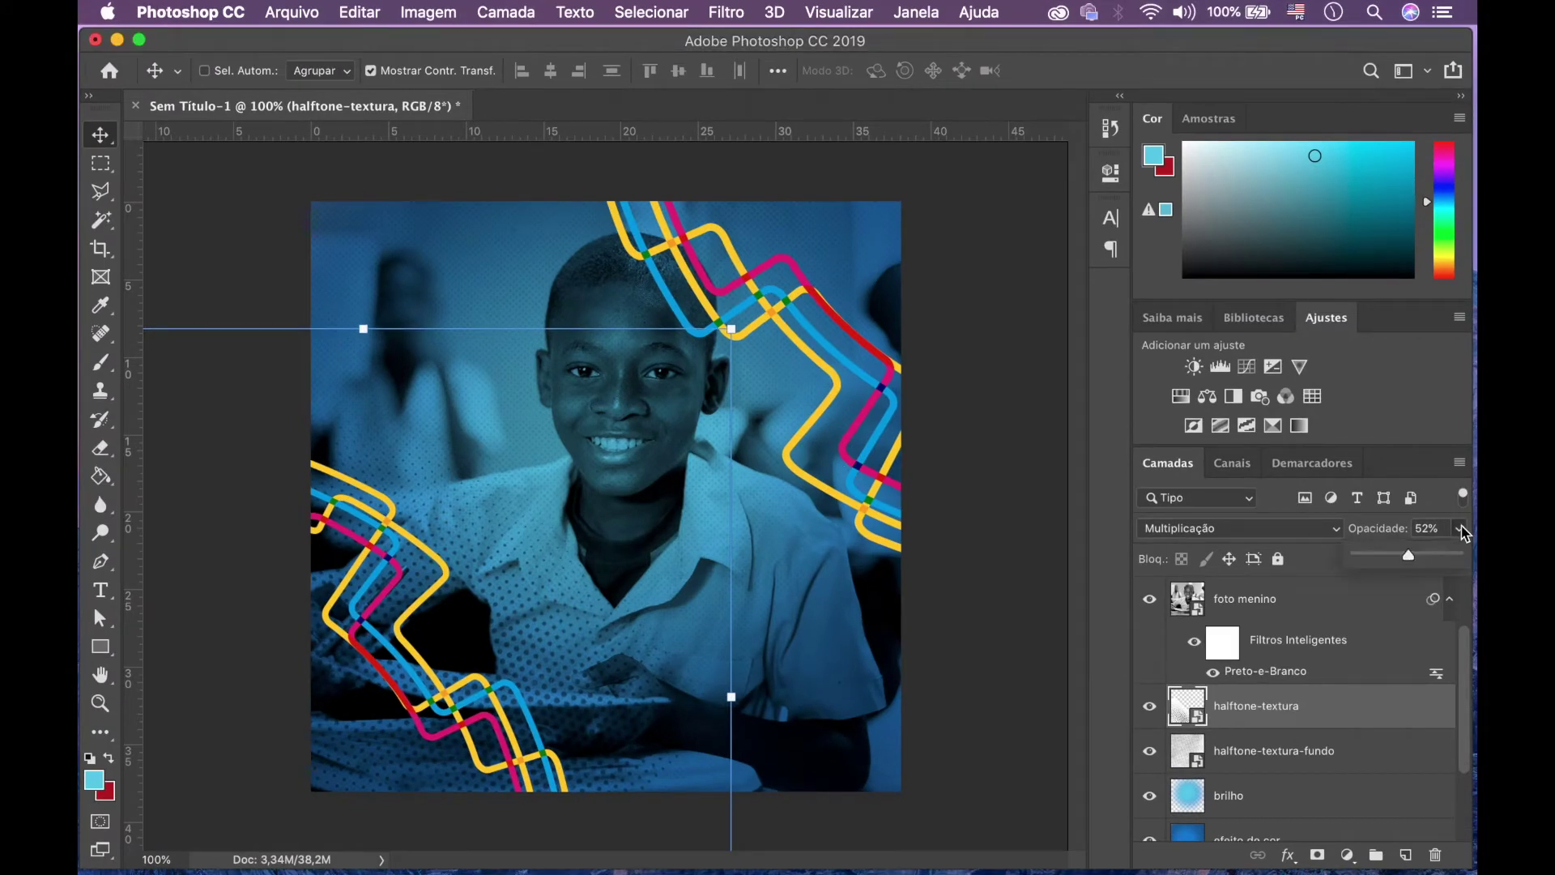
drag(1409, 557, 1383, 559)
click(205, 72)
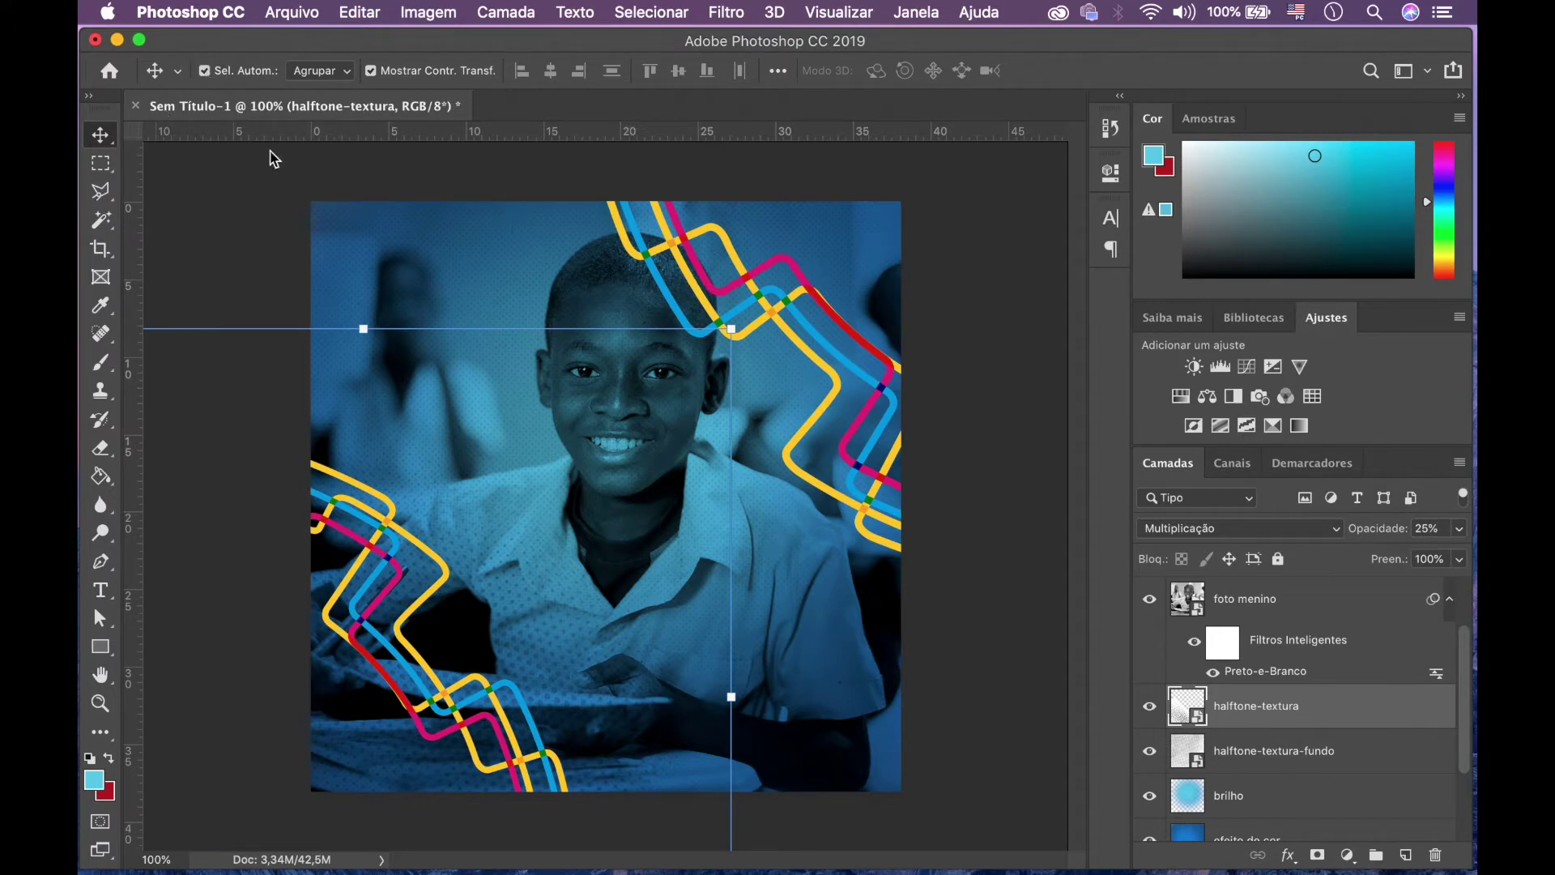
click(978, 244)
- Preview post-referencia-5.png in Finder again to examine its headline wording and placement, and return to Photoshop
key(ctrl+Up)
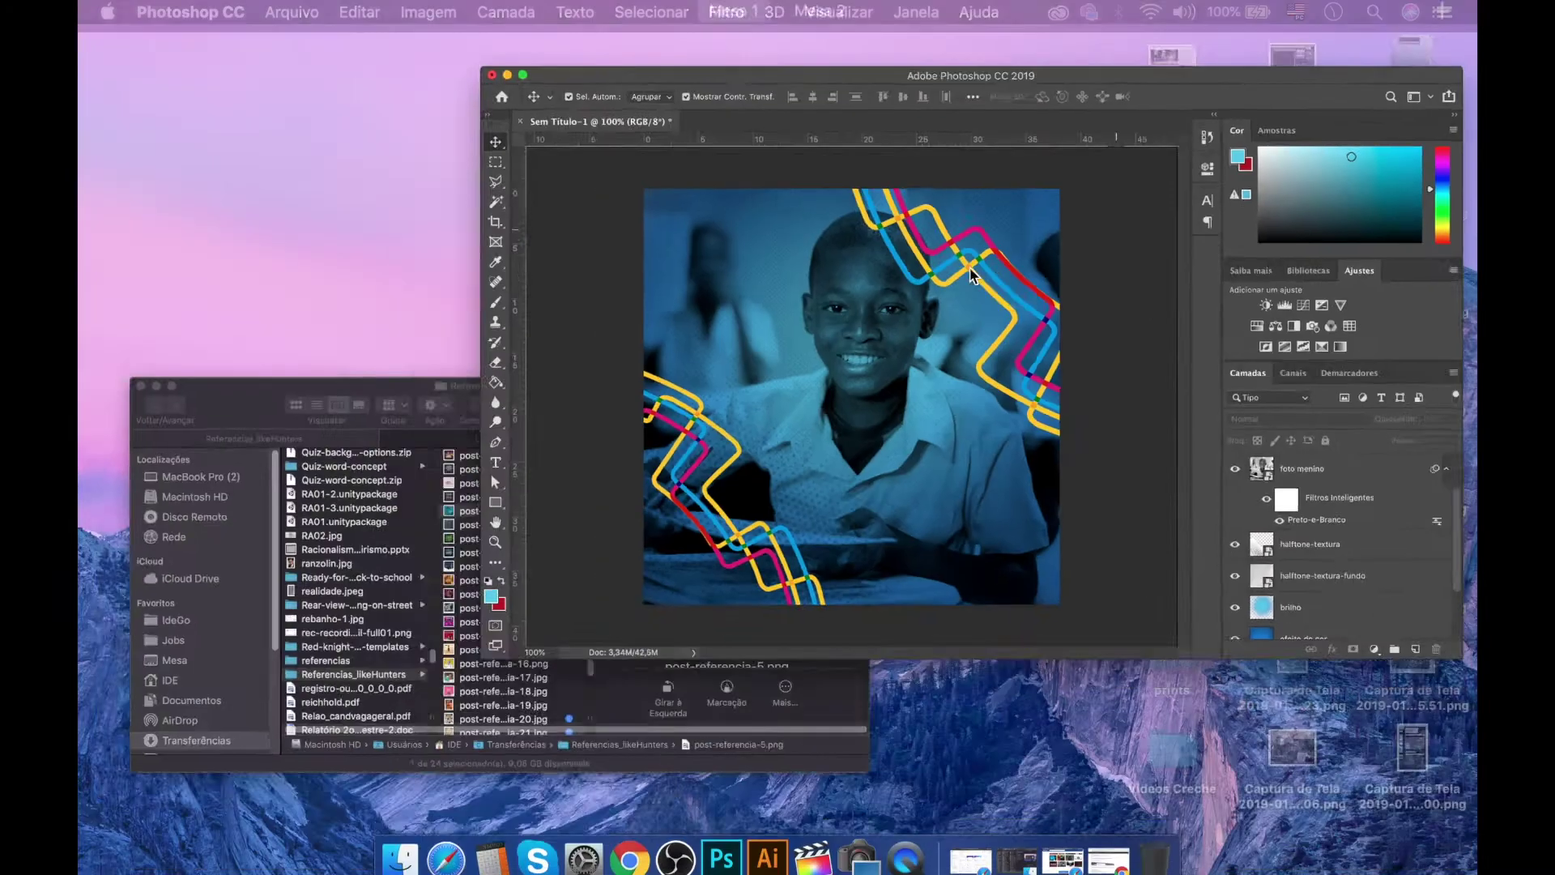
click(475, 589)
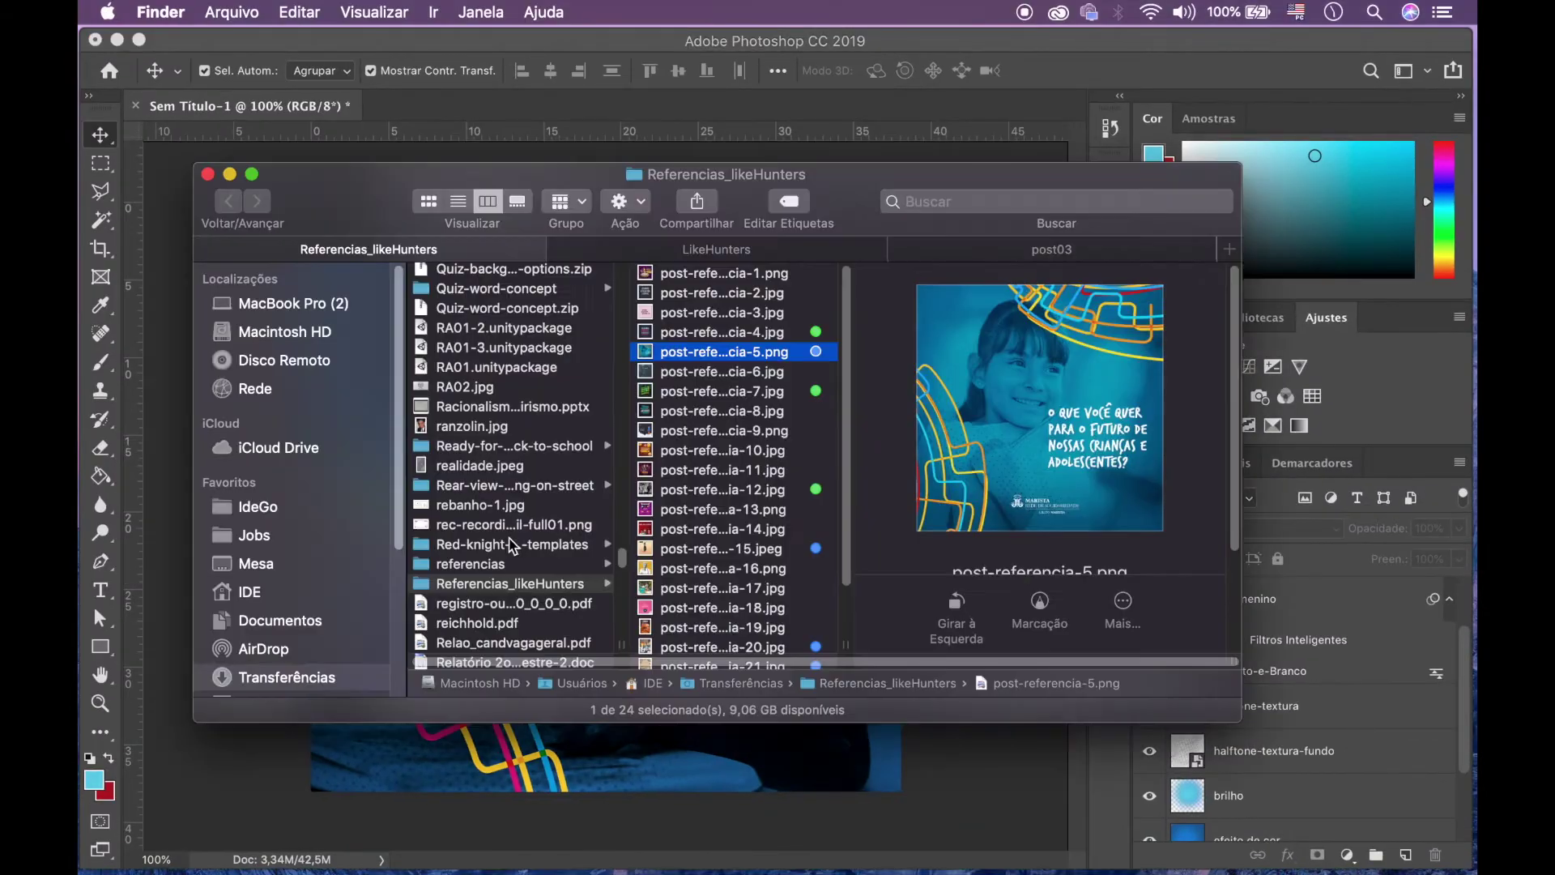
key(space)
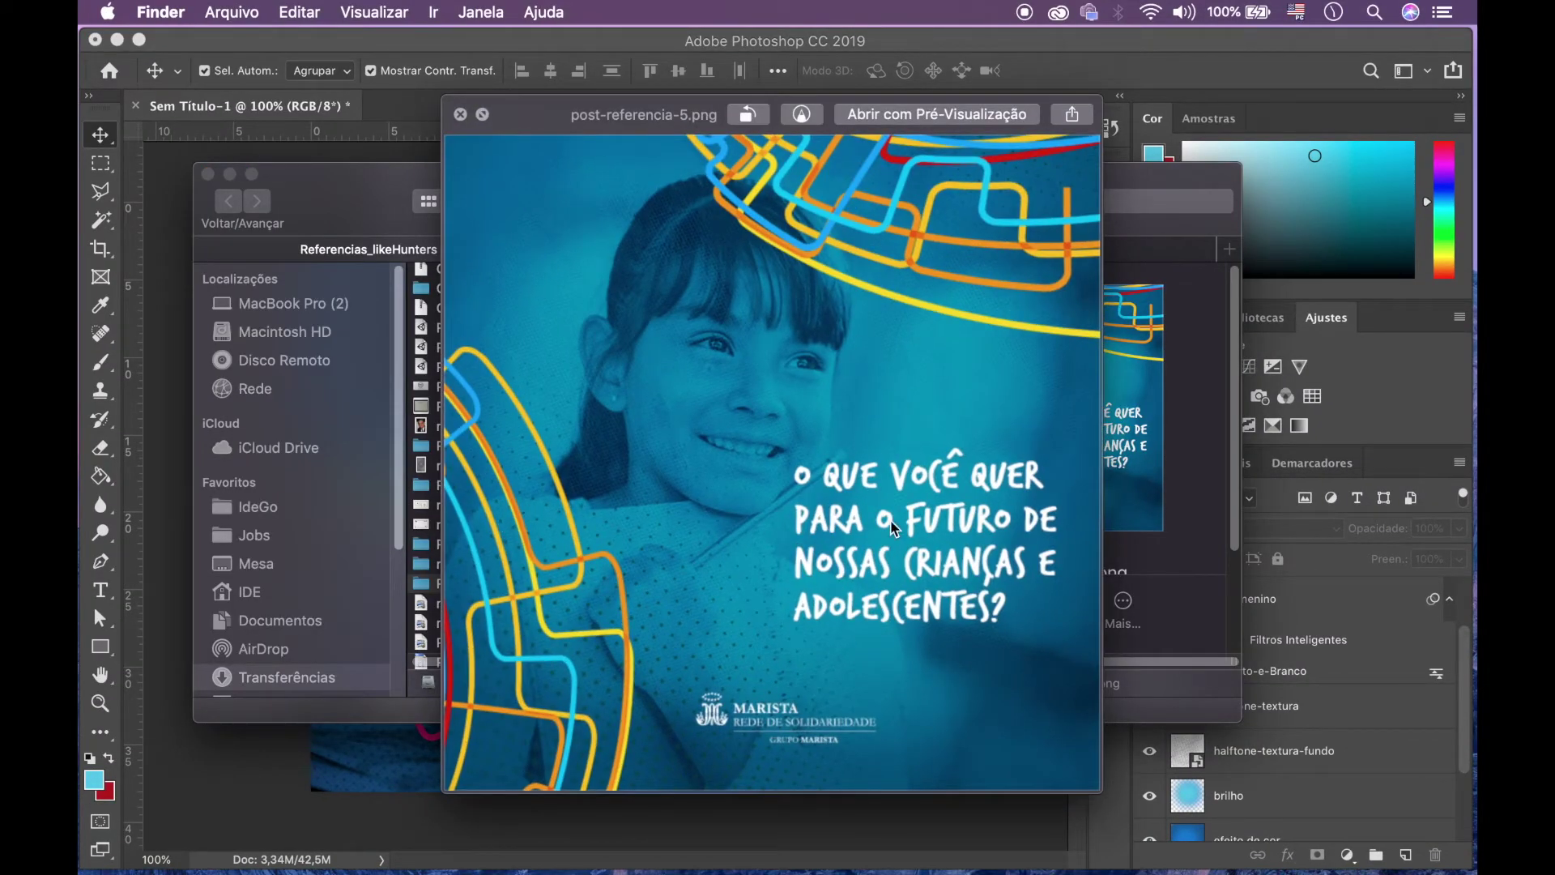
key(space)
key(ctrl+Up)
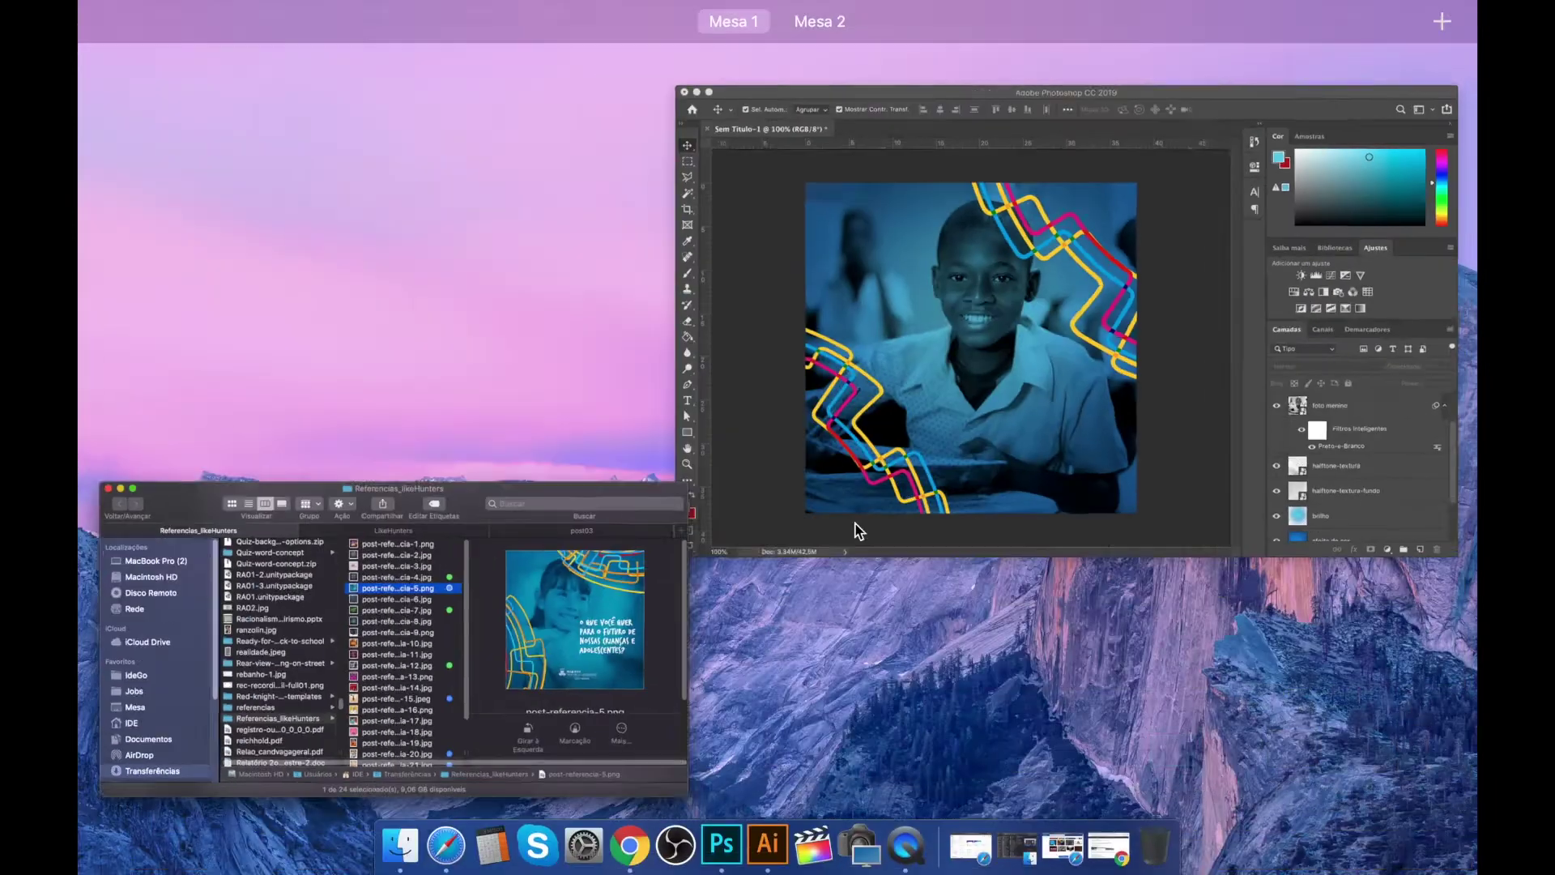
click(911, 475)
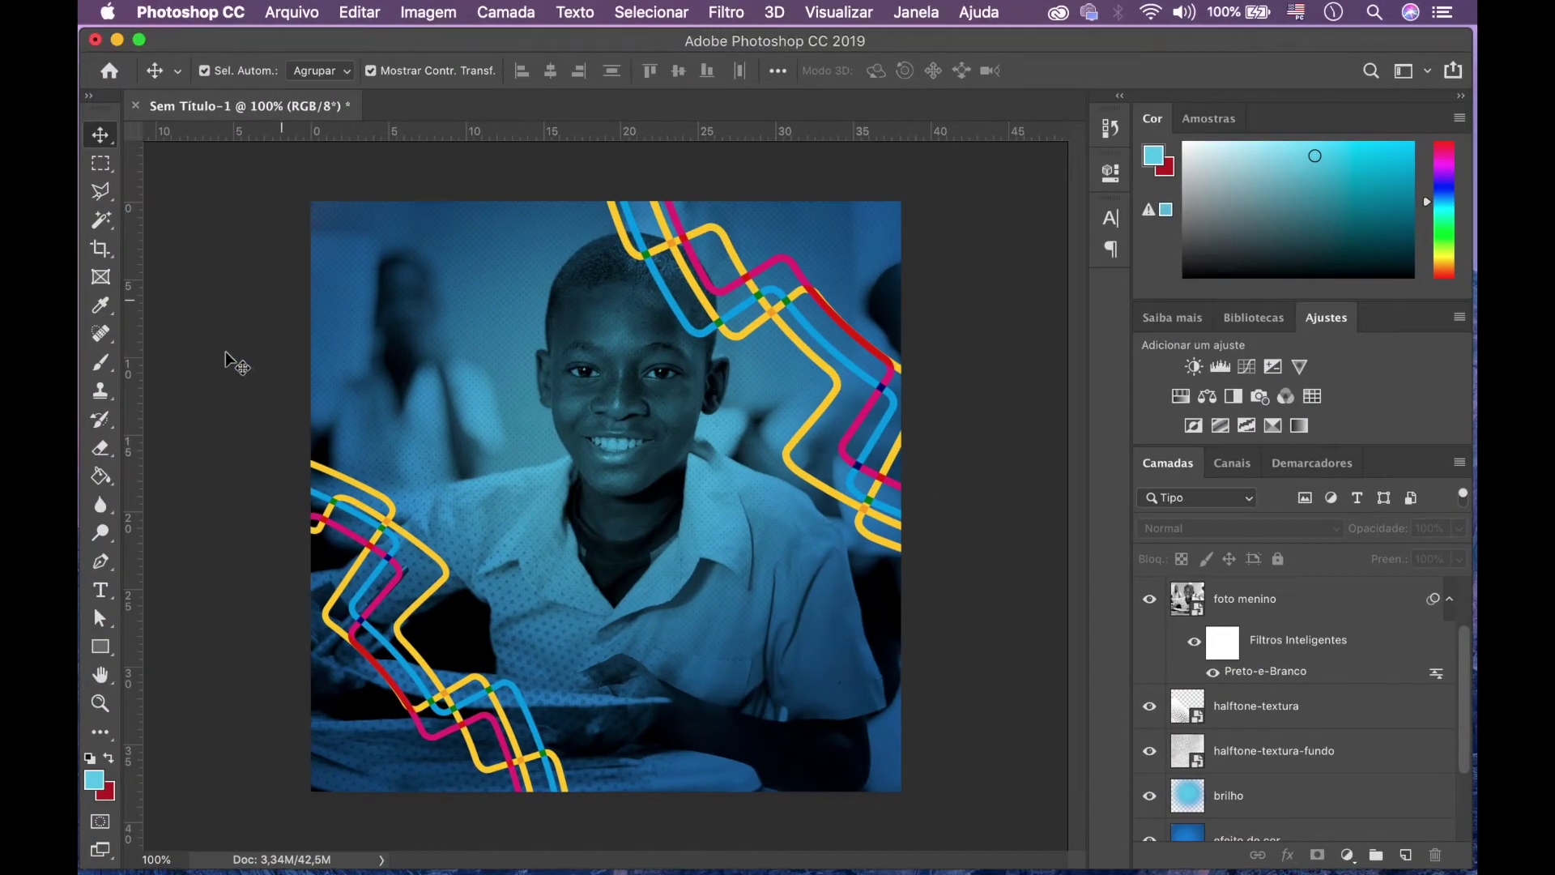
- Add a text layer over the boy's shirt with the first headline line "O QUE VOCÊ QUER"
click(101, 592)
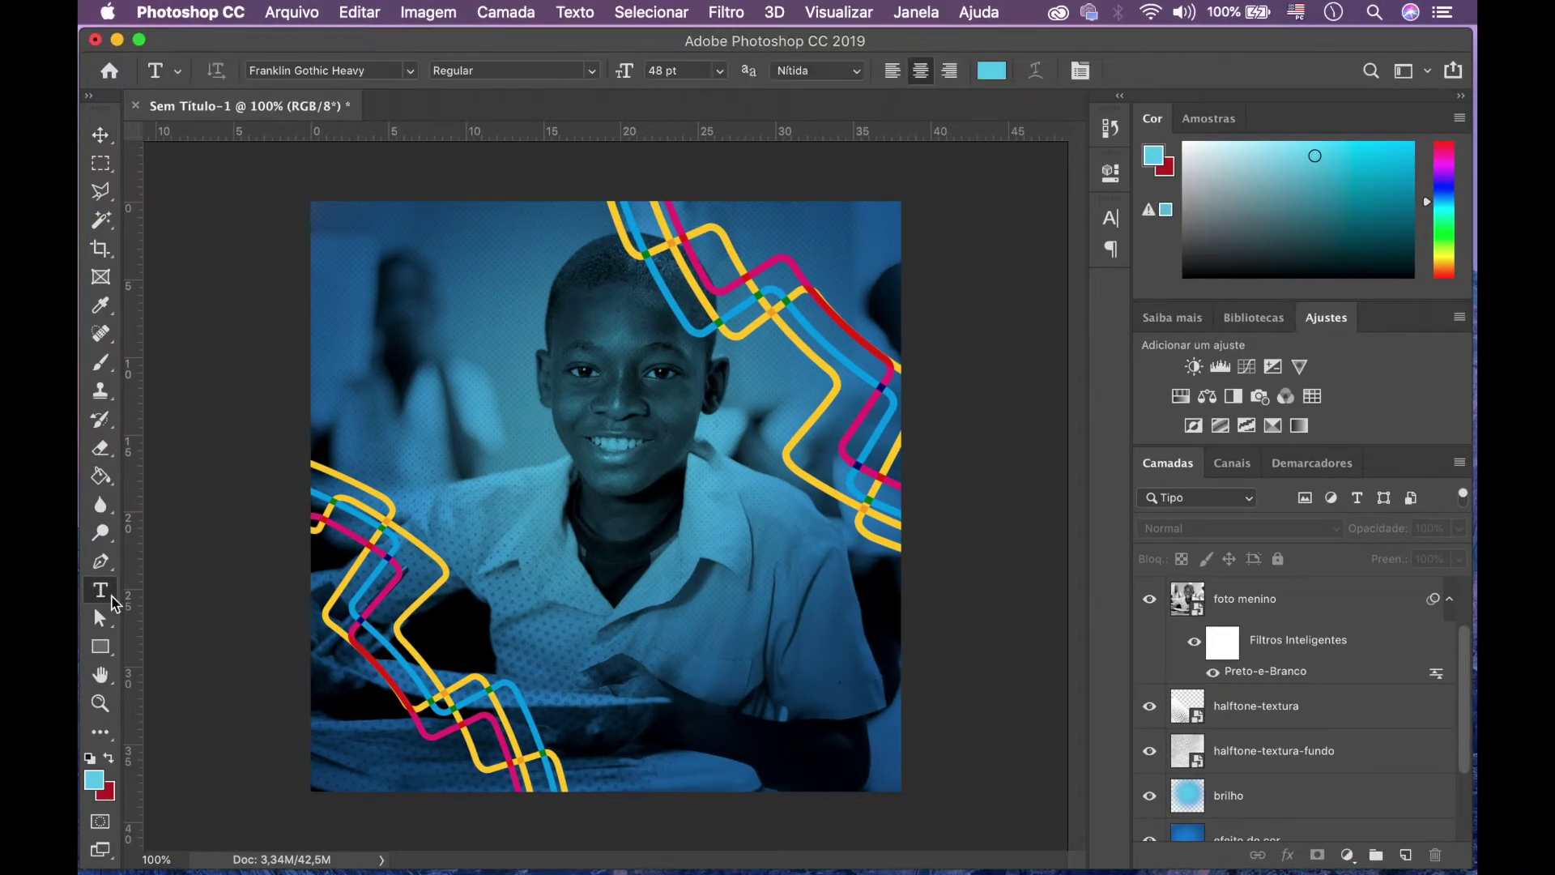
click(605, 557)
key(ctrl+Up)
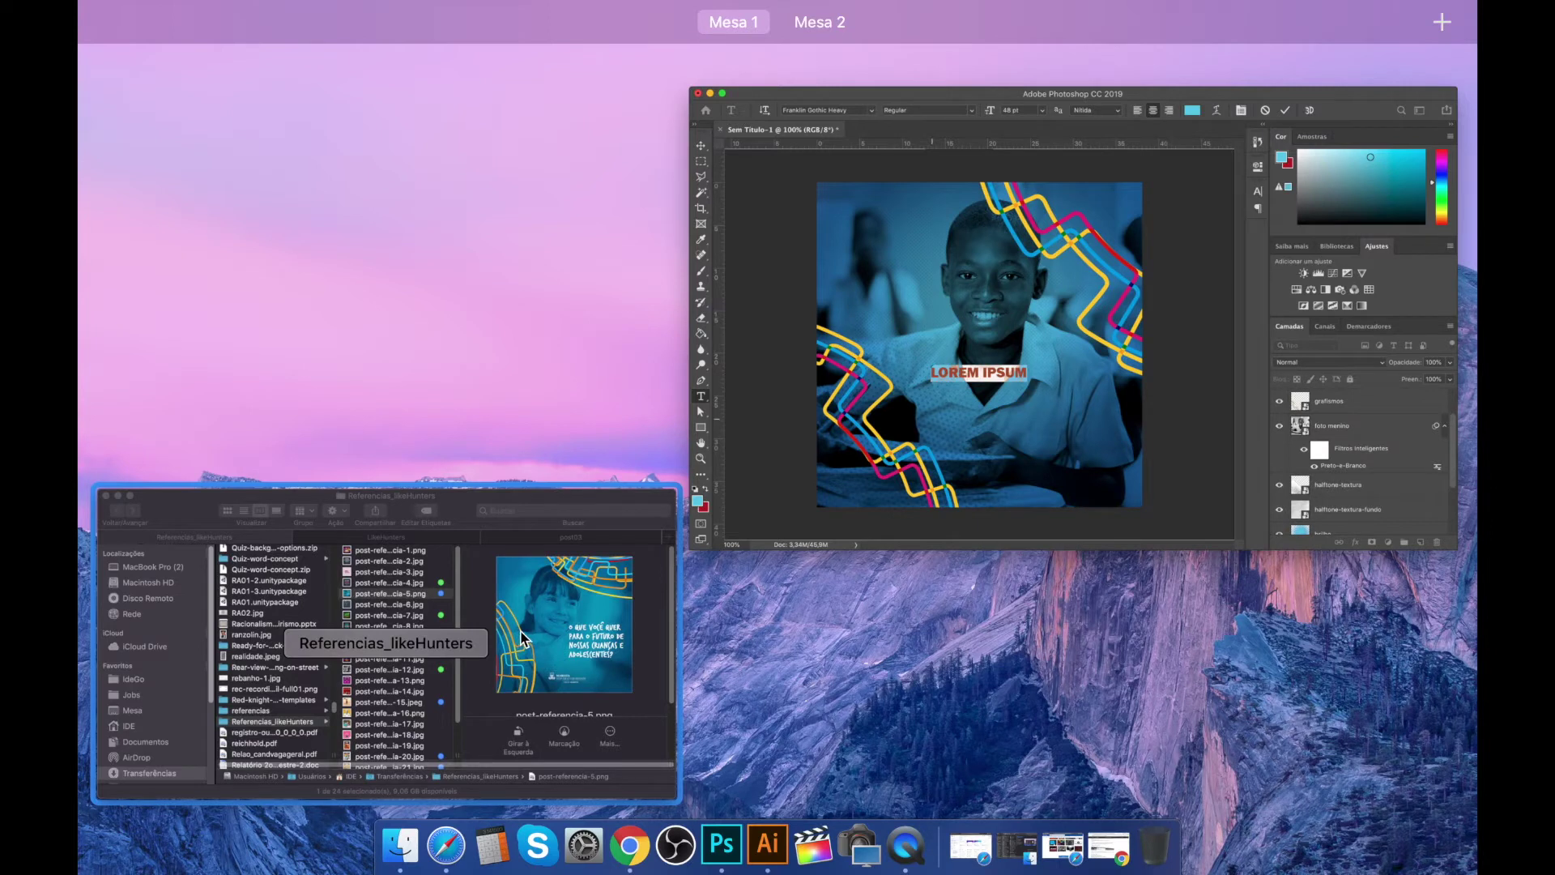
click(1013, 389)
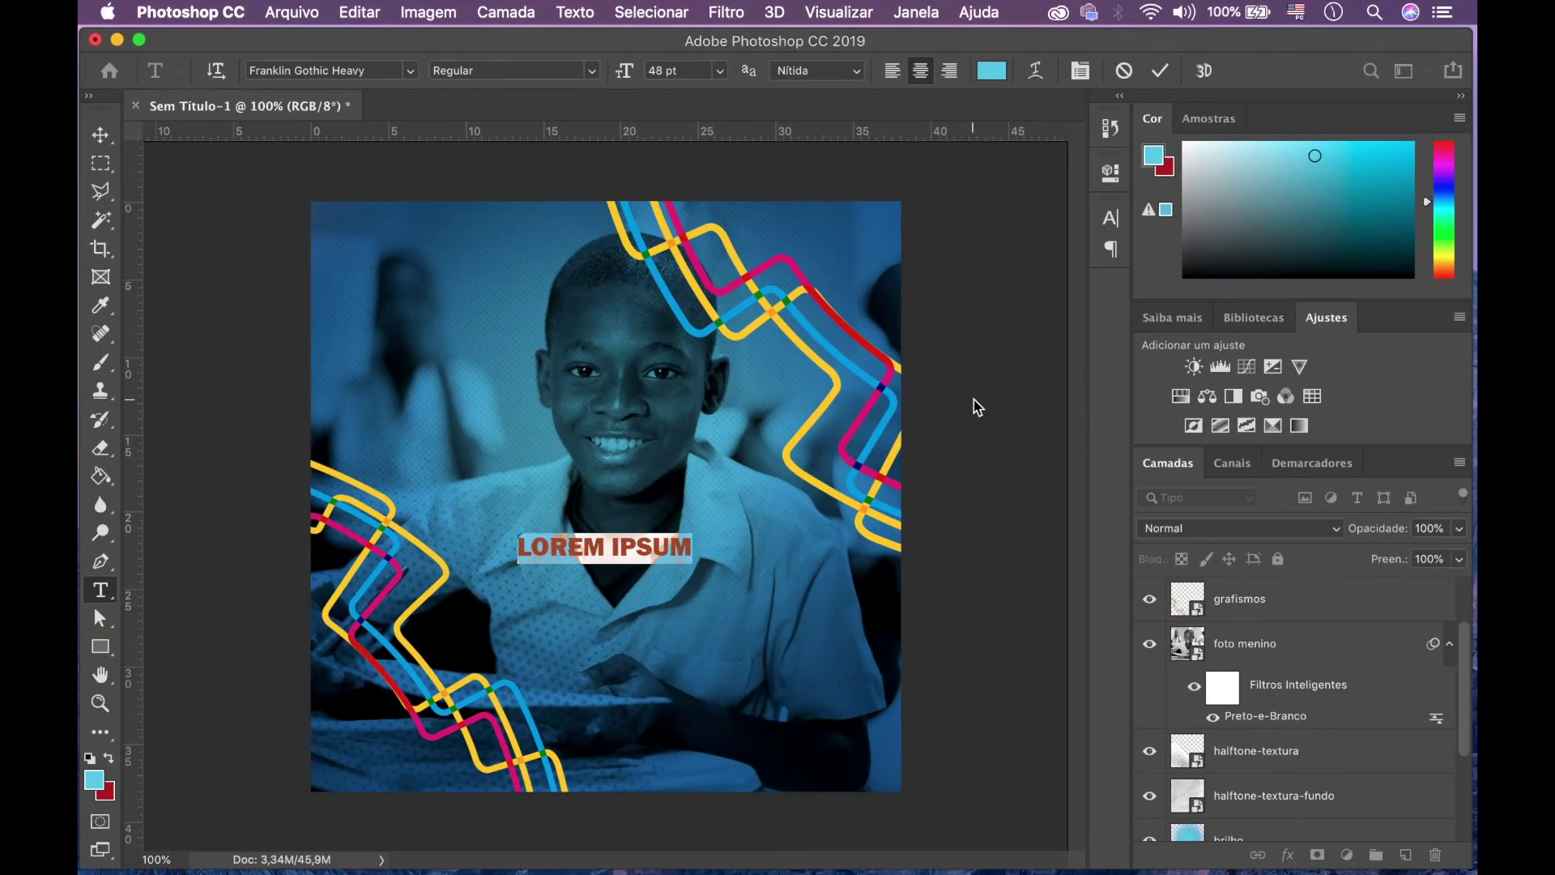
text(O QUE V)
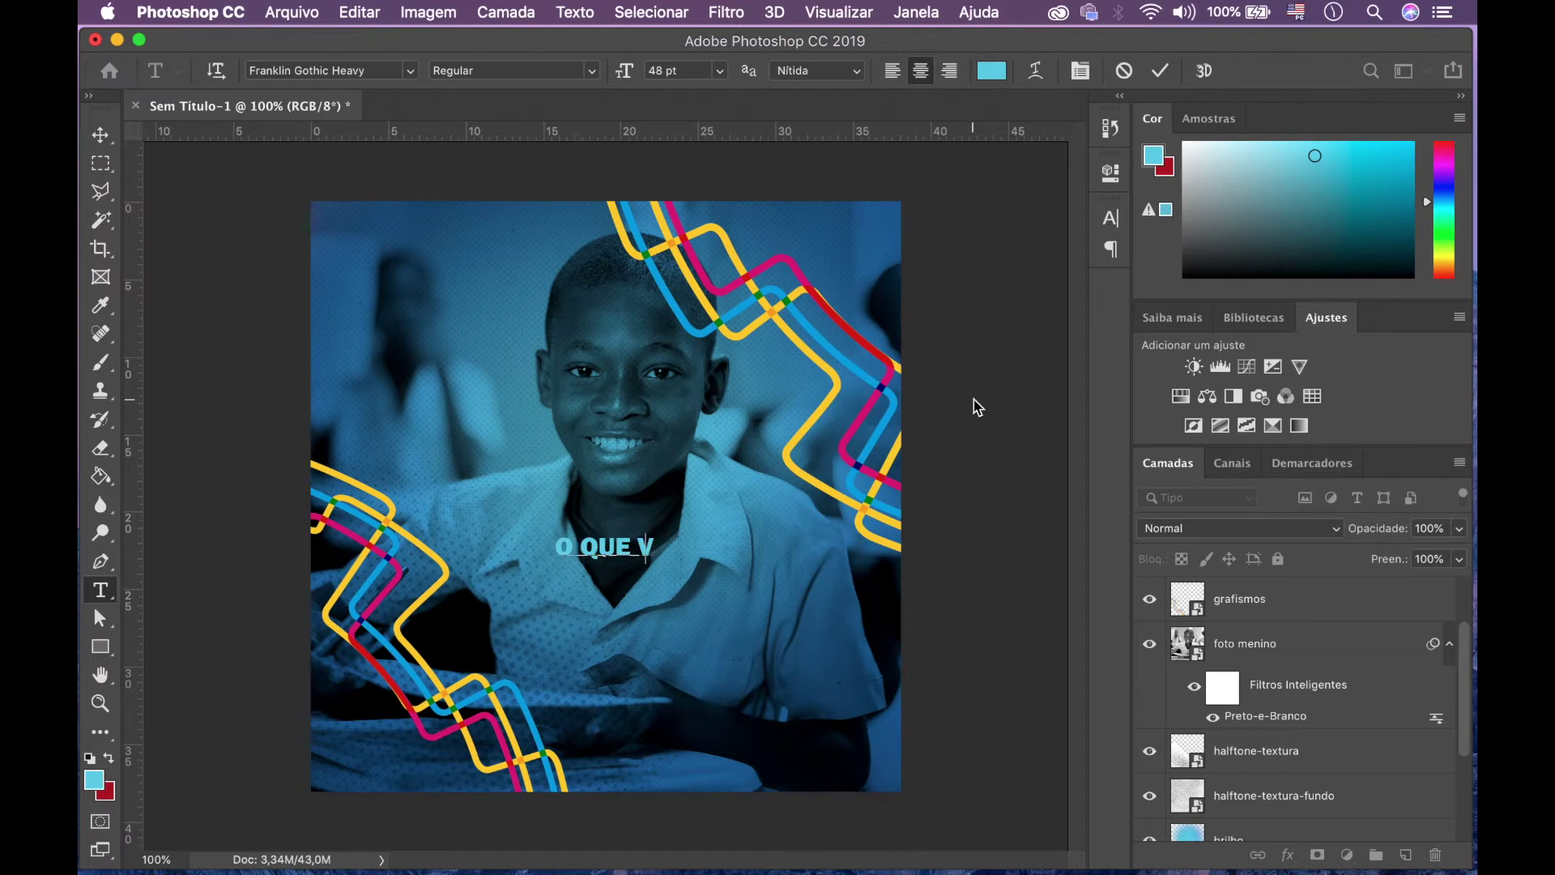
key(BackSpace)
text(VOC)
key(asciicircum)
text(E QUER)
- Complete the headline with the lines "PARA O FUTURO DE" and "NOSSAS CRIANÇAS?"
key(Return)
text(PARA O FUTURO)
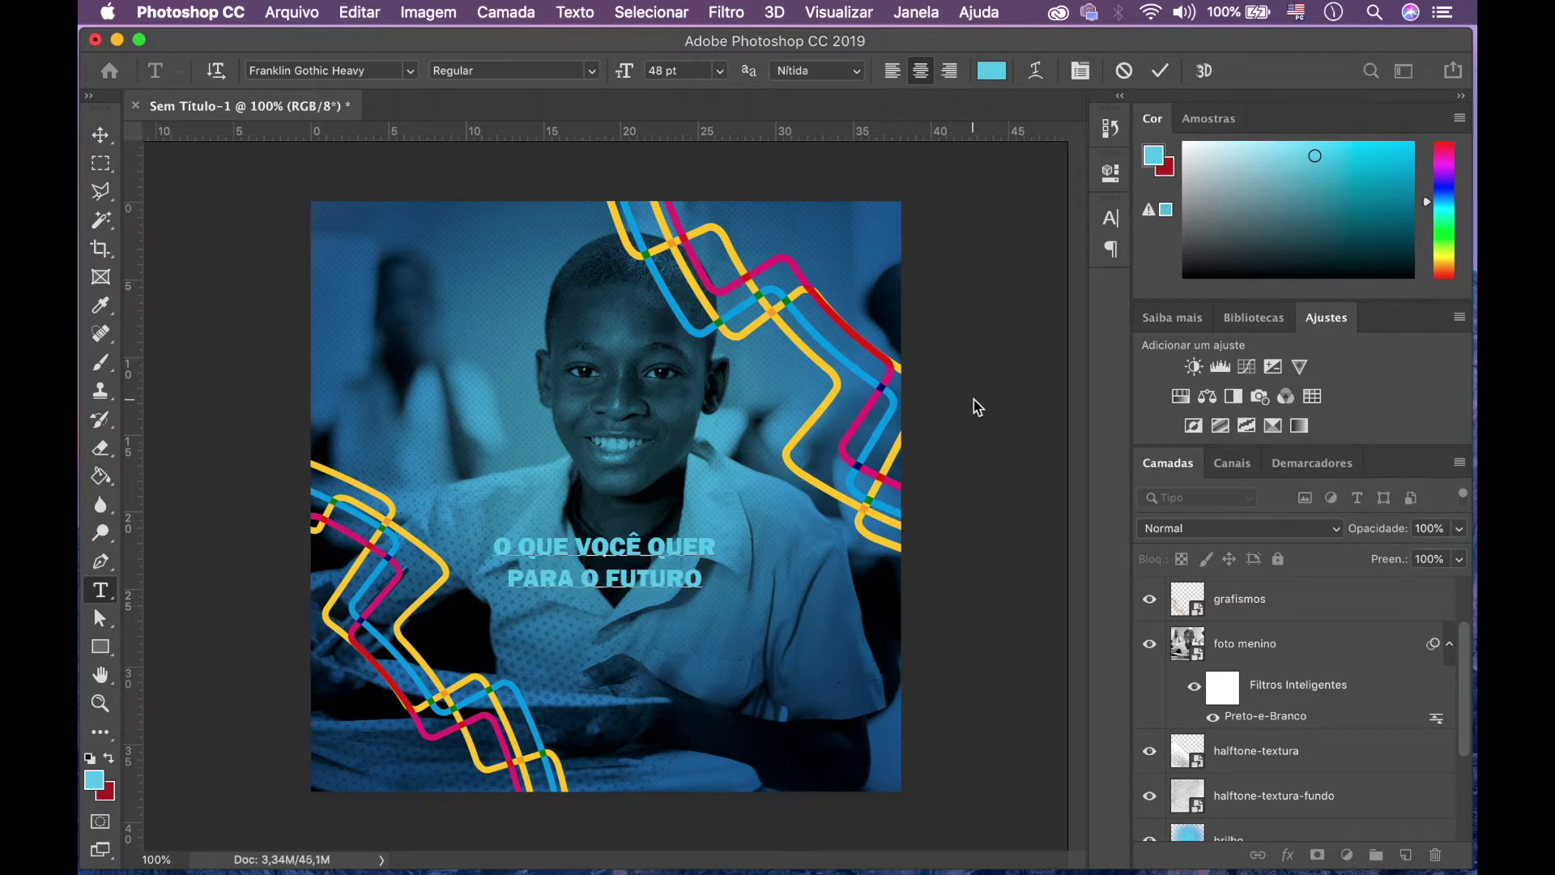
text( DE )
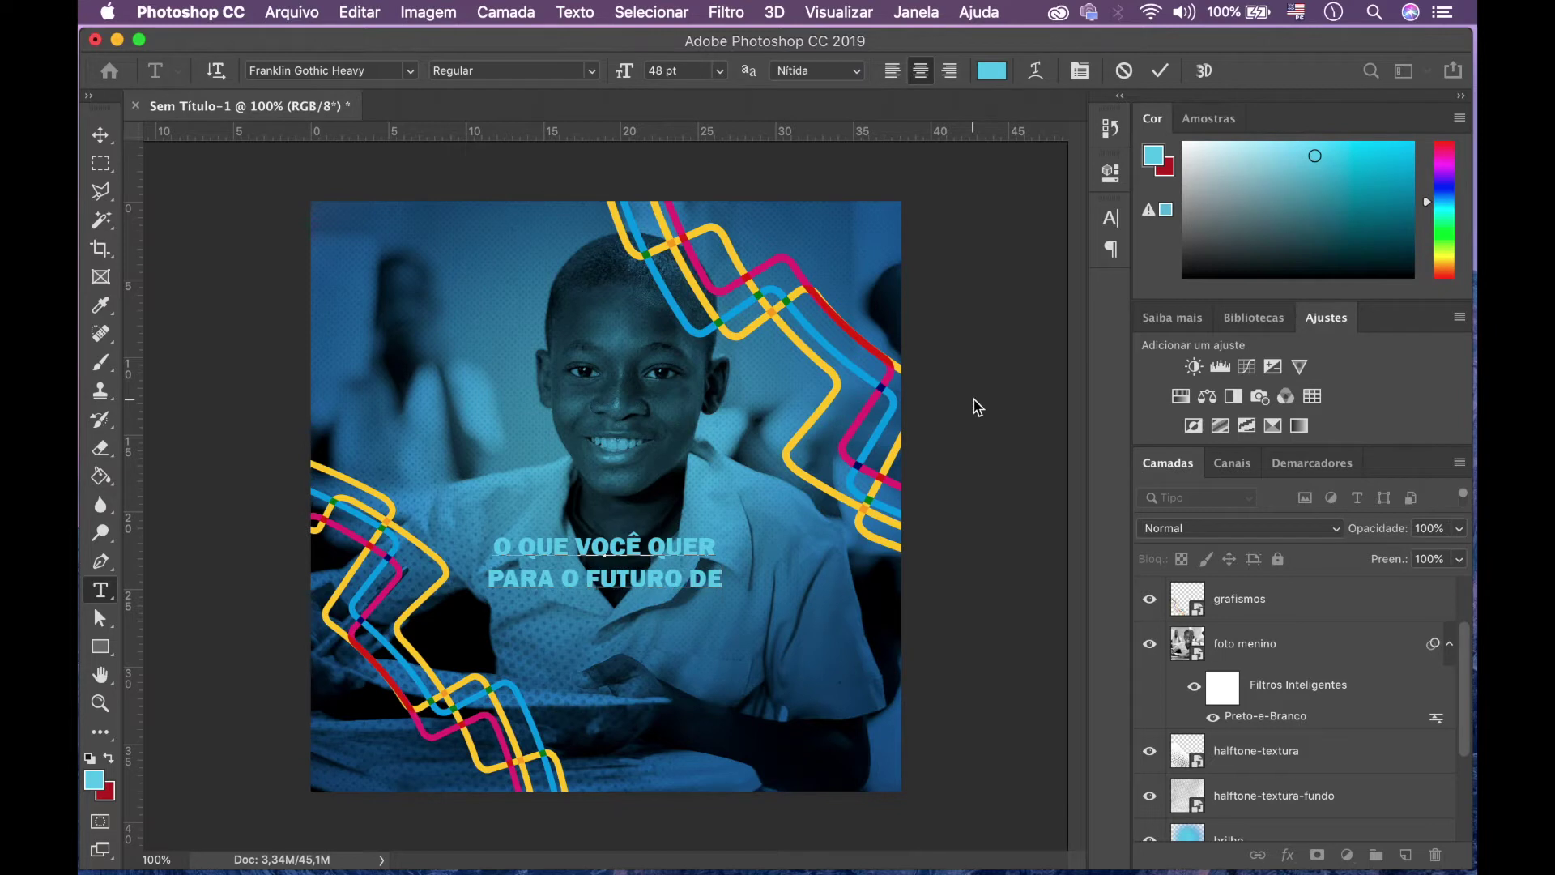
text(NOS)
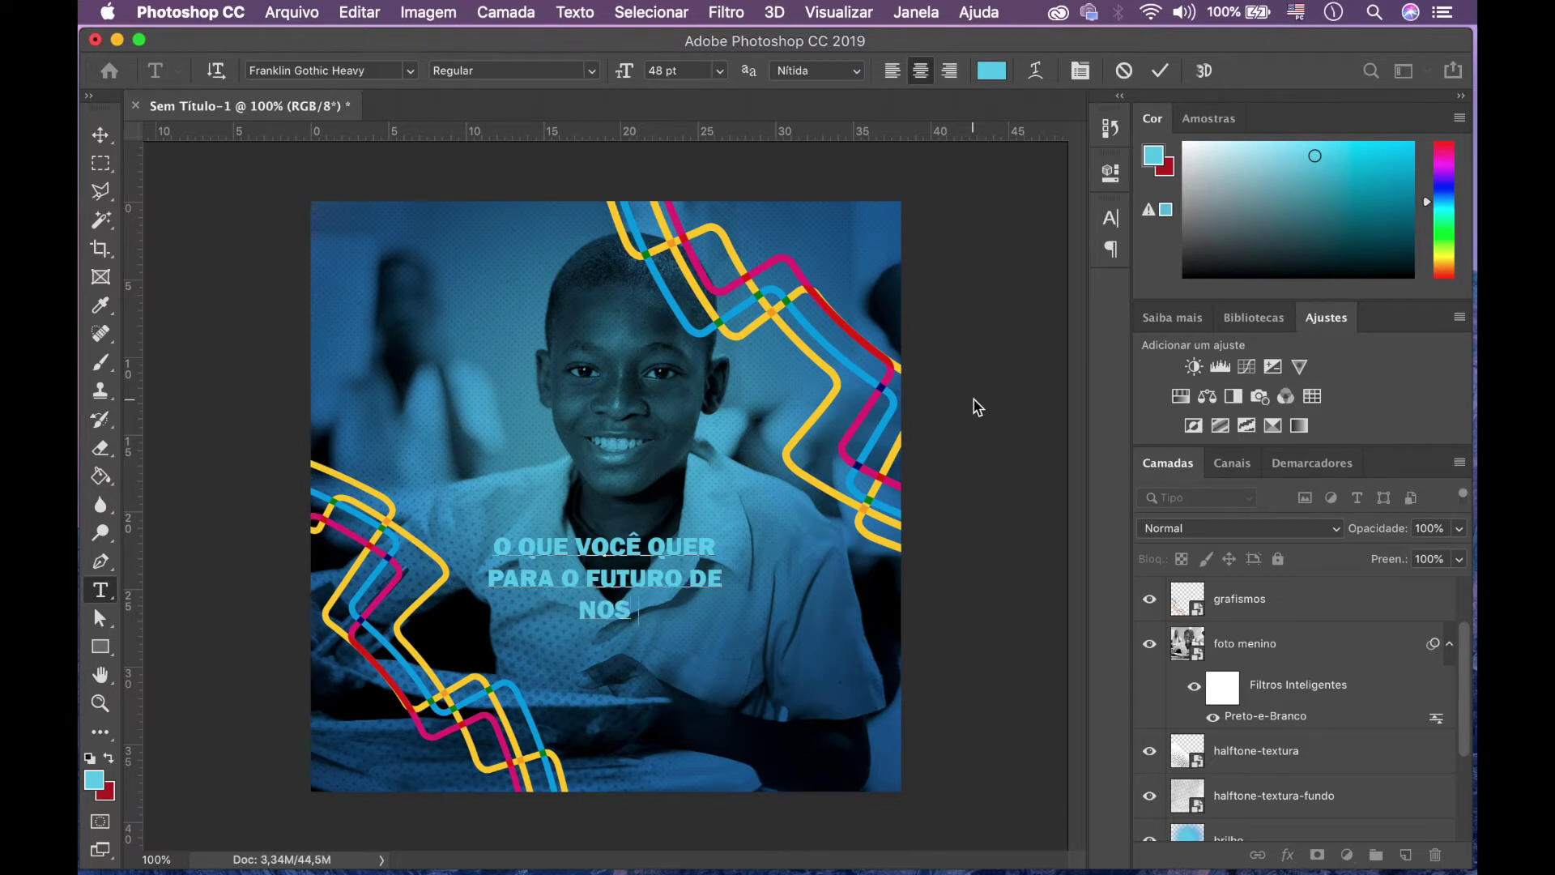
text(SAS CRIA)
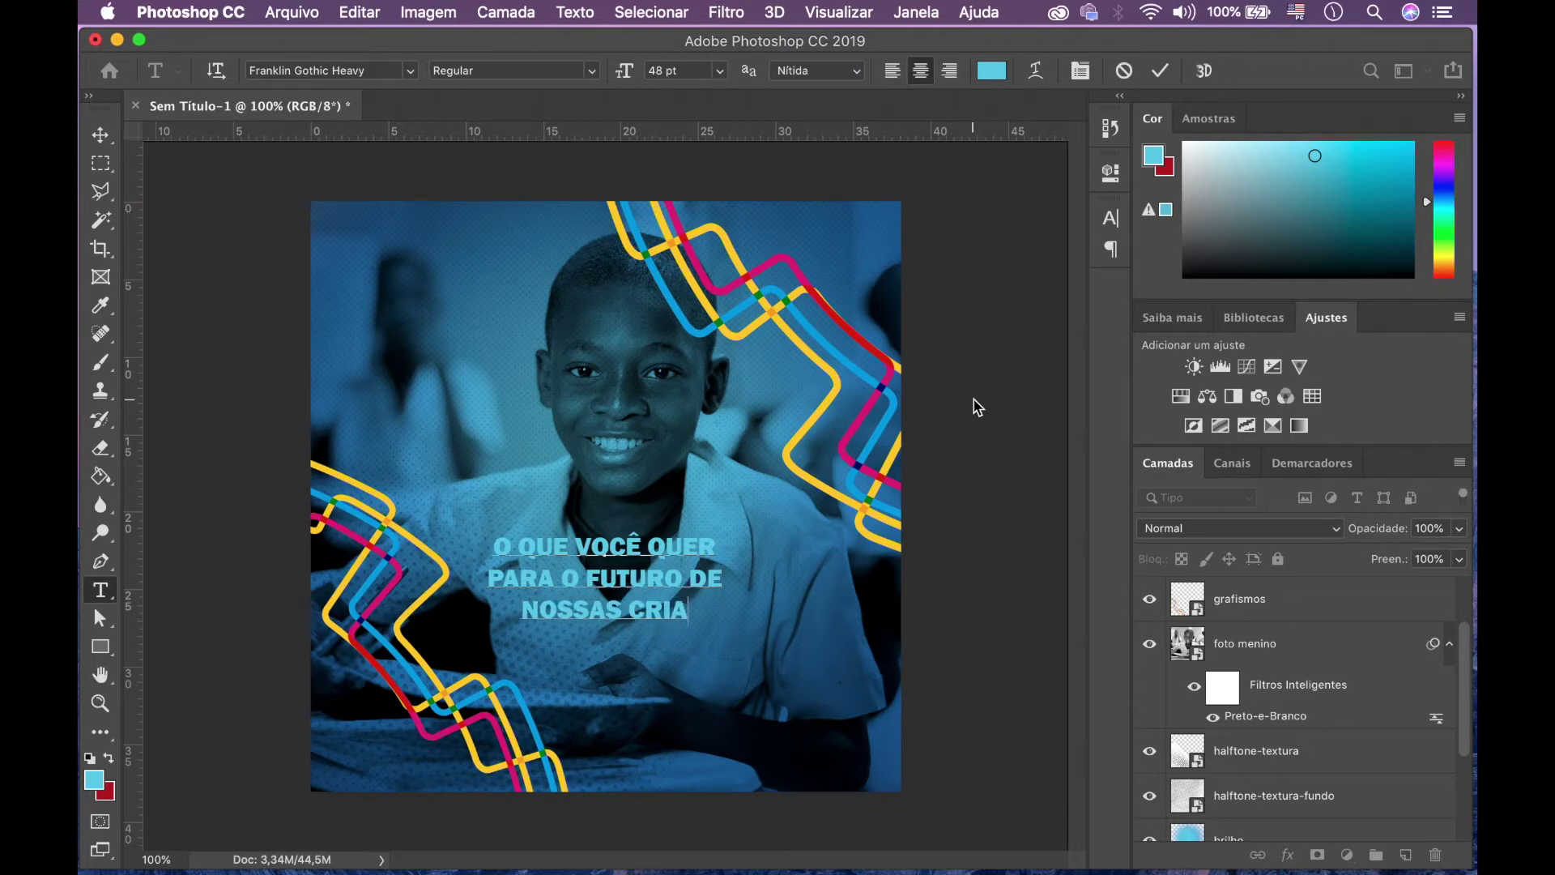
text(NÇAS)
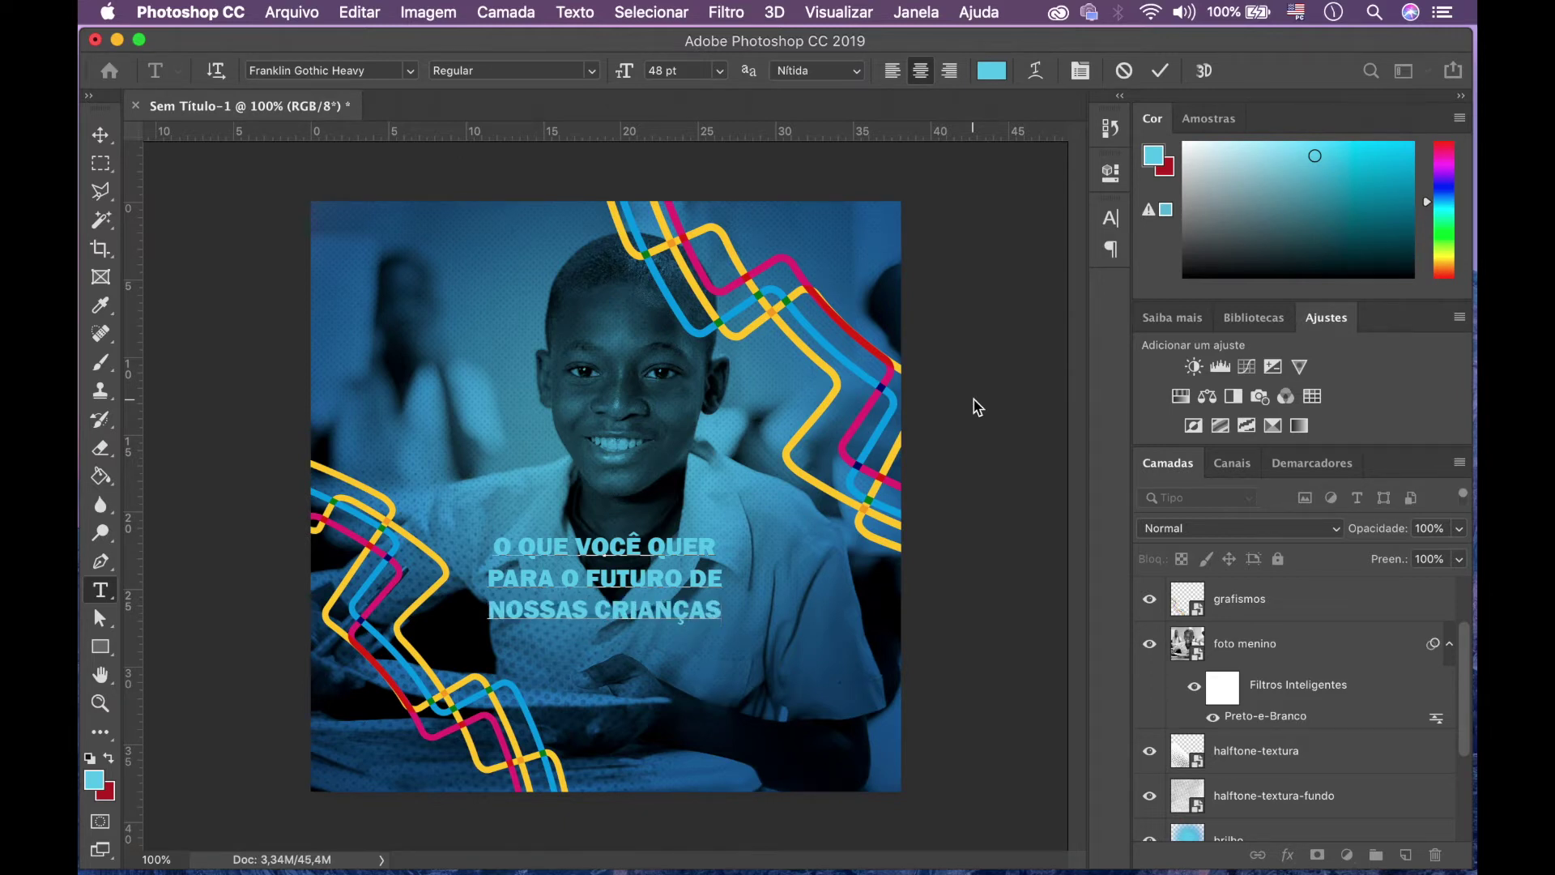
text(?)
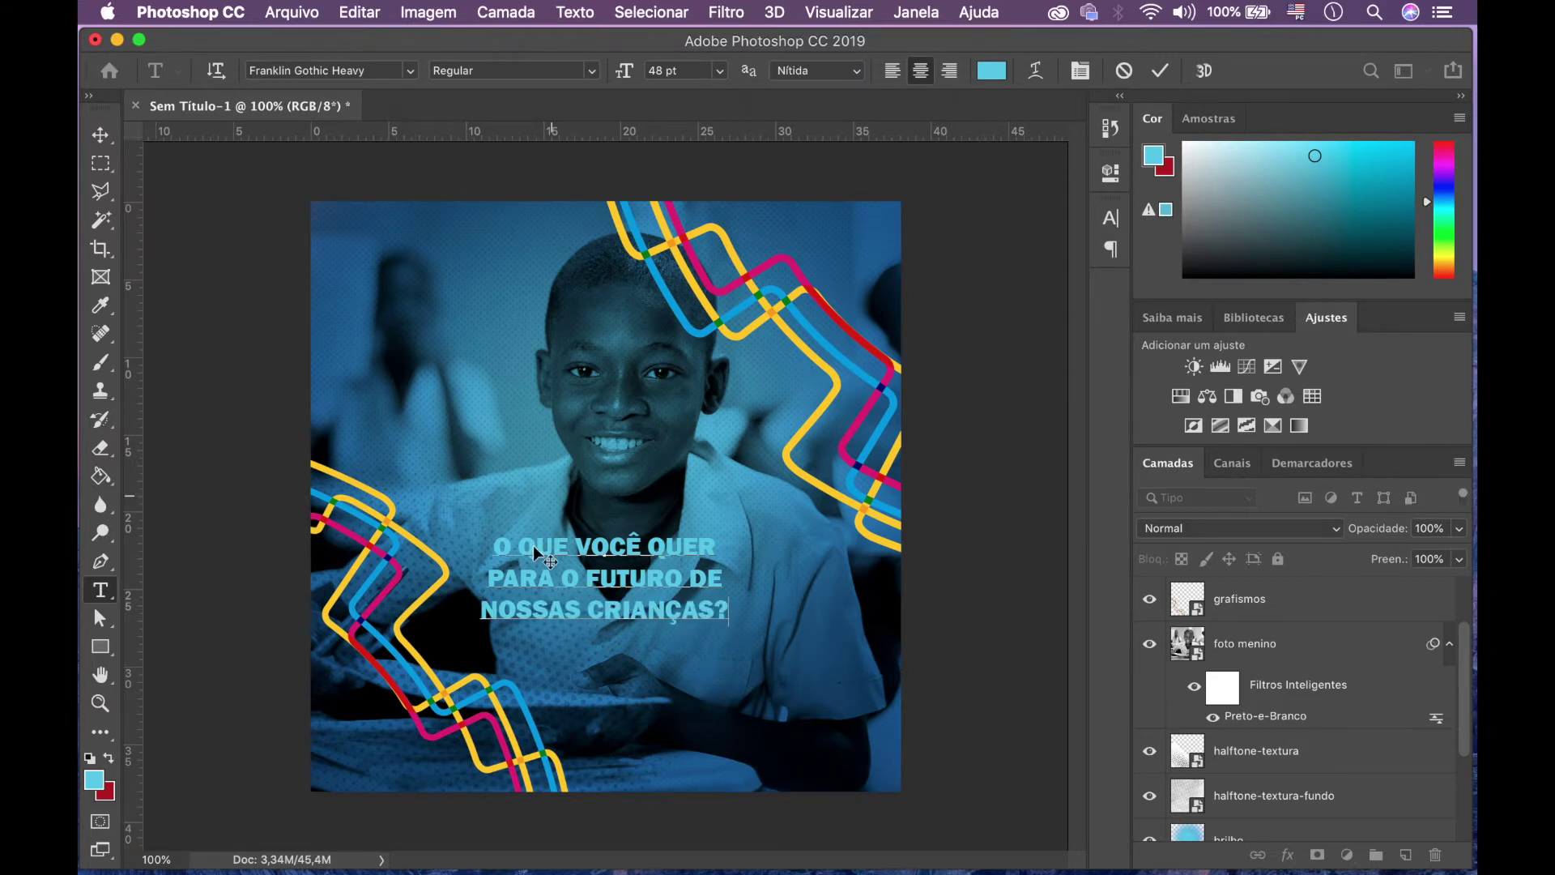
- Select all three headline lines and change their colour to white
drag(492, 546, 768, 605)
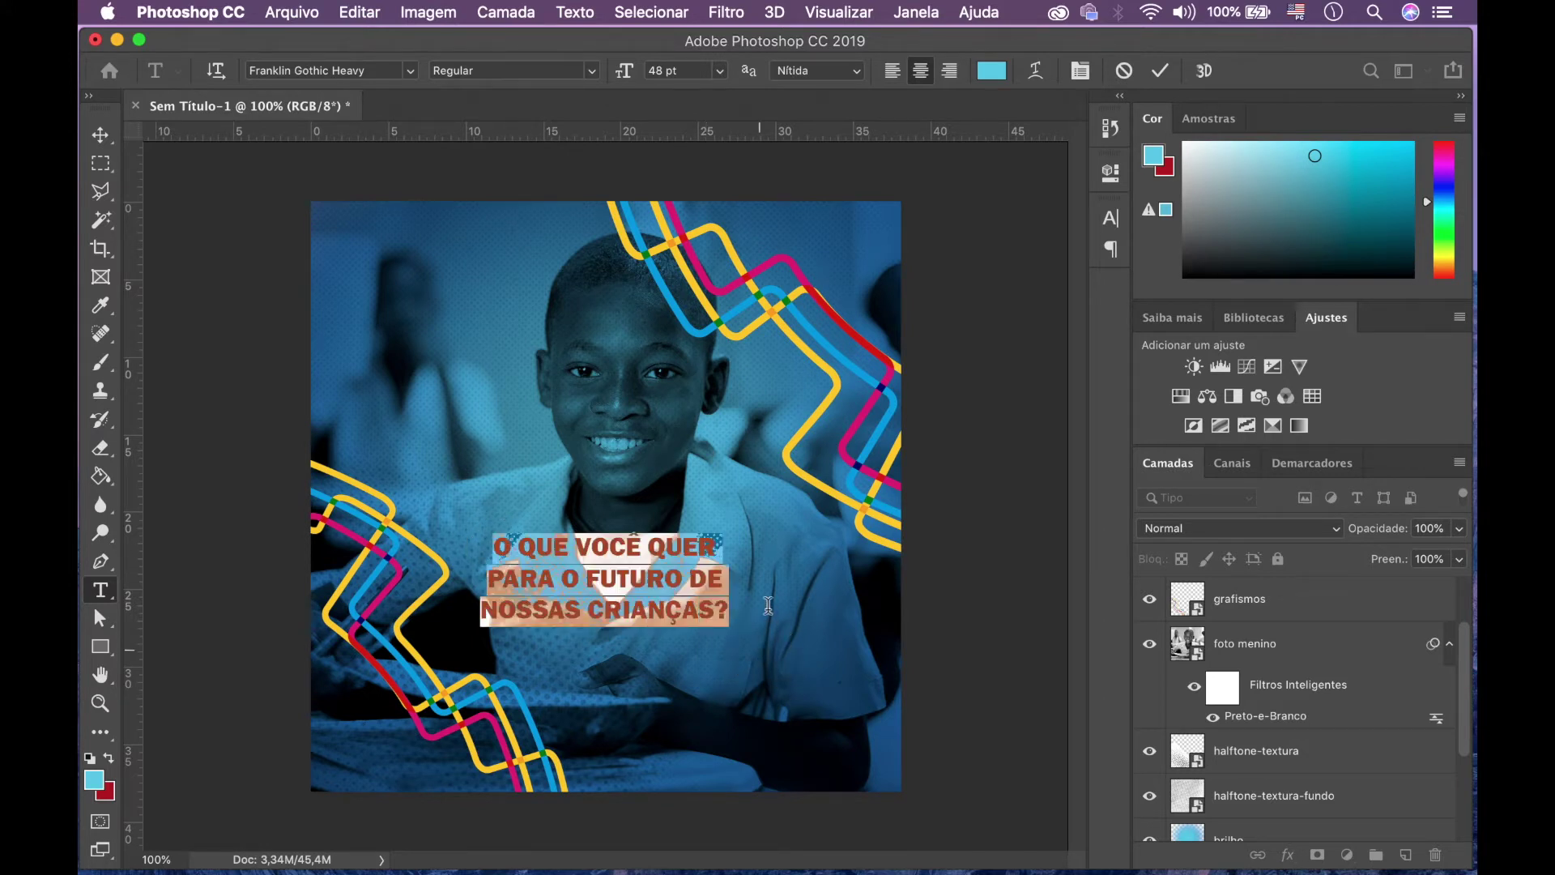
click(95, 779)
click(897, 396)
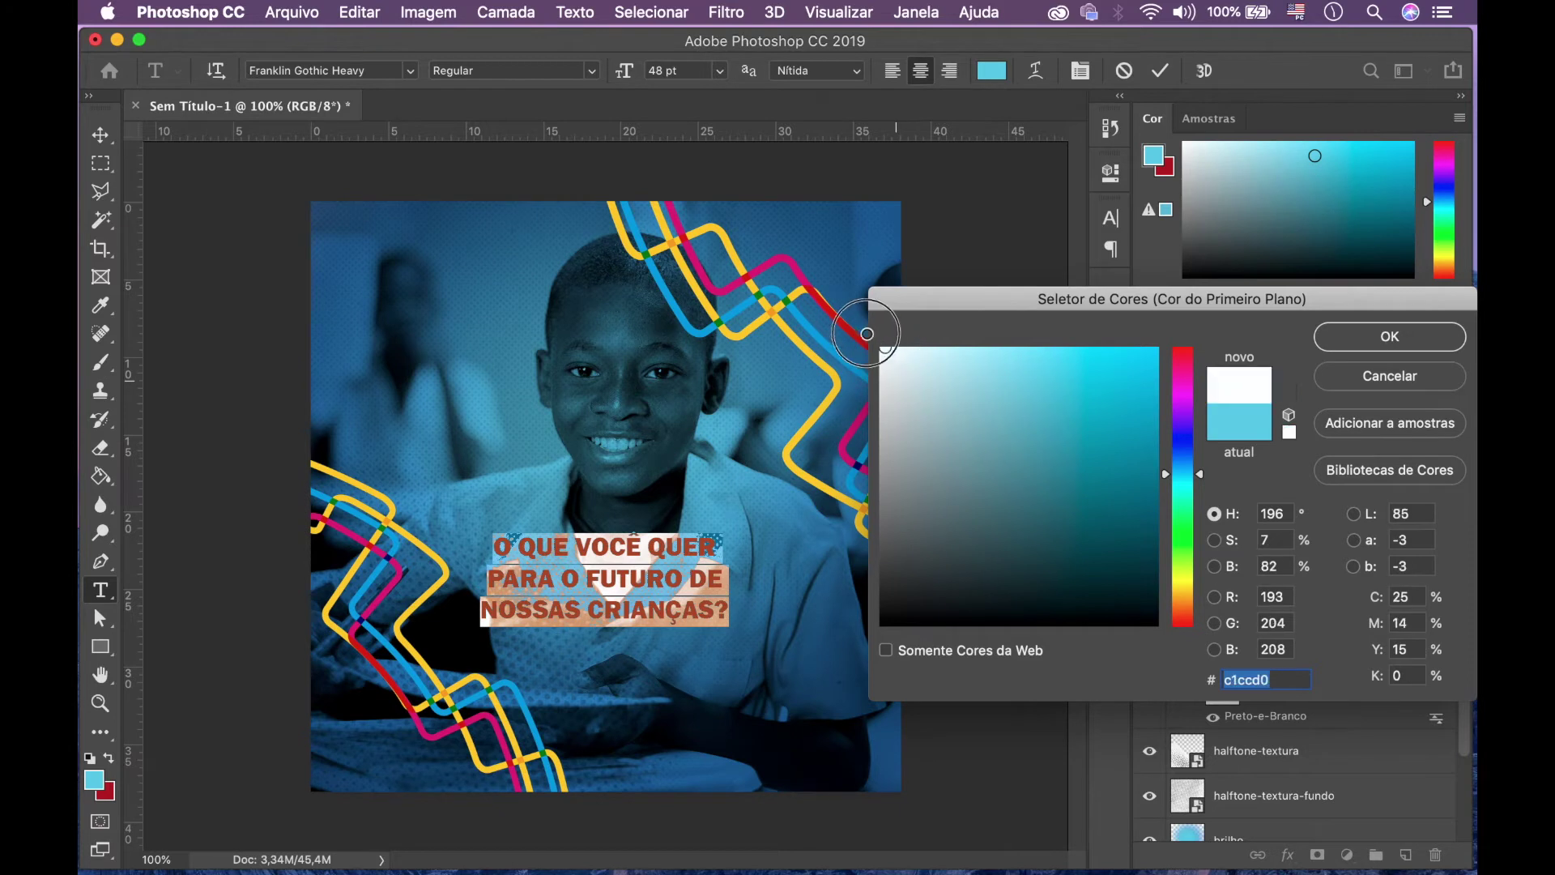
drag(866, 333, 894, 337)
click(1389, 336)
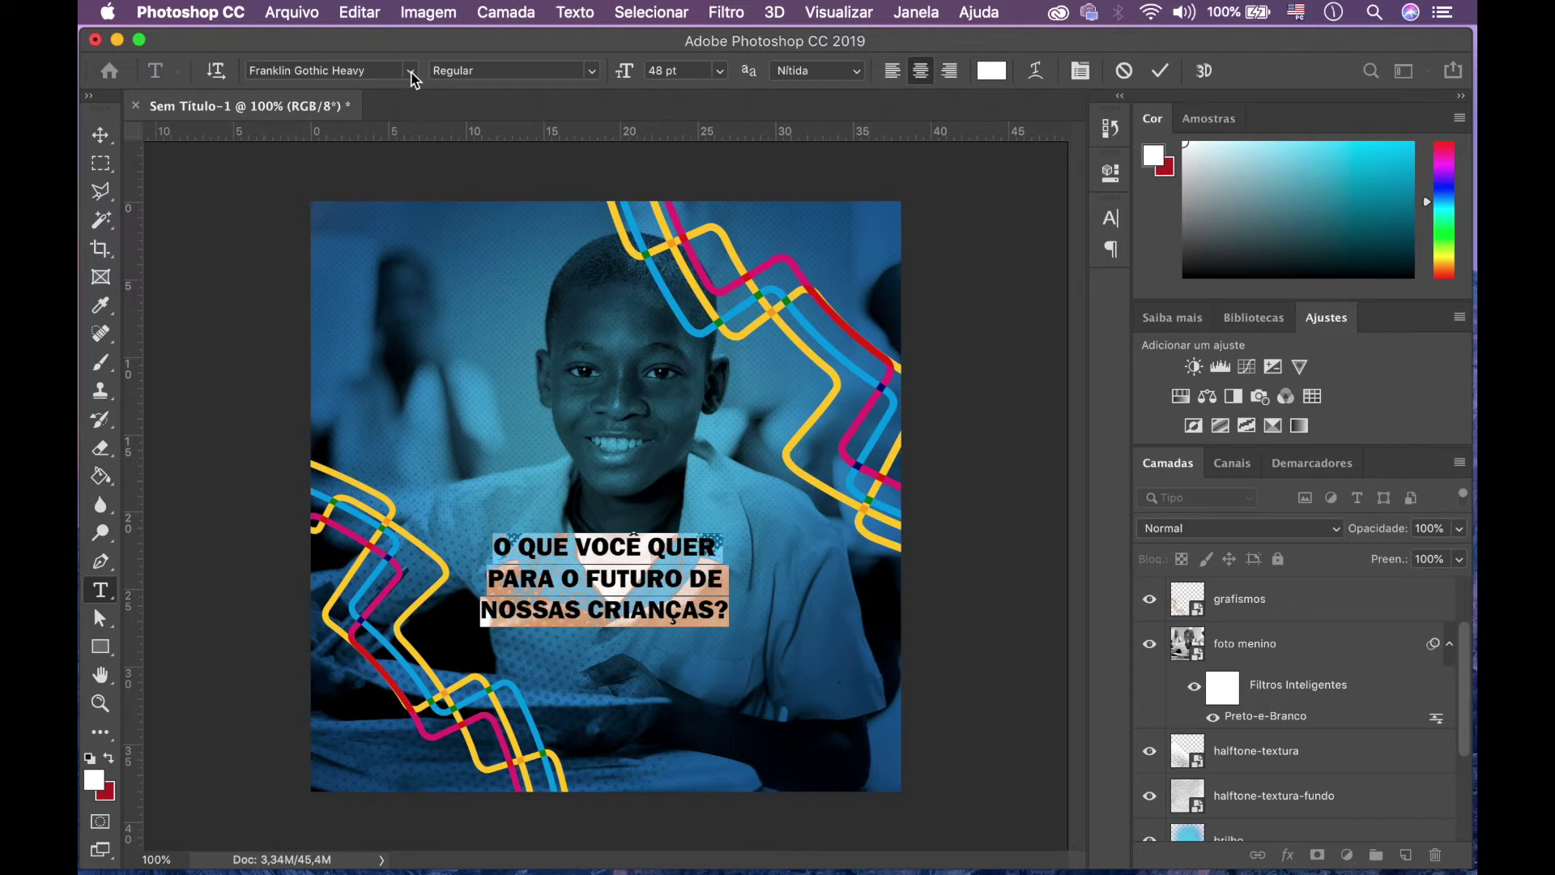
- Turn off All Caps for the headline text and set its font size to 60 pt
click(1112, 219)
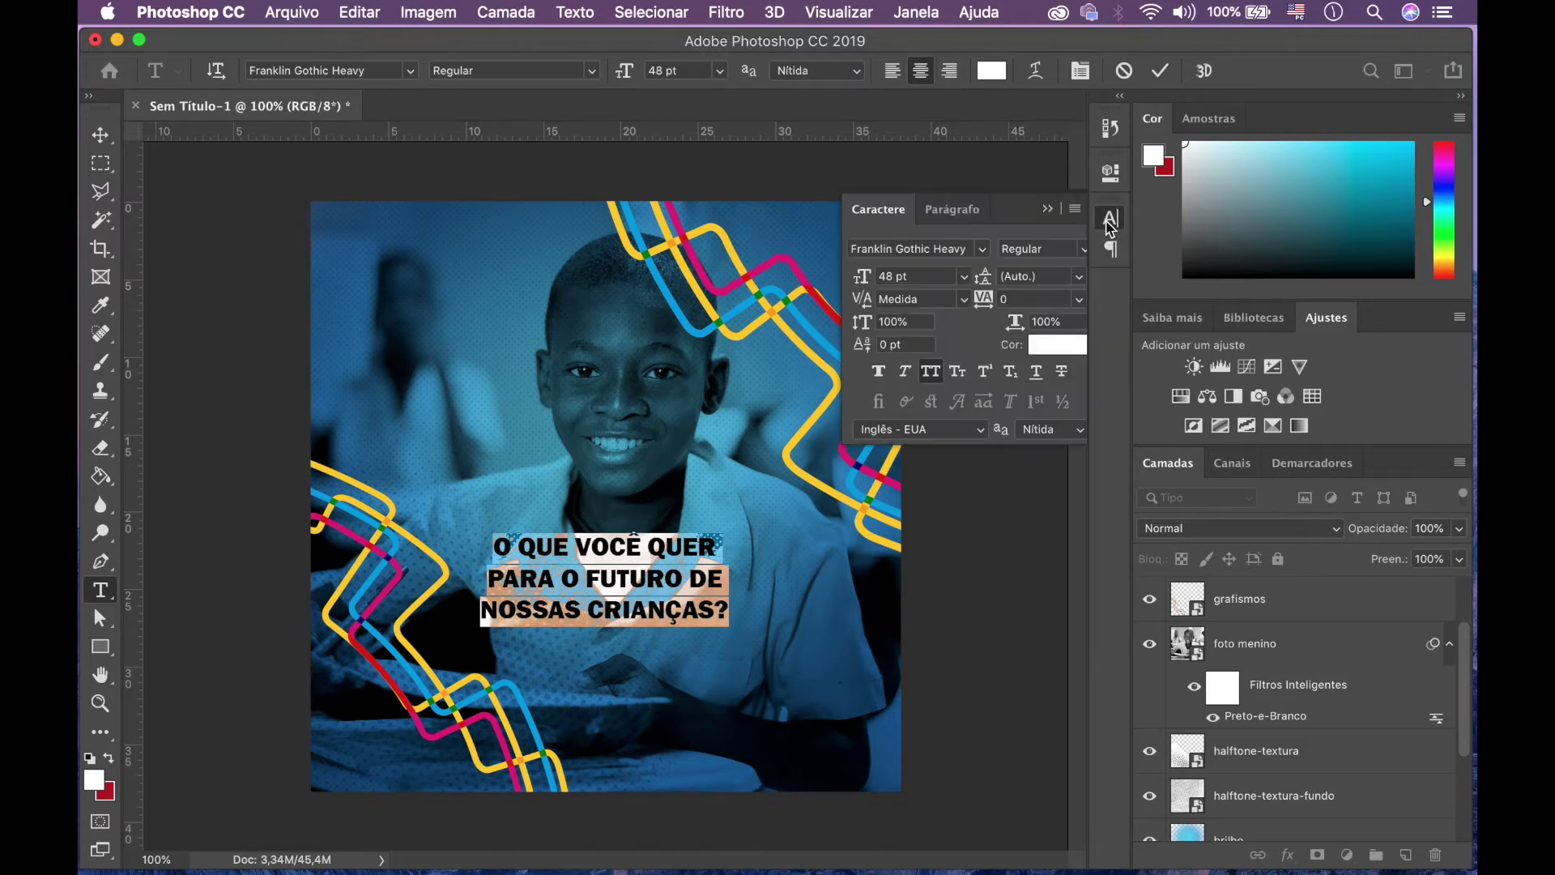
click(931, 373)
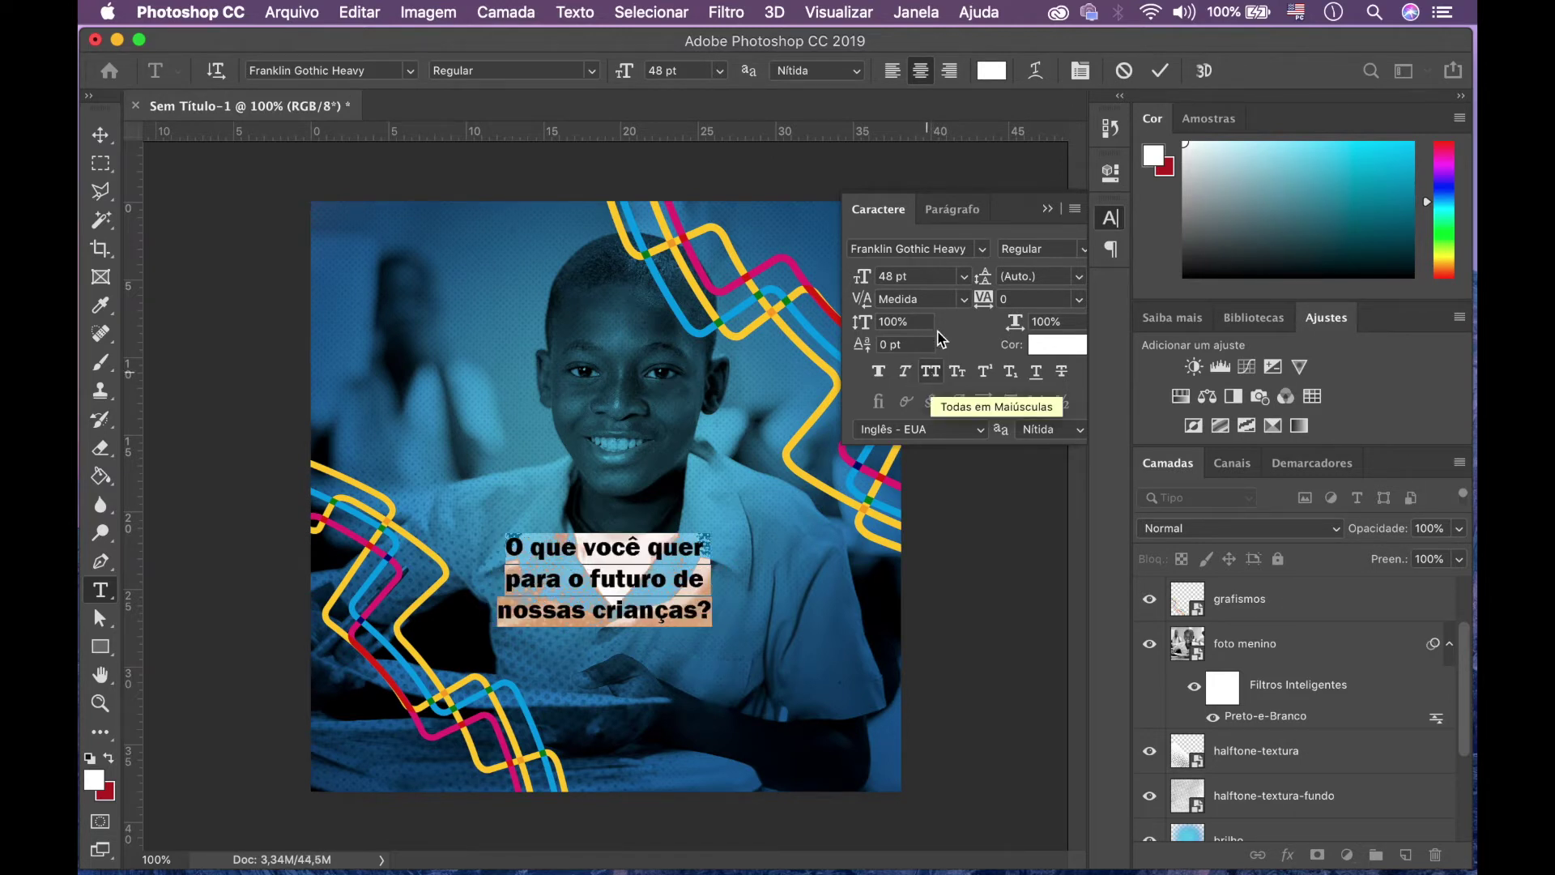
click(964, 285)
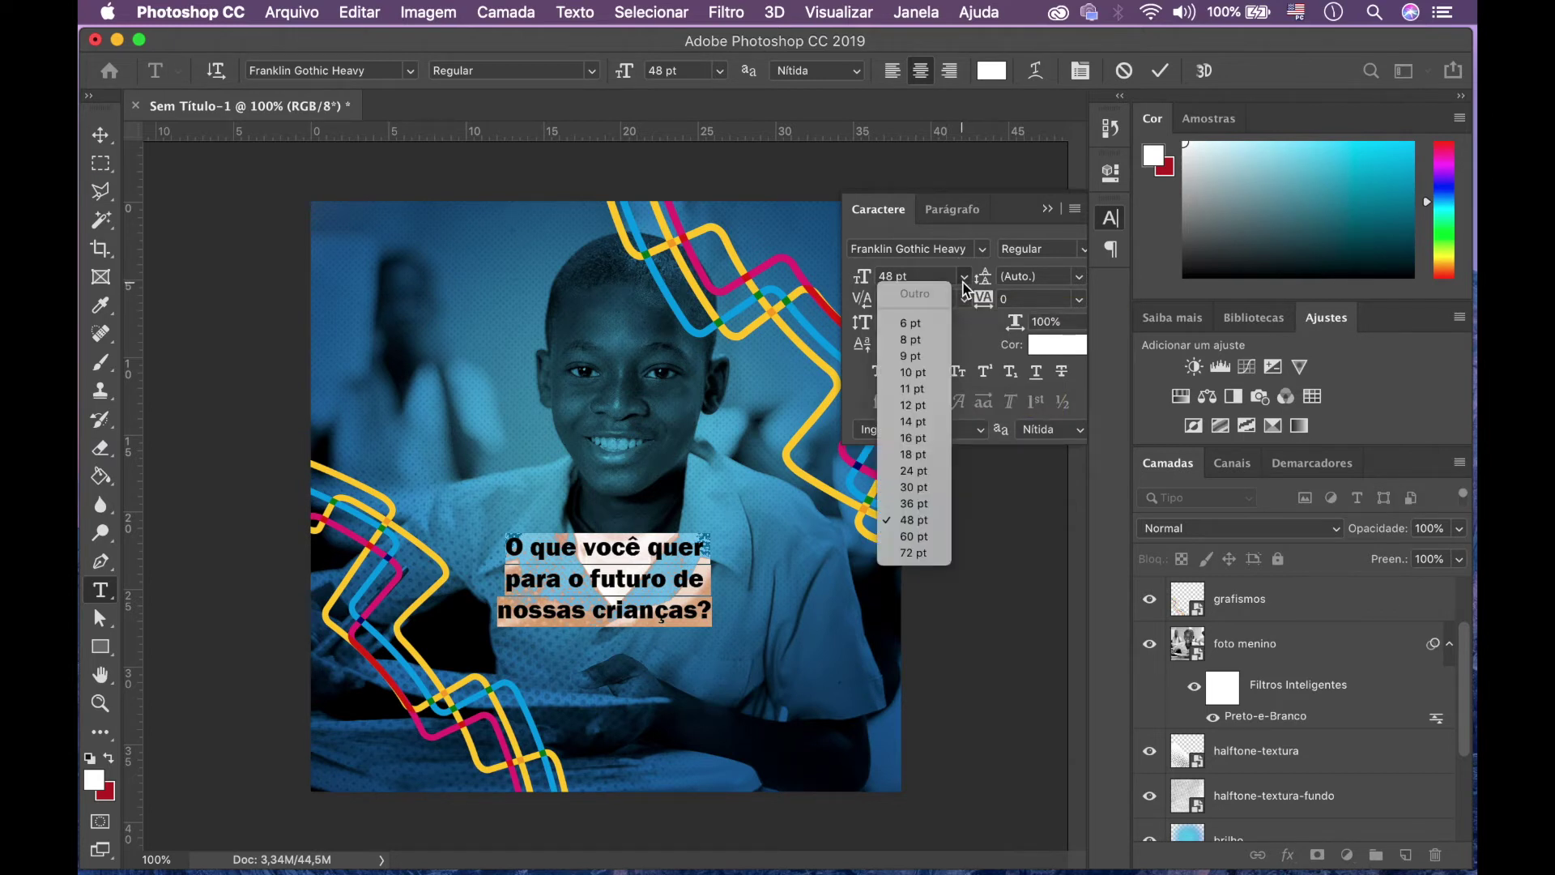
click(911, 536)
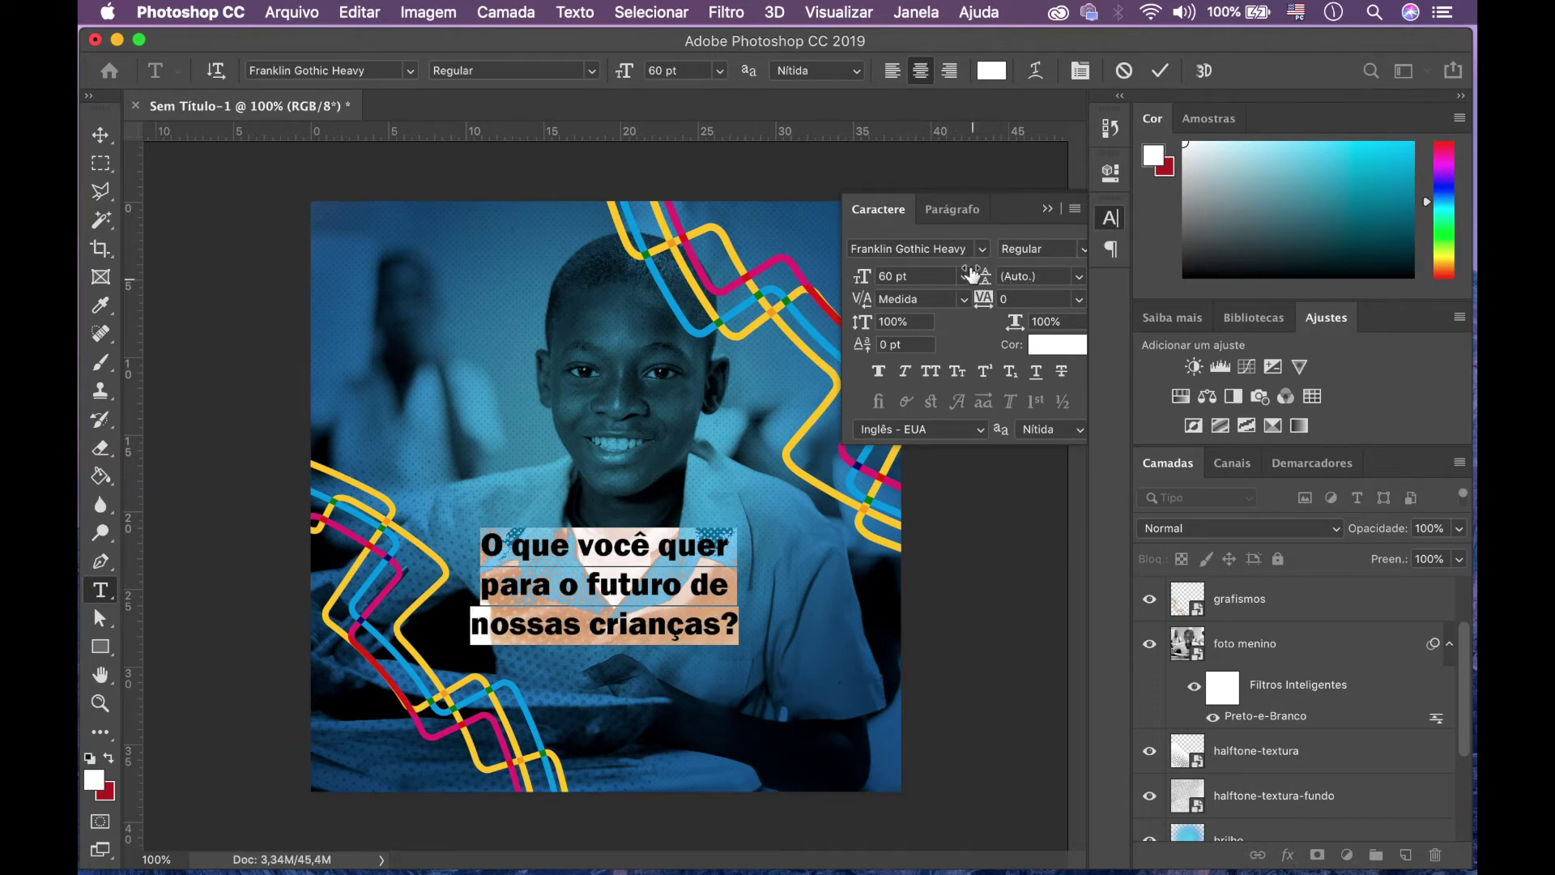
- Try the Sweet Hipster font in All Caps on the selected headline text
click(411, 72)
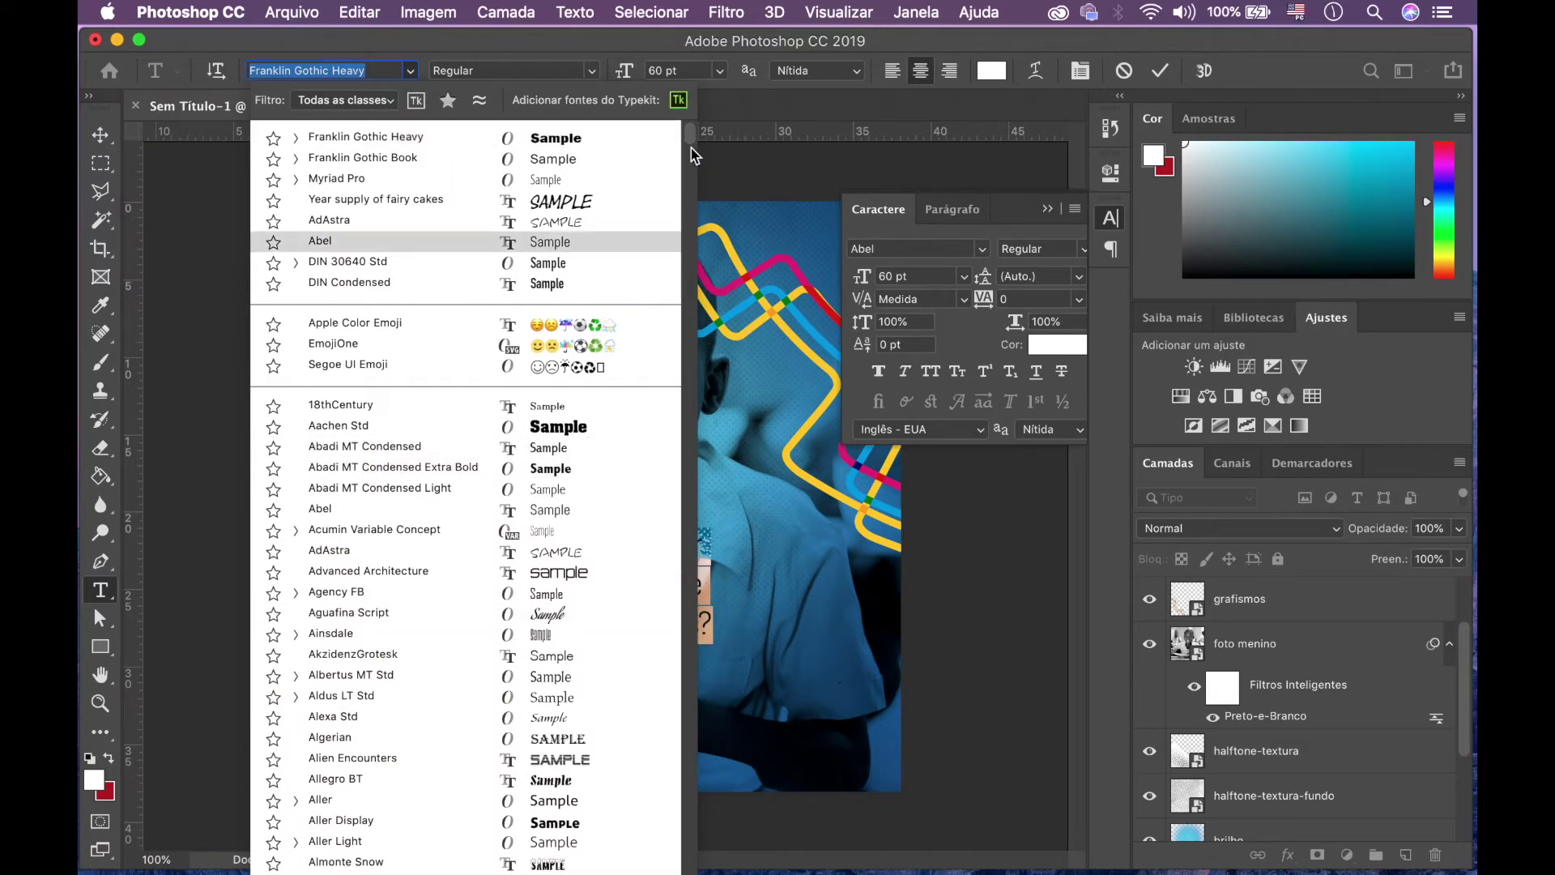
drag(692, 146, 679, 267)
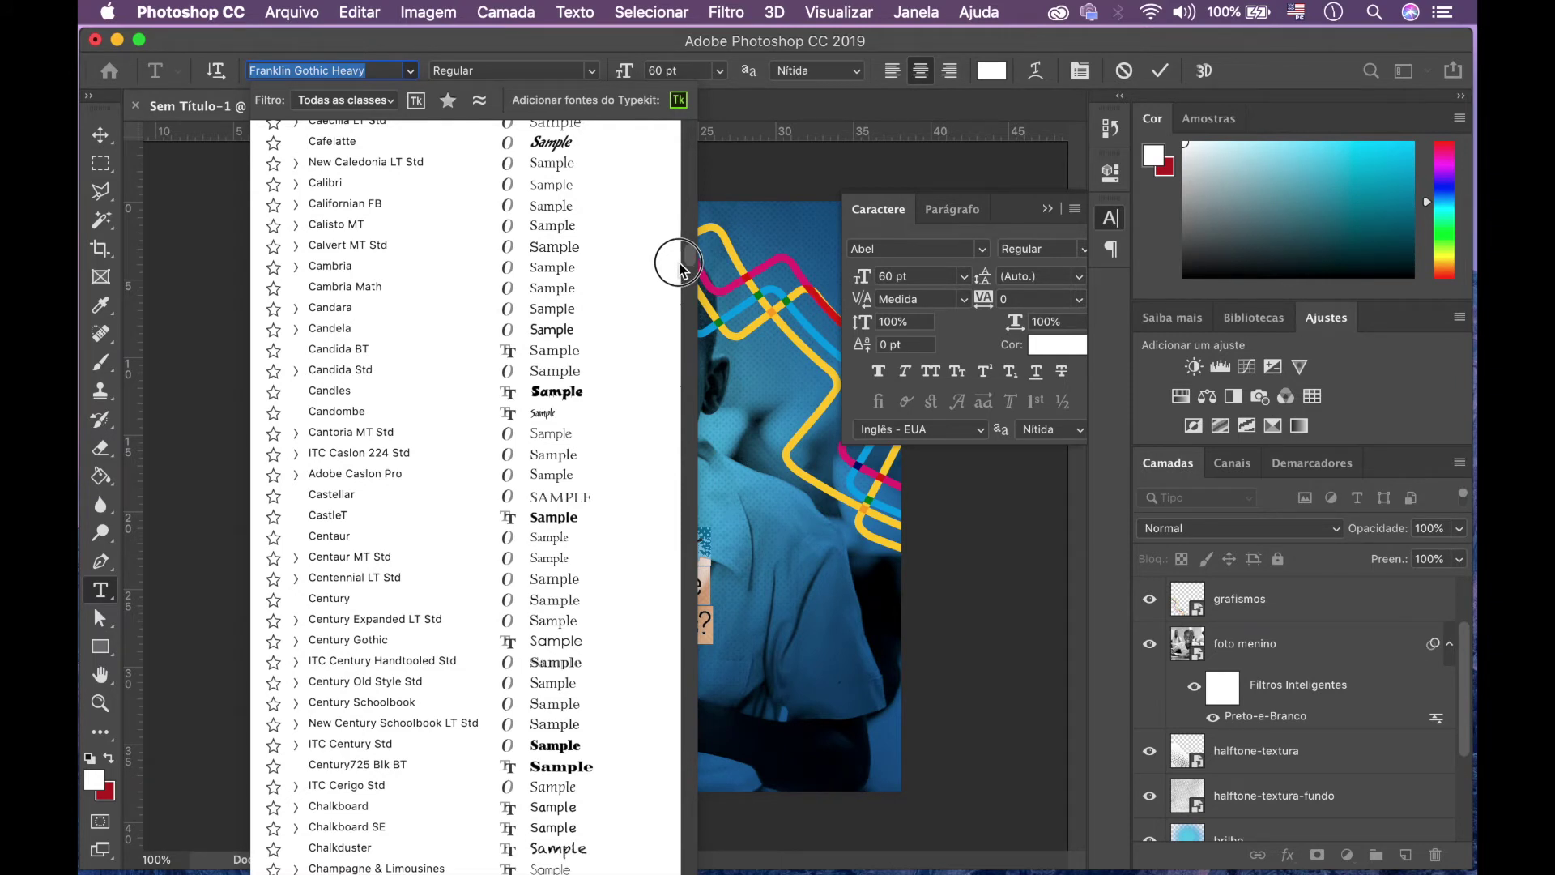
drag(679, 268, 679, 279)
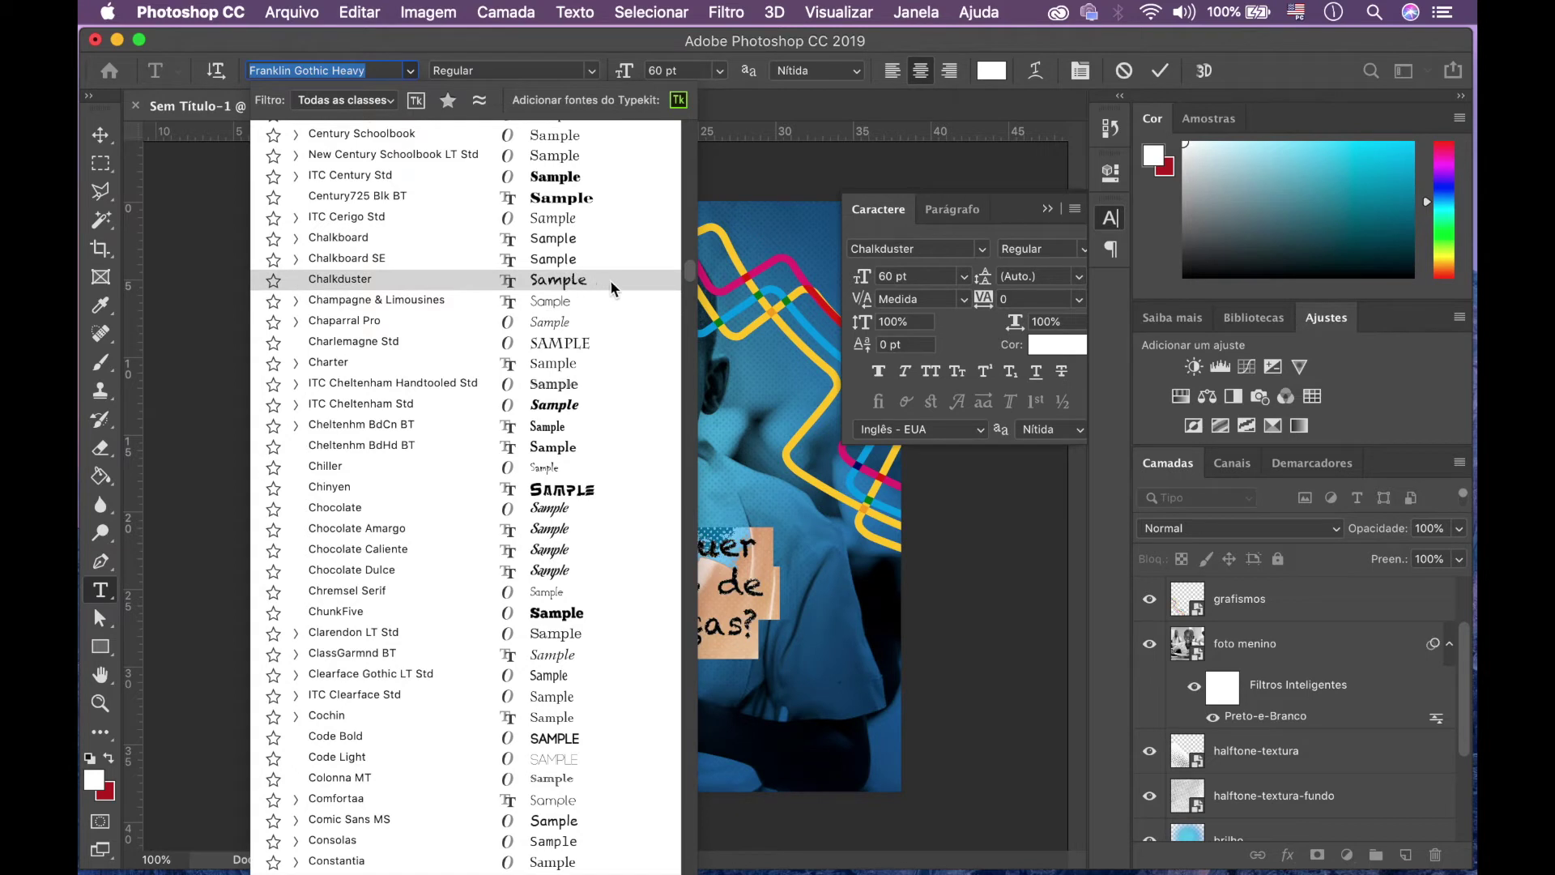
drag(686, 278, 684, 306)
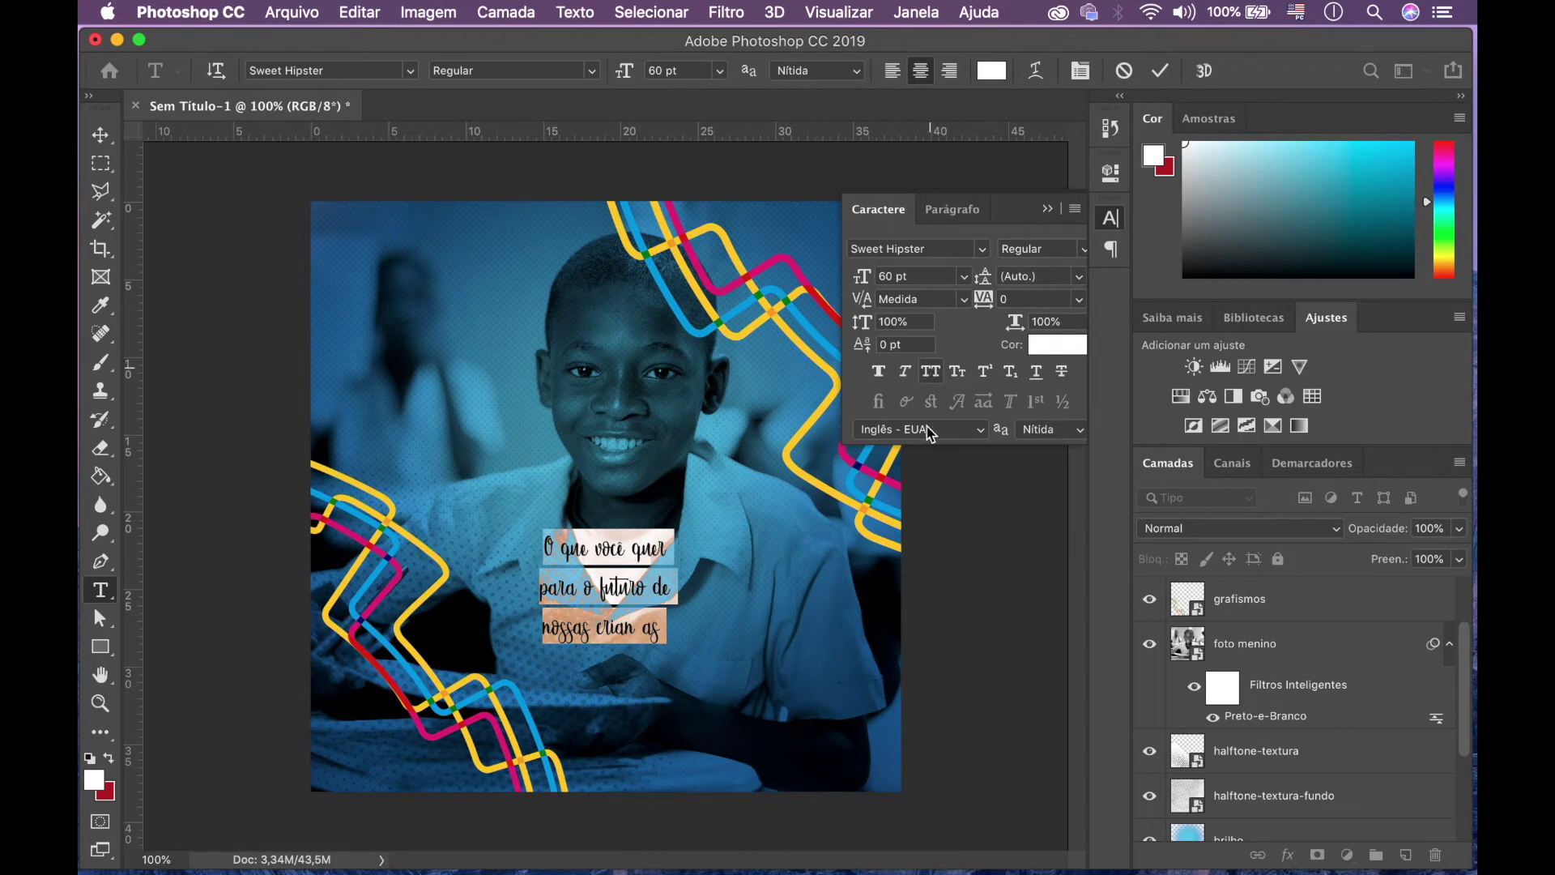
click(932, 372)
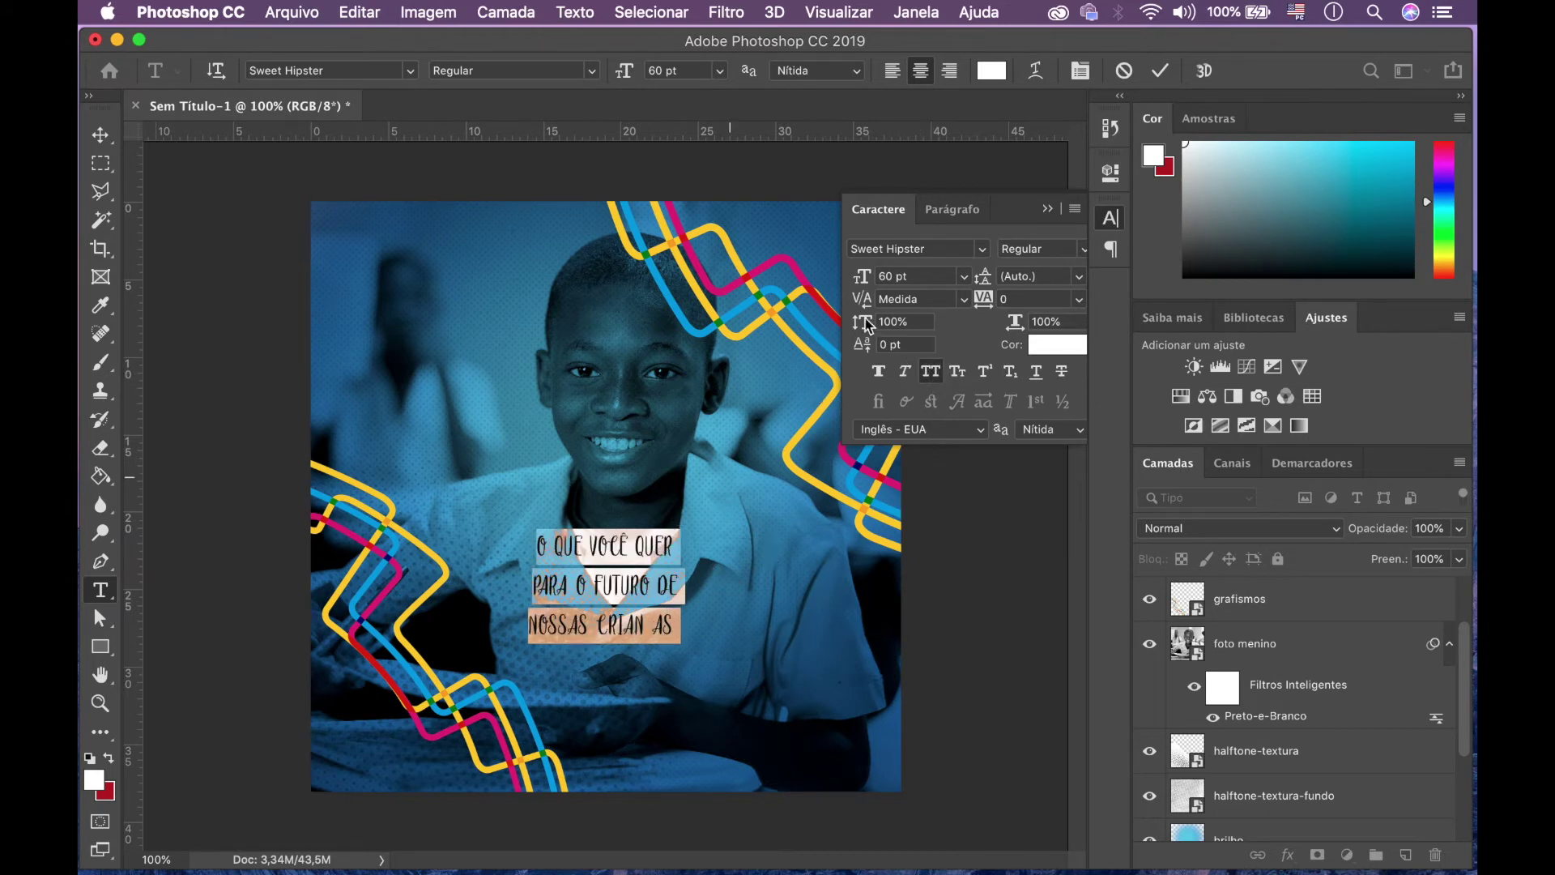
- Change the headline's font to MV Boli and commit the text edit
click(983, 253)
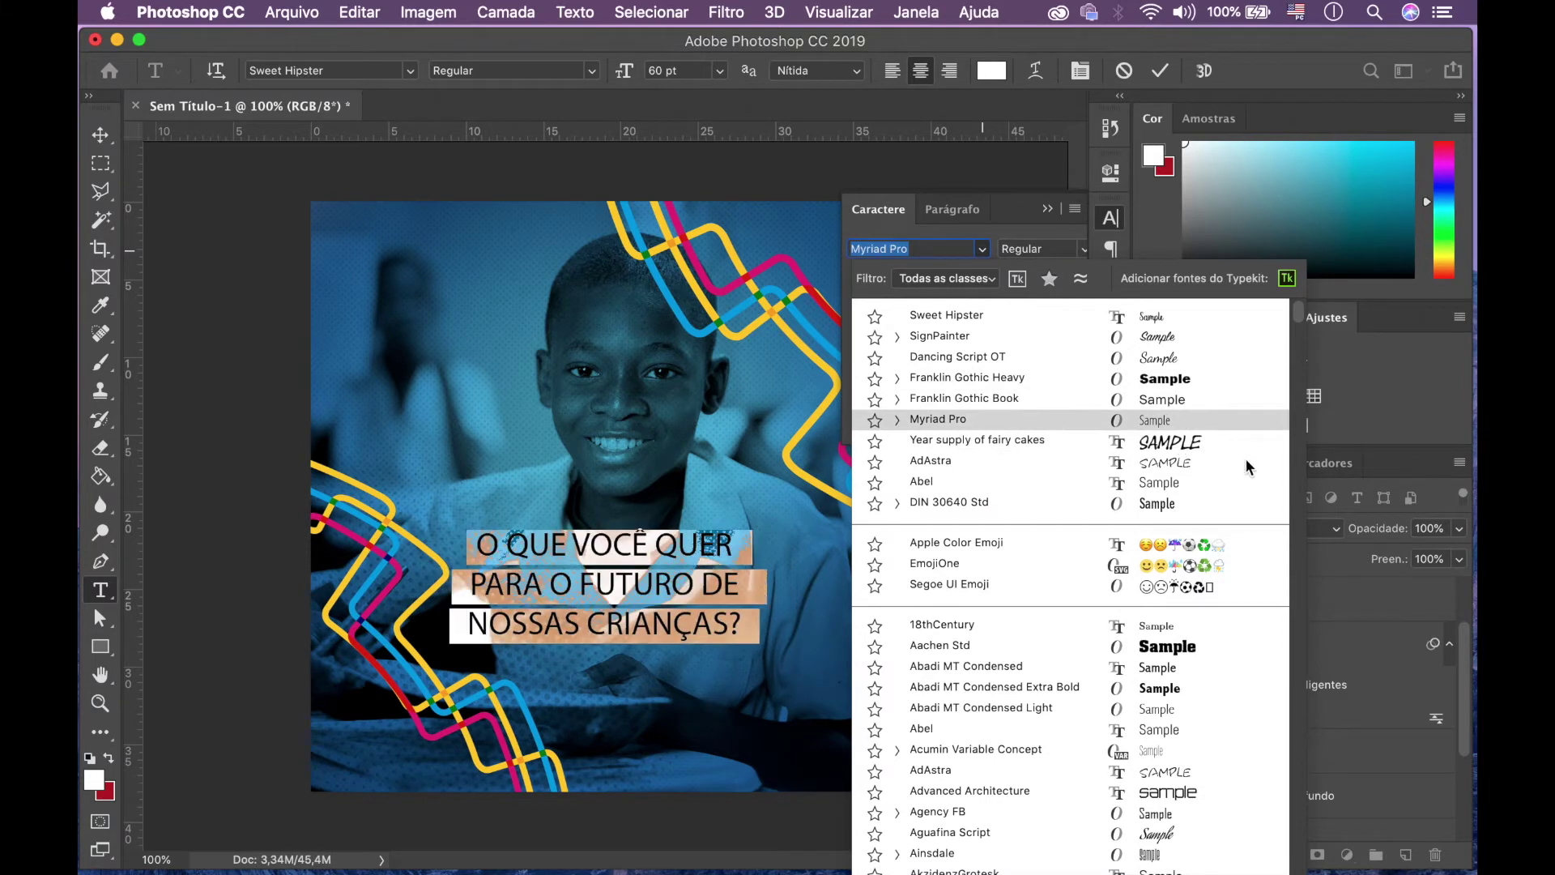
drag(1299, 315, 1299, 654)
click(1198, 619)
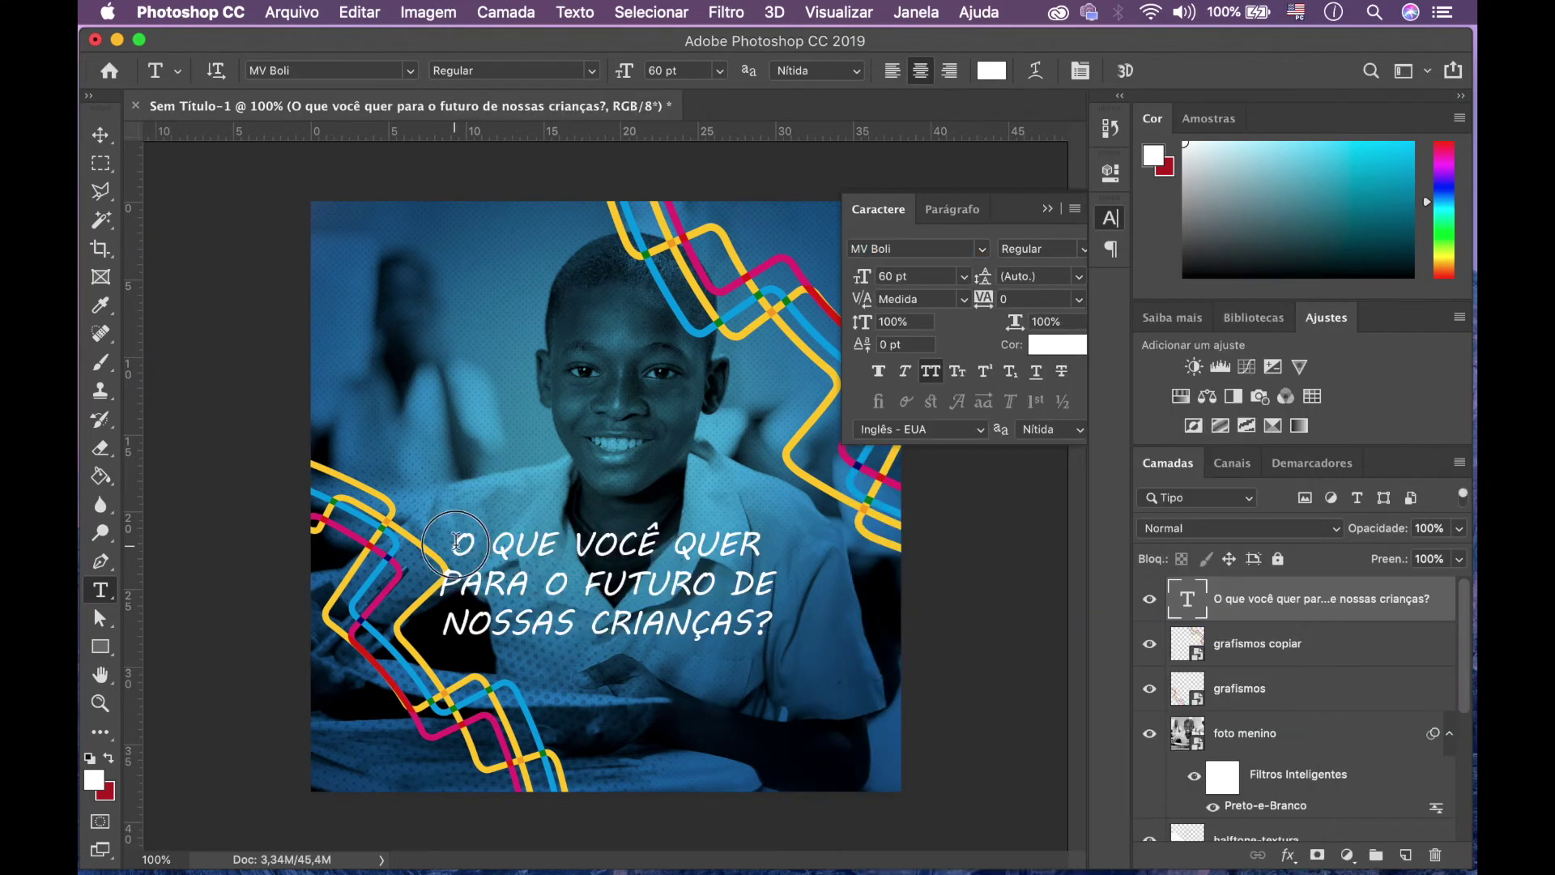
- Left-align the three headline lines and apply Faux Bold to them
click(1116, 251)
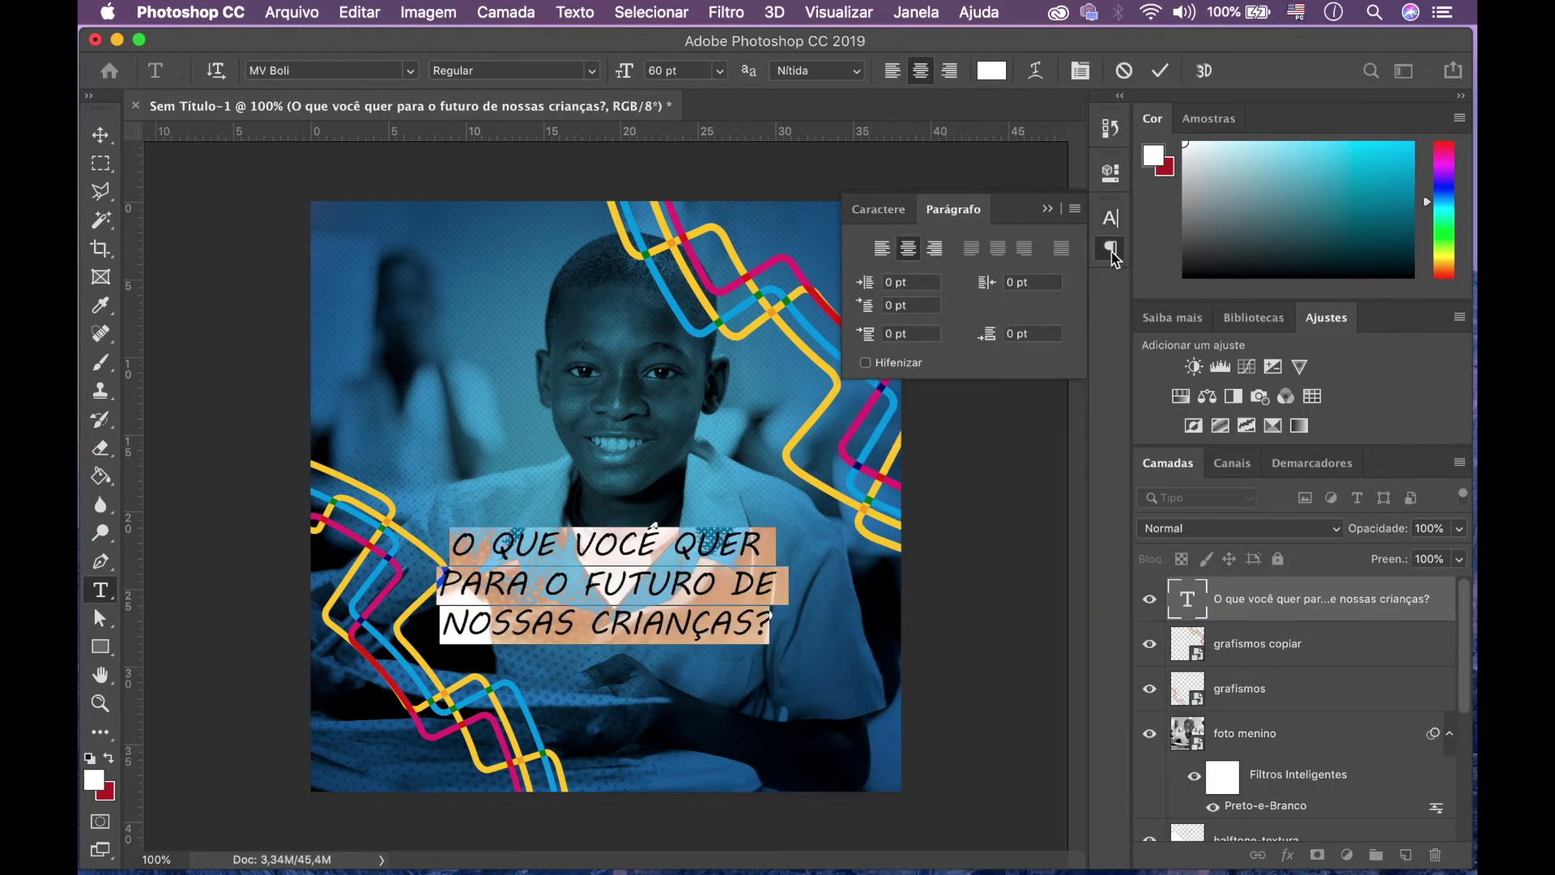
click(883, 251)
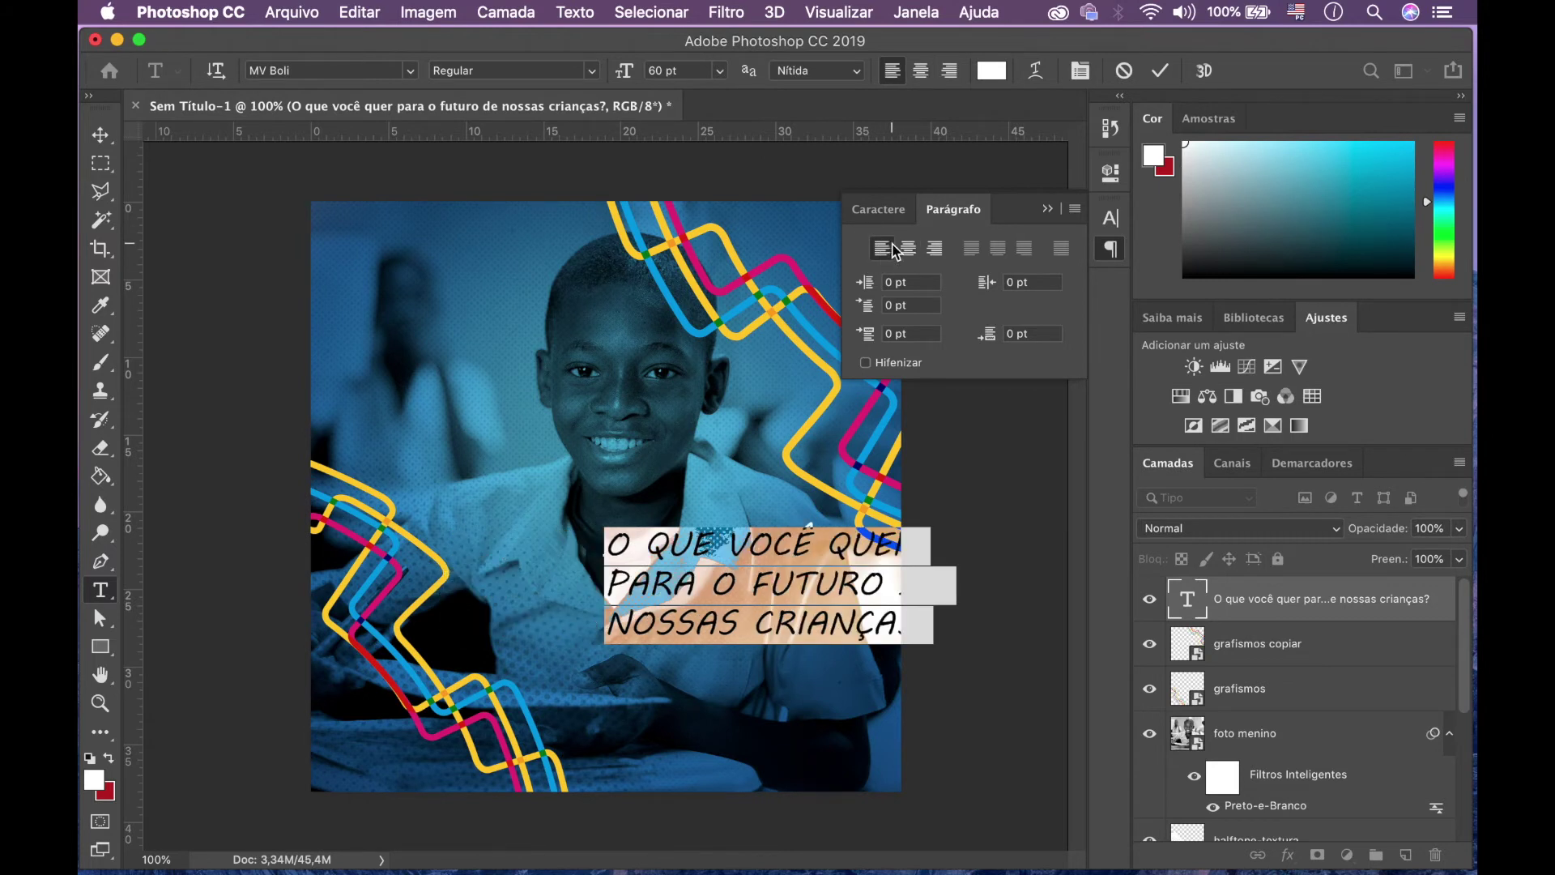
click(891, 213)
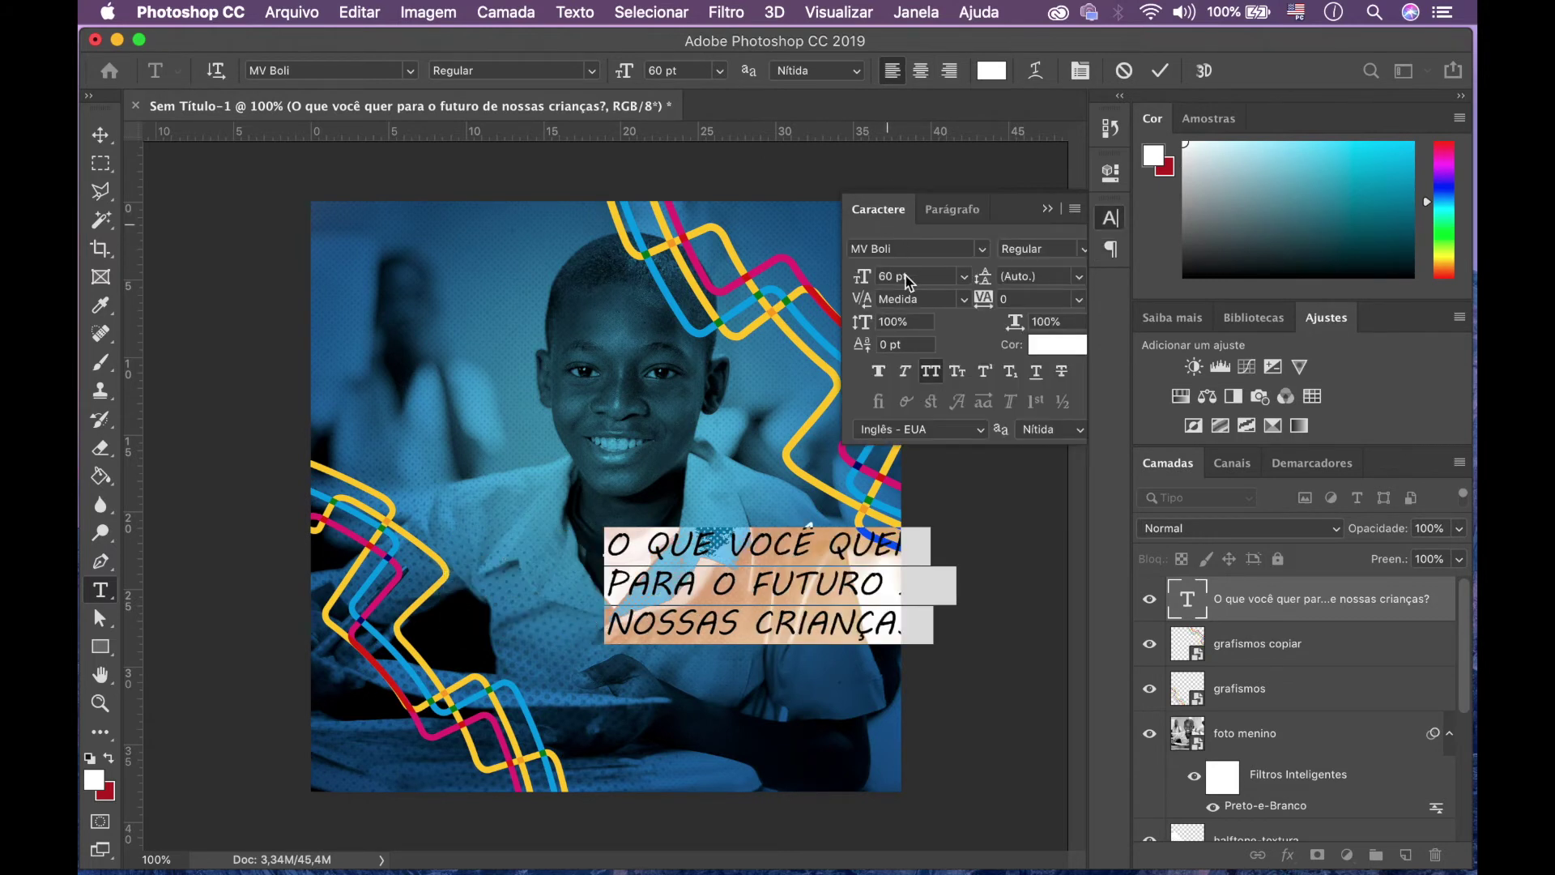
click(880, 373)
click(879, 375)
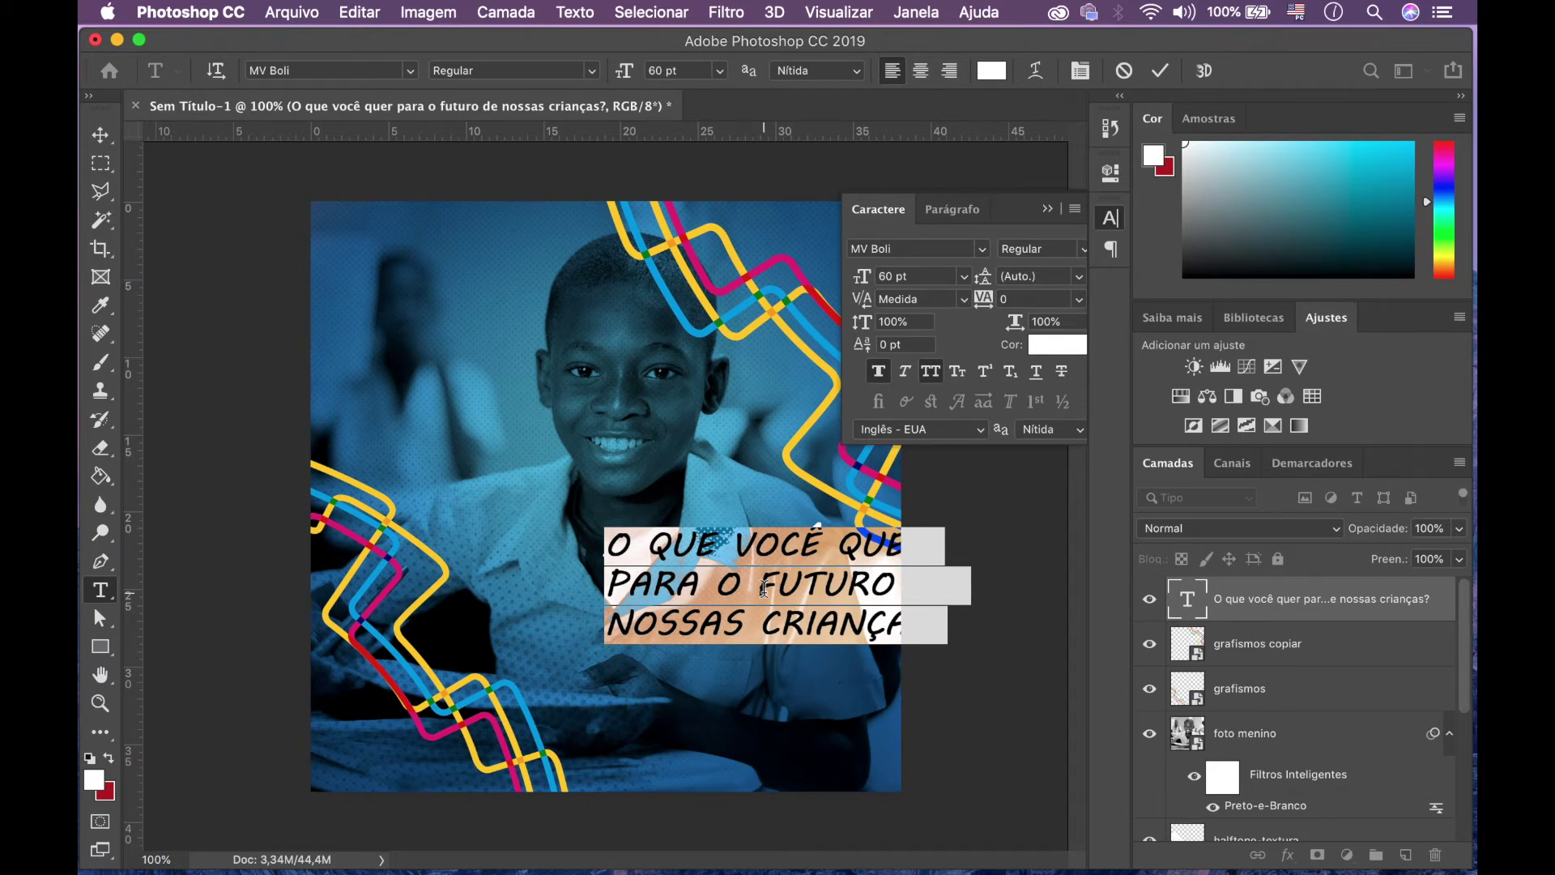
- Tighten the tracking of the whole headline to -80
key(alt+Left)
key(alt+Left)
key(alt+Left)
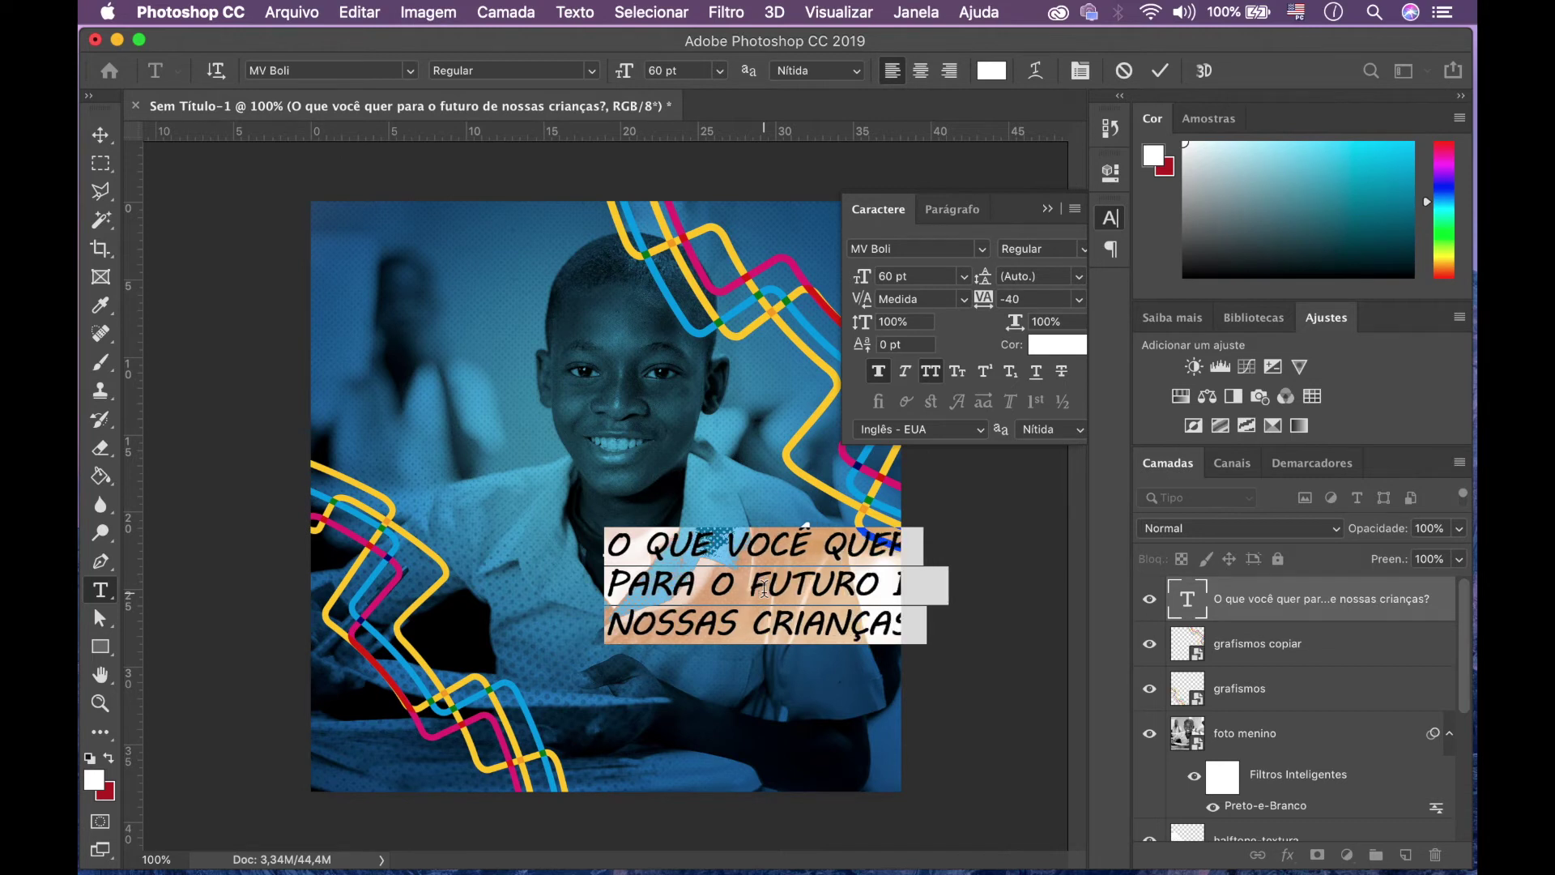
key(alt+Left)
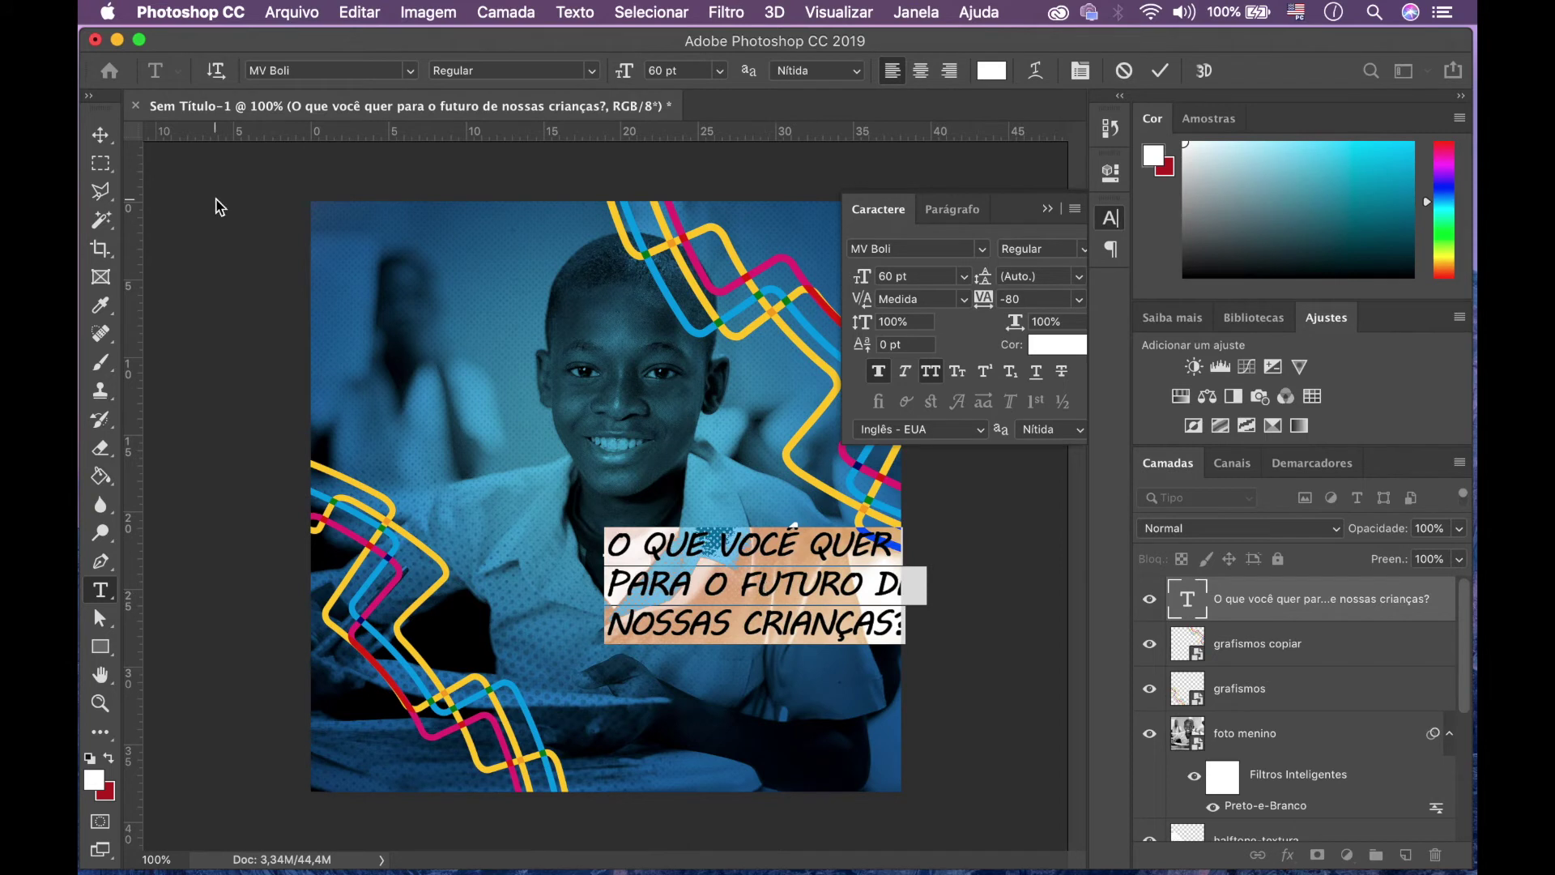
- Move the headline down and left inside the canvas and scale it down to about 53,56 pt
click(100, 135)
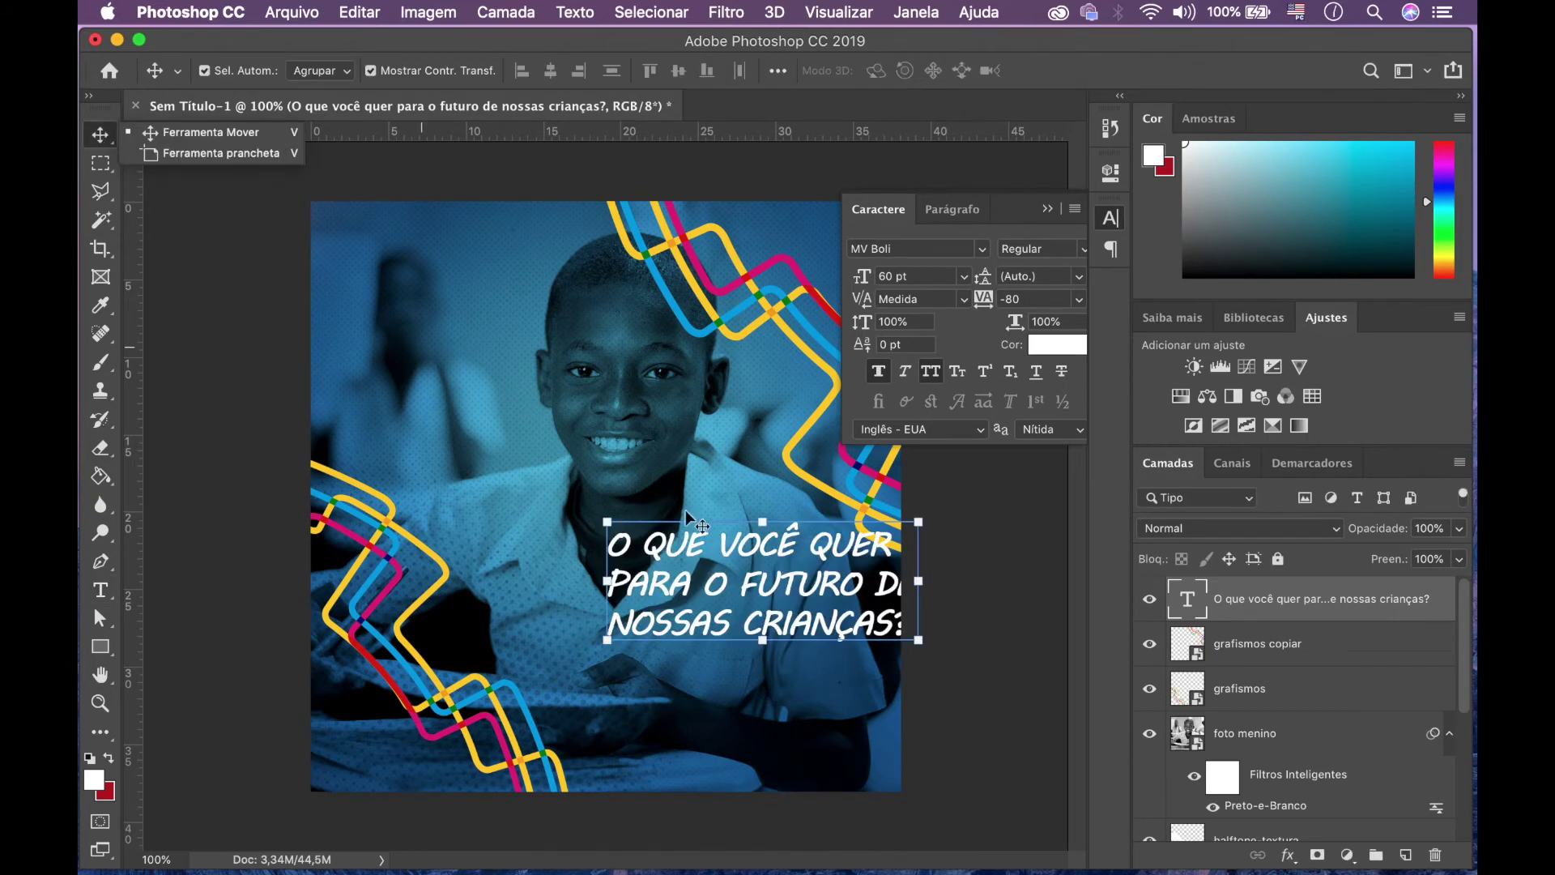
drag(735, 553, 681, 572)
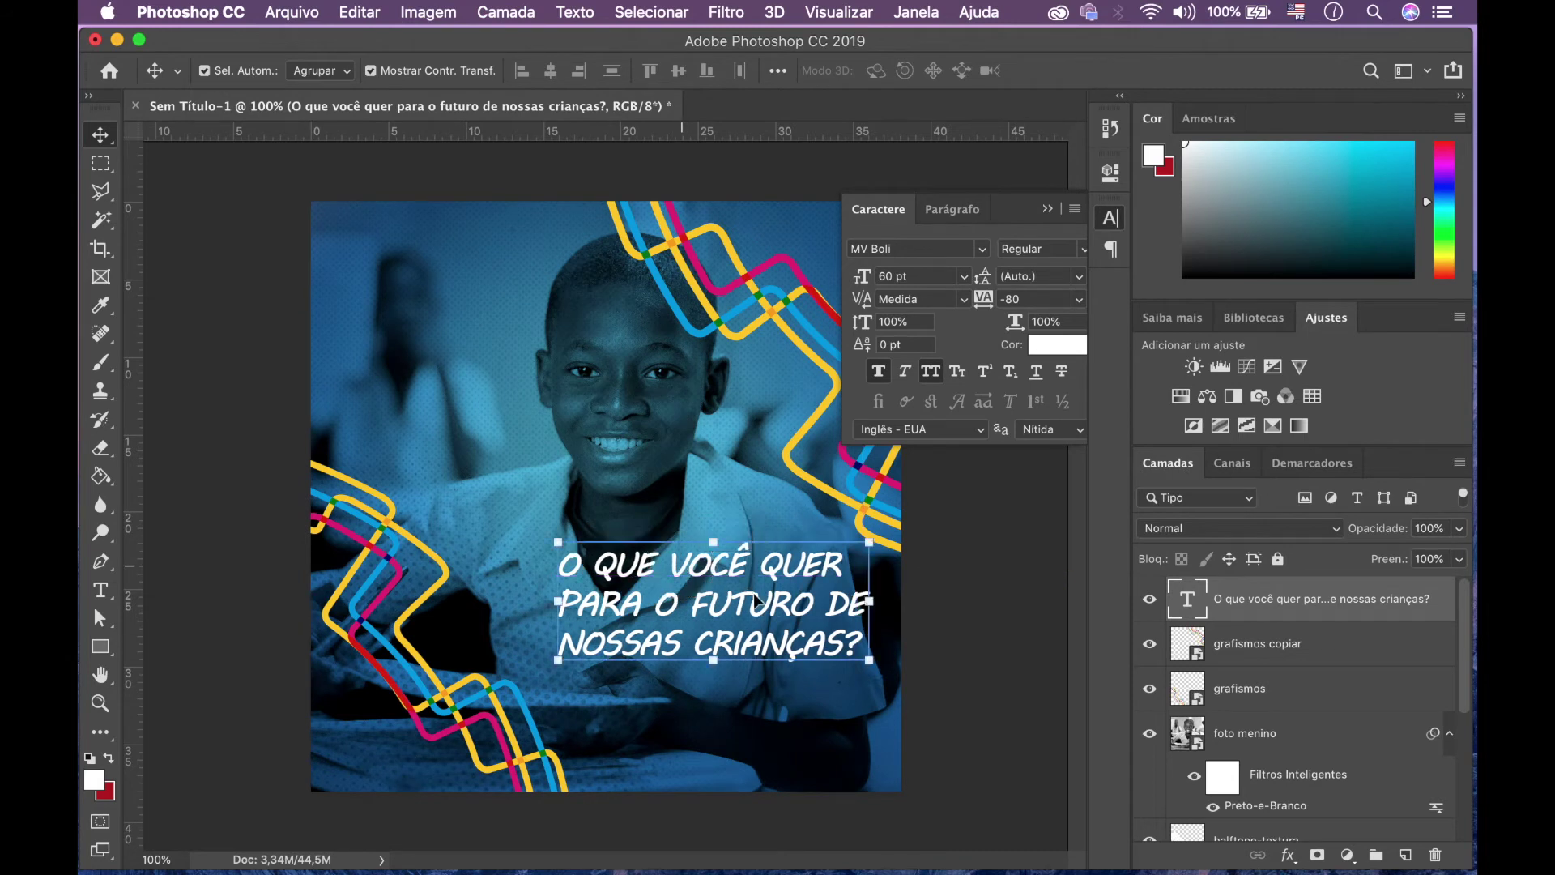
drag(867, 660, 855, 660)
drag(846, 657, 838, 653)
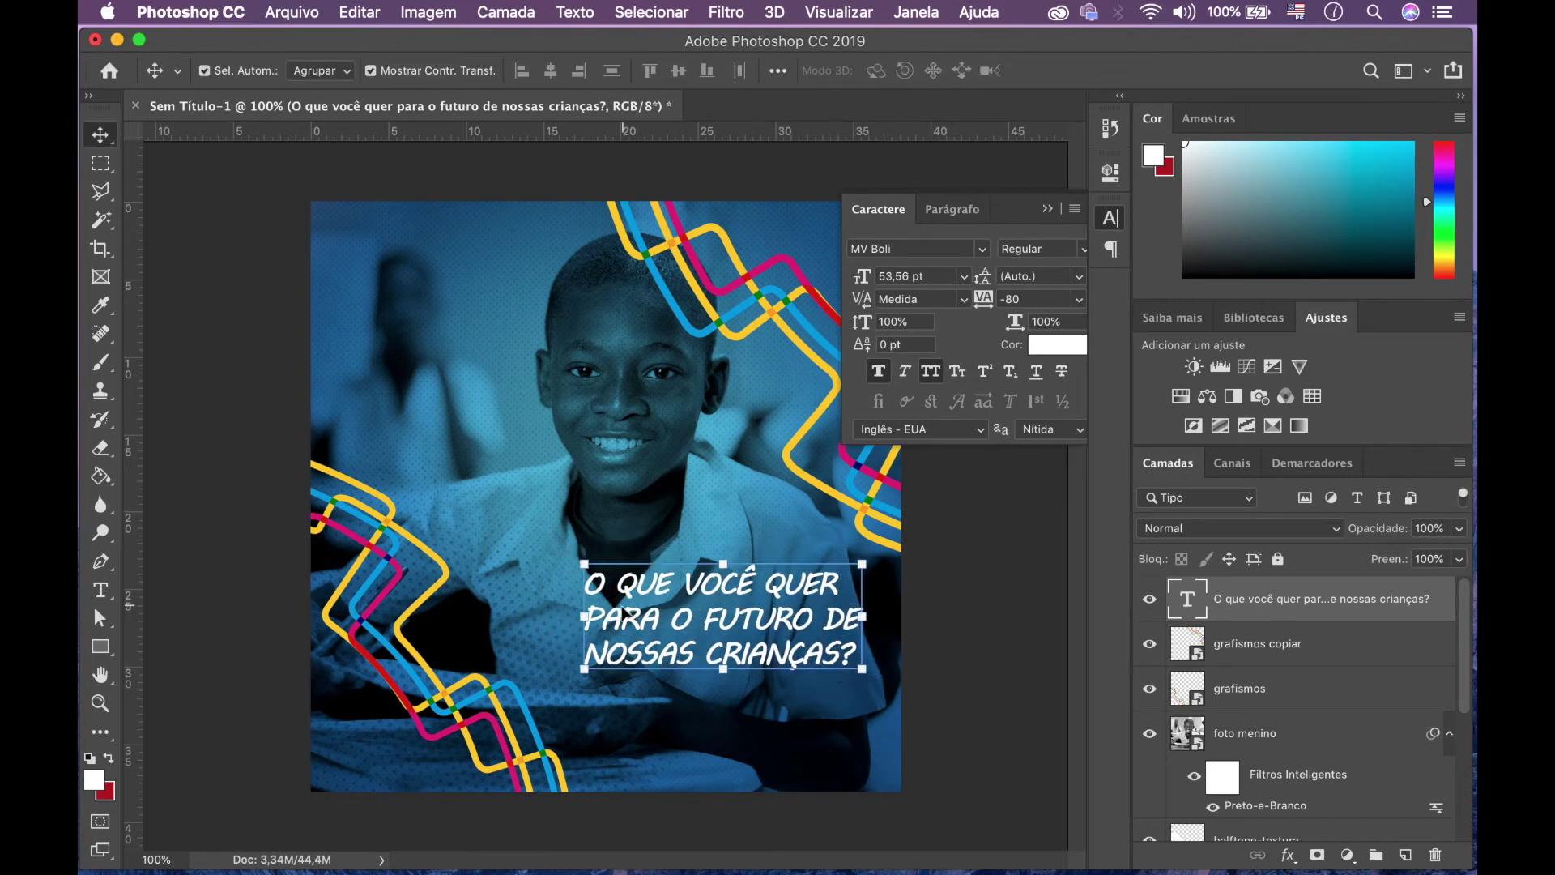
- Select all the headline text and turn off All Caps
key(t)
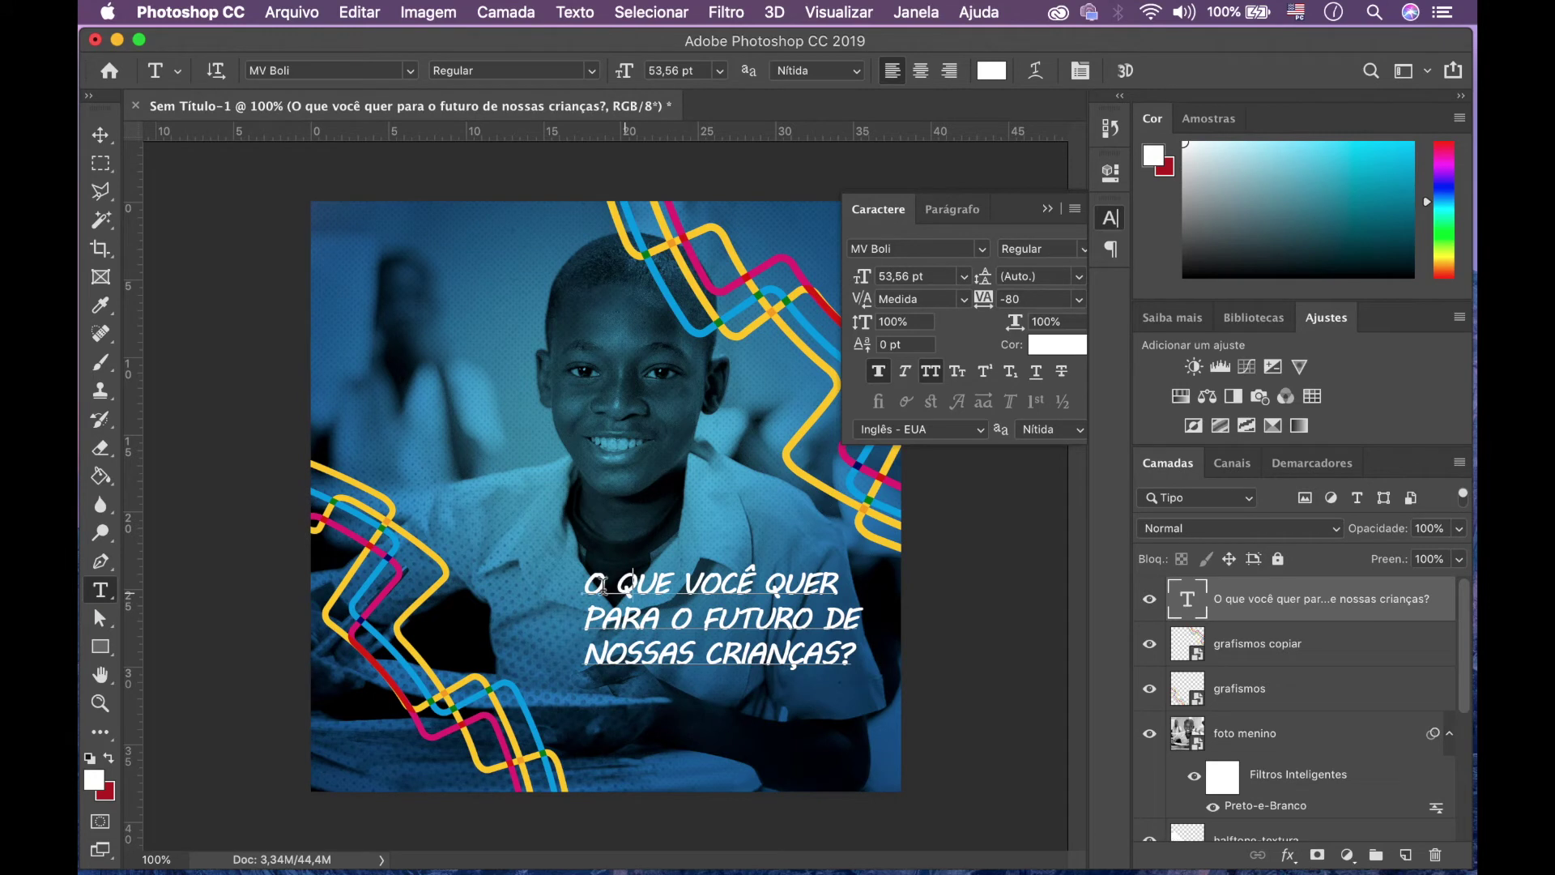
click(626, 590)
key(super+a)
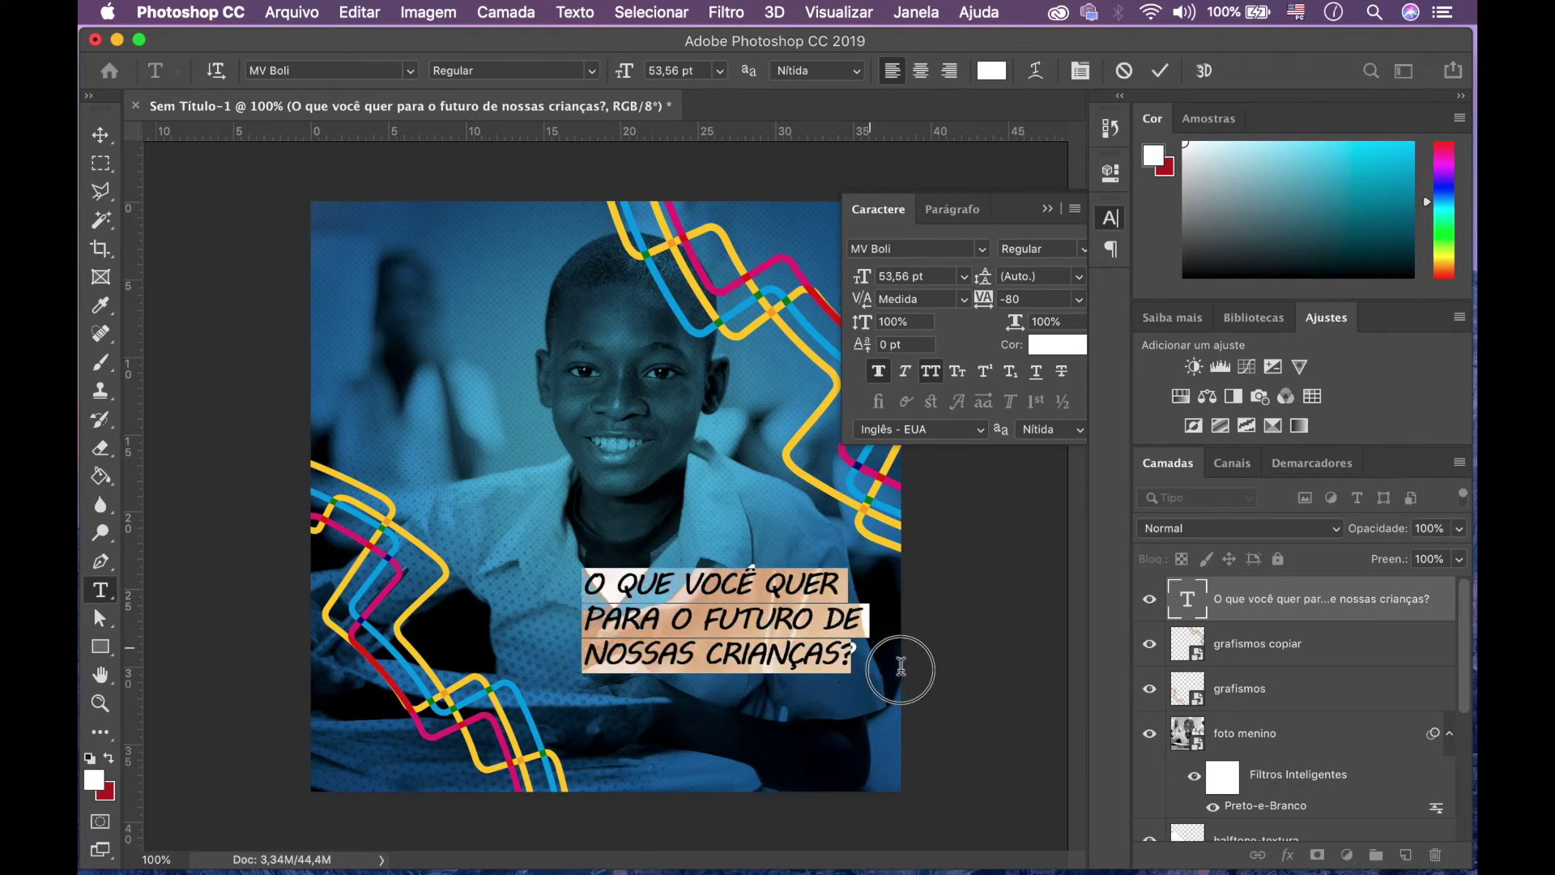
click(931, 371)
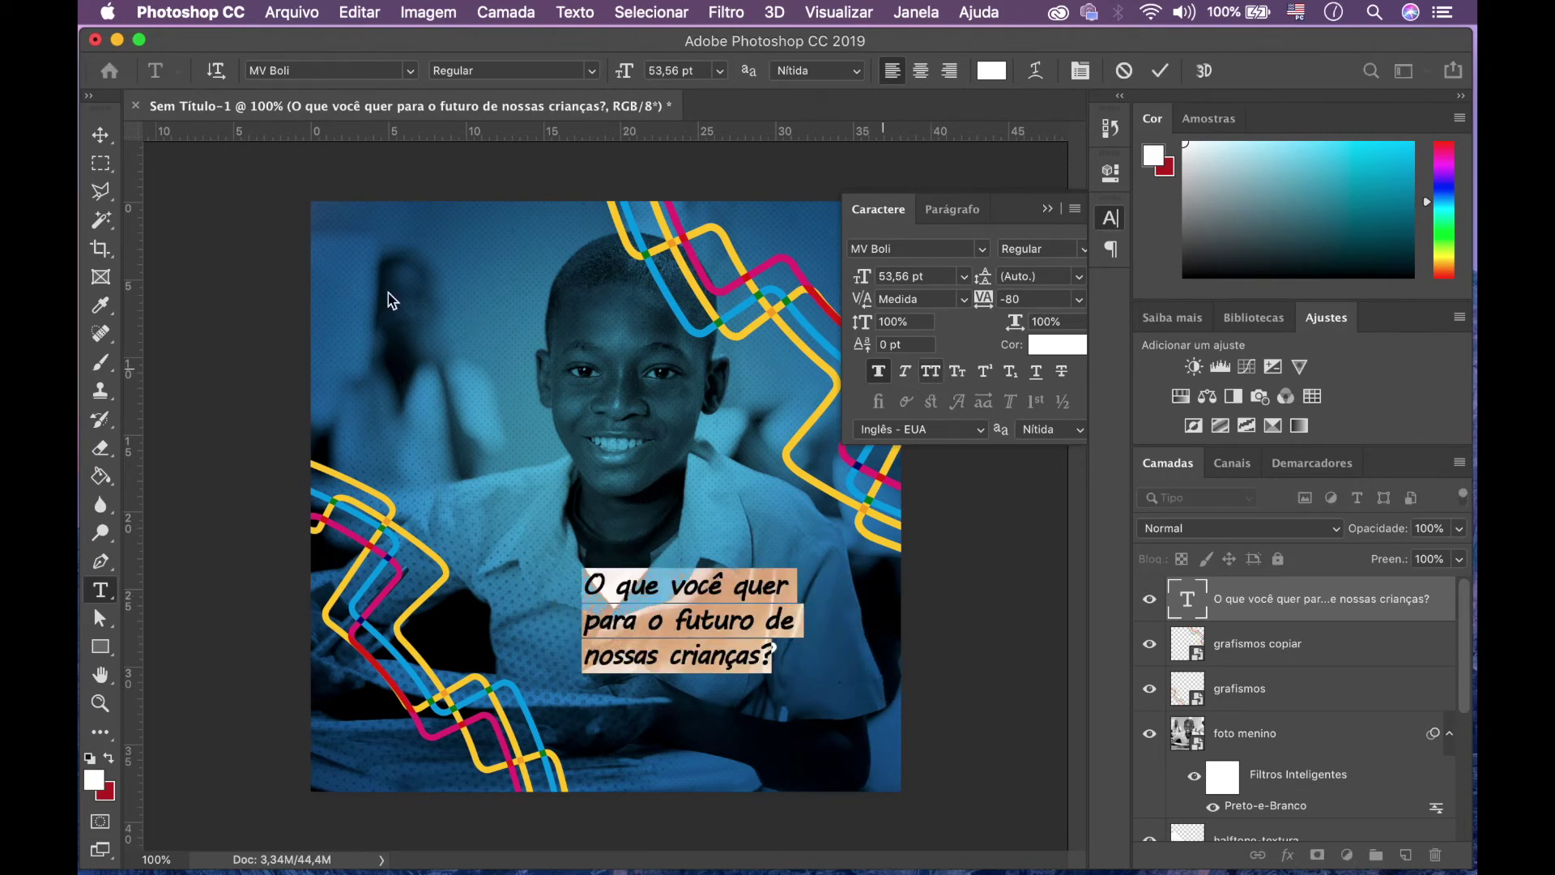
- Enlarge the headline to about 68,59 pt over the boy's lower shirt and deselect it
click(101, 135)
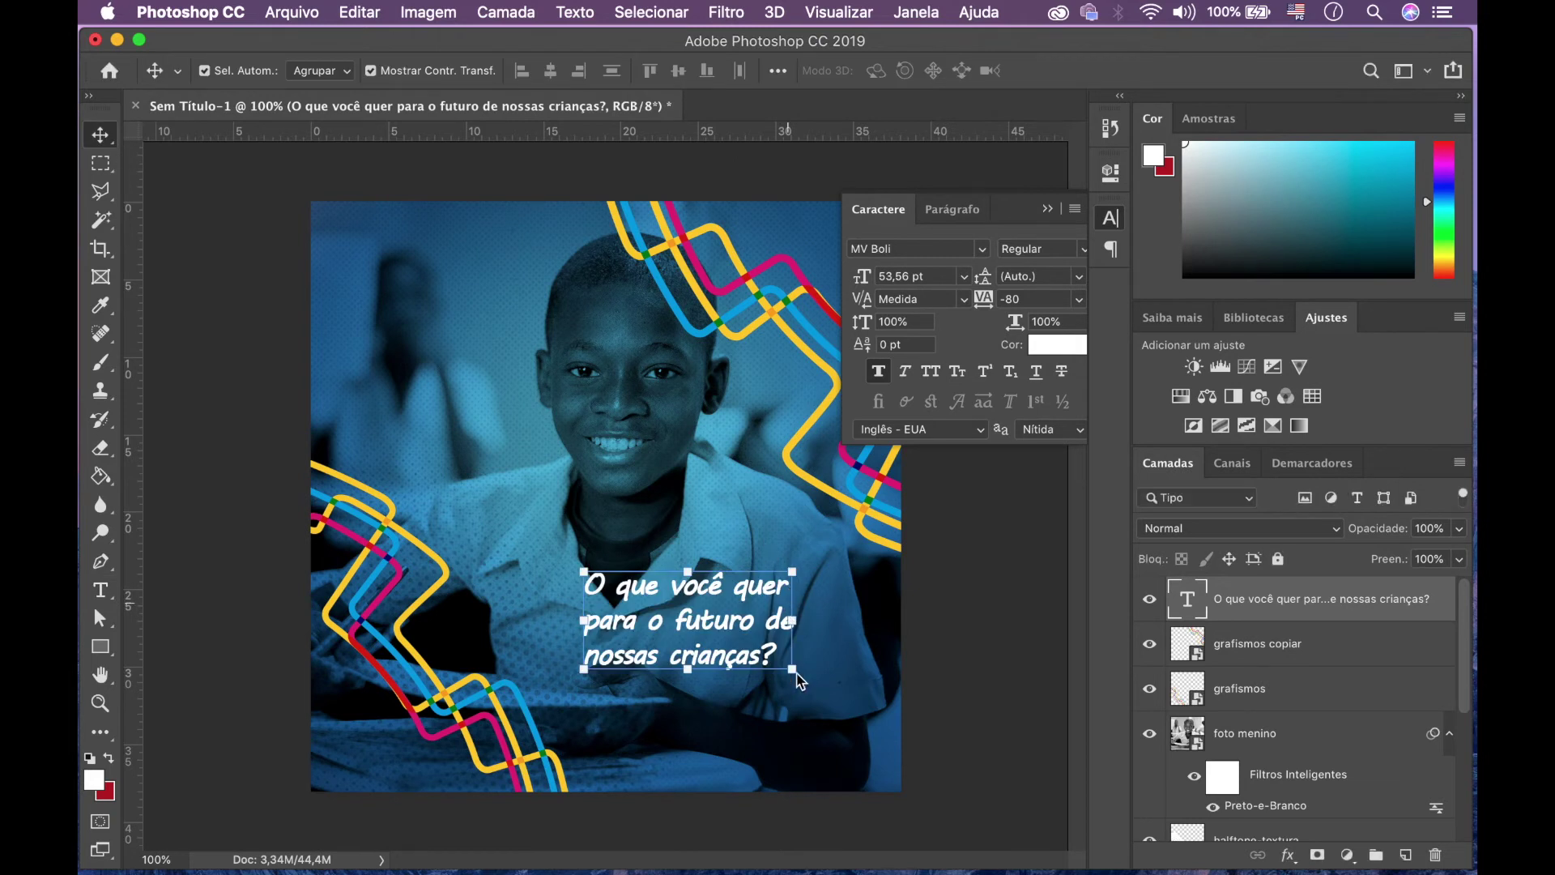
drag(793, 670, 851, 704)
key(Return)
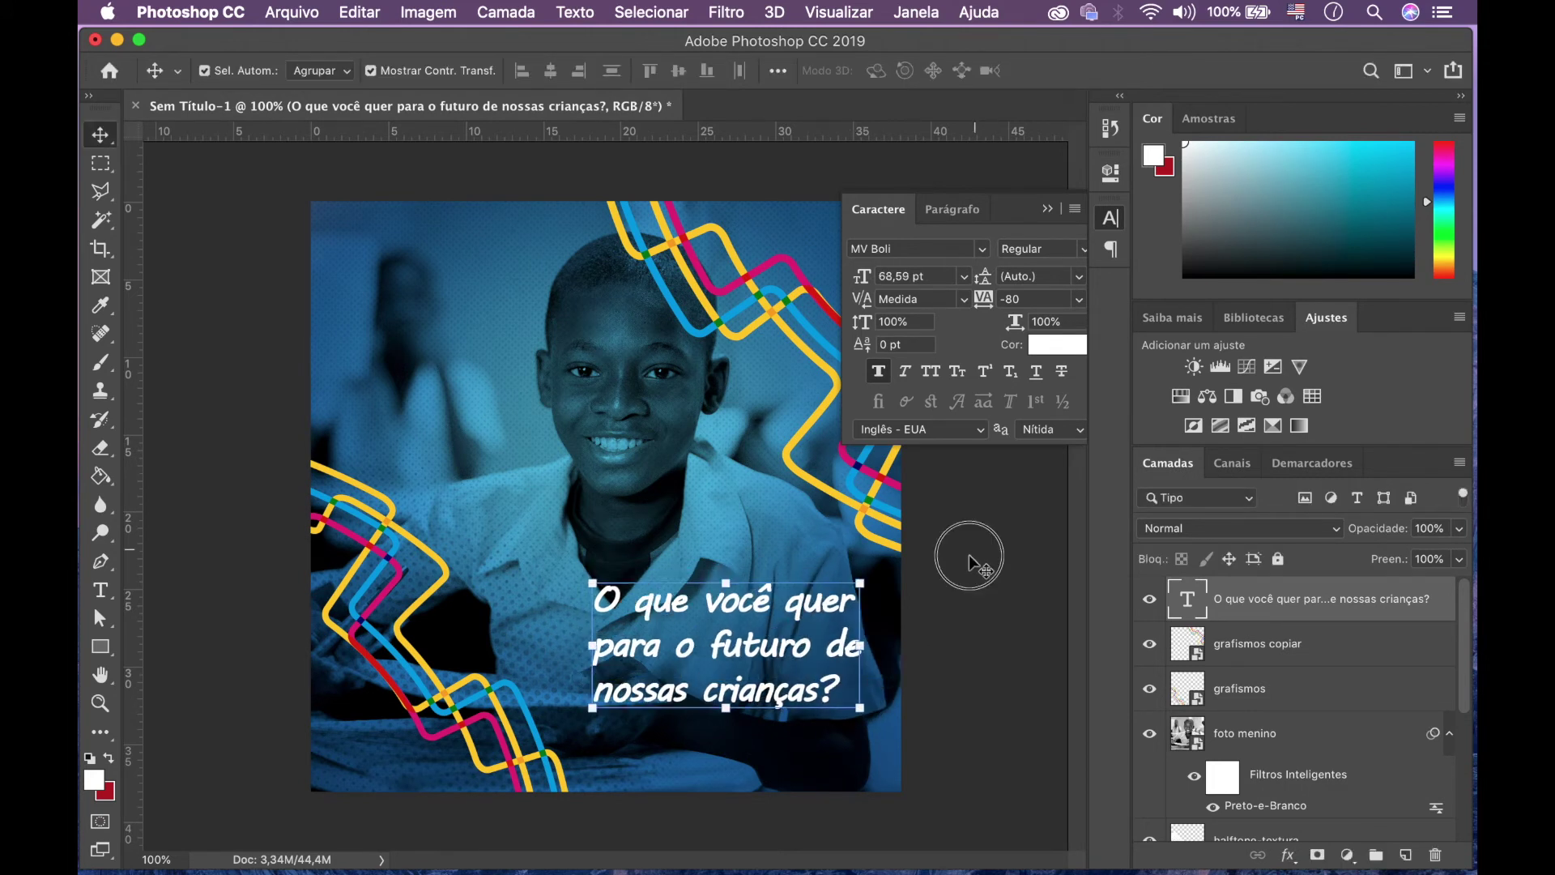
click(970, 559)
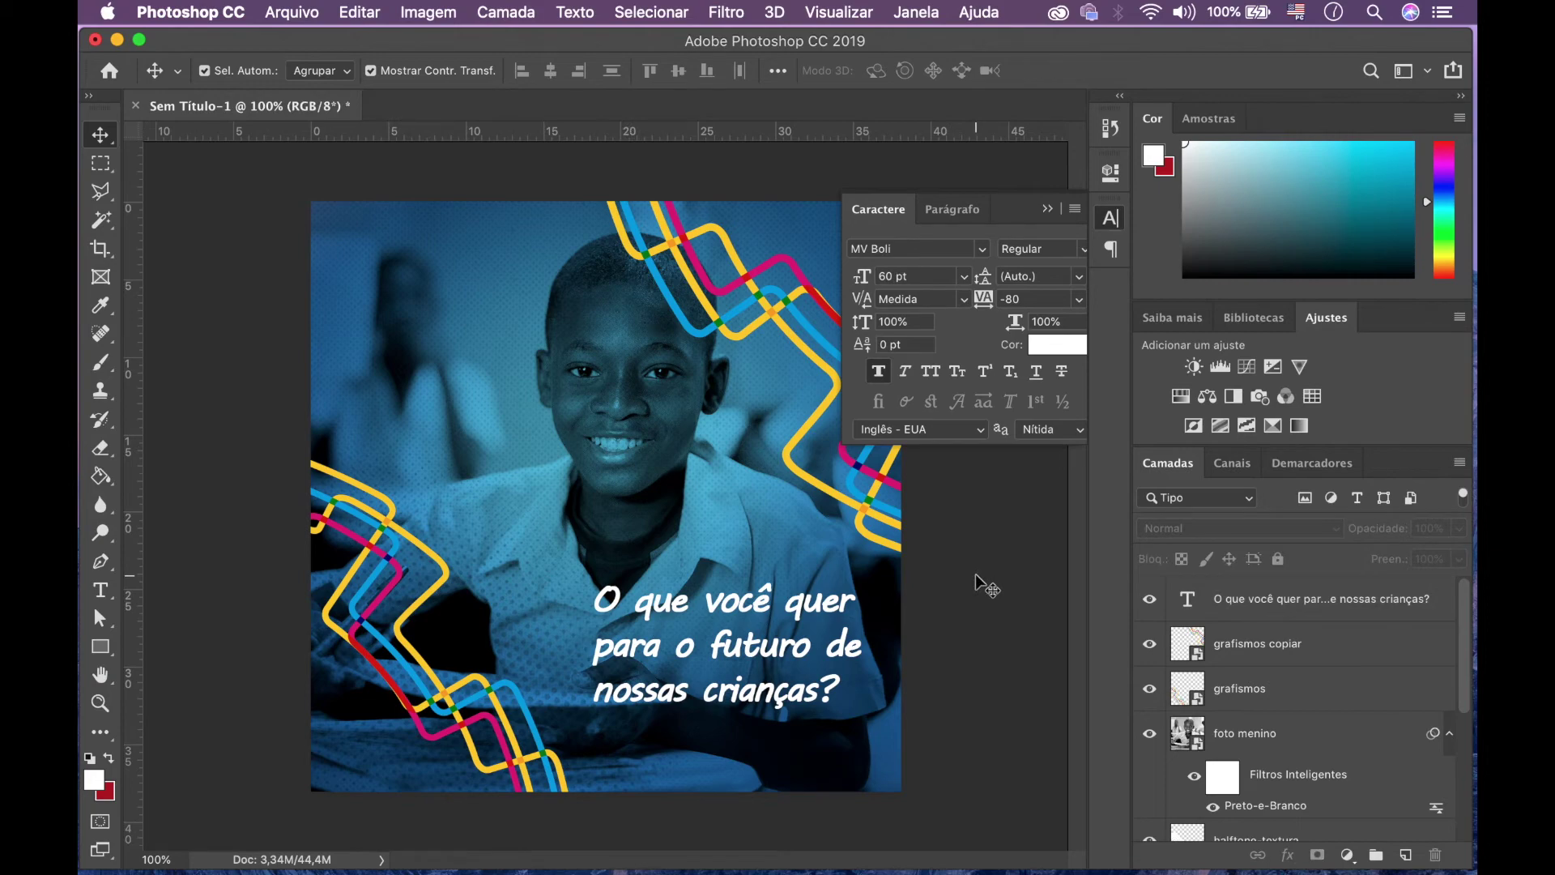
- Switch to Finder to preview the reference post-referencia-5.png for comparison, and return to Photoshop
key(ctrl+Up)
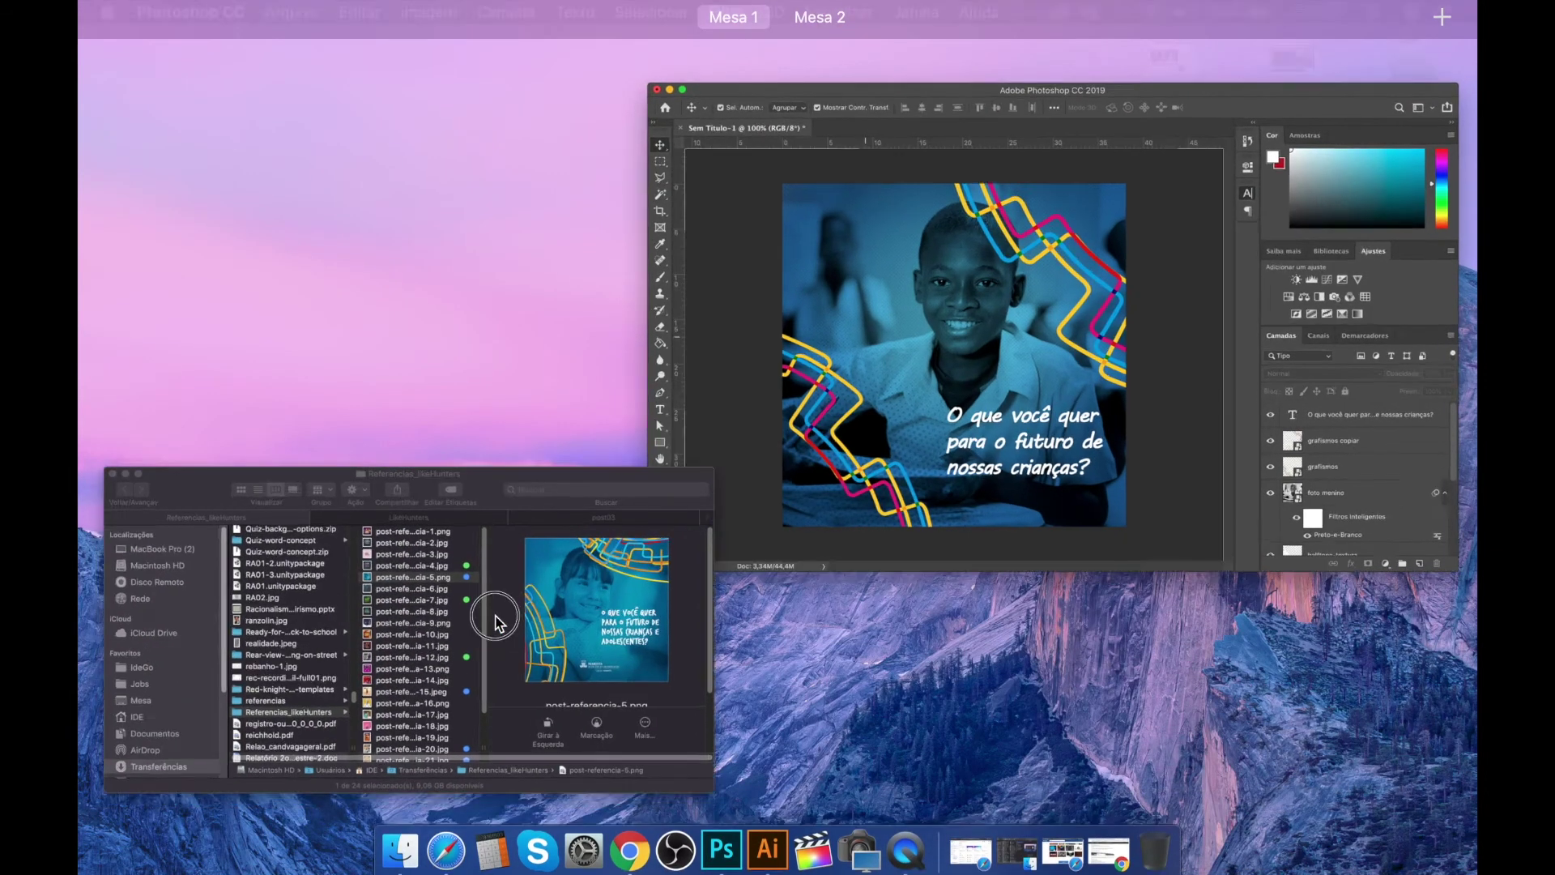
click(500, 605)
key(space)
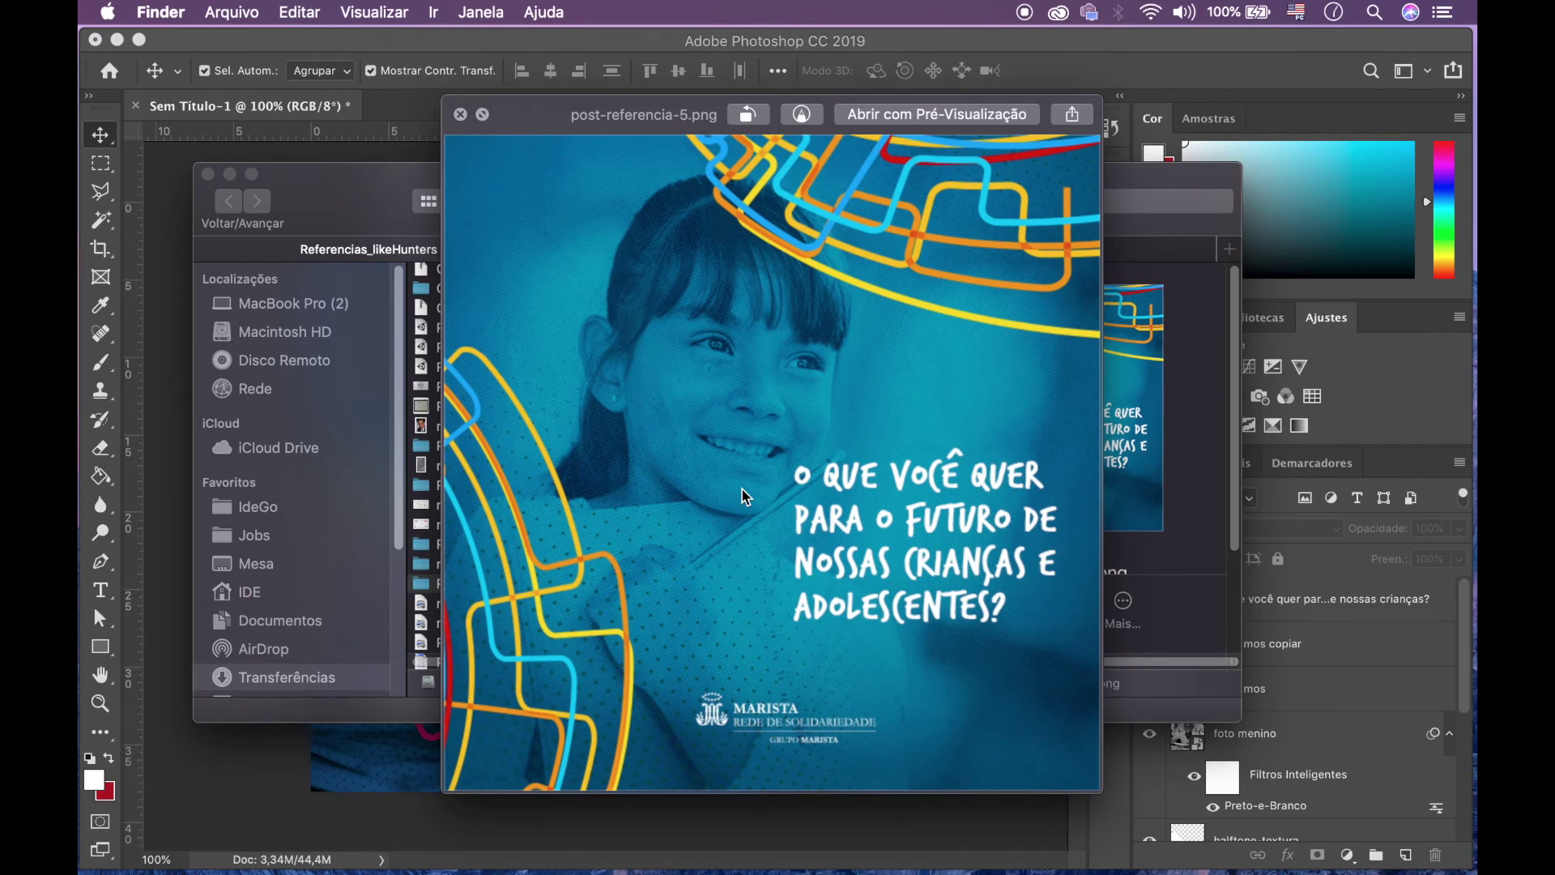
key(space)
key(ctrl+Up)
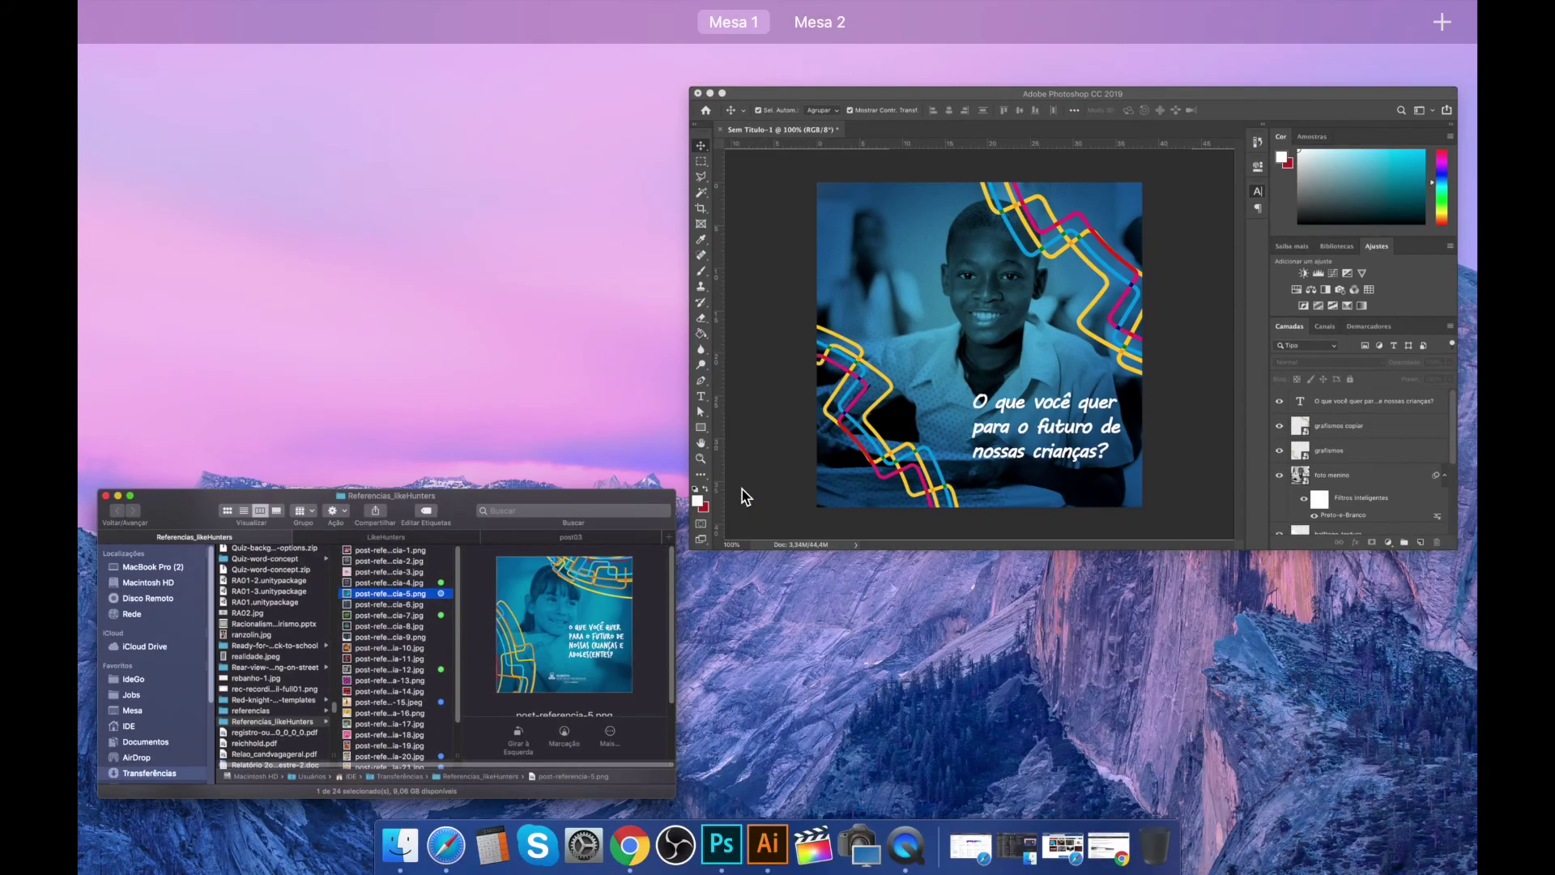
click(974, 373)
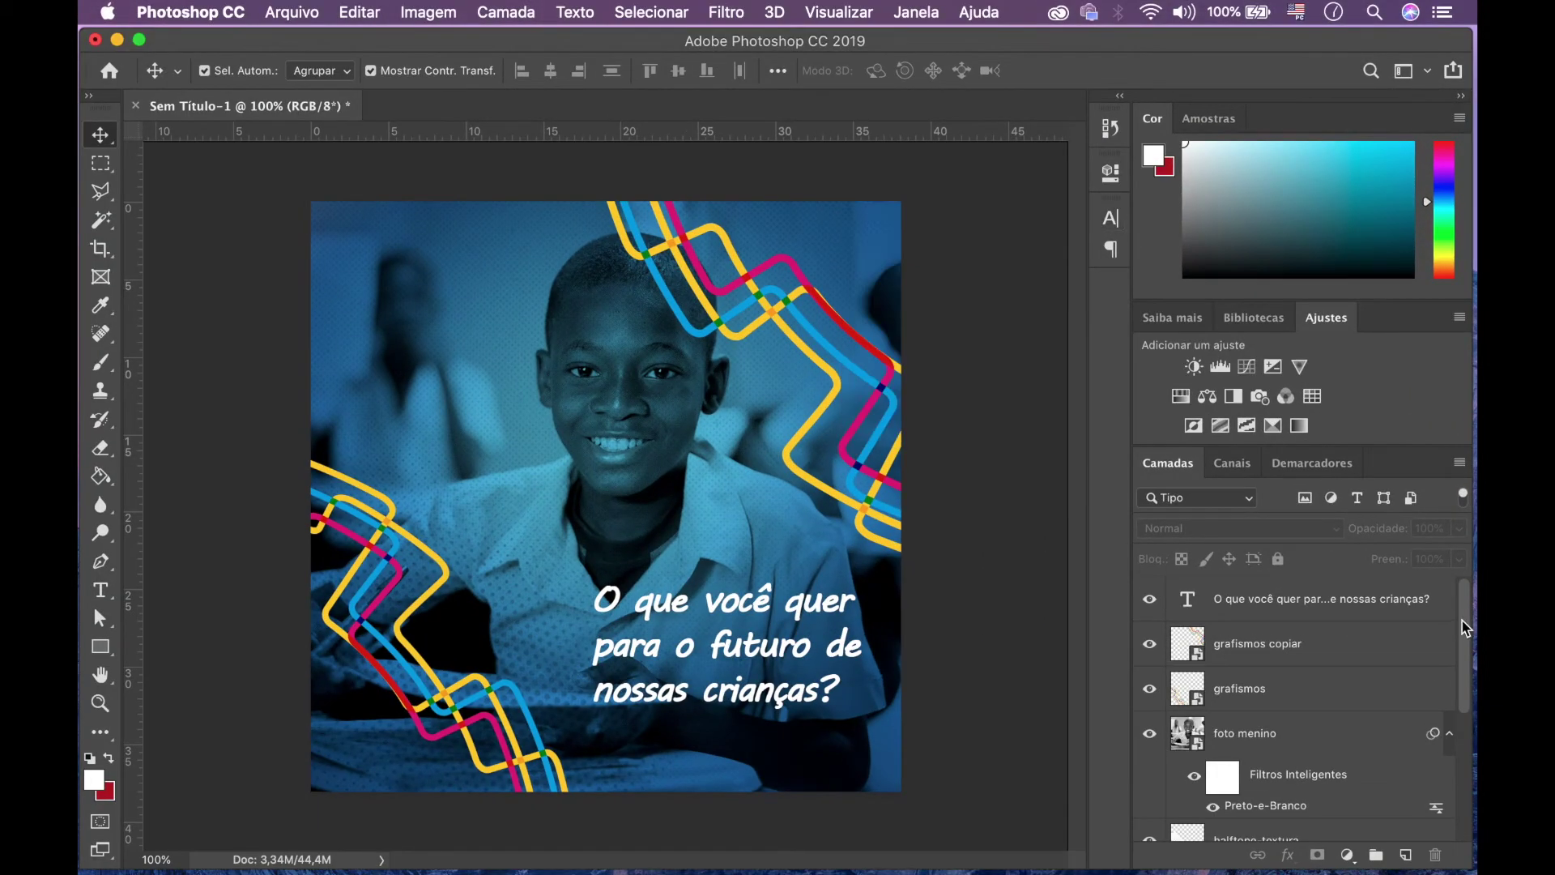
- Set the brightness of the "brilho" layer to 41 with a Brightness/Contrast adjustment and deselect the layer
scroll(1470, 657, down, 2)
drag(1468, 652, 1476, 712)
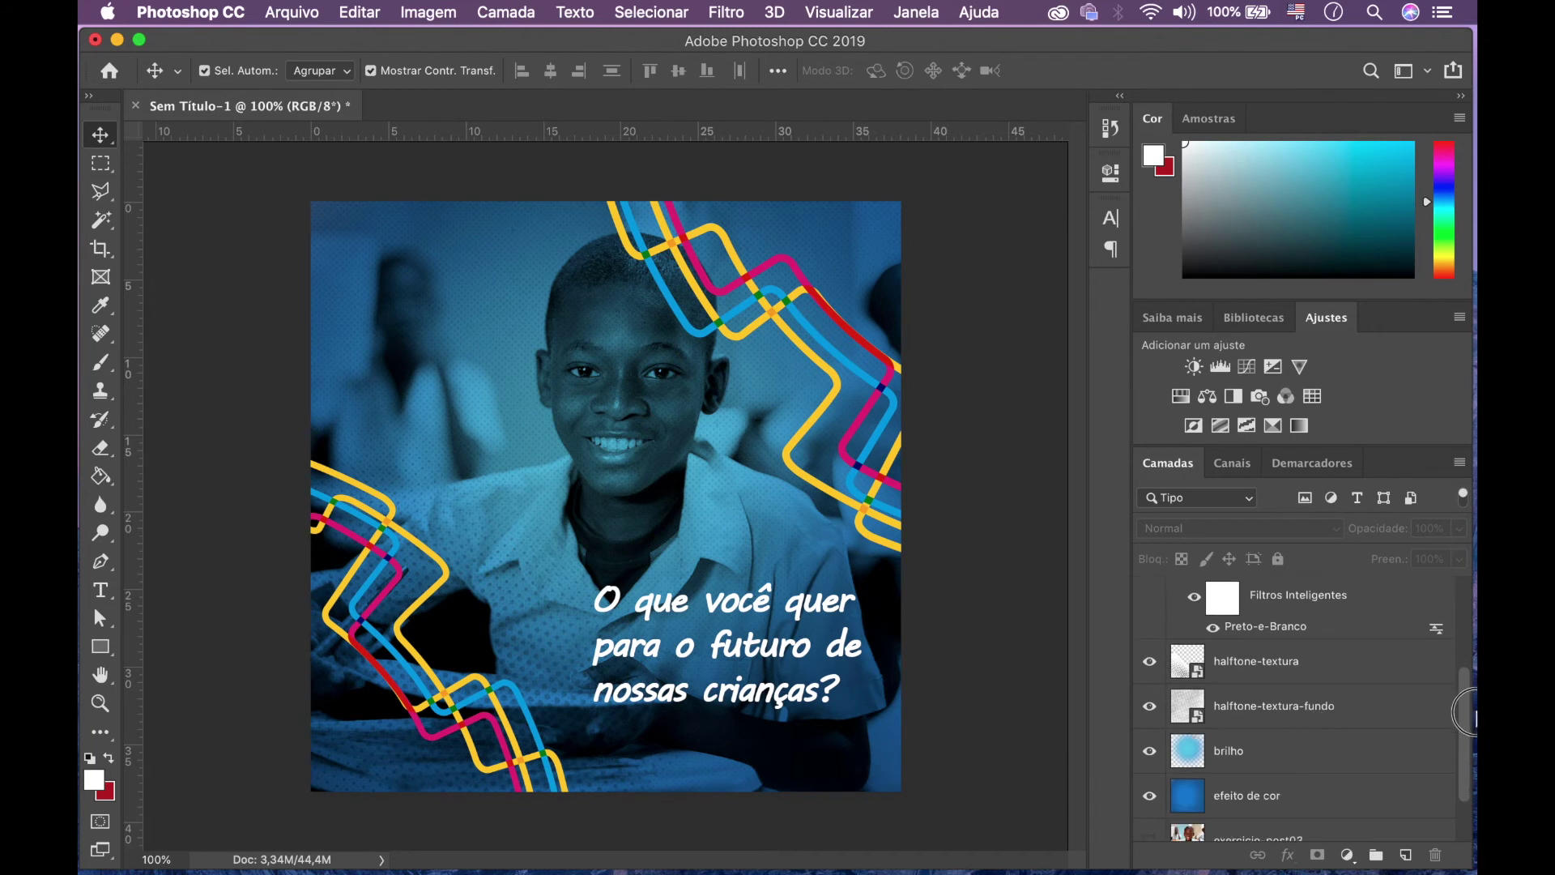
click(1289, 797)
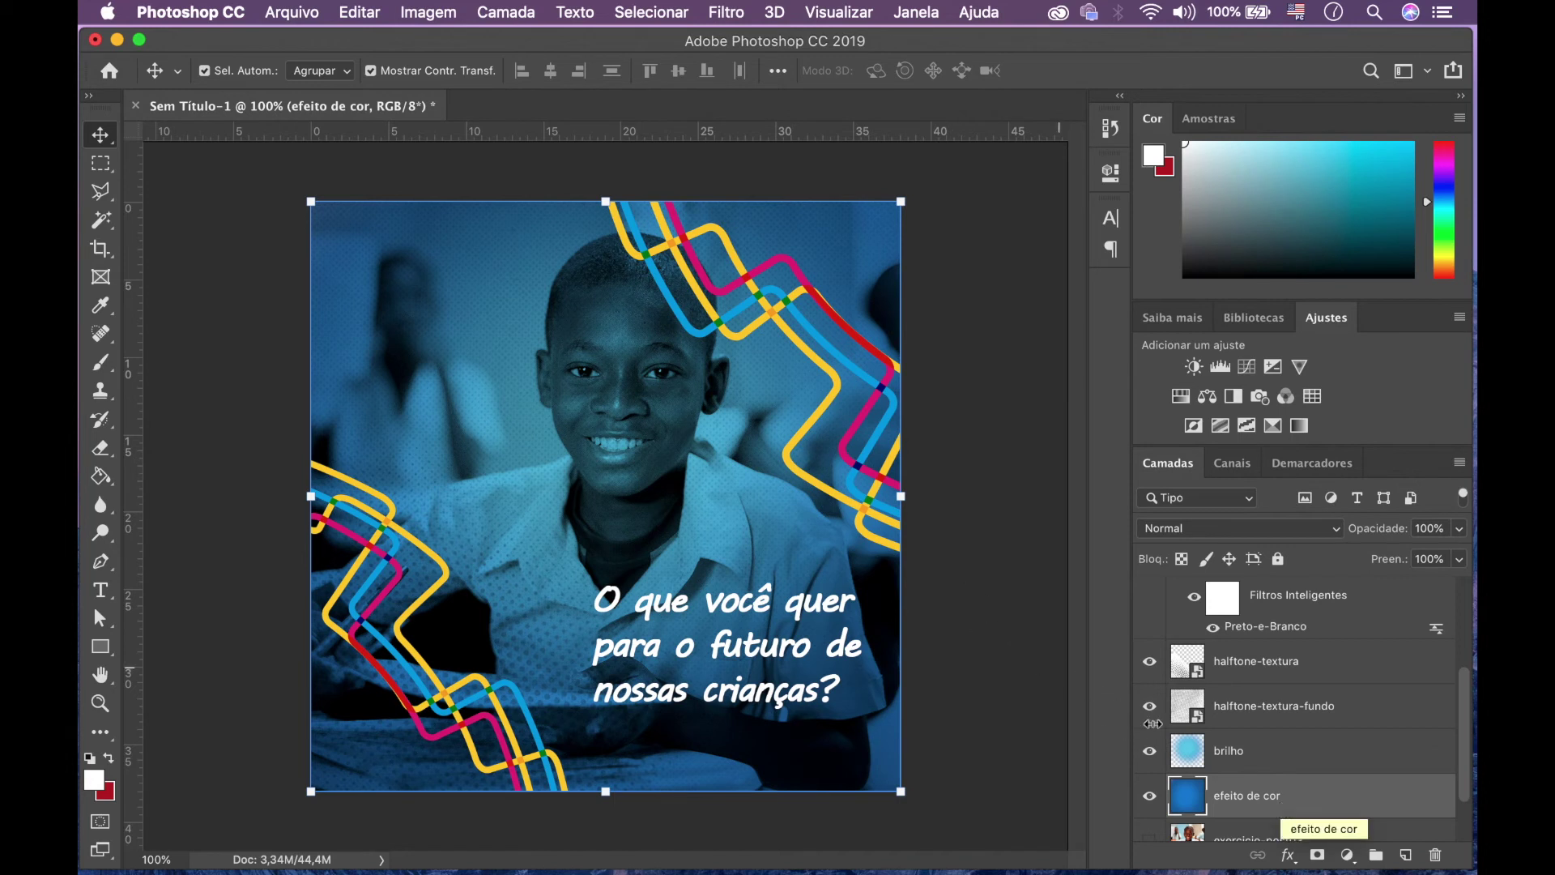
click(1293, 759)
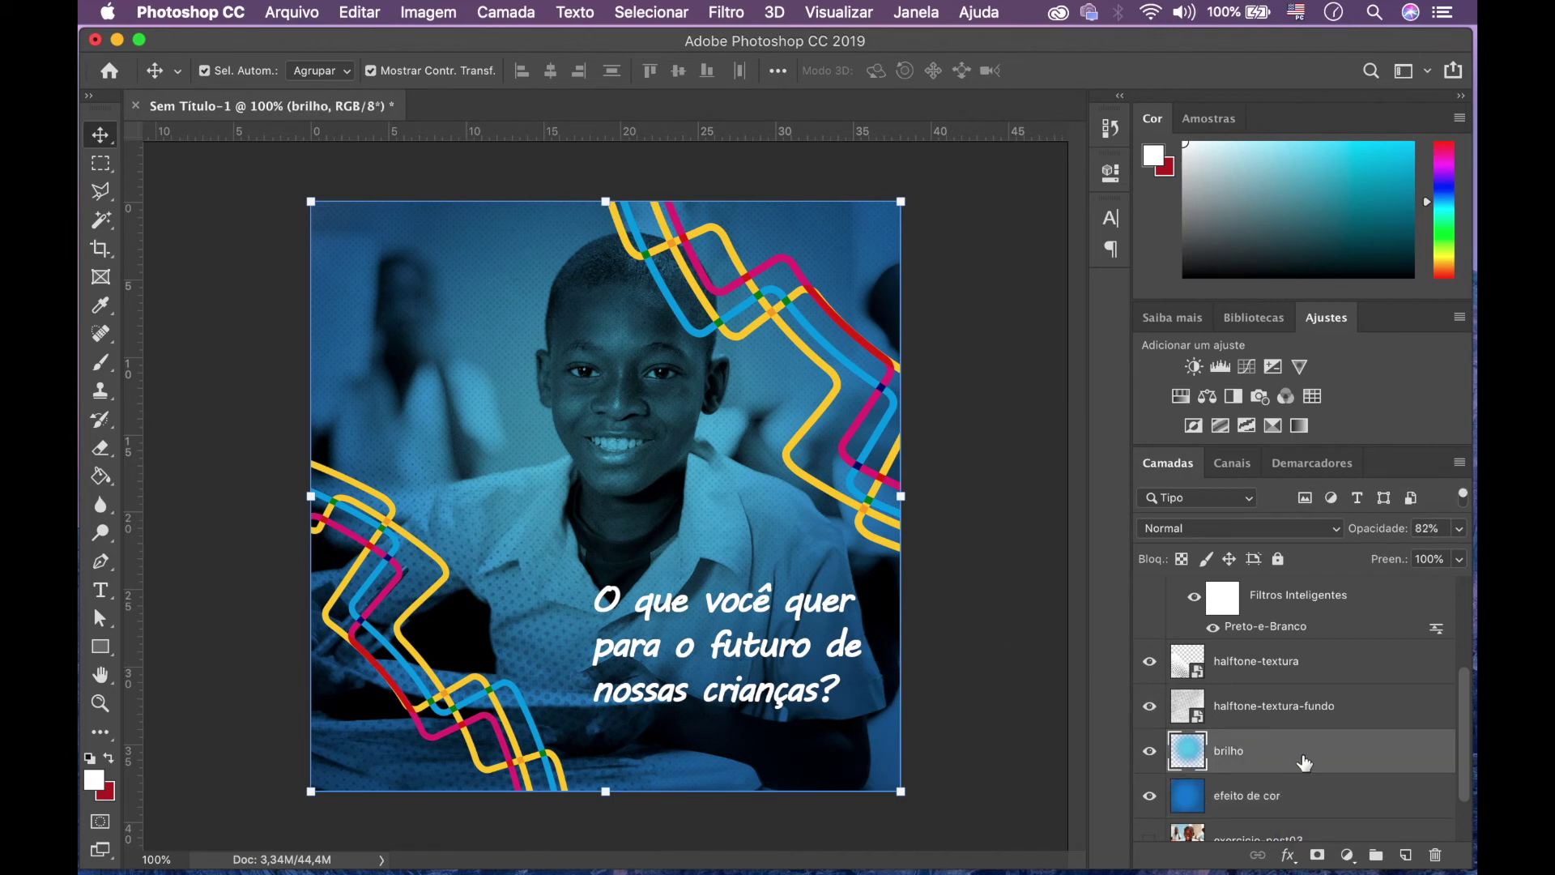
click(429, 12)
mouse_move(452, 80)
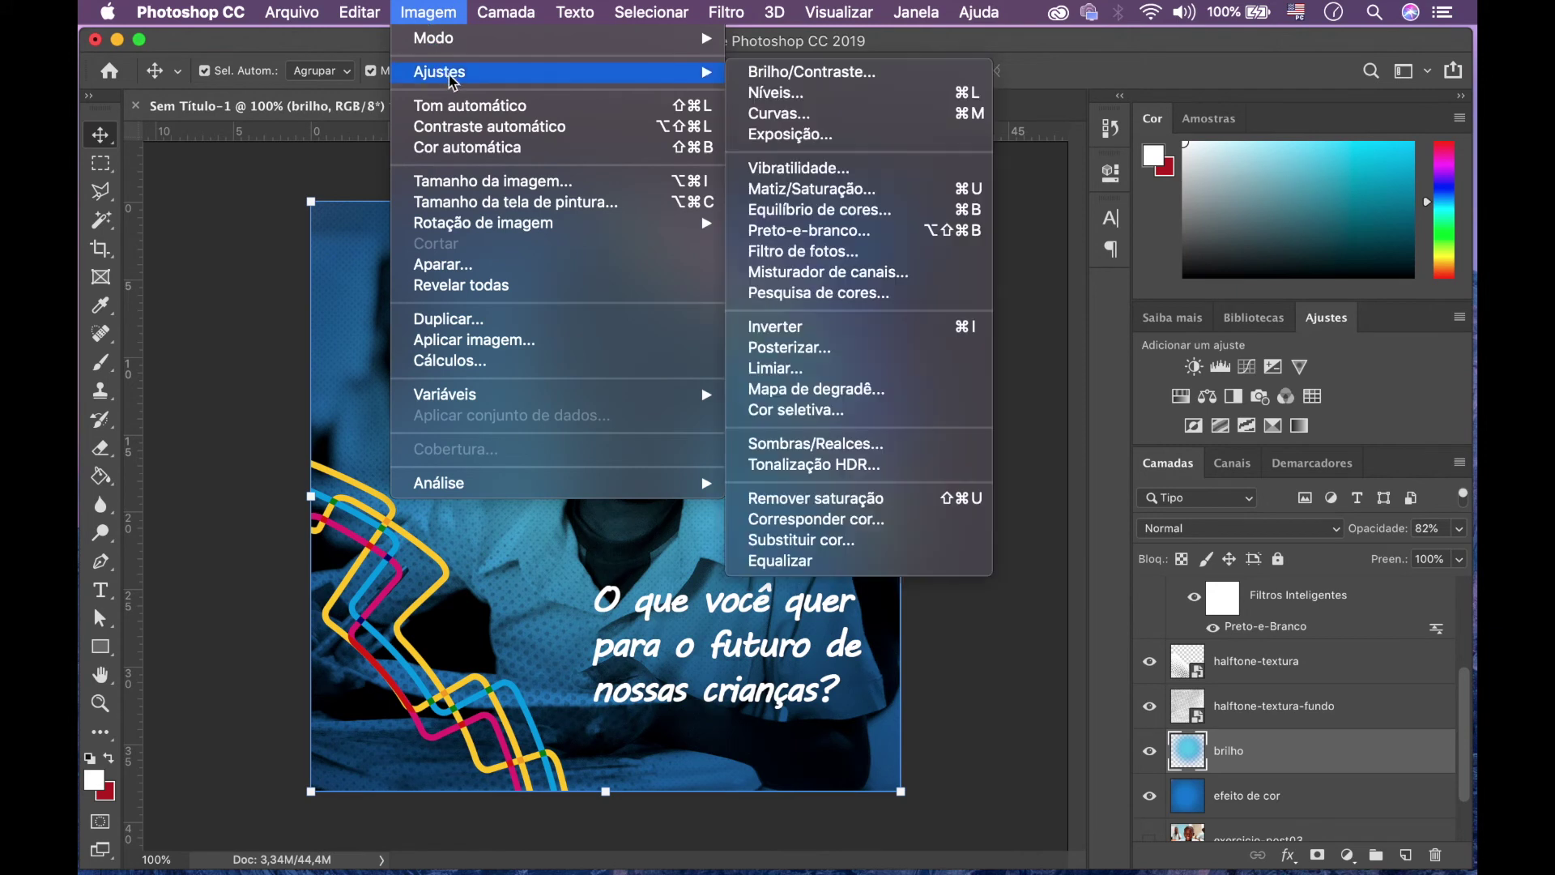
click(891, 75)
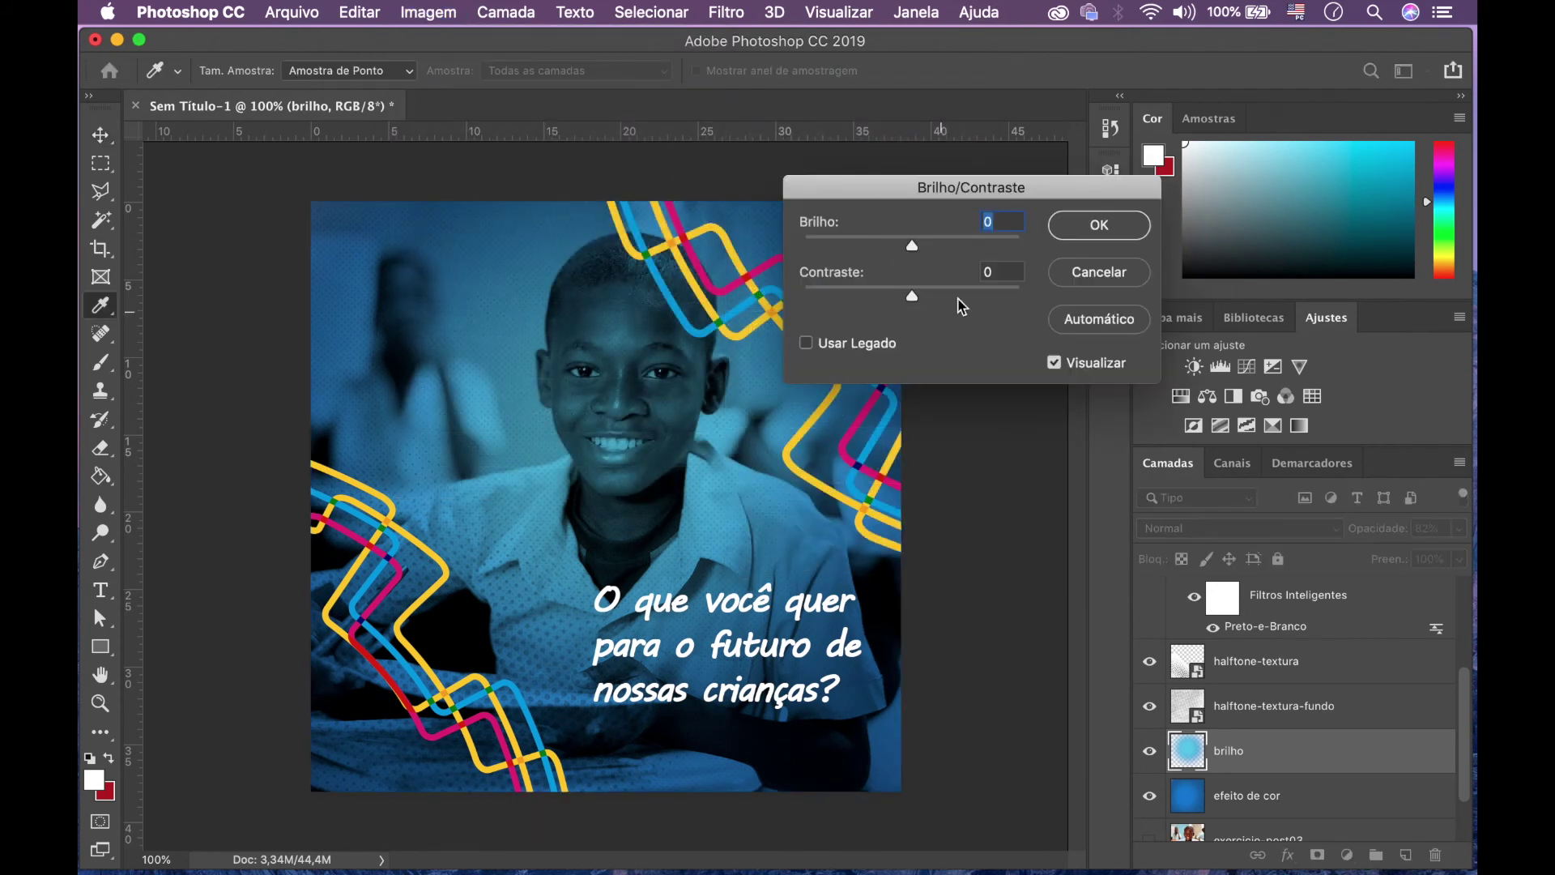
drag(913, 246, 946, 252)
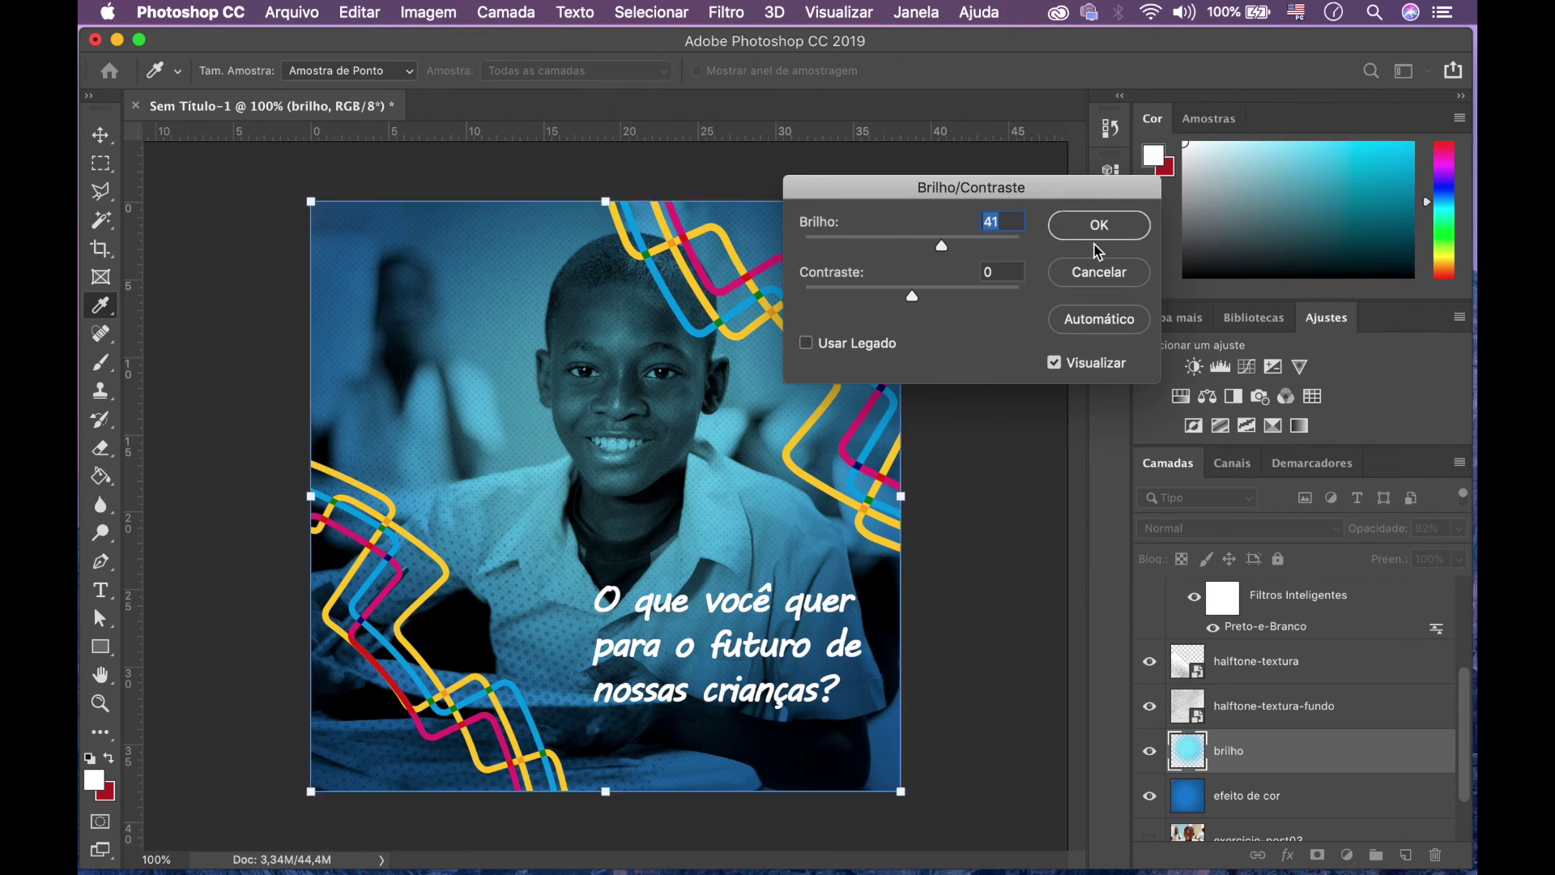
click(1099, 227)
key(v)
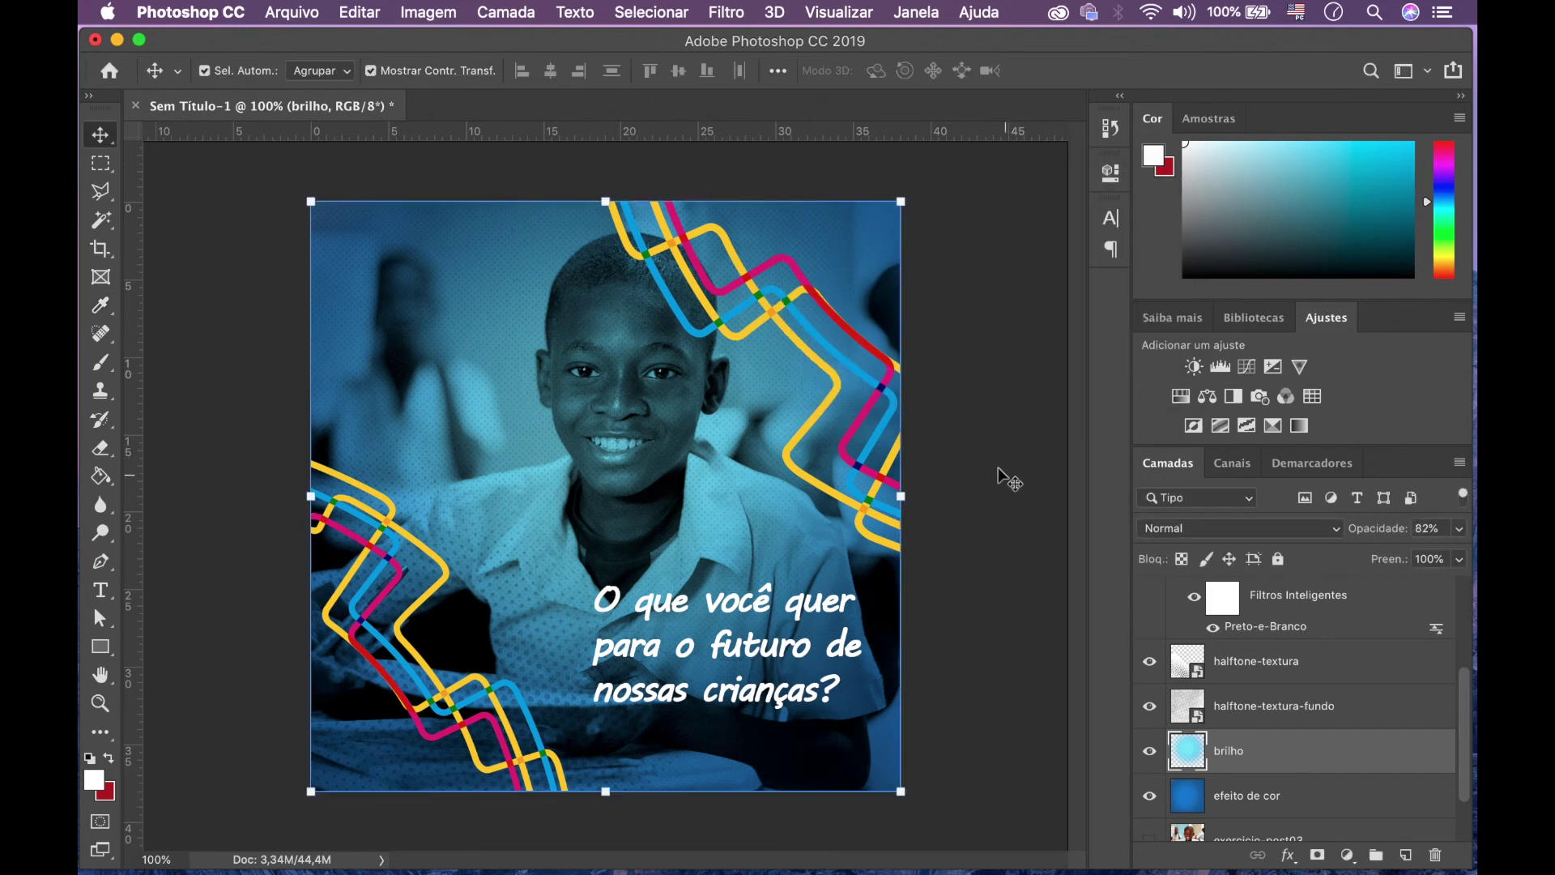
key(ctrl+Up)
click(945, 333)
click(996, 378)
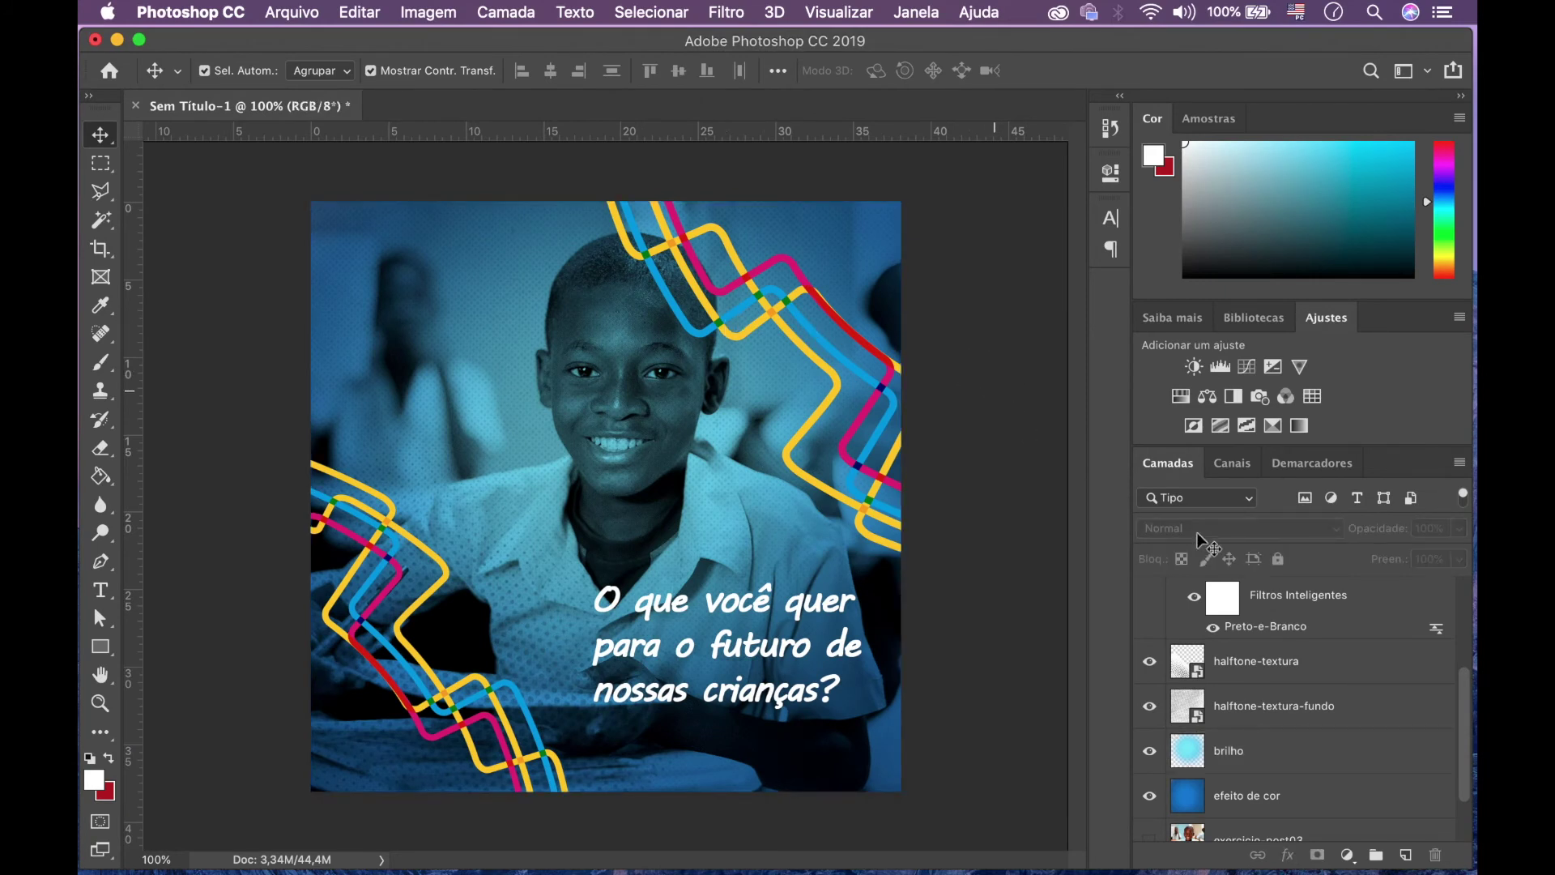
- Rotate the "grafismos copiar" layer to about -154,54° and shift its lines up and left across the canvas's upper-right corner
drag(1462, 707, 1461, 624)
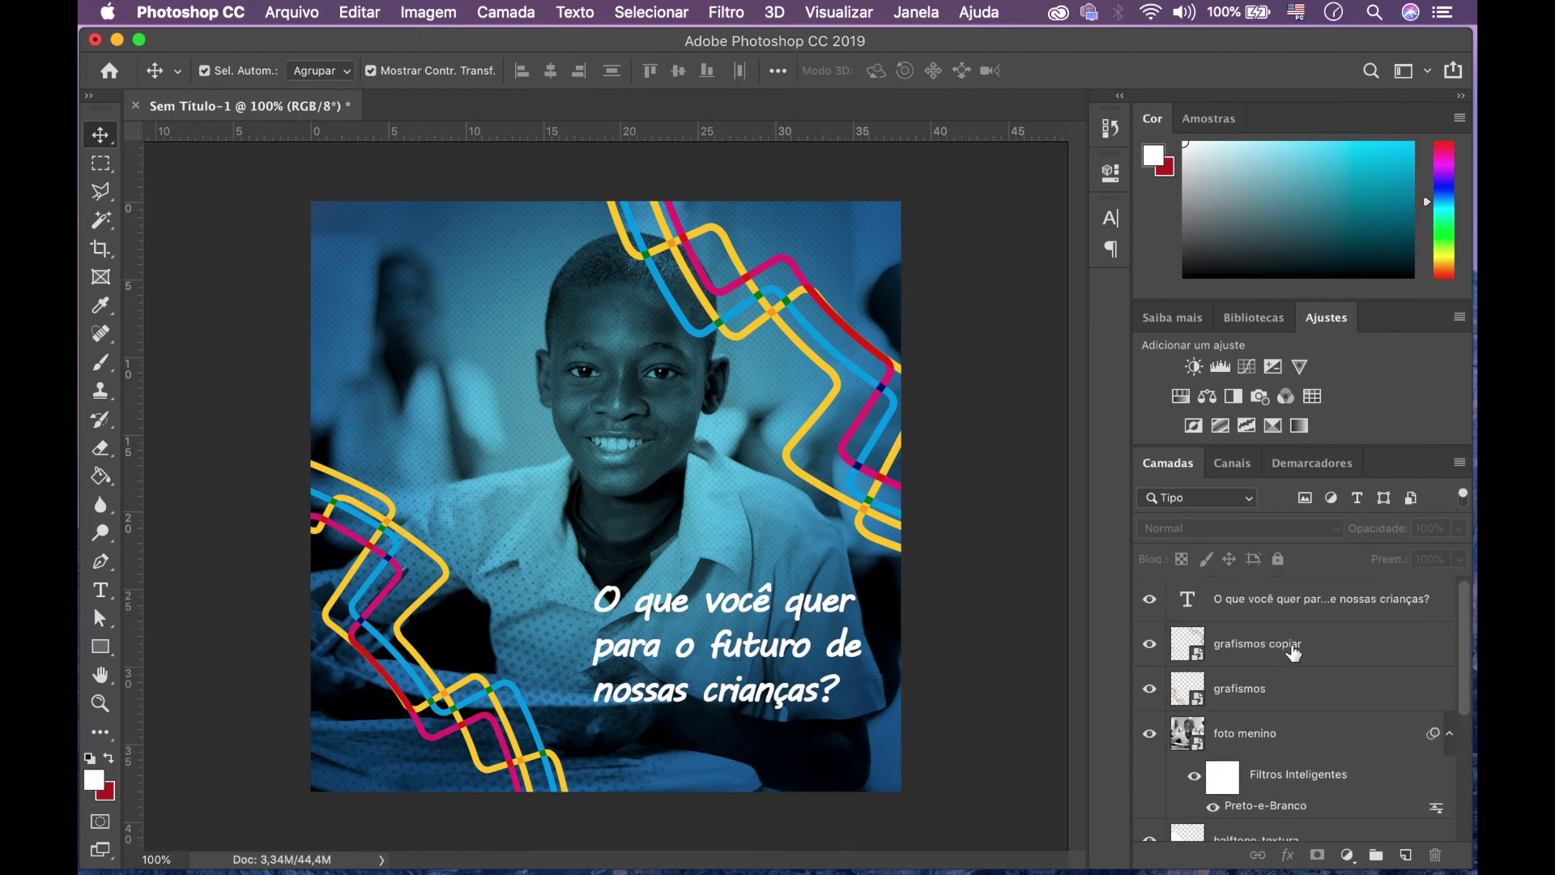
click(1295, 648)
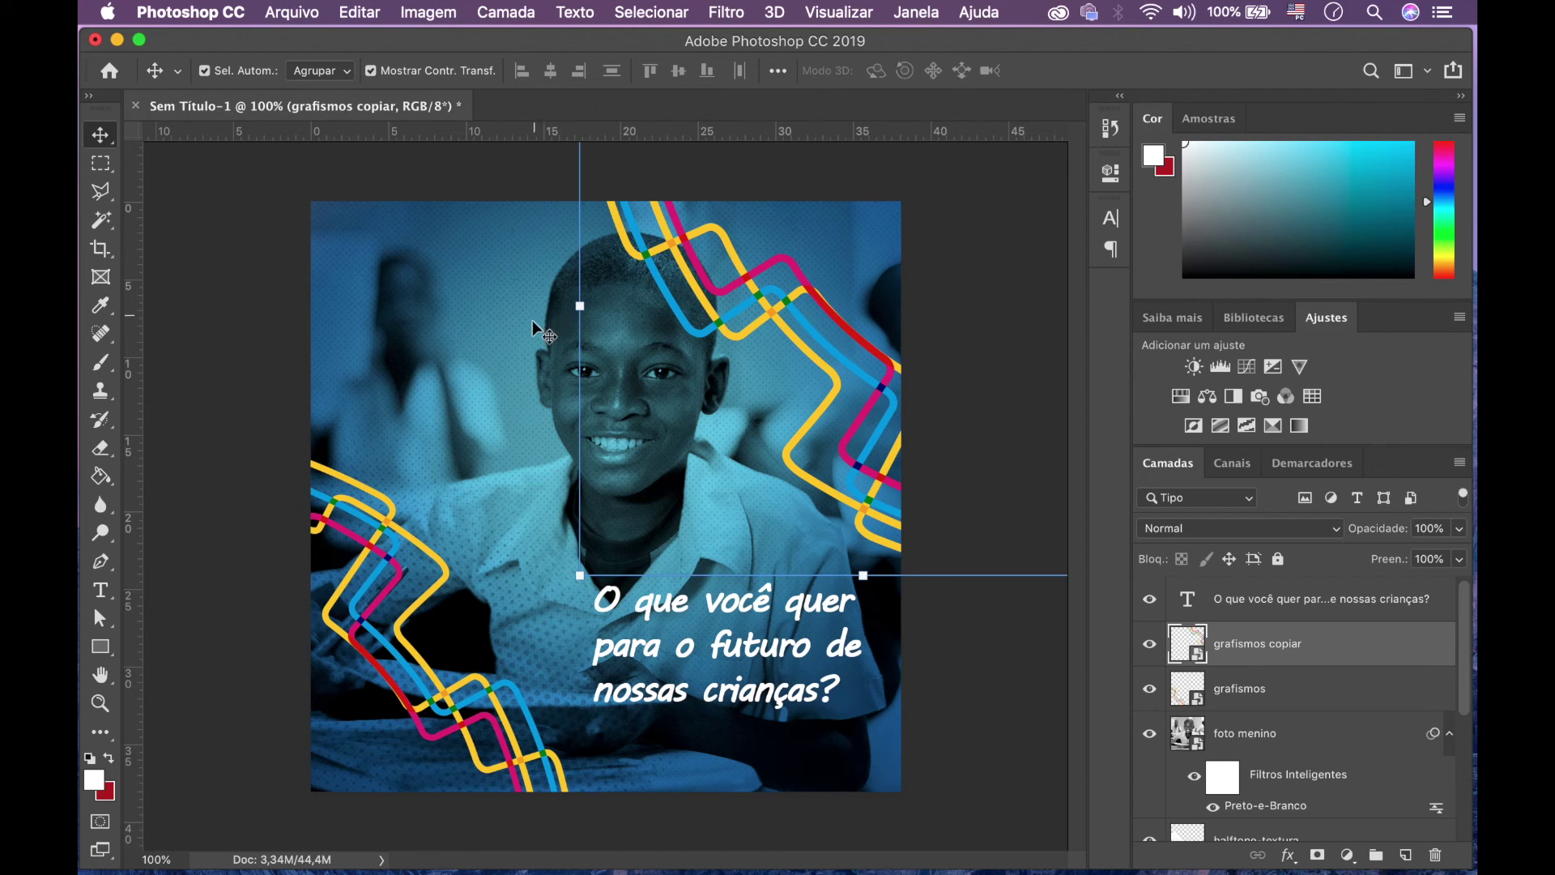
drag(565, 589, 672, 617)
drag(864, 332, 831, 270)
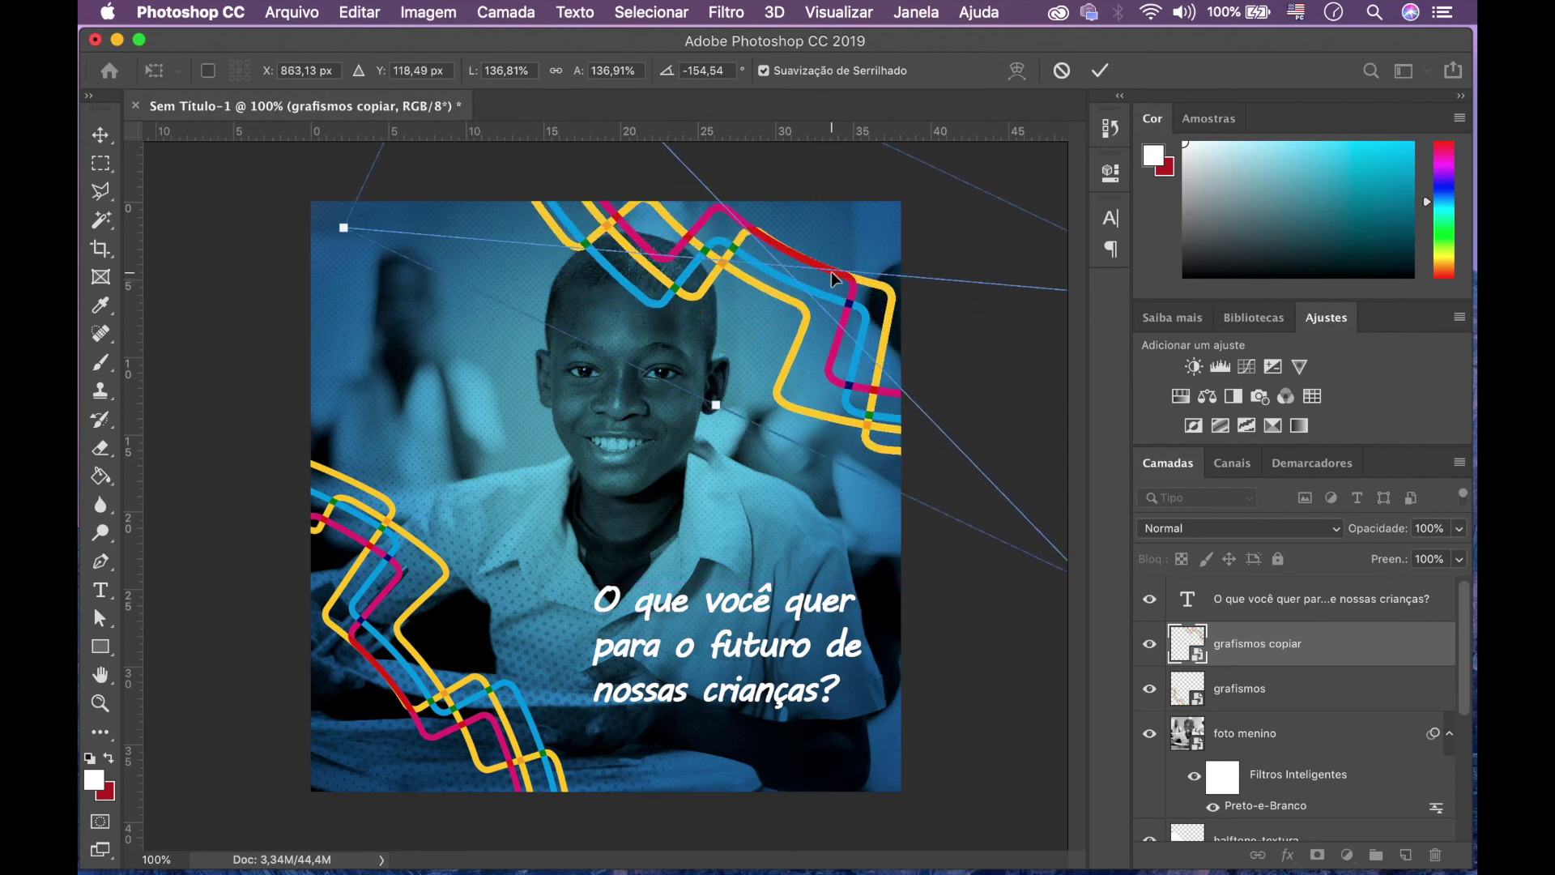
key(Return)
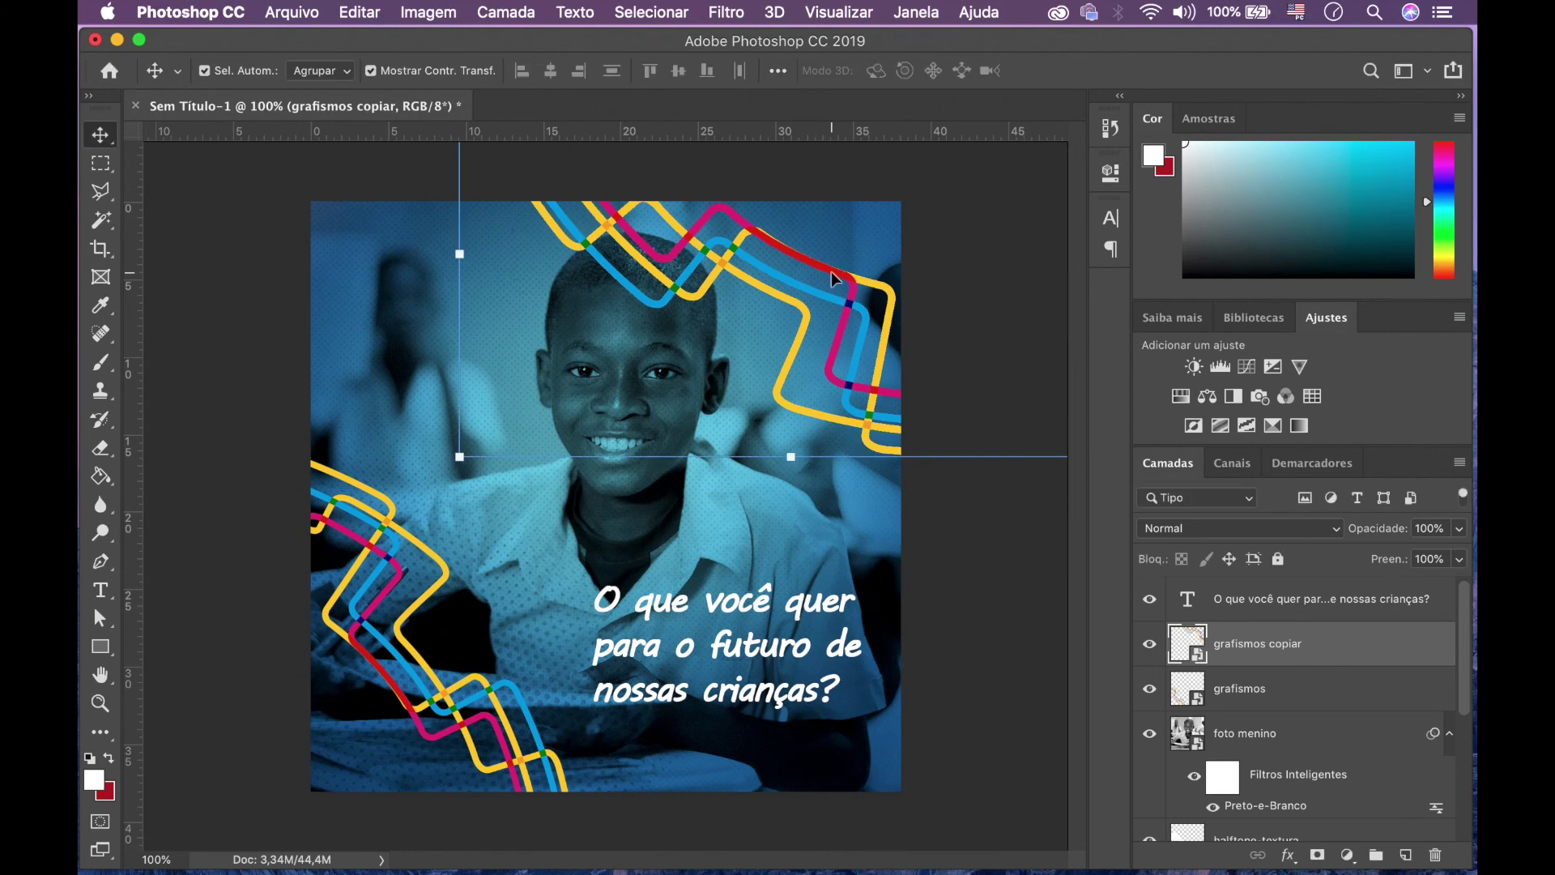
click(240, 603)
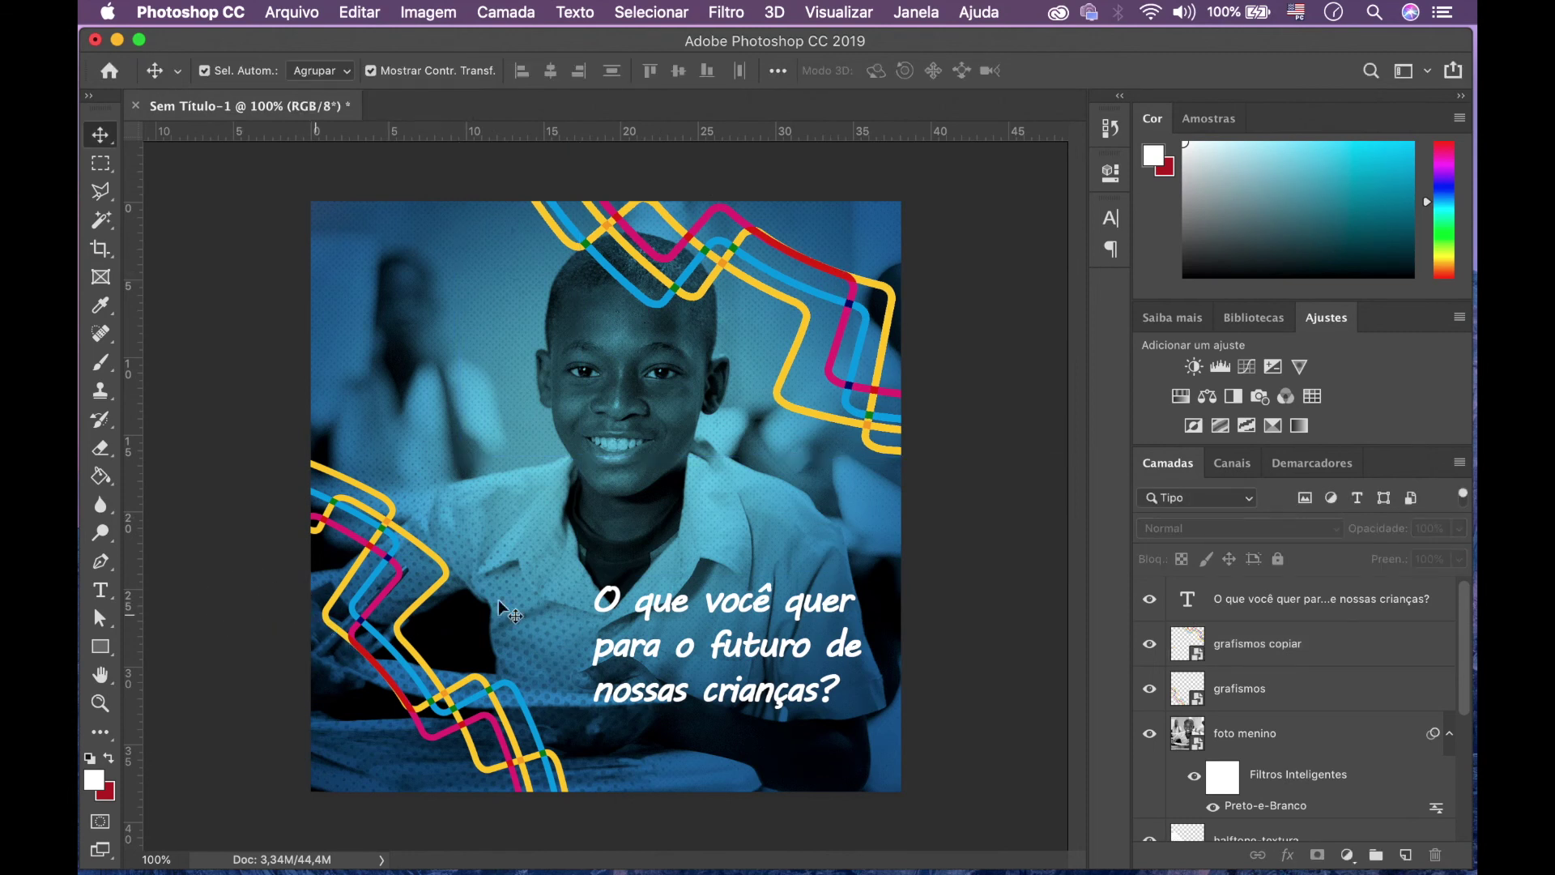